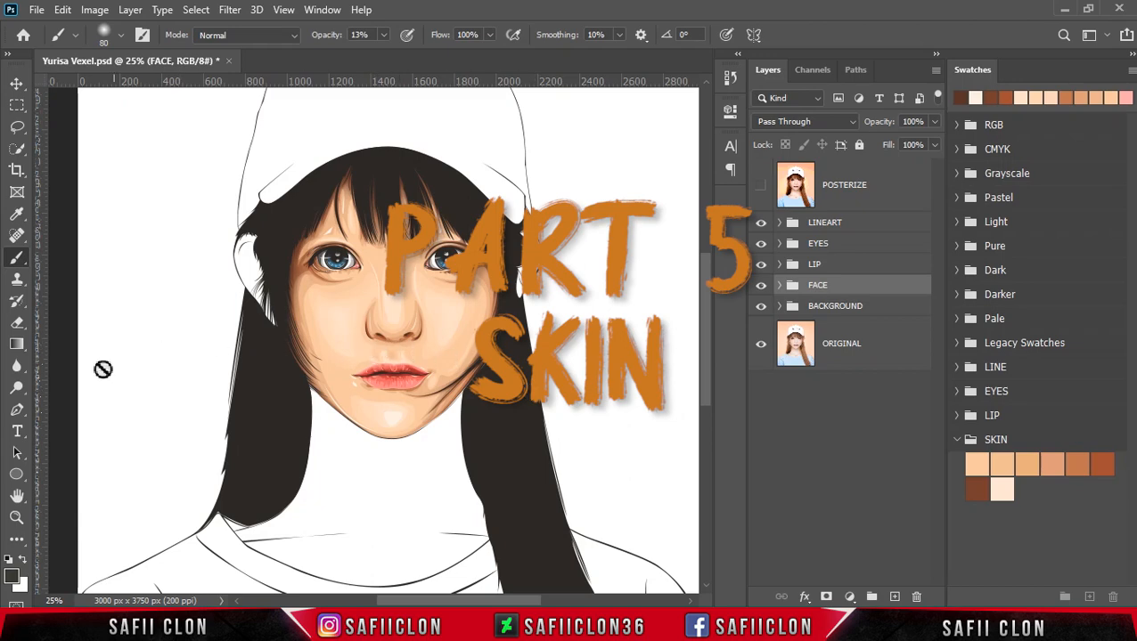
# Set up the Pen tool in Shape mode with the New Layer path operation
pyautogui.moveTo(14, 412); pyautogui.dragTo(76, 410)
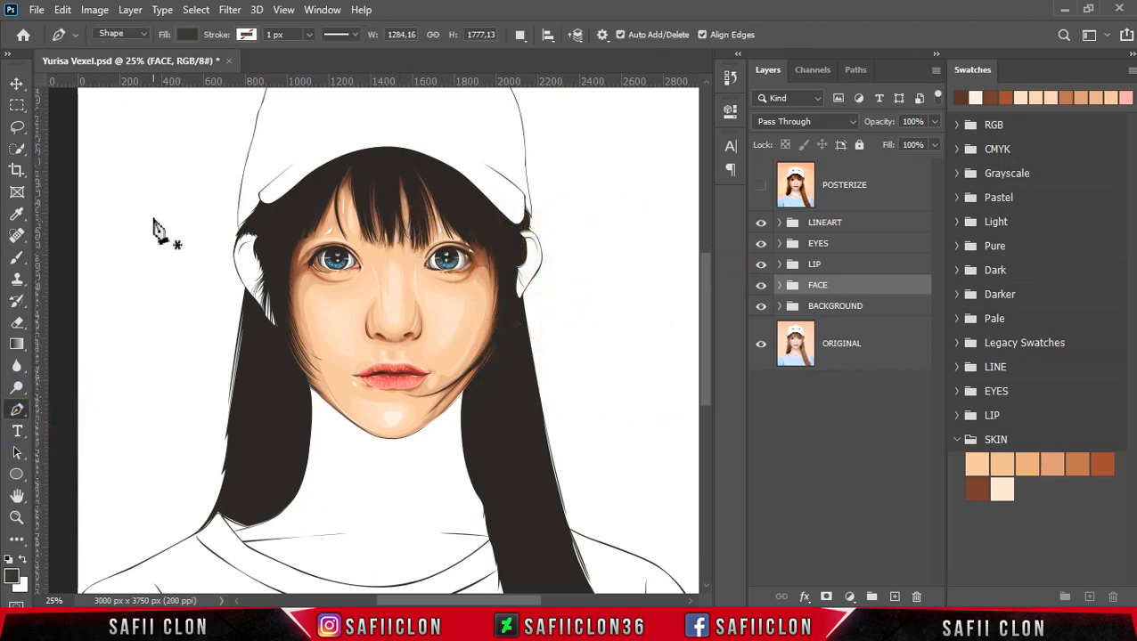
pyautogui.click(142, 34)
pyautogui.click(125, 42)
pyautogui.click(521, 40)
pyautogui.click(533, 53)
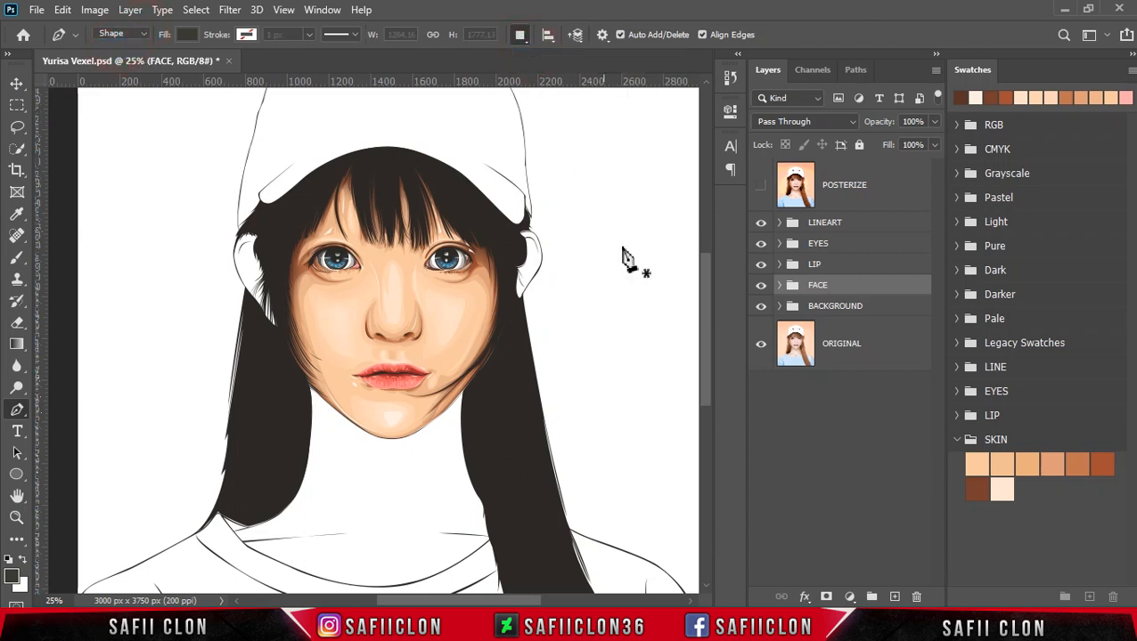
# Above the BACKGROUND group, begin a neck base shape by tracing the shirt's neckline from its left end toward the middle
pyautogui.click(869, 310)
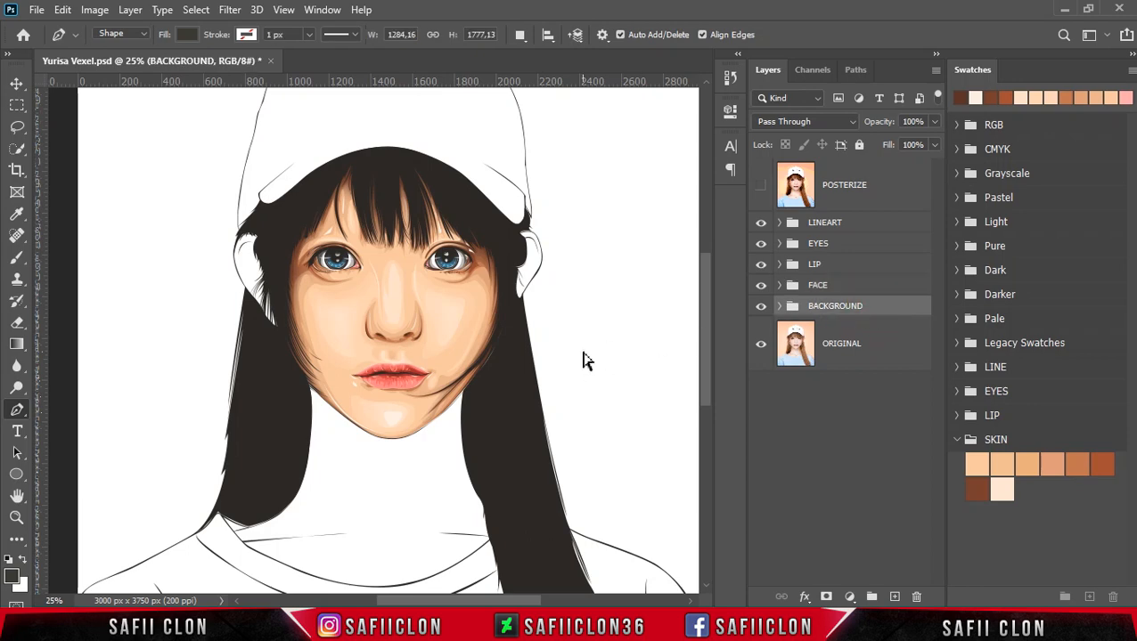
pyautogui.hotkey('ctrl', '+')
pyautogui.hotkey('ctrl', '+')
pyautogui.hotkey('ctrl', '+')
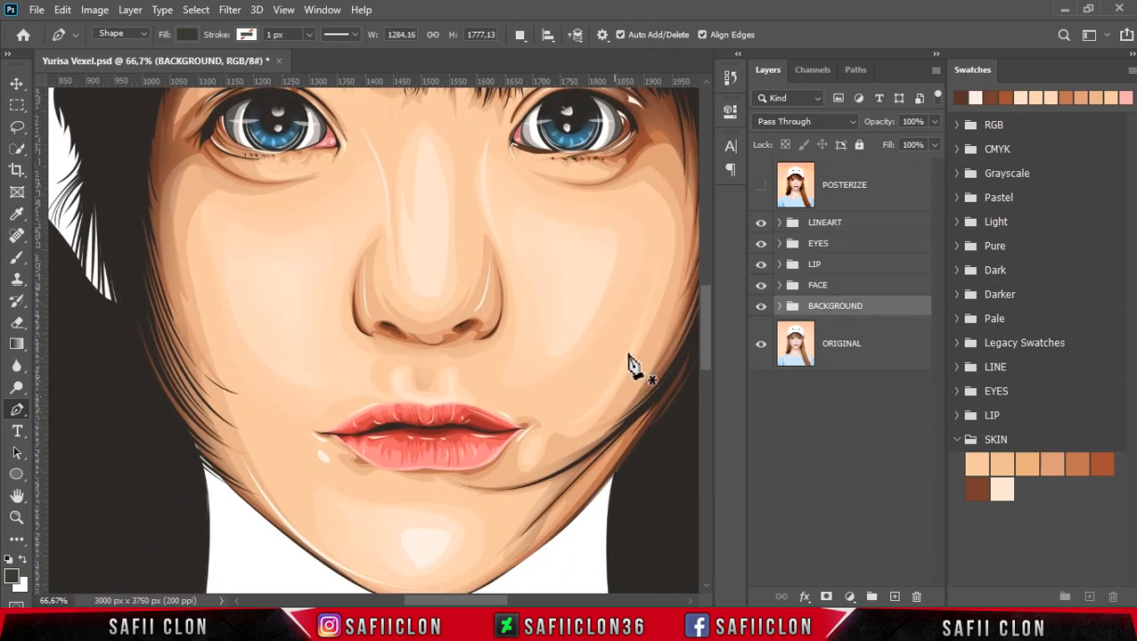
pyautogui.moveTo(703, 334); pyautogui.dragTo(706, 390)
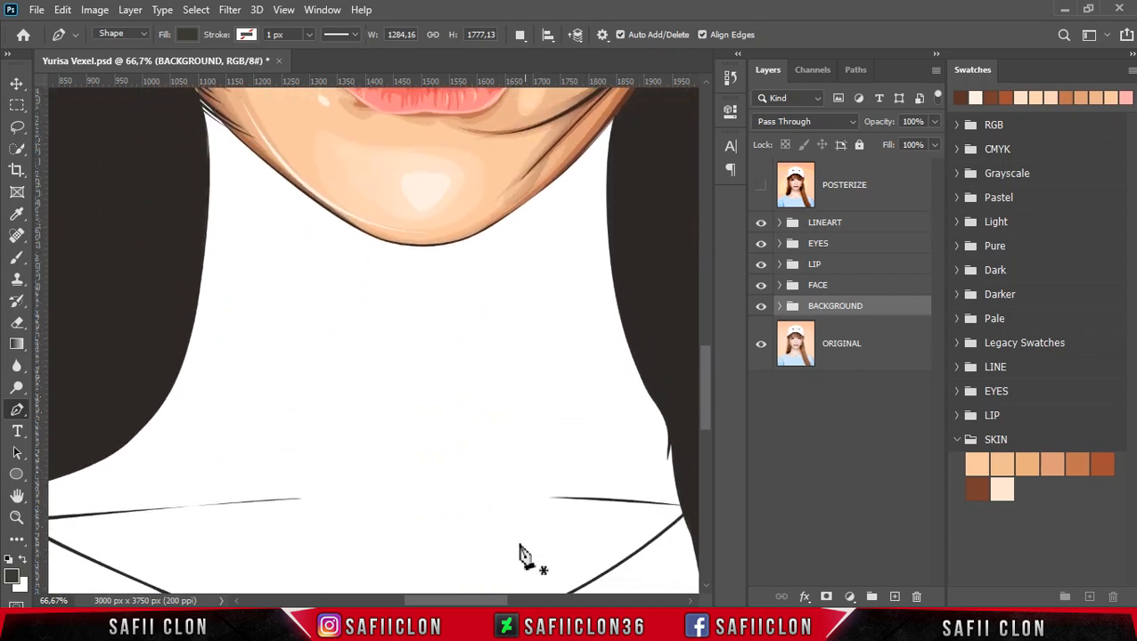
pyautogui.moveTo(495, 603); pyautogui.dragTo(463, 600)
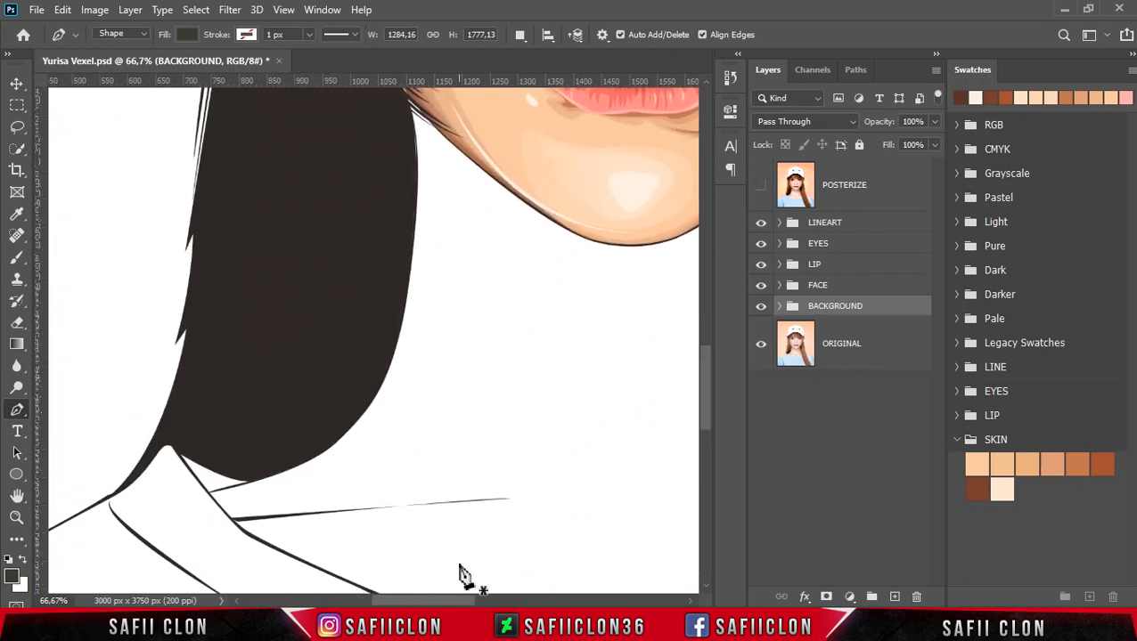
pyautogui.hotkey('ctrl', '+')
pyautogui.scroll(-1, 362, 513)
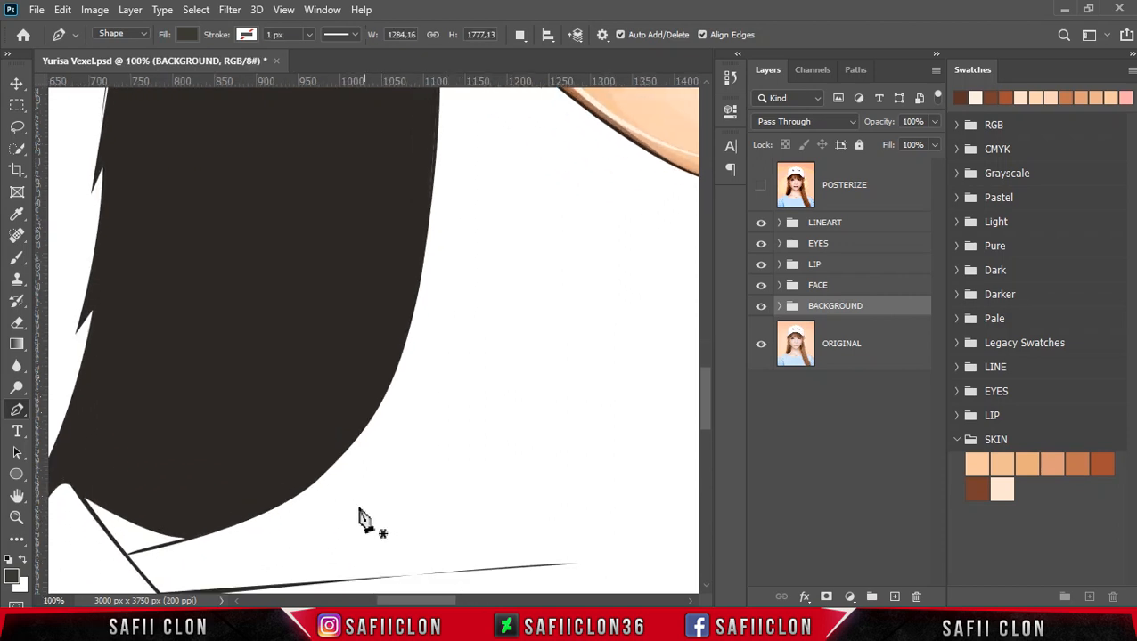
pyautogui.scroll(-3, 178, 510)
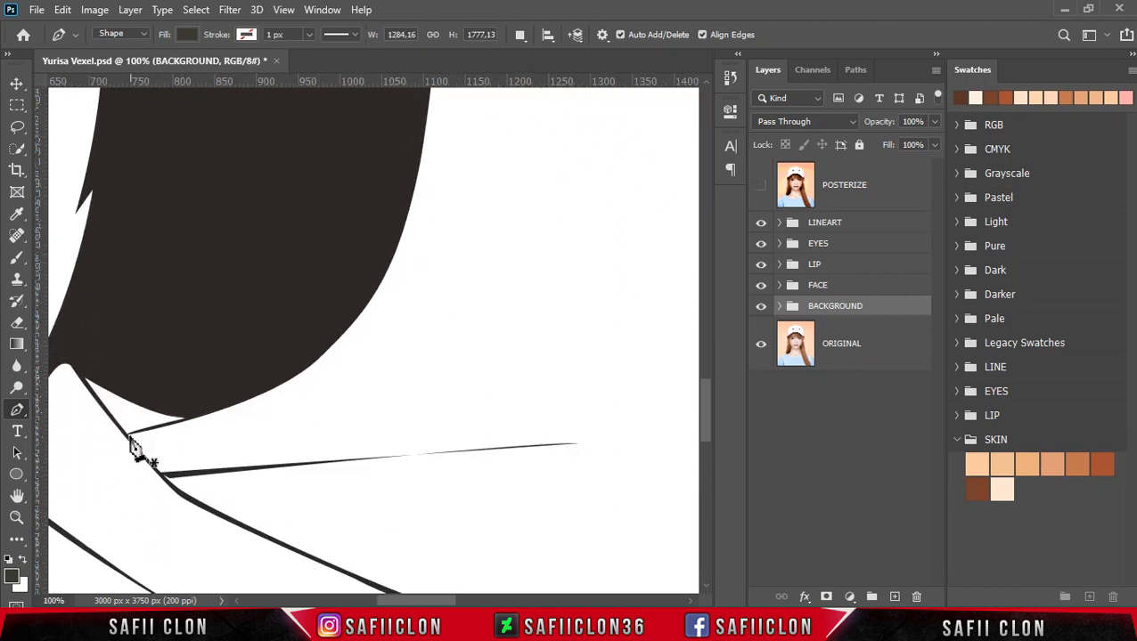
pyautogui.click(126, 434)
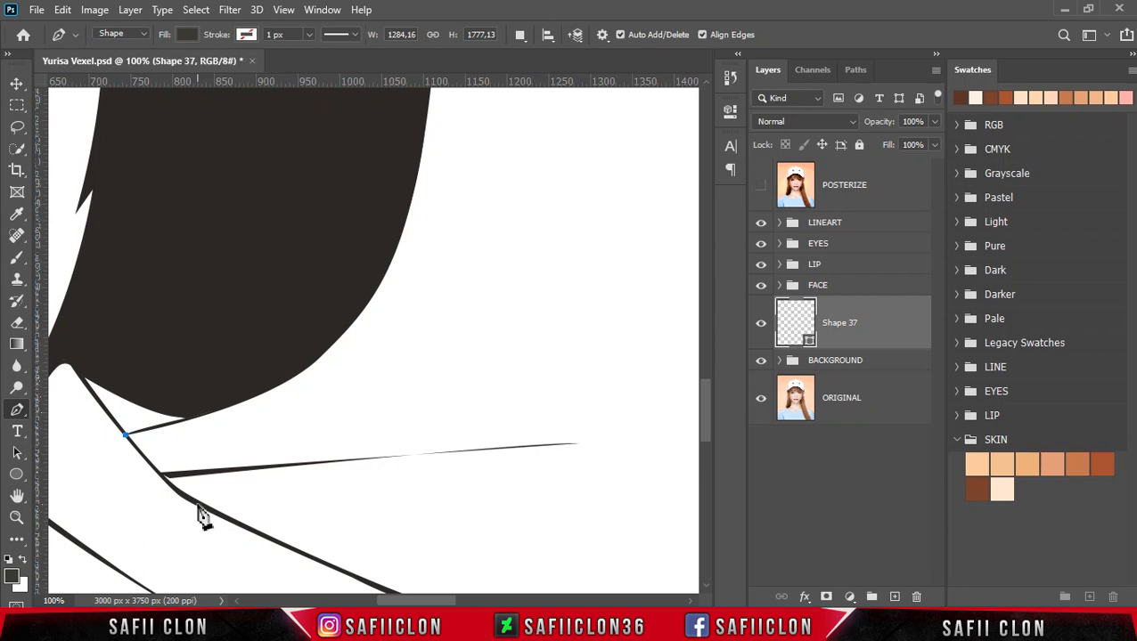
pyautogui.click(198, 506)
pyautogui.moveTo(197, 506); pyautogui.dragTo(225, 523)
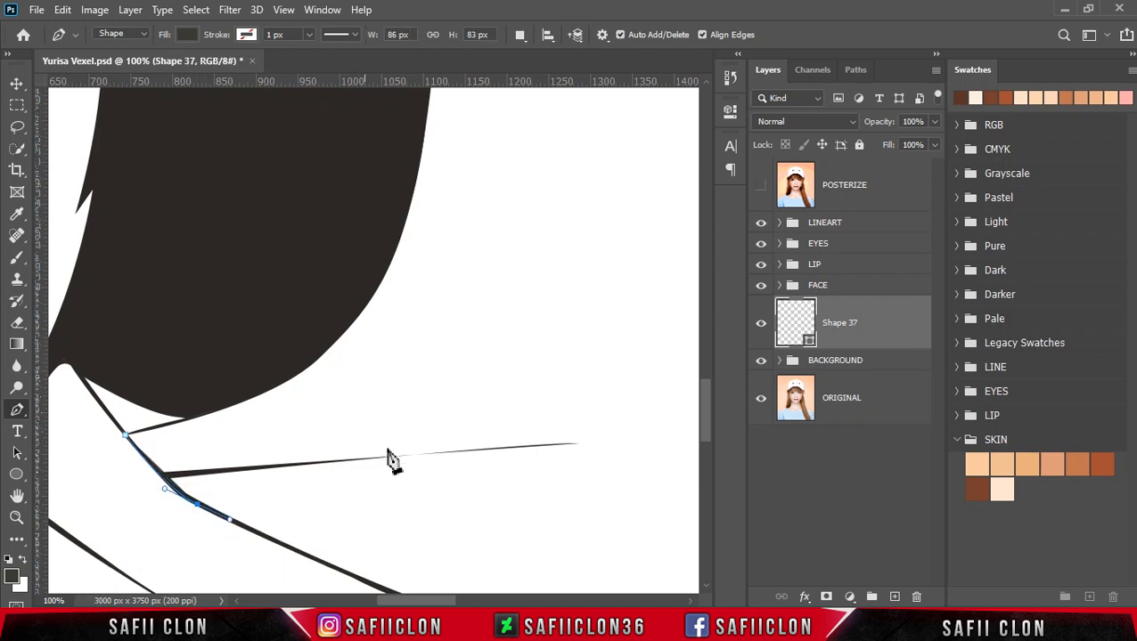
pyautogui.scroll(-3, 659, 450)
pyautogui.click(293, 442)
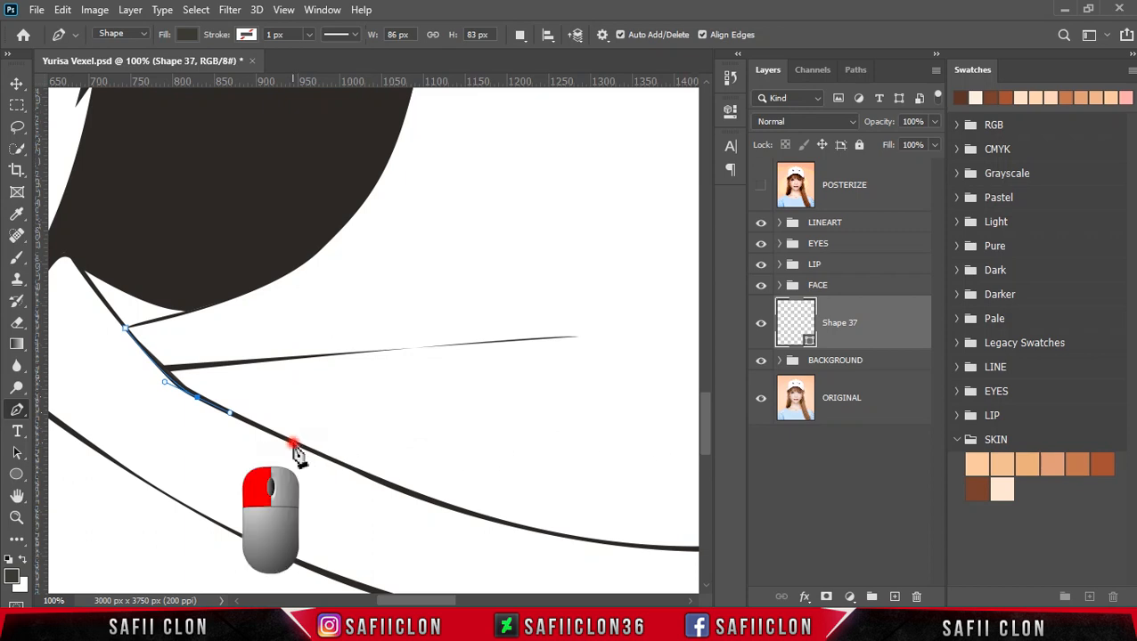
pyautogui.moveTo(446, 507); pyautogui.dragTo(505, 528)
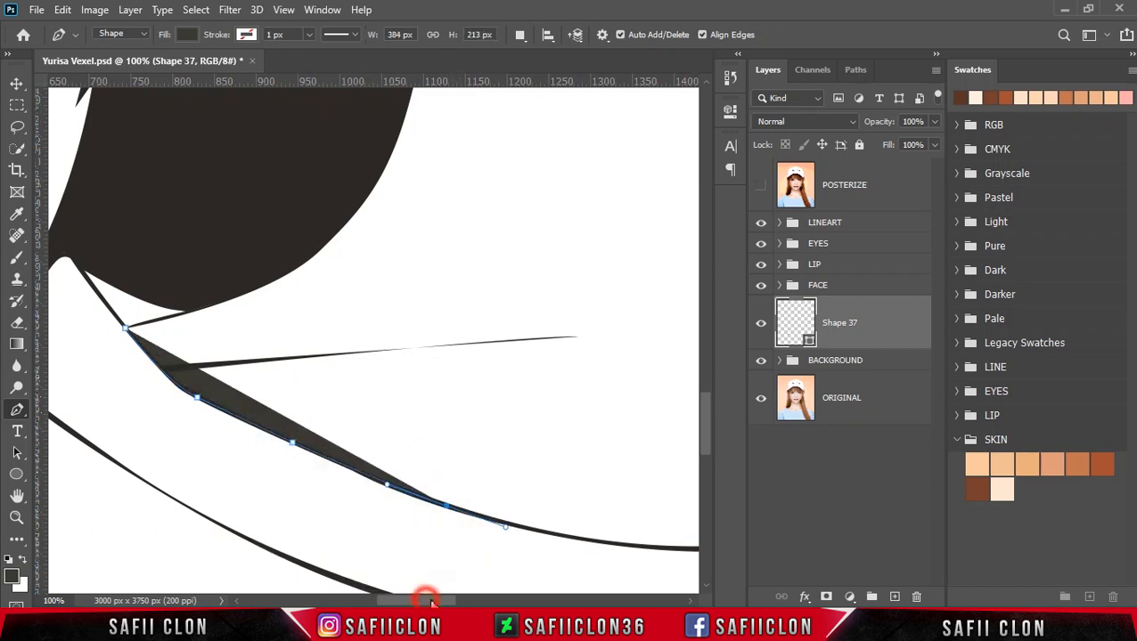
# Continue the neck base outline along the lower curve of the neckline to the hair on the right side
pyautogui.hscroll(5, 423, 597)
pyautogui.keyDown('alt'); pyautogui.click(244, 510); pyautogui.keyUp('alt')
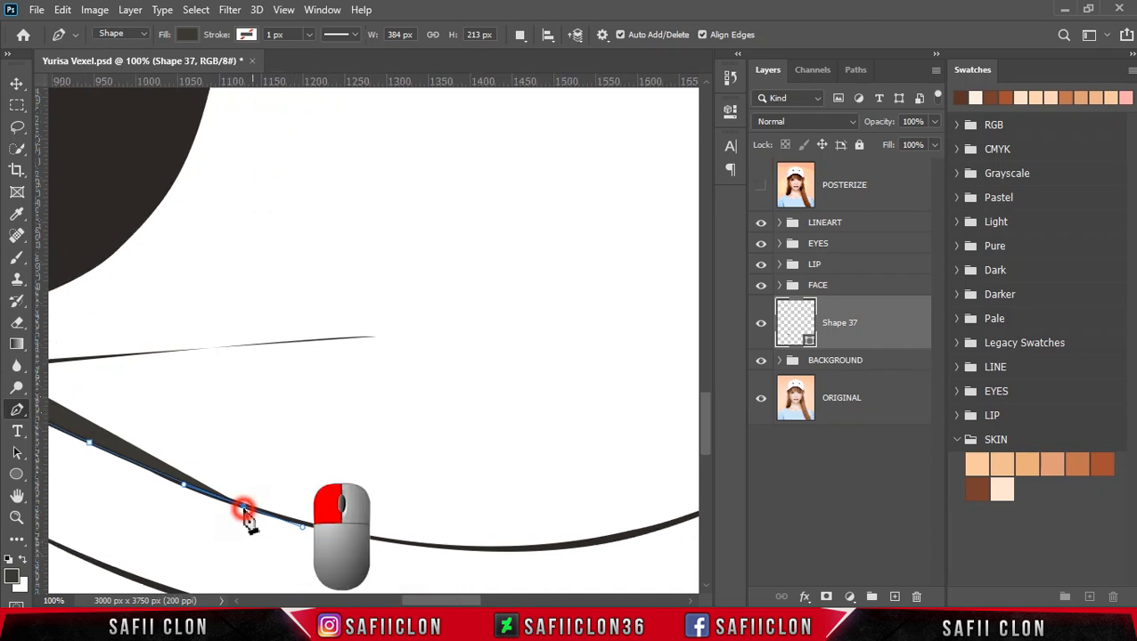
pyautogui.moveTo(373, 540); pyautogui.dragTo(409, 554)
pyautogui.moveTo(581, 546); pyautogui.dragTo(637, 536)
pyautogui.hscroll(5, 547, 588)
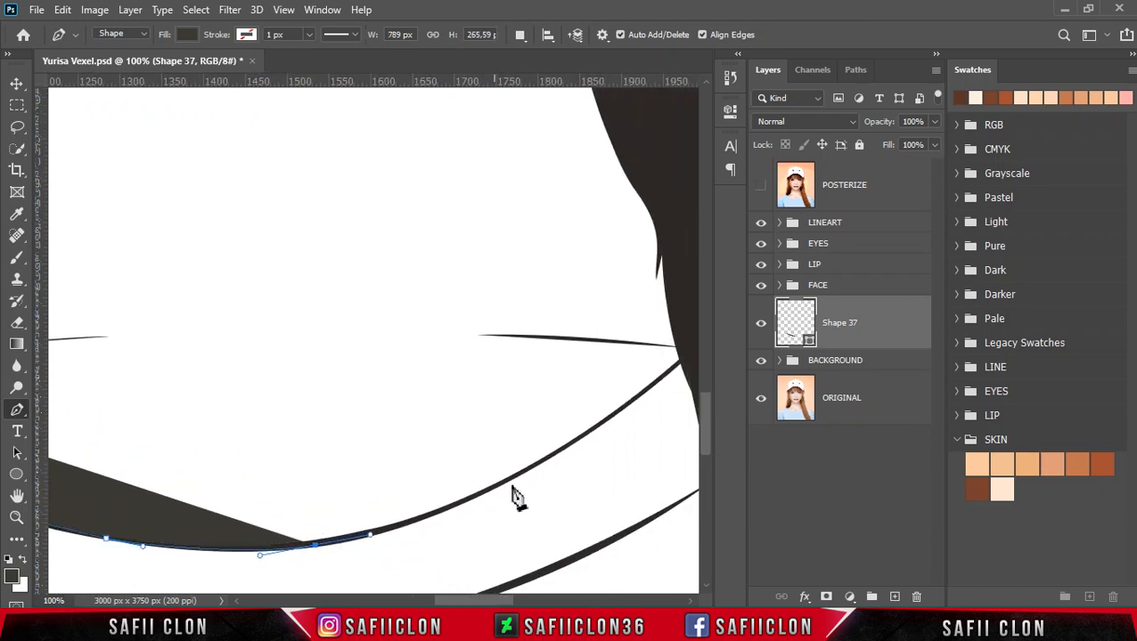
pyautogui.moveTo(518, 478); pyautogui.dragTo(590, 442)
pyautogui.click(681, 358)
pyautogui.click(694, 340)
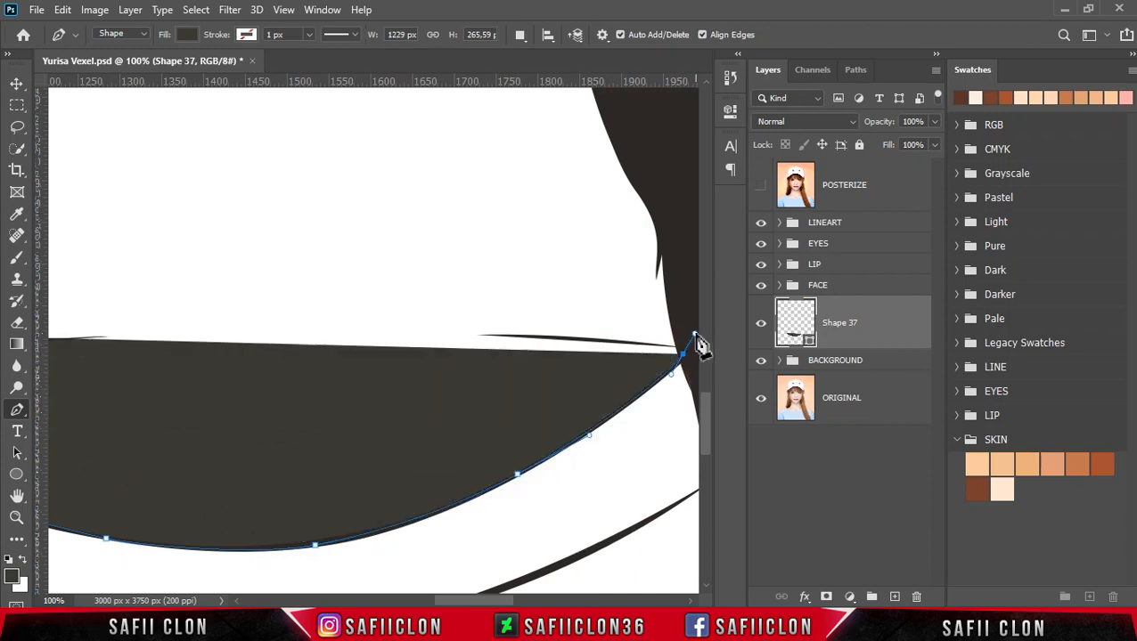
# Close the neck base shape with a rough outline running behind the right hair, the lower face and the left hair
pyautogui.hotkey('ctrl', '-')
pyautogui.hotkey('ctrl', '-')
pyautogui.click(529, 219)
pyautogui.scroll(4, 548, 253)
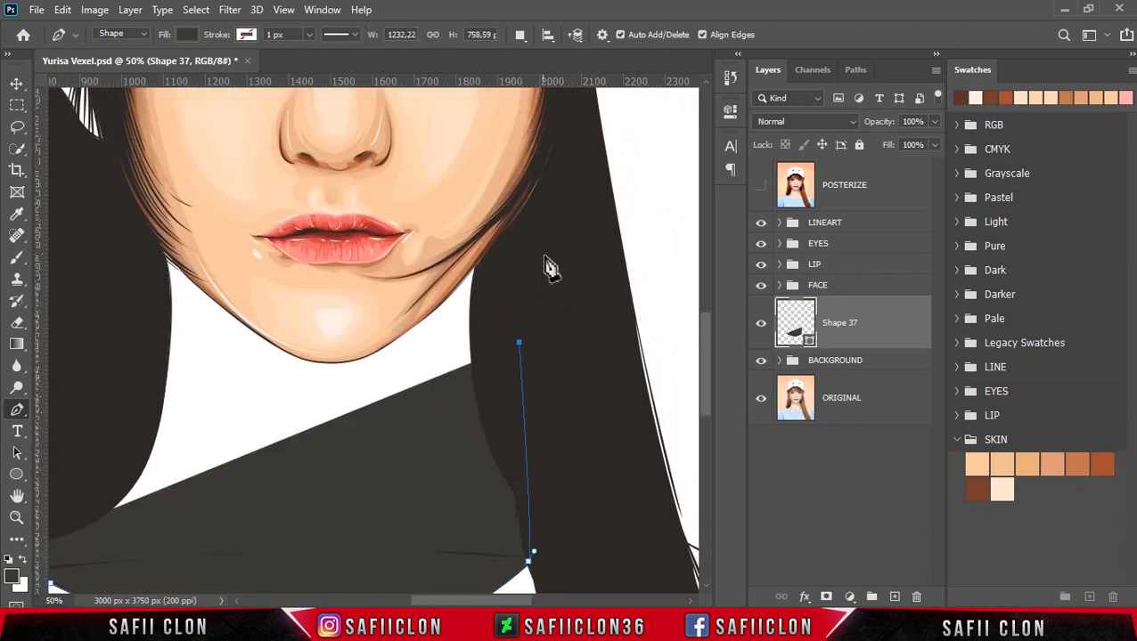
pyautogui.moveTo(526, 218); pyautogui.dragTo(281, 337)
pyautogui.moveTo(151, 238); pyautogui.dragTo(89, 281)
pyautogui.hscroll(-3, 187, 535)
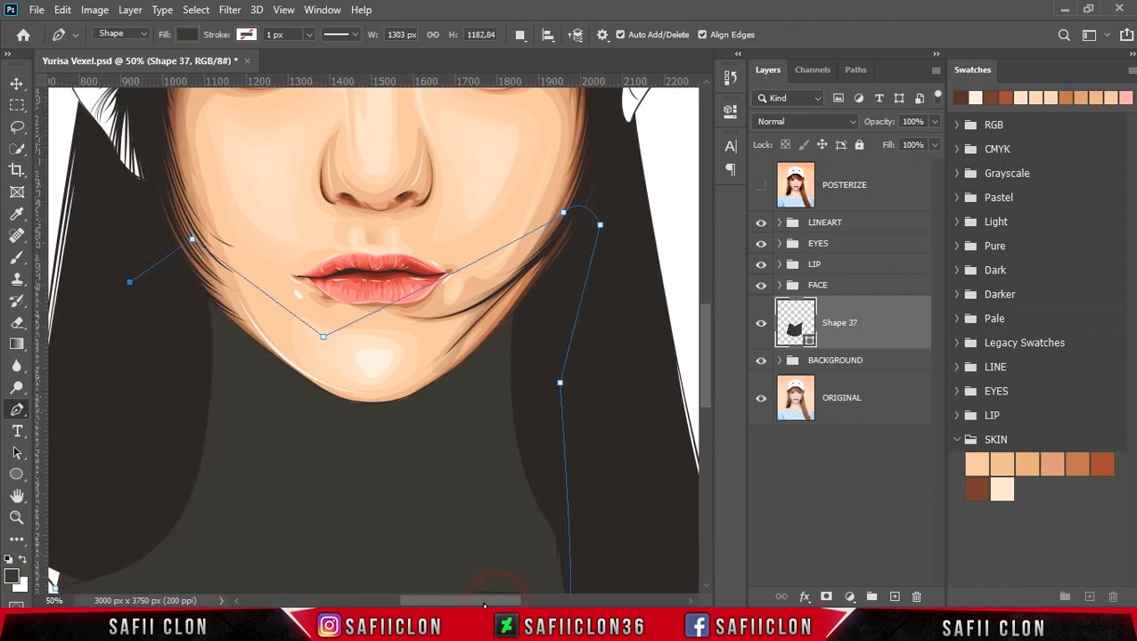
pyautogui.scroll(-2, 185, 530)
pyautogui.click(183, 521)
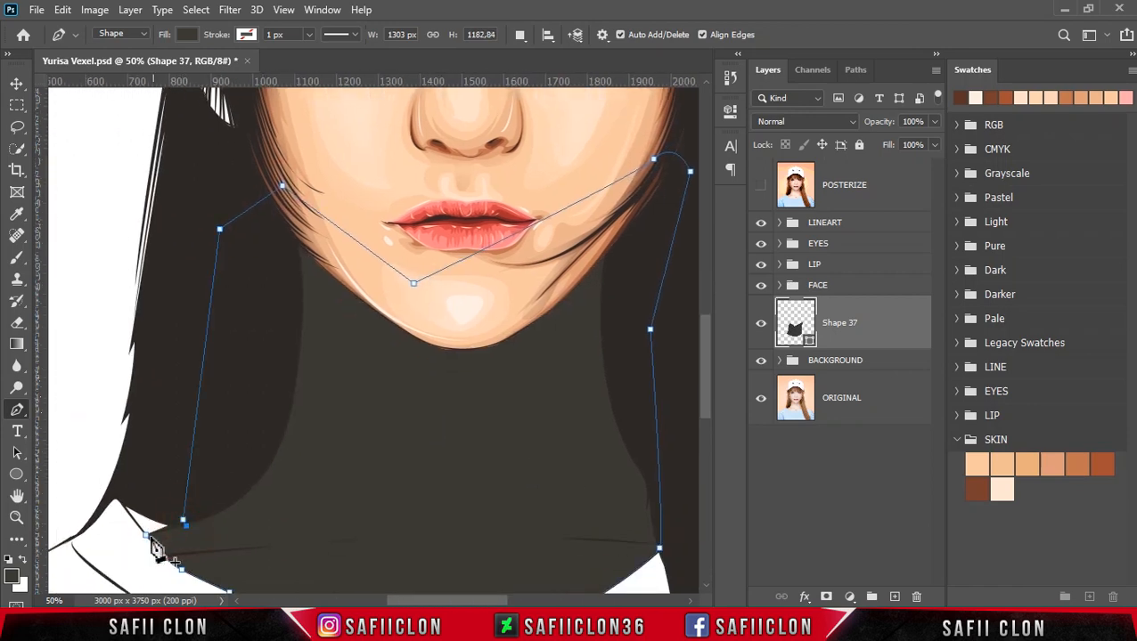
pyautogui.click(146, 534)
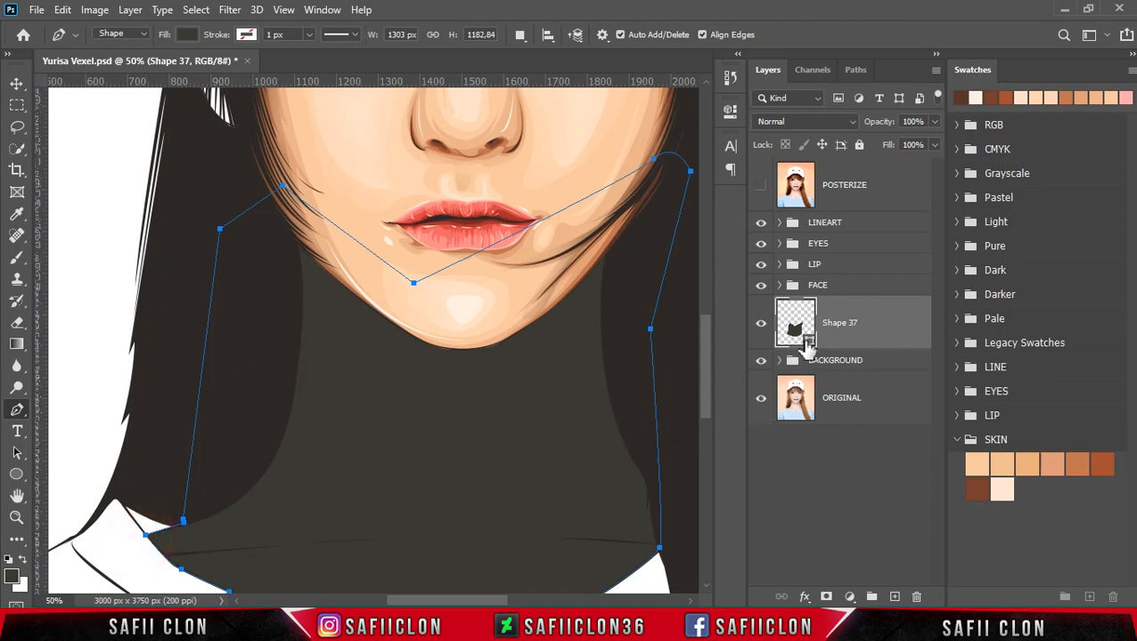
# Fill the neck base shape with the second SKIN swatch, f2c094
pyautogui.doubleClick(809, 341)
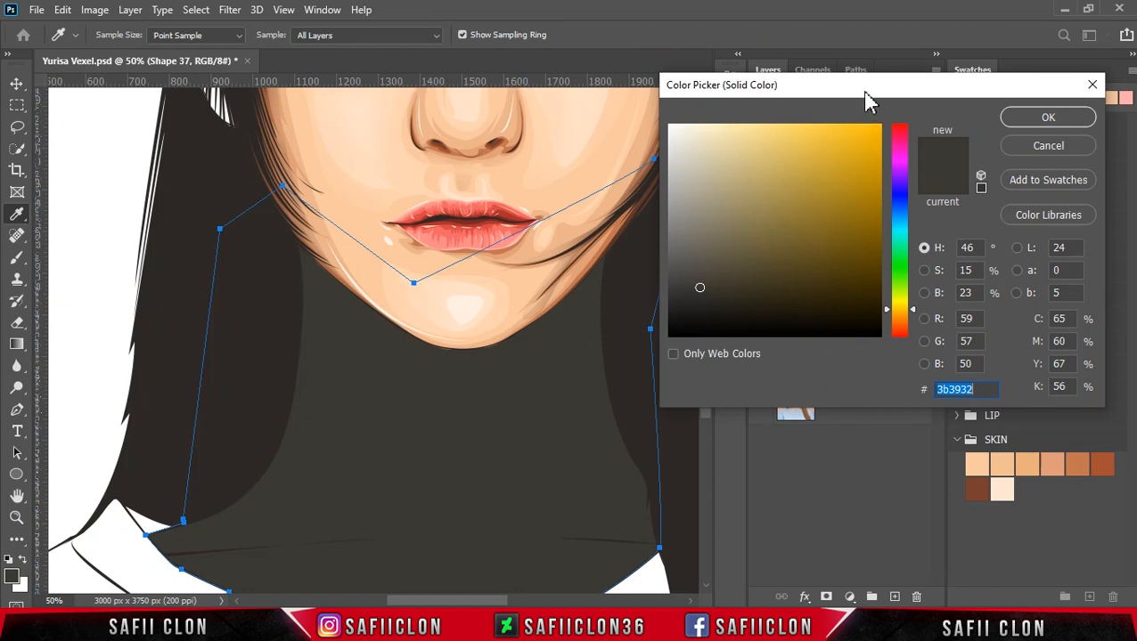
pyautogui.moveTo(865, 93); pyautogui.dragTo(868, 43)
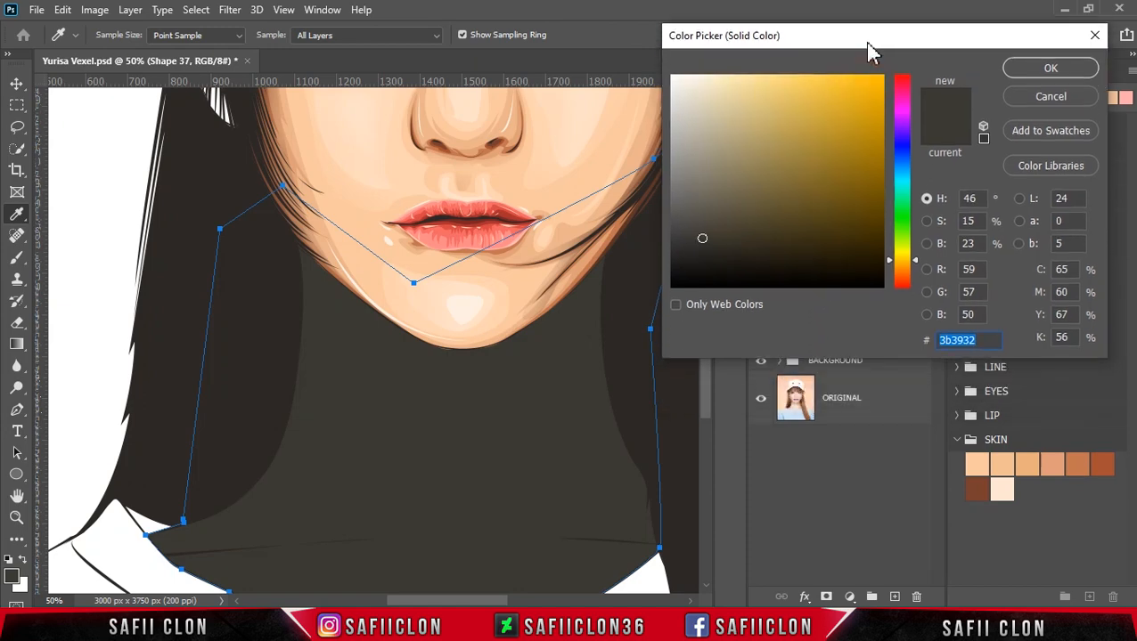
pyautogui.click(977, 465)
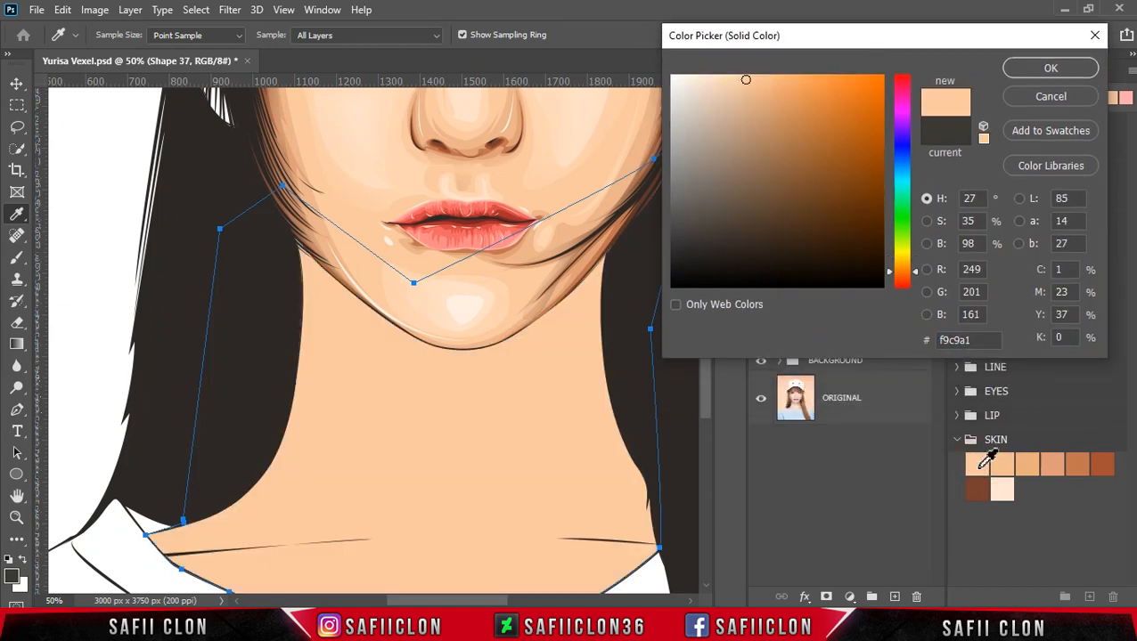
pyautogui.click(1002, 467)
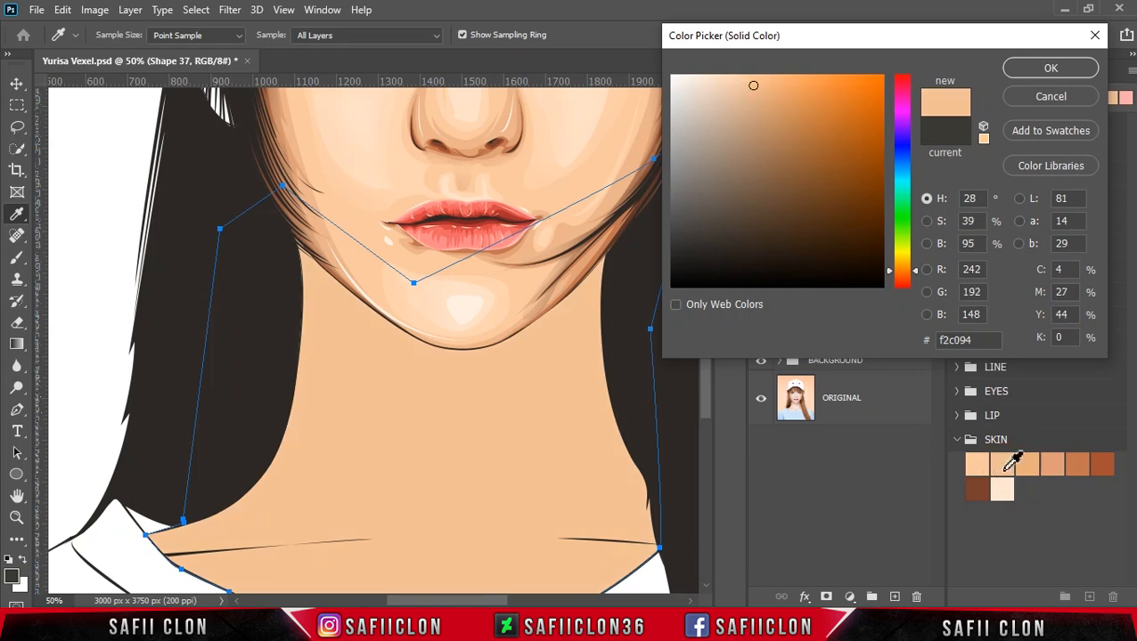
pyautogui.click(1033, 73)
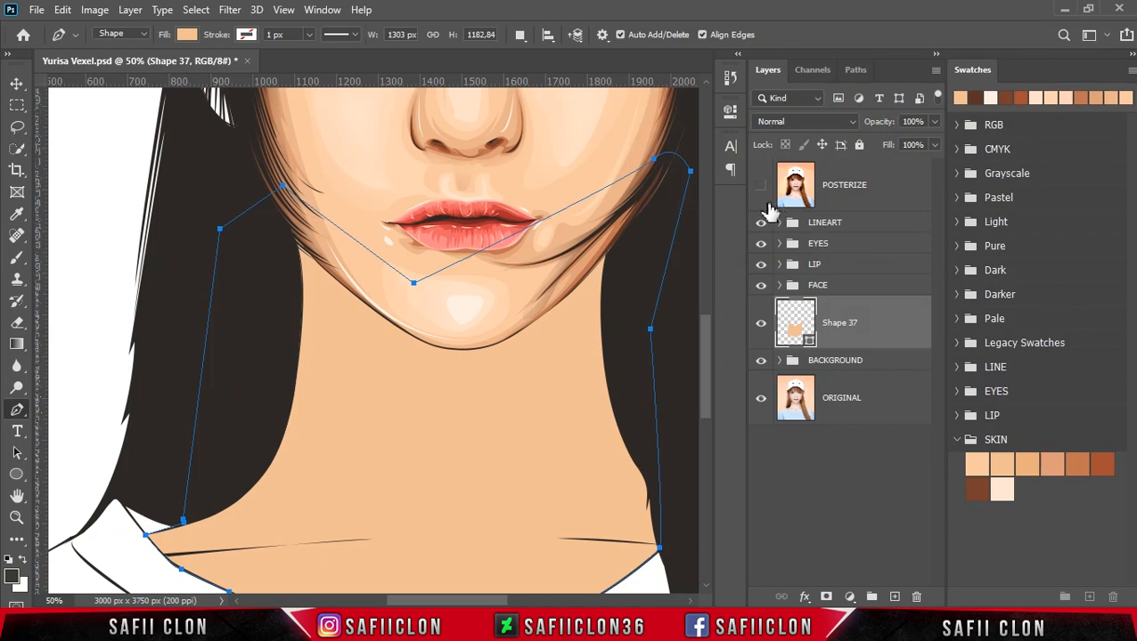
# Show the POSTERIZE layer and, with the New Layer path operation, start a shadow shape along the left collarbone
pyautogui.click(760, 189)
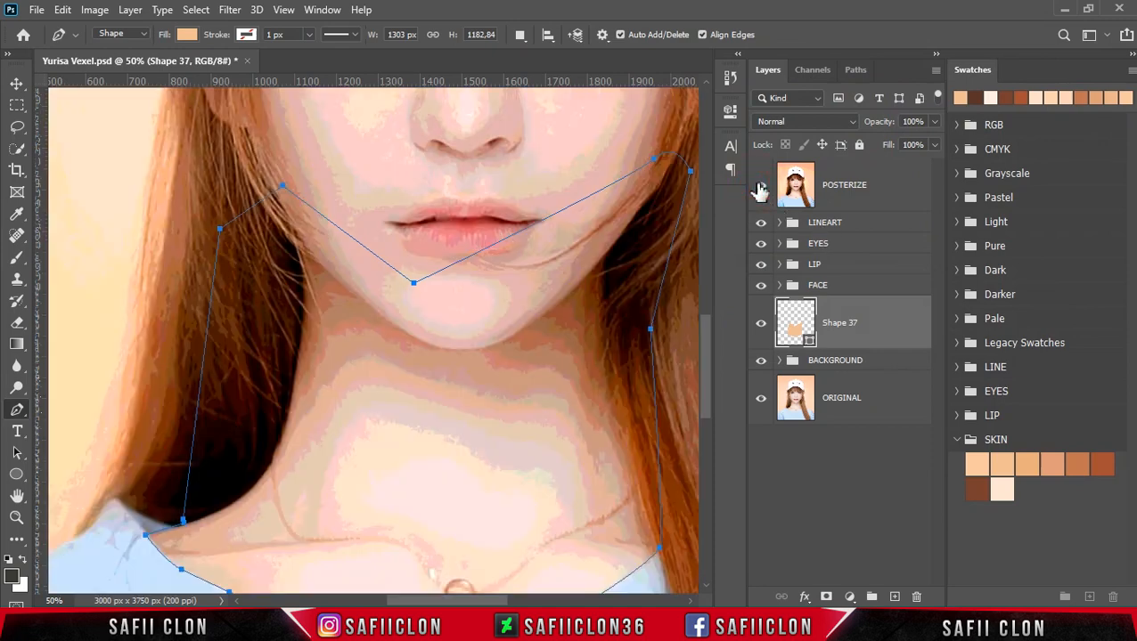
pyautogui.click(520, 36)
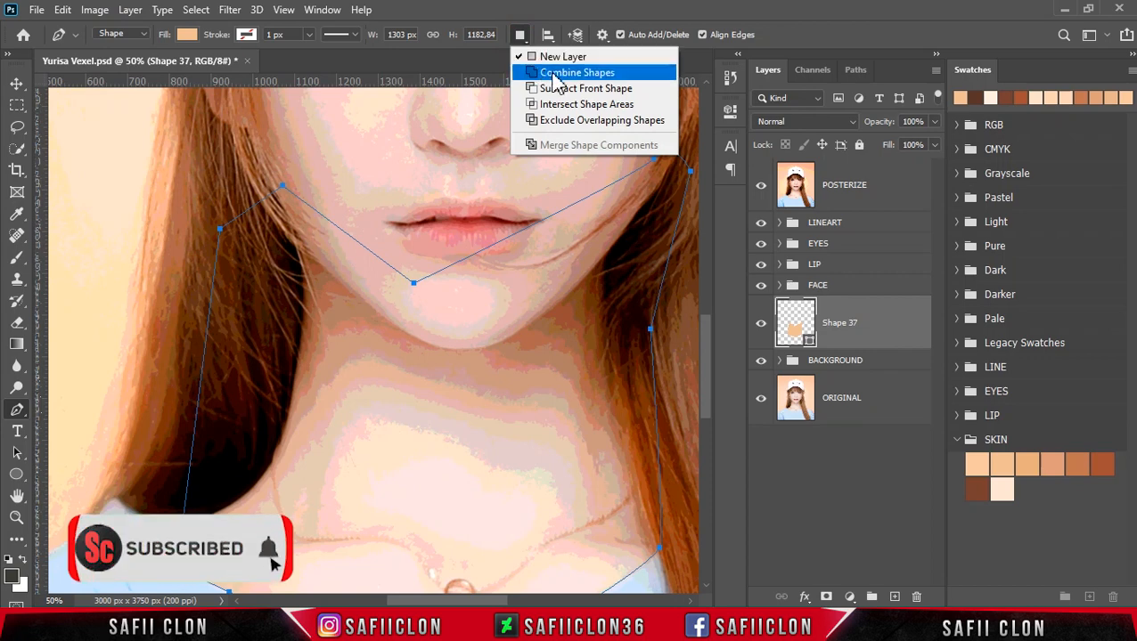
pyautogui.click(557, 57)
pyautogui.scroll(-2, 488, 319)
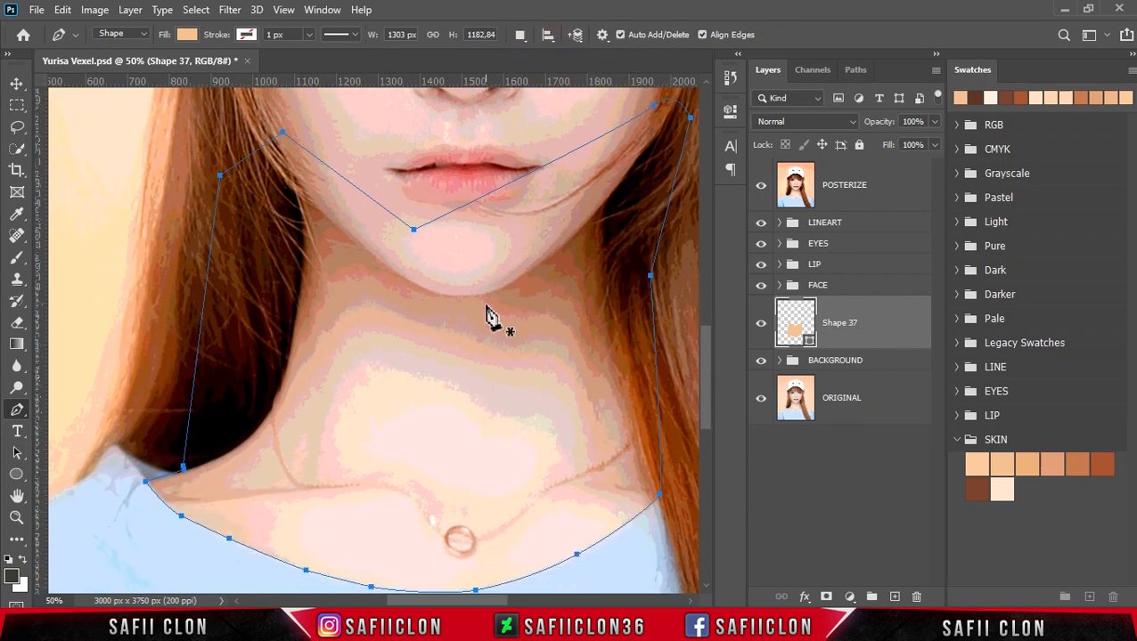
pyautogui.click(265, 536)
pyautogui.moveTo(243, 506); pyautogui.dragTo(247, 474)
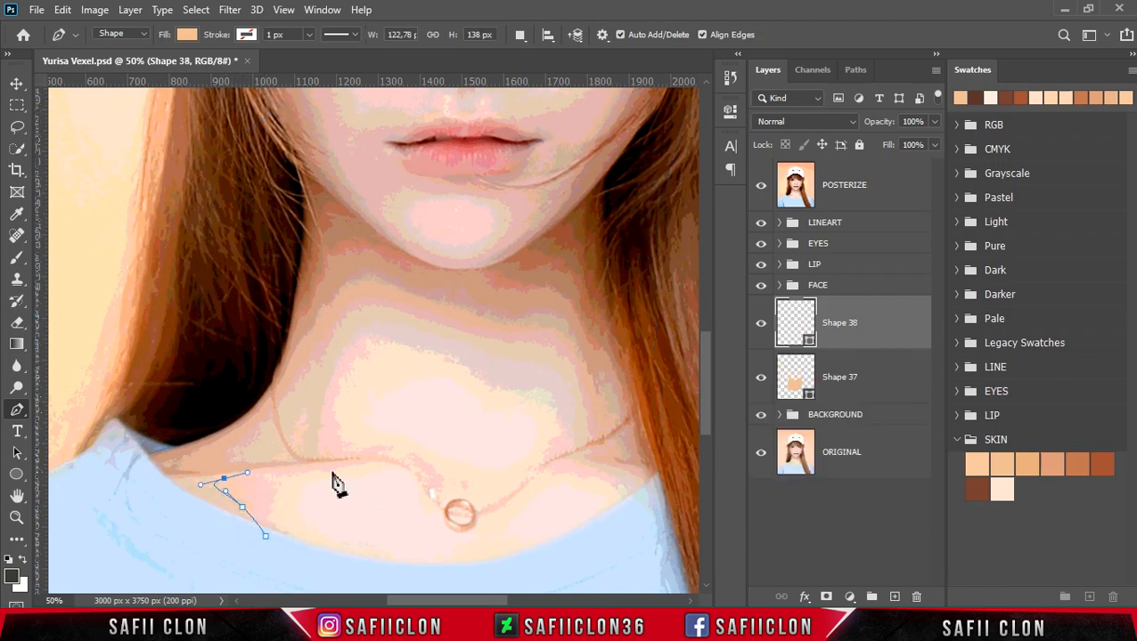
pyautogui.moveTo(358, 461); pyautogui.dragTo(388, 462)
pyautogui.hotkey('ctrl', '+')
pyautogui.moveTo(353, 500); pyautogui.dragTo(187, 503)
# Trace the shadow edge up the left side of the neck, across below the chin and down the right side
pyautogui.click(181, 487)
pyautogui.moveTo(275, 381); pyautogui.dragTo(309, 330)
pyautogui.moveTo(378, 285); pyautogui.dragTo(415, 299)
pyautogui.moveTo(599, 344); pyautogui.dragTo(650, 341)
pyautogui.moveTo(660, 455); pyautogui.dragTo(655, 493)
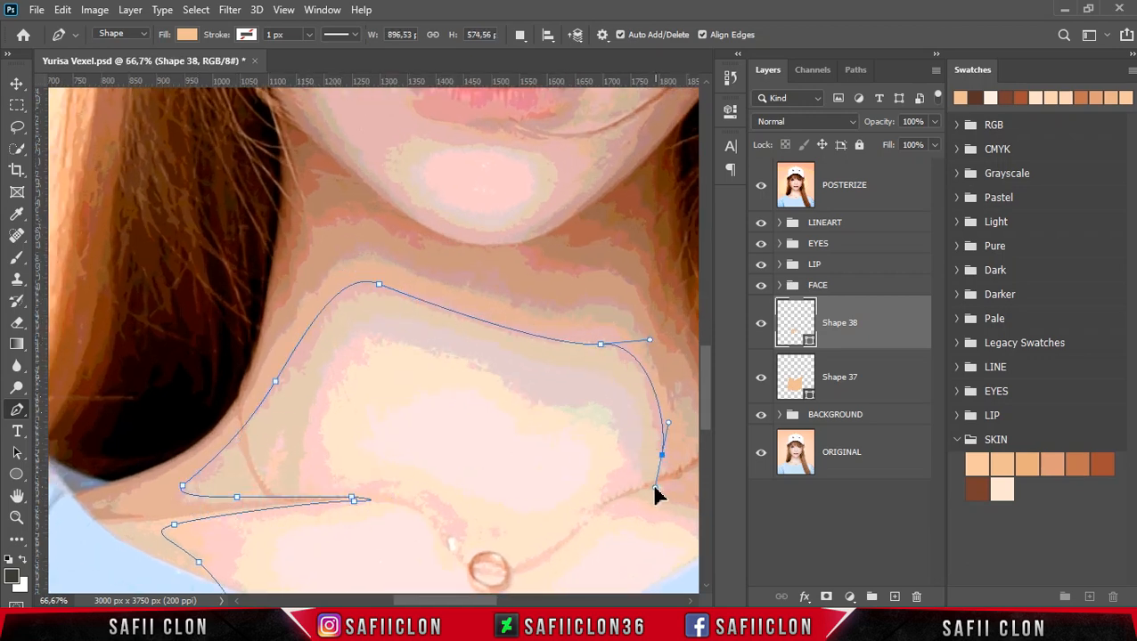
# Continue the shadow outline around the right collarbone and past the neckline into the right hair
pyautogui.hscroll(3, 534, 499)
pyautogui.moveTo(455, 503); pyautogui.dragTo(424, 517)
pyautogui.moveTo(543, 488); pyautogui.dragTo(607, 527)
pyautogui.scroll(-2, 547, 536)
pyautogui.scroll(-2, 544, 528)
pyautogui.moveTo(487, 489); pyautogui.dragTo(470, 508)
pyautogui.click(600, 493)
pyautogui.click(638, 455)
pyautogui.moveTo(653, 351); pyautogui.dragTo(641, 285)
# Hide the POSTERIZE layer and extend the shadow outline up through the right hair and across the lower face
pyautogui.hotkey('ctrl', '-')
pyautogui.scroll(2, 641, 294)
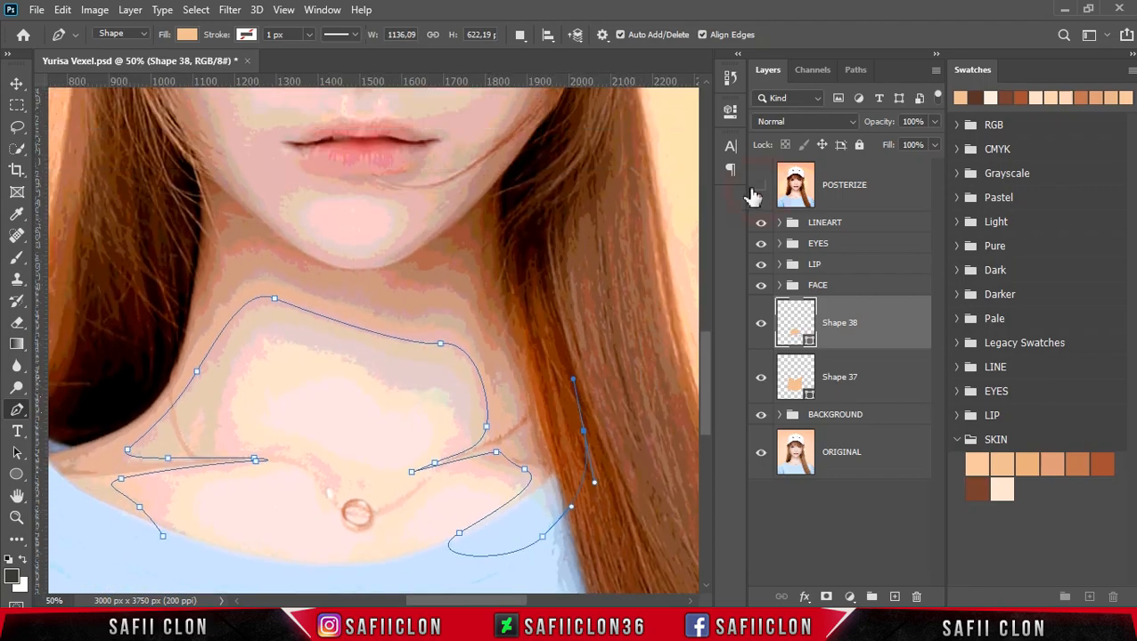
pyautogui.click(759, 184)
pyautogui.click(541, 148)
pyautogui.scroll(1, 571, 133)
pyautogui.click(575, 114)
pyautogui.click(466, 149)
pyautogui.click(169, 158)
# Run the outline down through the left hair and below the neckline, closing the neck shadow shape at its starting point
pyautogui.moveTo(142, 234); pyautogui.dragTo(122, 264)
pyautogui.moveTo(66, 389); pyautogui.dragTo(64, 393)
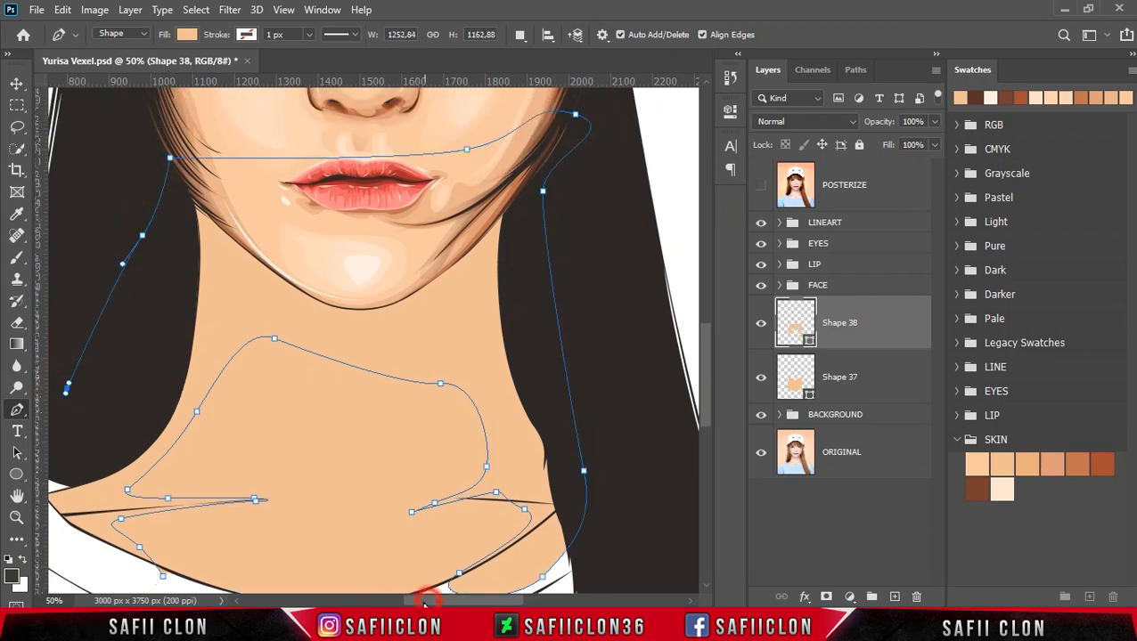
pyautogui.hscroll(-1, 427, 599)
pyautogui.moveTo(85, 508); pyautogui.dragTo(90, 526)
pyautogui.scroll(-1, 93, 529)
pyautogui.moveTo(174, 544); pyautogui.dragTo(209, 539)
pyautogui.click(205, 537)
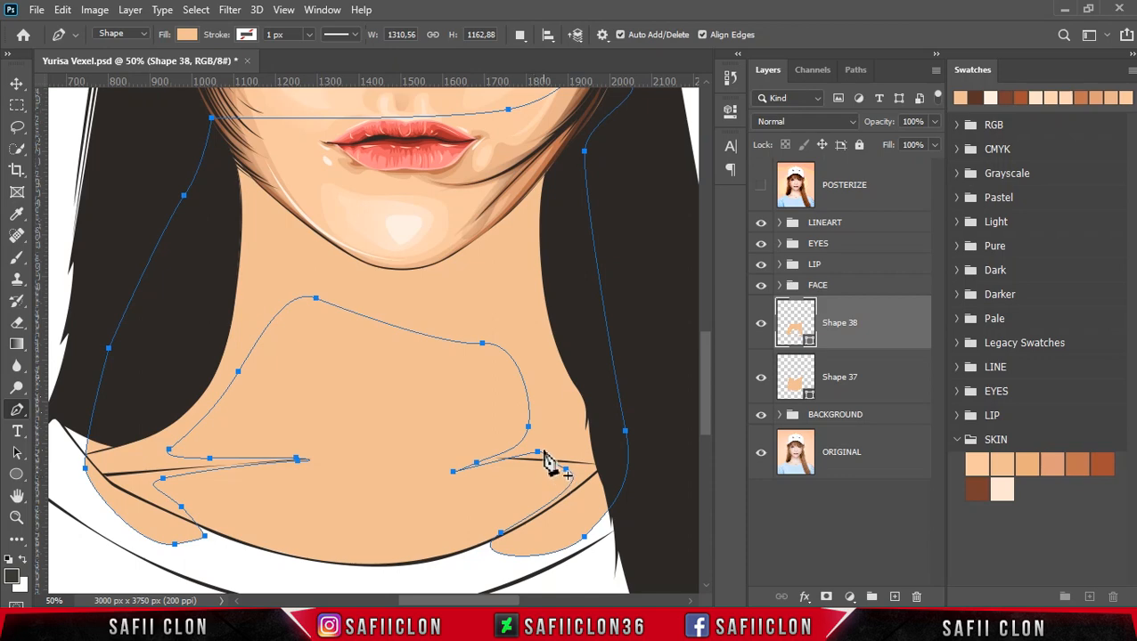
# Adjust the shadow shape's anchor points at the right collarbone so its notch follows the collarbone line
pyautogui.moveTo(537, 455); pyautogui.dragTo(575, 480)
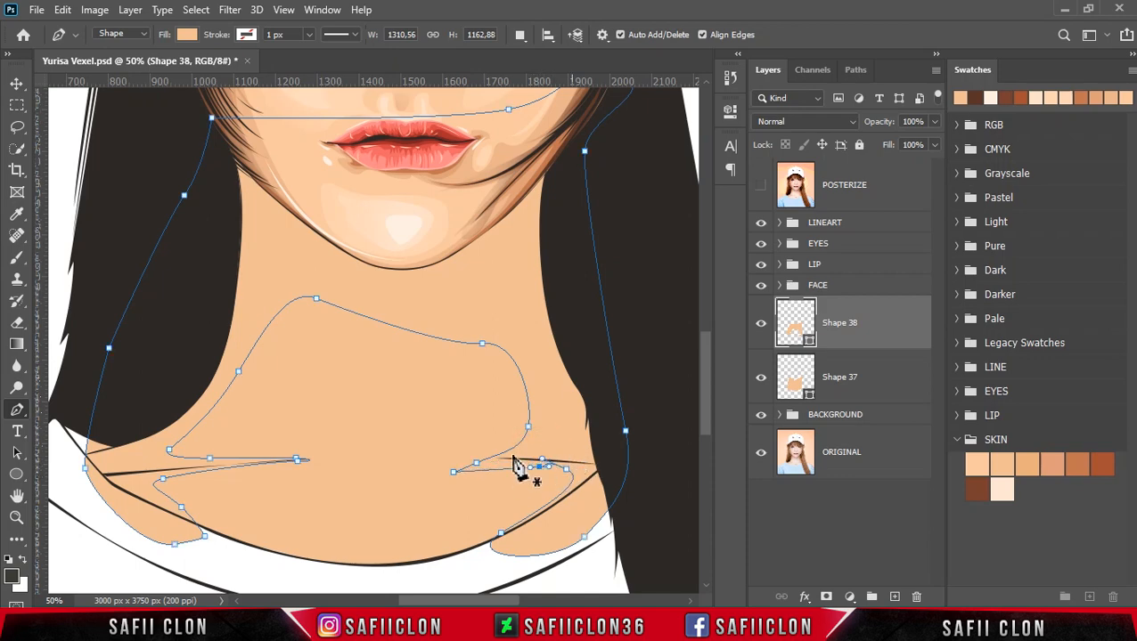
pyautogui.moveTo(473, 457); pyautogui.dragTo(485, 459)
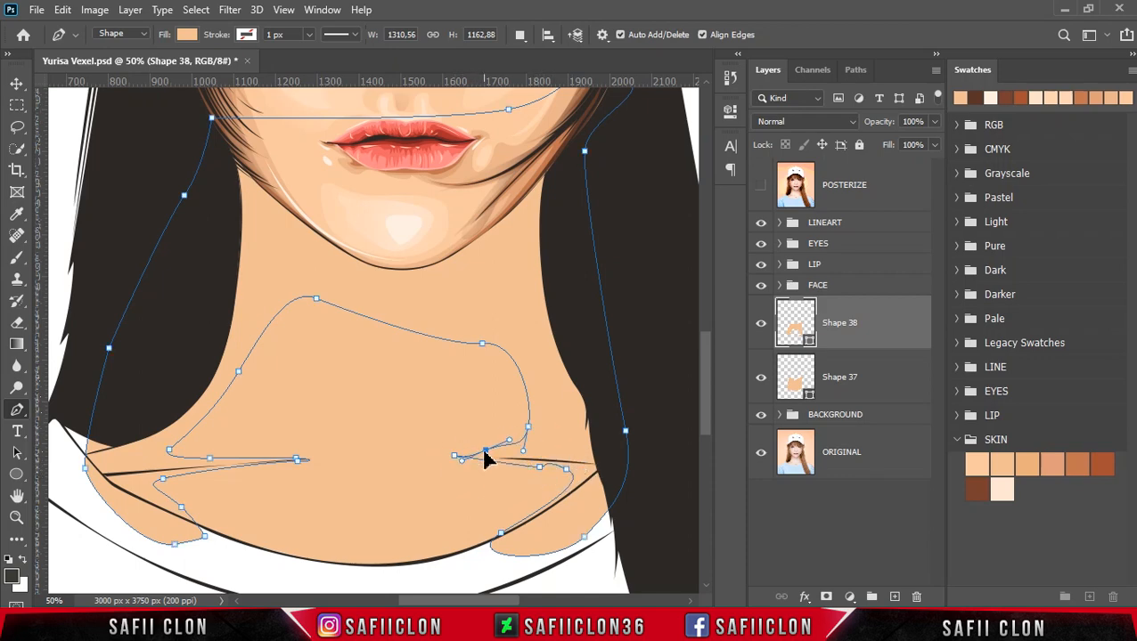
pyautogui.click(446, 458)
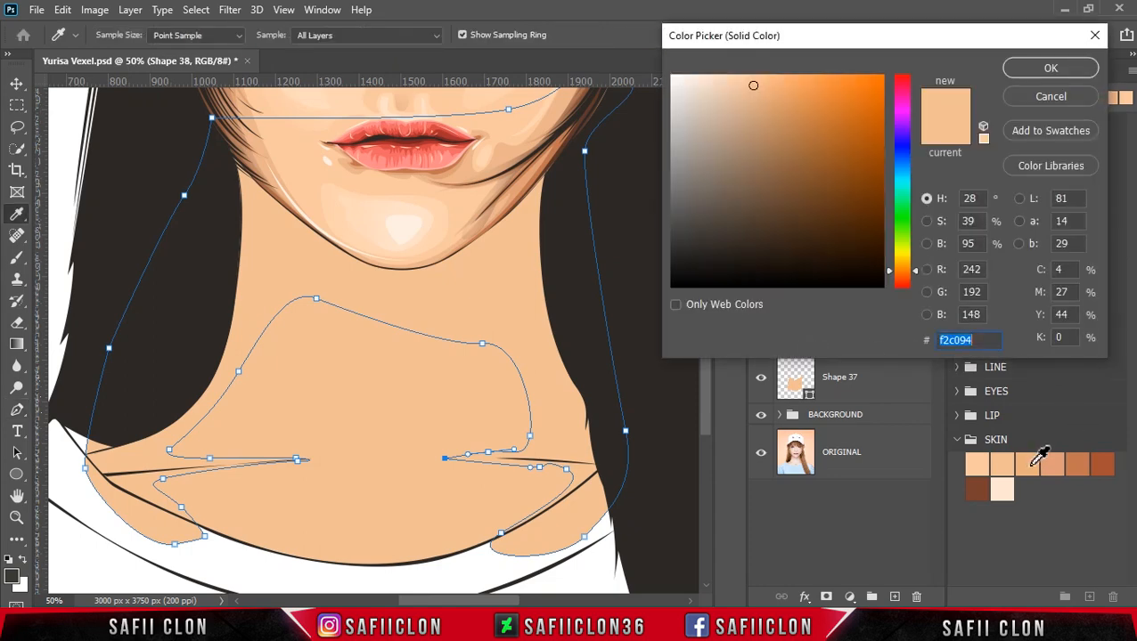
# Fill the neck shadow shape with the eab07d SKIN swatch and clip it to the base skin shape
pyautogui.click(1033, 464)
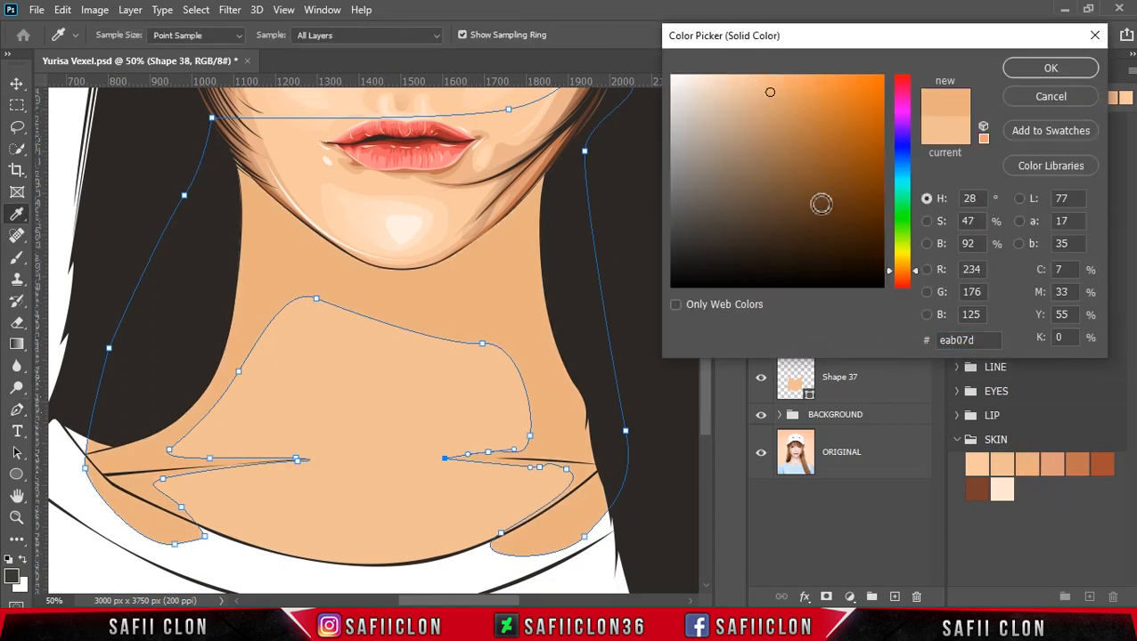
pyautogui.click(1056, 71)
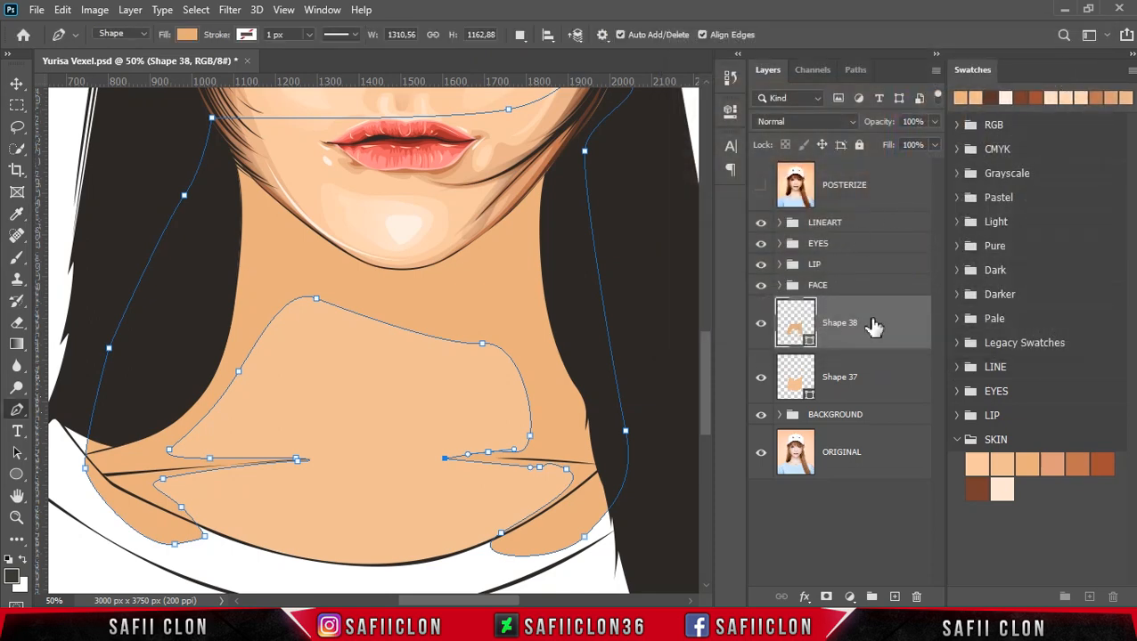
pyautogui.rightClick(873, 327)
pyautogui.click(909, 322)
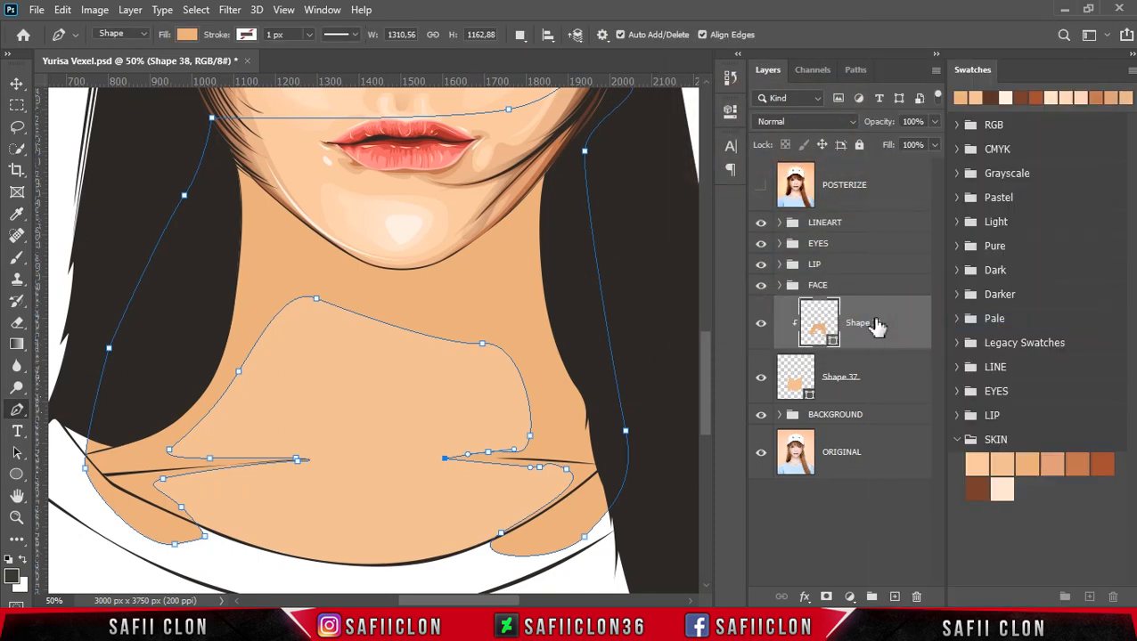
# Set pen shapes to draw on new layers and start a second neck shadow outline from the left neckline along the left collarbone
pyautogui.click(521, 36)
pyautogui.click(568, 51)
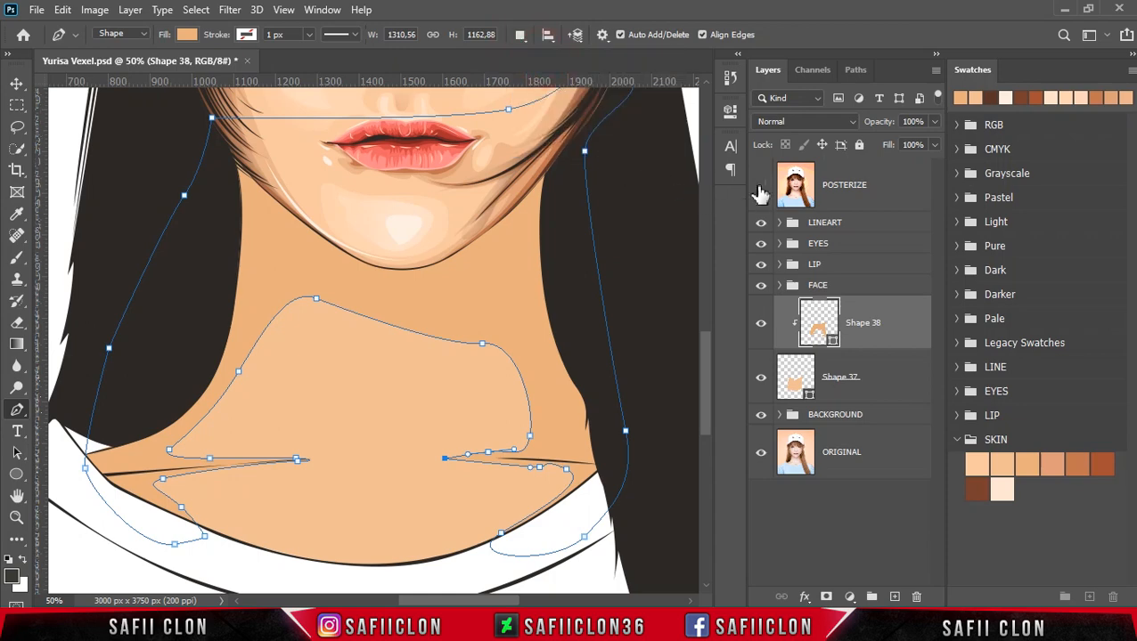
pyautogui.click(760, 187)
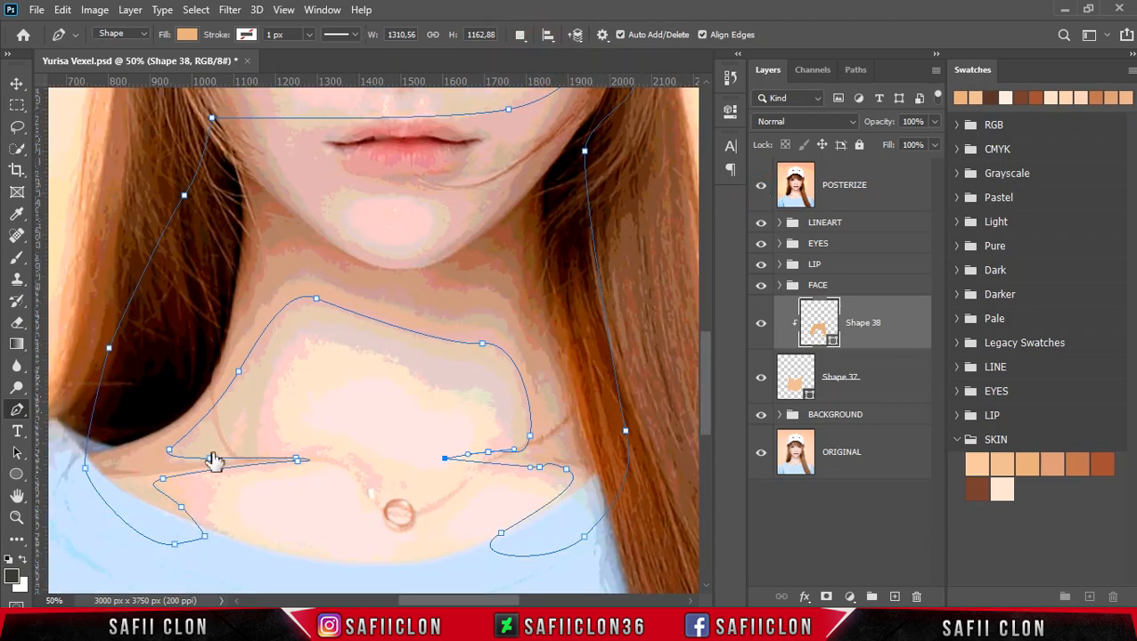
pyautogui.click(187, 522)
pyautogui.moveTo(127, 487); pyautogui.dragTo(140, 479)
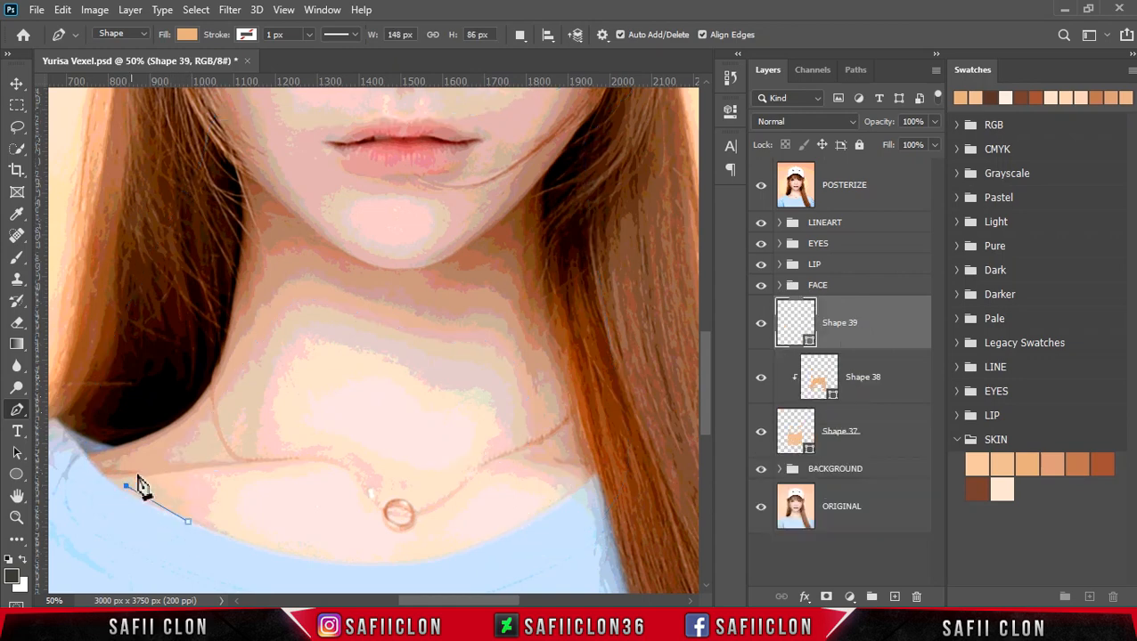
pyautogui.click(760, 186)
pyautogui.moveTo(292, 463); pyautogui.dragTo(294, 467)
pyautogui.click(285, 462)
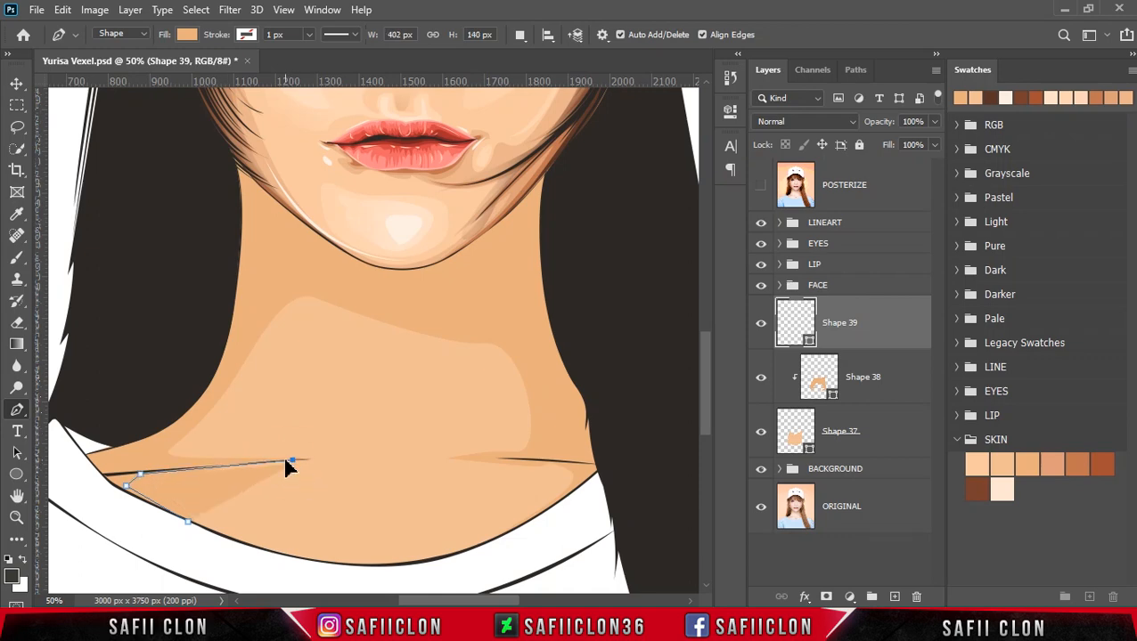
pyautogui.moveTo(139, 474); pyautogui.dragTo(141, 478)
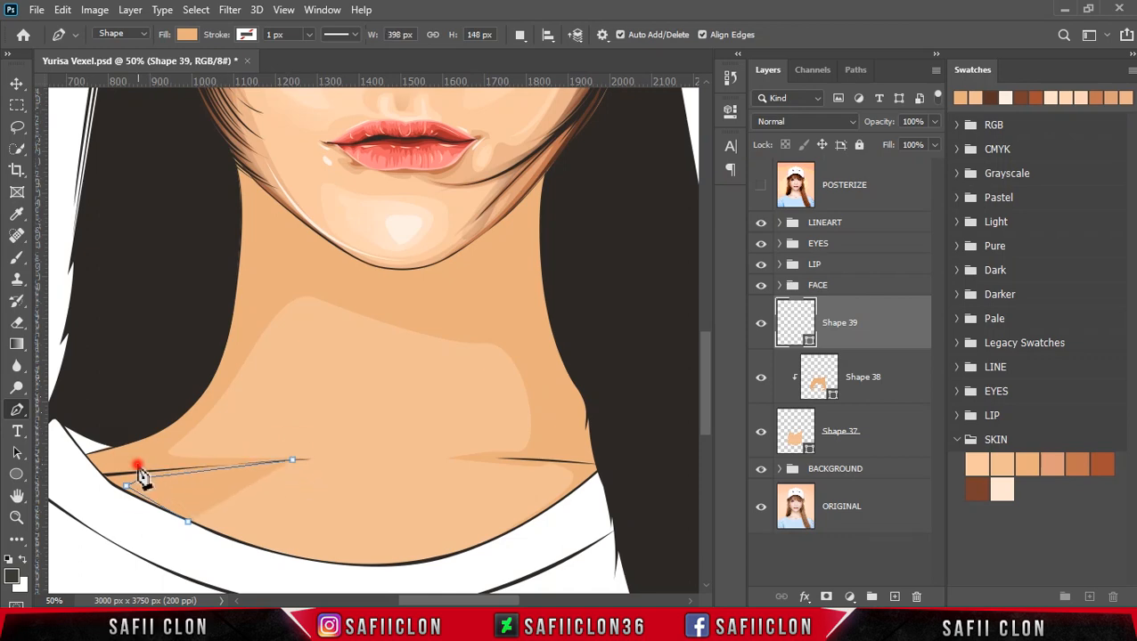
# Using the POSTERIZE layer as reference, trace the second shadow outline up the left neck, below the chin and down the right neck
pyautogui.click(760, 185)
pyautogui.moveTo(120, 456); pyautogui.dragTo(146, 441)
pyautogui.moveTo(223, 374); pyautogui.dragTo(252, 322)
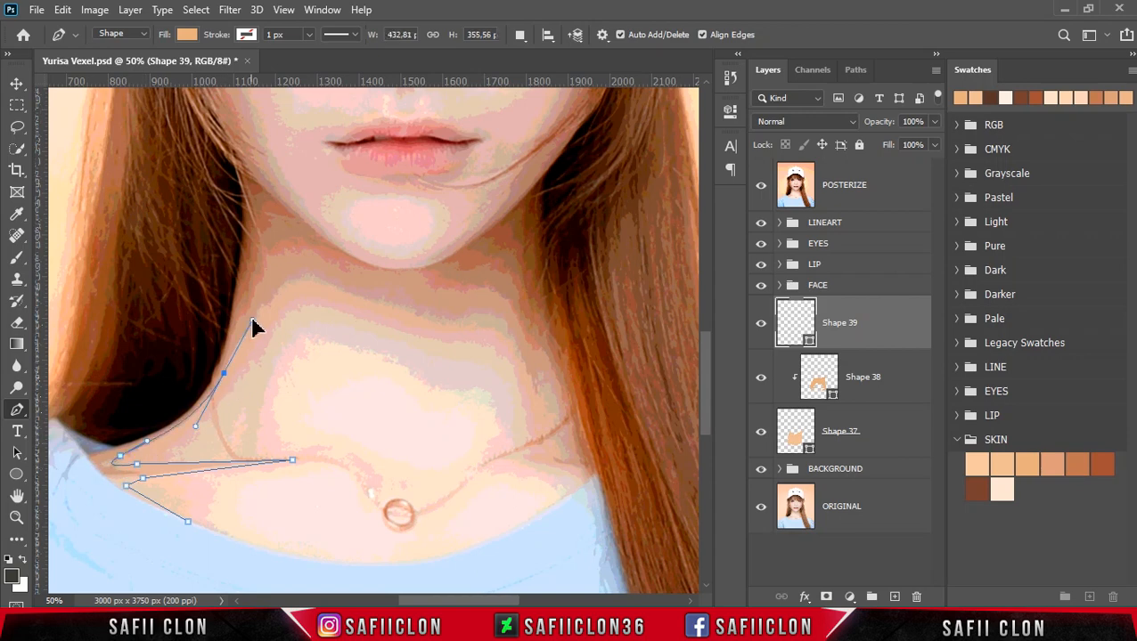
pyautogui.moveTo(523, 360); pyautogui.dragTo(544, 375)
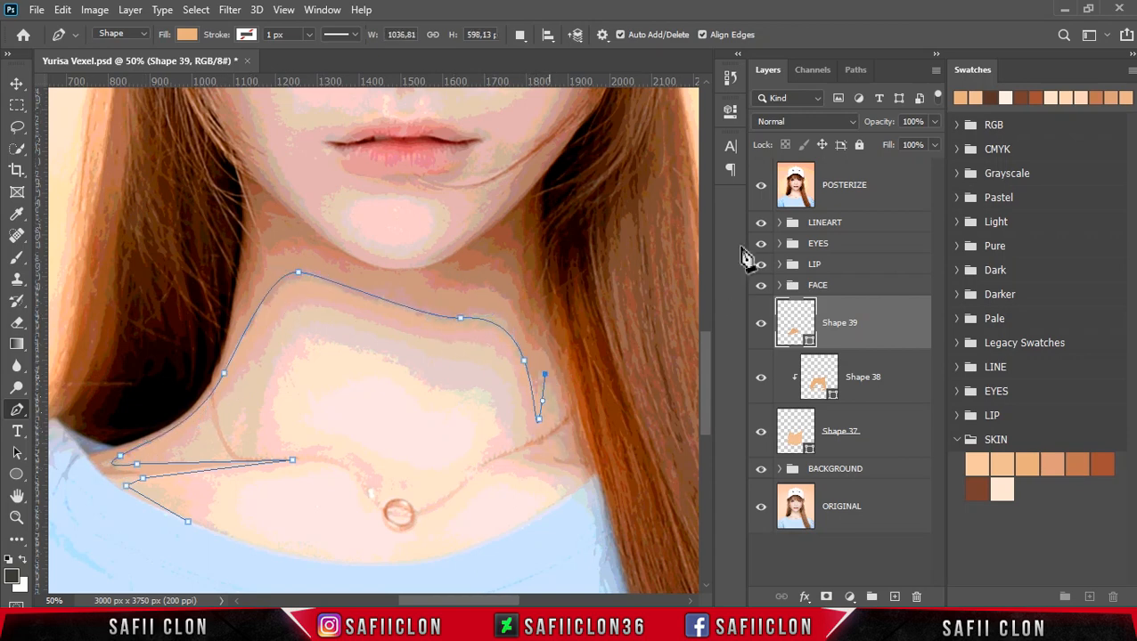
# Hide the POSTERIZE layer and run the second shadow outline around the right collarbone to the right neckline
pyautogui.click(759, 185)
pyautogui.moveTo(520, 455); pyautogui.dragTo(570, 492)
pyautogui.keyDown('alt'); pyautogui.click(521, 456); pyautogui.keyUp('alt')
pyautogui.click(484, 457)
pyautogui.moveTo(530, 529); pyautogui.dragTo(557, 530)
# Extend the second shadow outline through the right hair, across the mouth area and down the left hair, closing it at its start
pyautogui.moveTo(614, 437); pyautogui.dragTo(594, 325)
pyautogui.moveTo(586, 111); pyautogui.dragTo(338, 141)
pyautogui.click(207, 113)
pyautogui.moveTo(155, 278); pyautogui.dragTo(137, 307)
pyautogui.moveTo(86, 409); pyautogui.dragTo(87, 431)
pyautogui.click(70, 472)
pyautogui.click(191, 535)
pyautogui.click(187, 521)
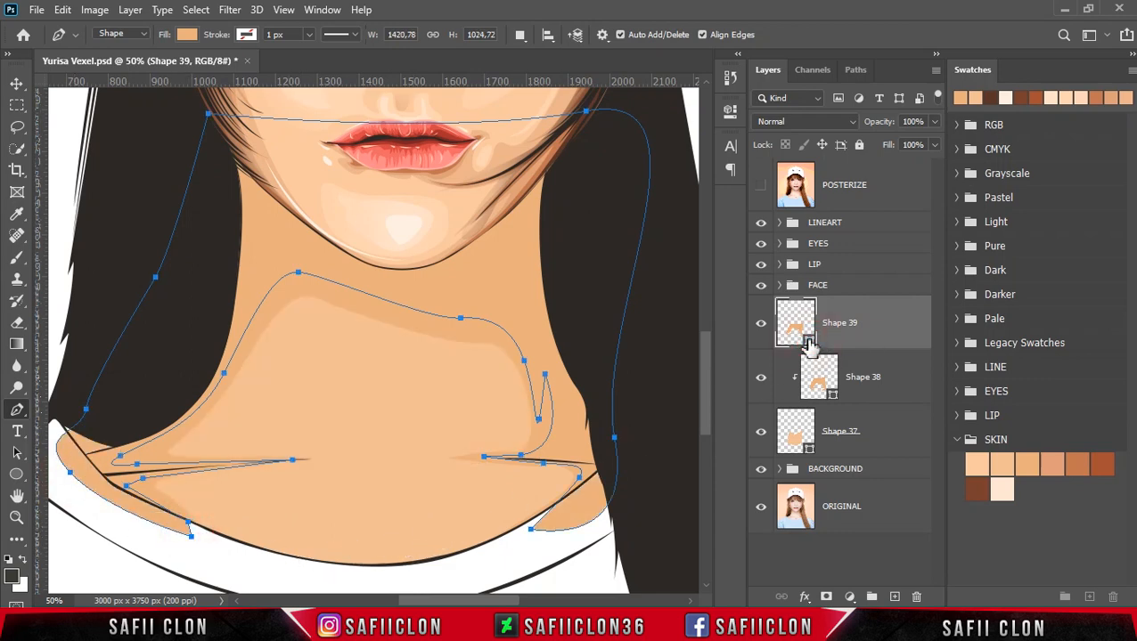
# Fill the second neck shadow shape with e3a282, a slightly lighter tone than the fourth SKIN swatch
pyautogui.doubleClick(808, 346)
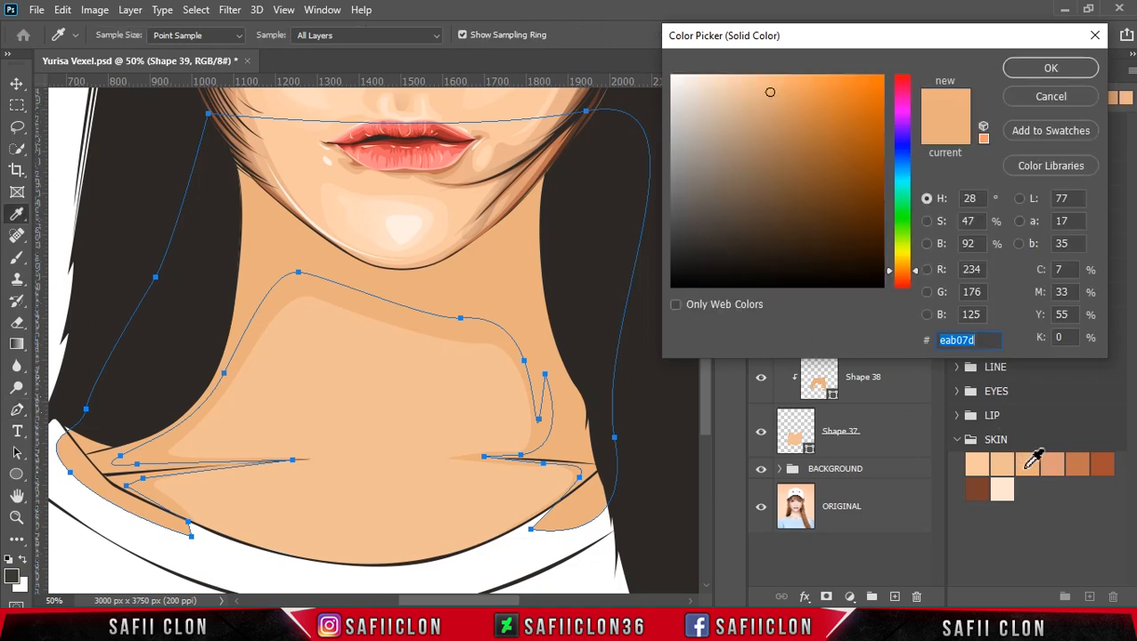
pyautogui.click(1053, 464)
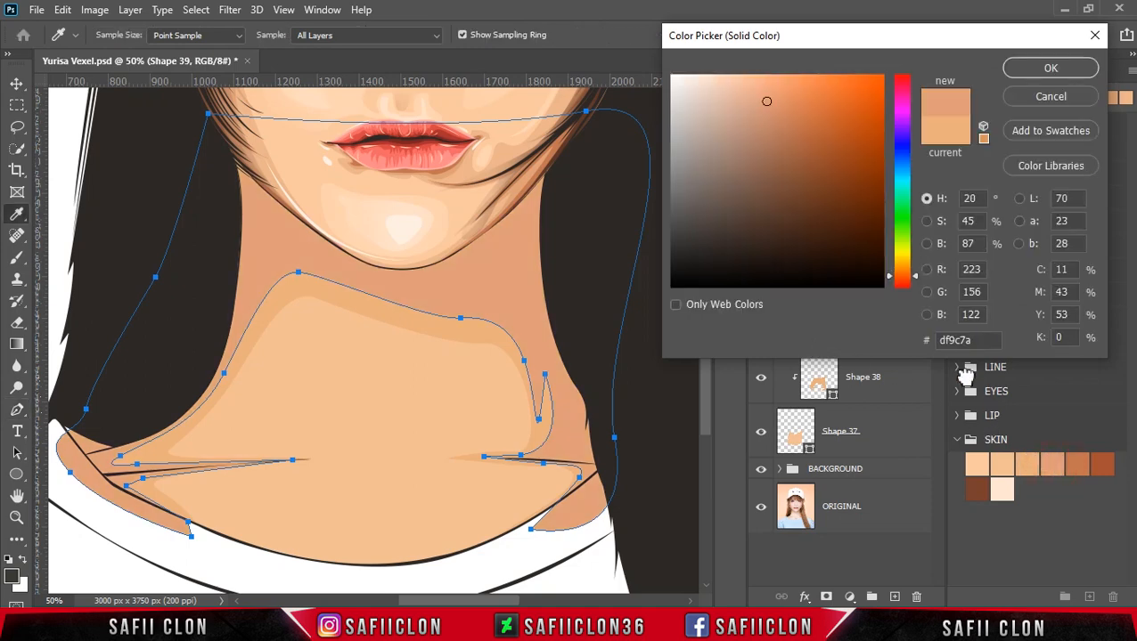
pyautogui.click(762, 99)
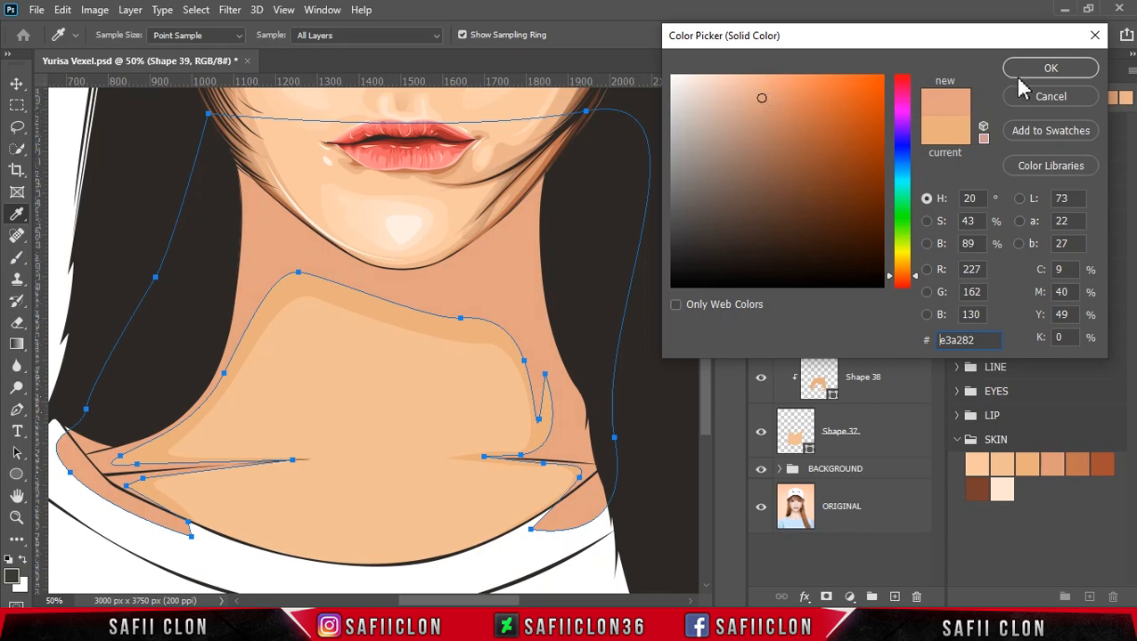
pyautogui.click(1047, 71)
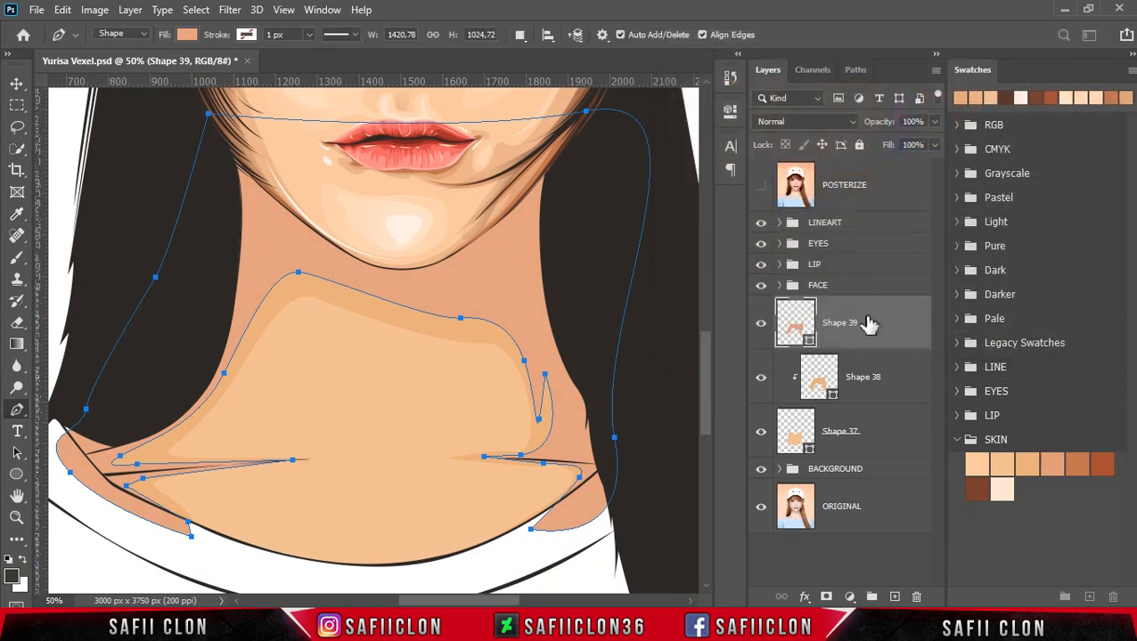
# Recolor the first neck shadow shape, Shape 38, to ebb58d sampled from the nose shading
pyautogui.click(833, 403)
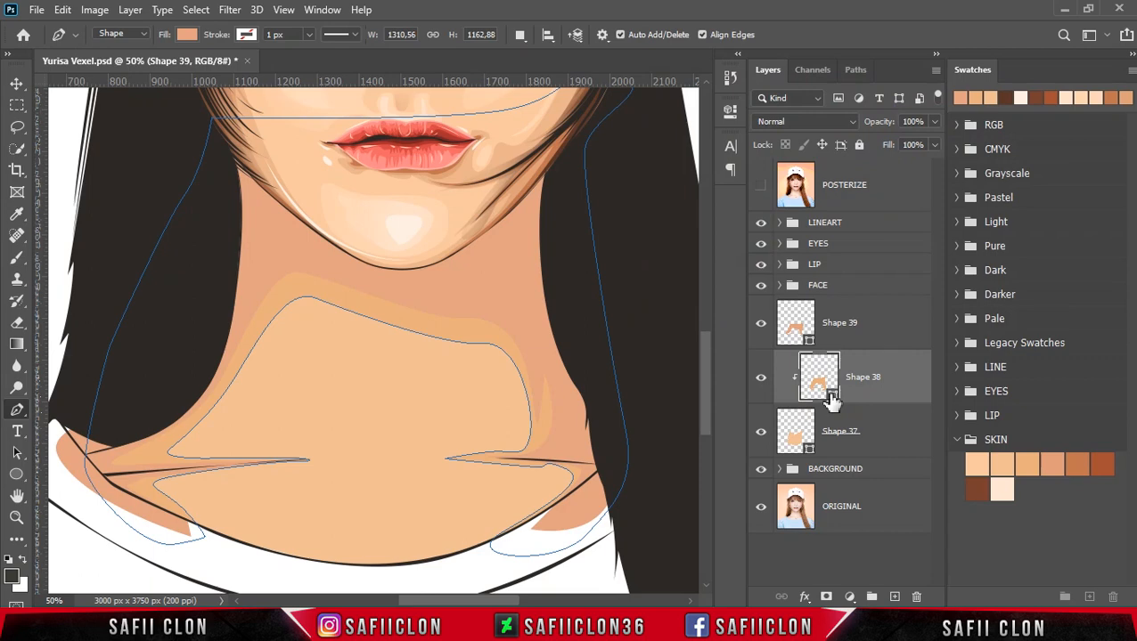
pyautogui.doubleClick(830, 401)
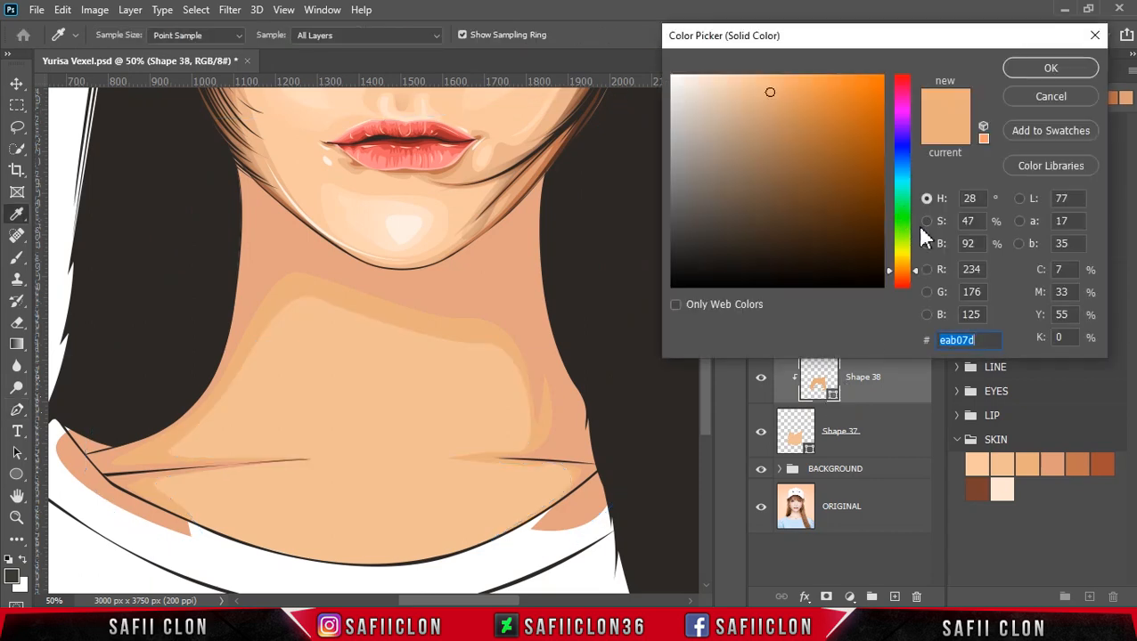
pyautogui.click(917, 270)
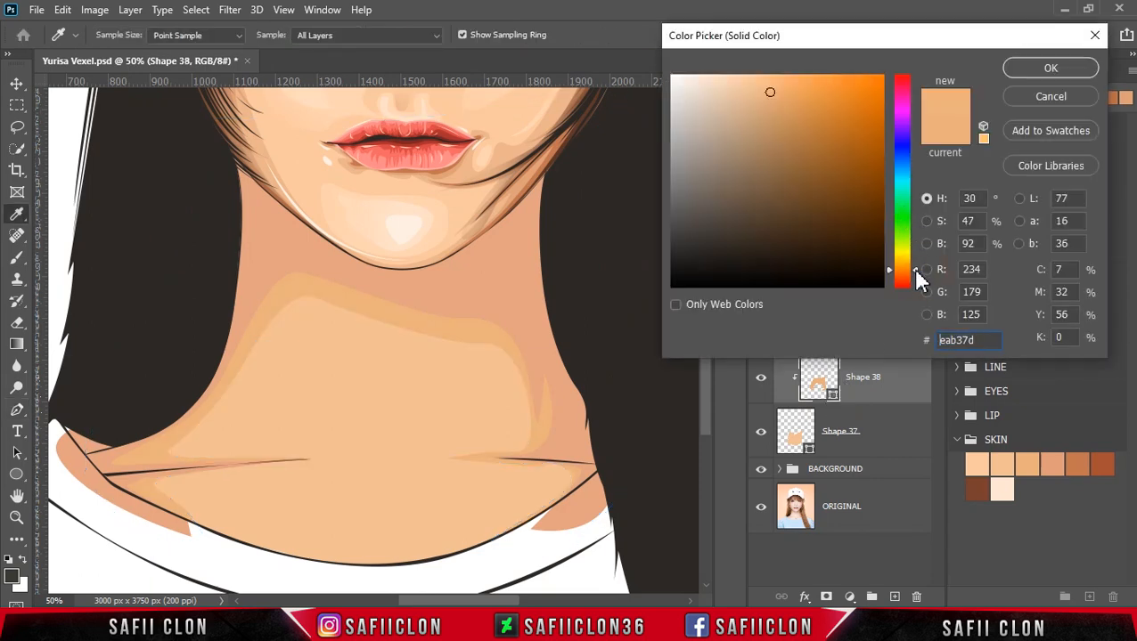
pyautogui.moveTo(915, 270); pyautogui.dragTo(915, 274)
pyautogui.click(935, 127)
pyautogui.moveTo(704, 407); pyautogui.dragTo(707, 369)
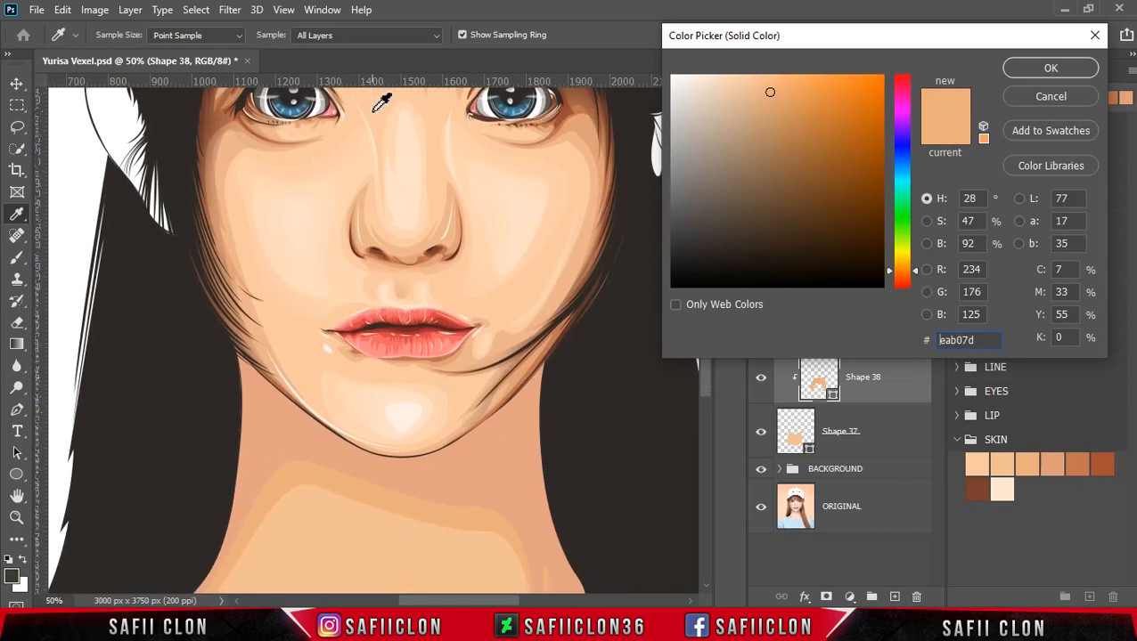
pyautogui.hotkey('ctrl', '+')
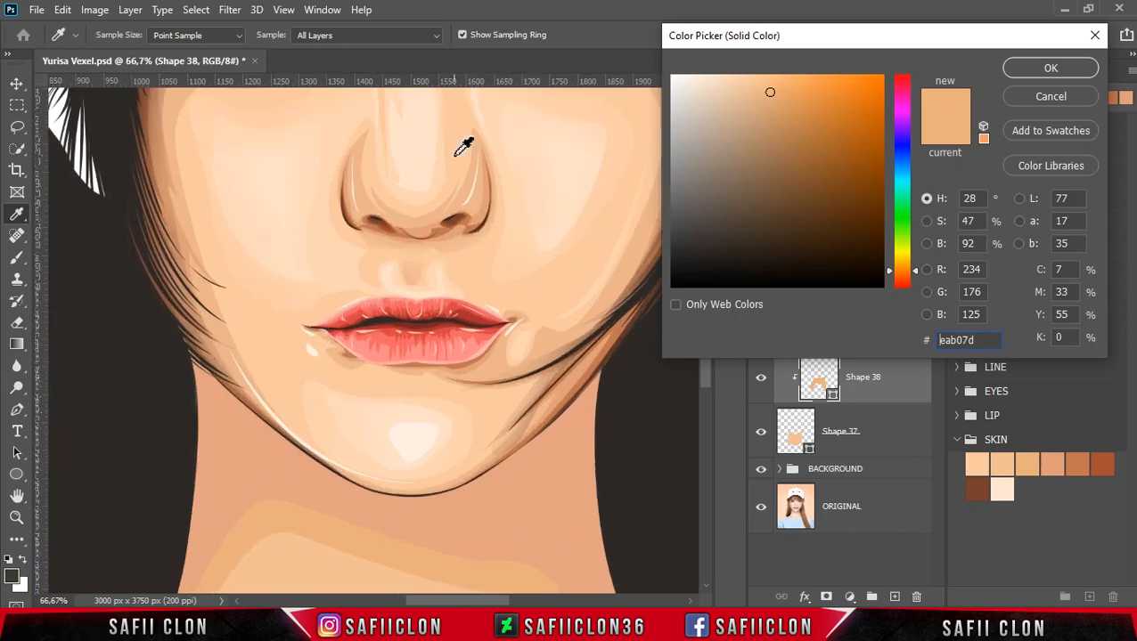
pyautogui.click(408, 224)
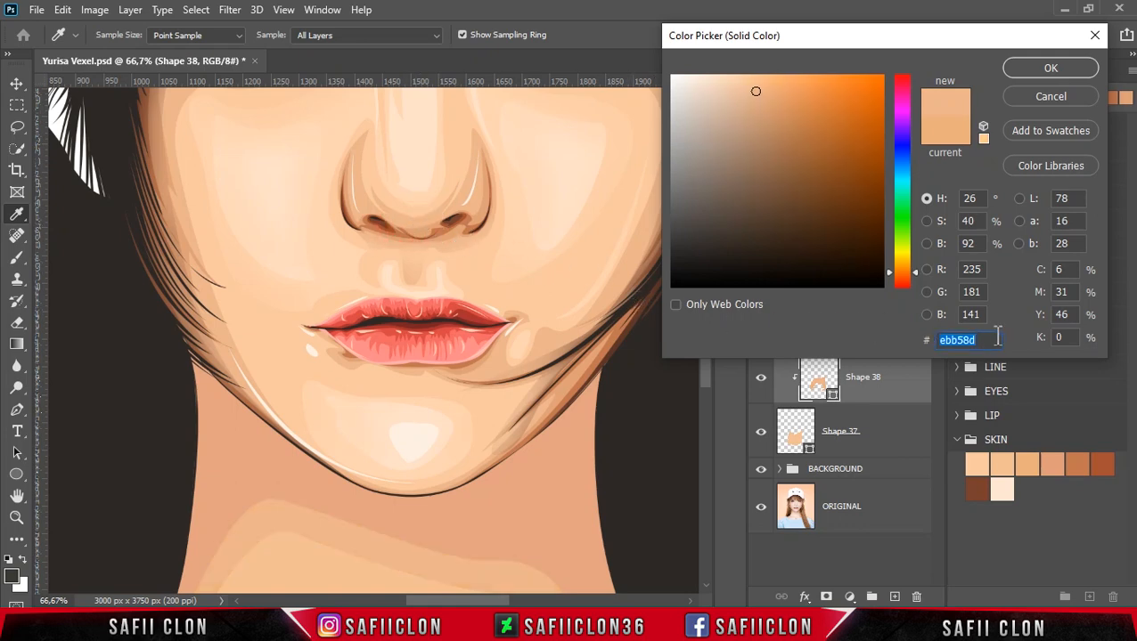
pyautogui.click(1050, 71)
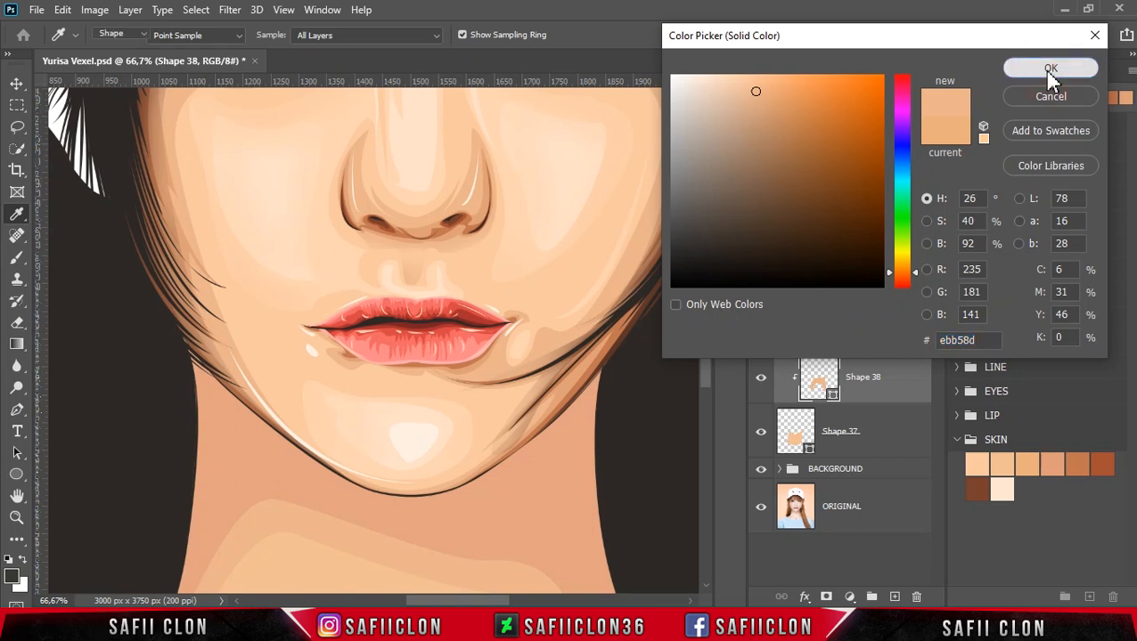
# Recolor Shape 39 to dea179 sampled from under the nose and clip it to the base skin shape
pyautogui.click(809, 343)
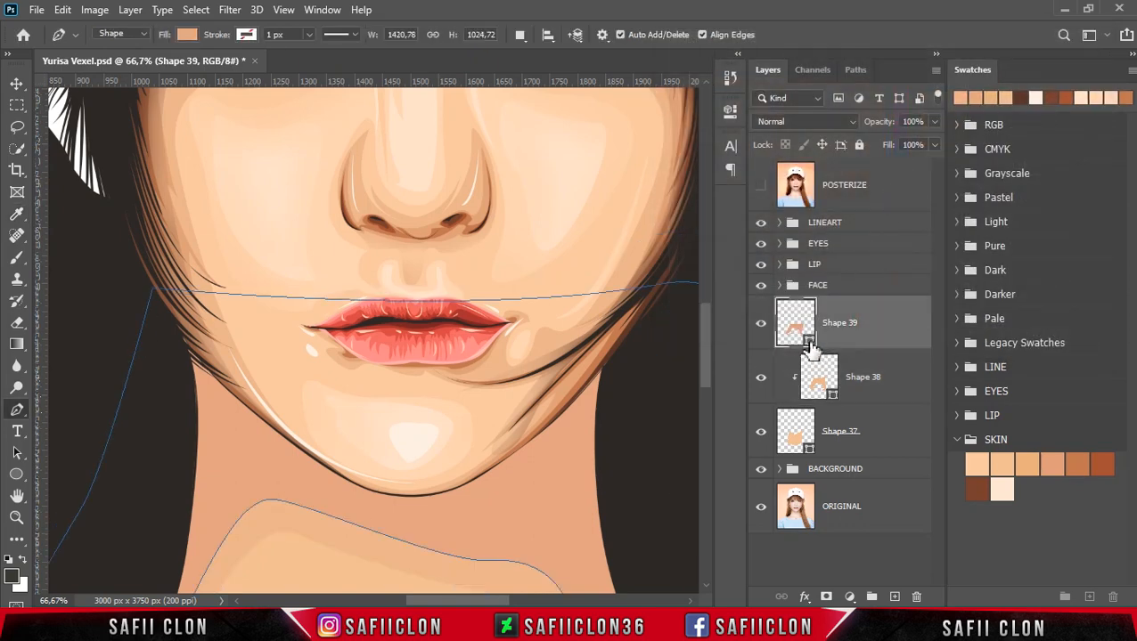
pyautogui.click(428, 222)
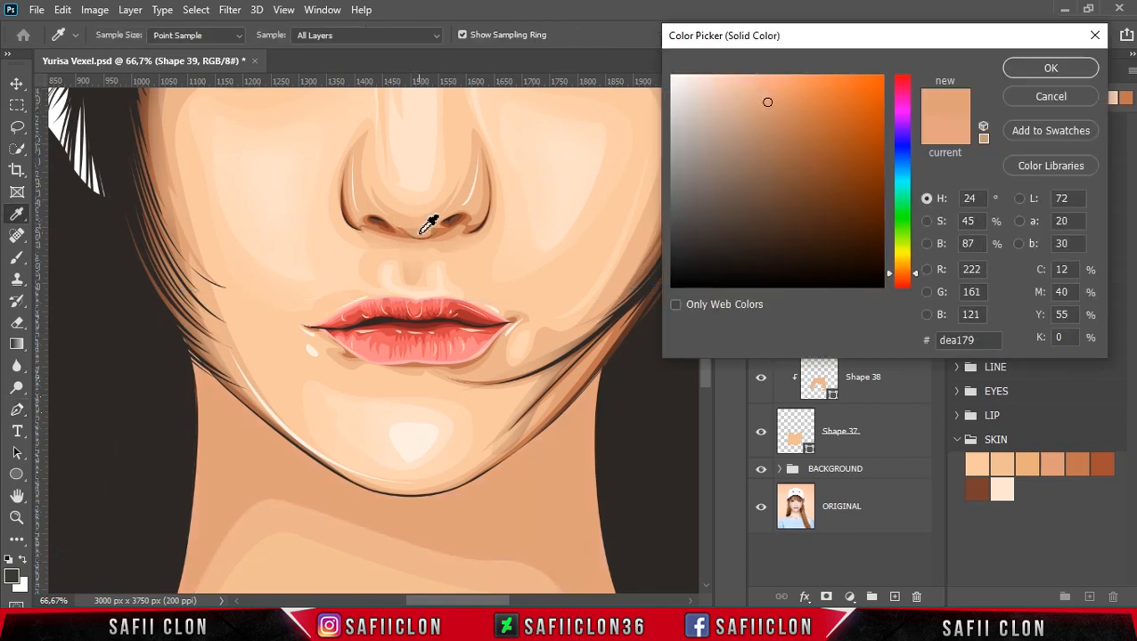
pyautogui.click(1081, 69)
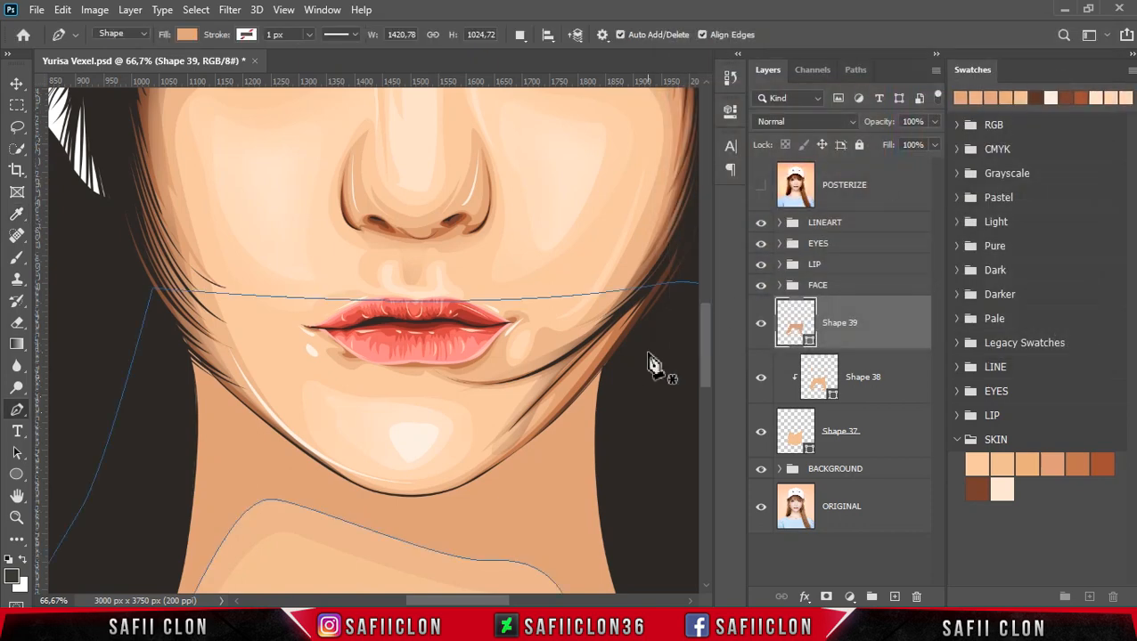
pyautogui.hotkey('ctrl', '-')
pyautogui.hotkey('ctrl', '-')
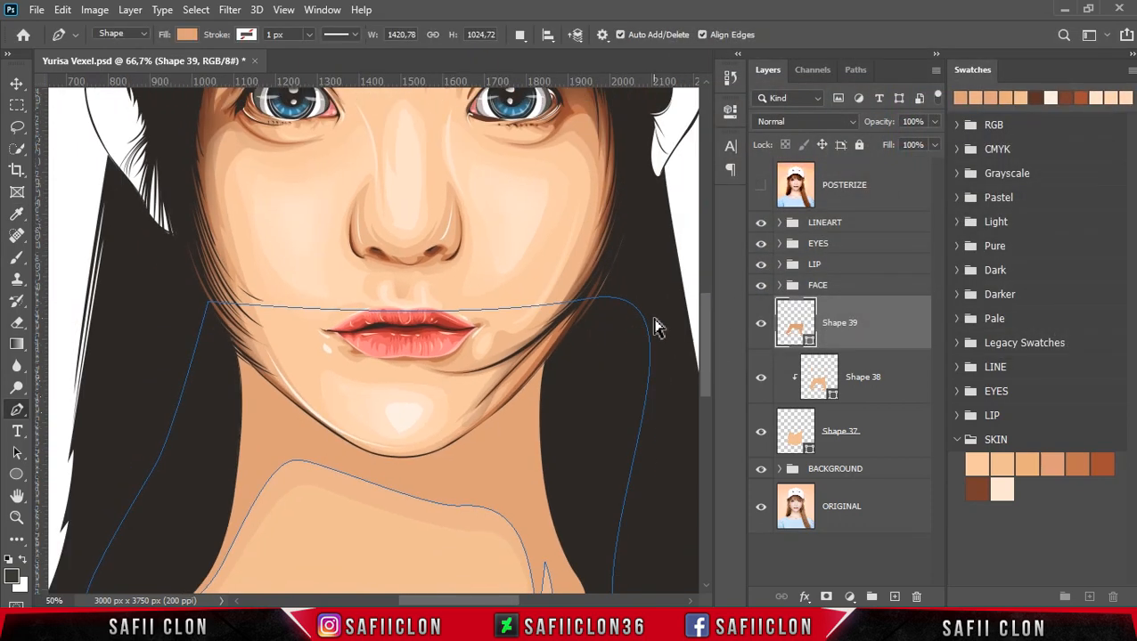
pyautogui.rightClick(887, 323)
pyautogui.click(916, 323)
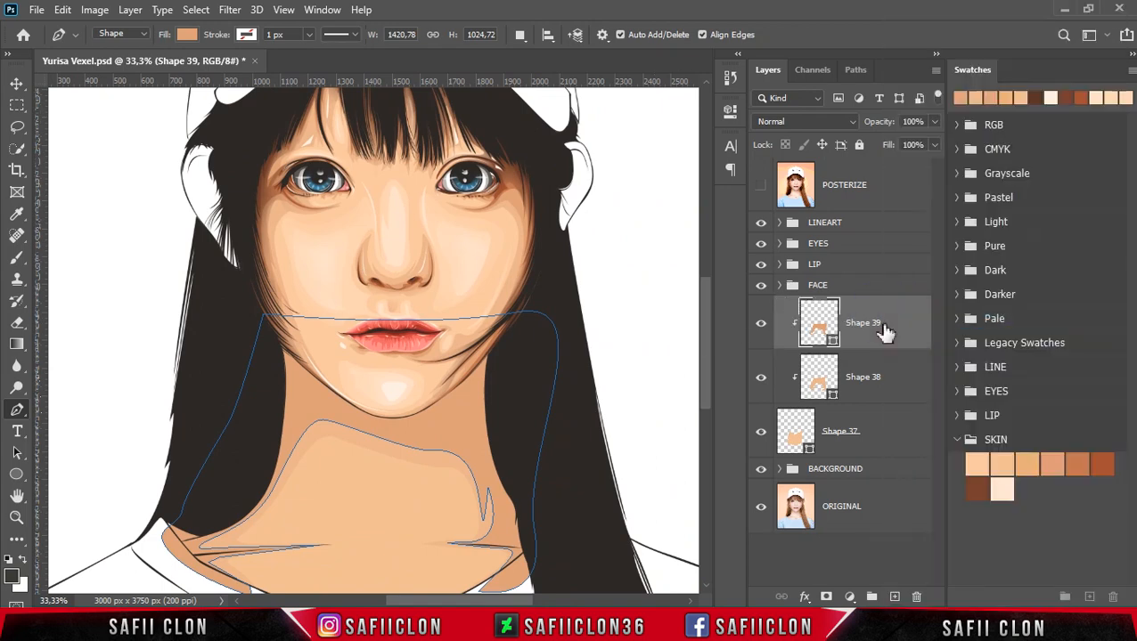
# Start a third neck shadow outline on a new layer, following the left collarbone and rising along the left side of the neck
pyautogui.click(519, 34)
pyautogui.click(540, 57)
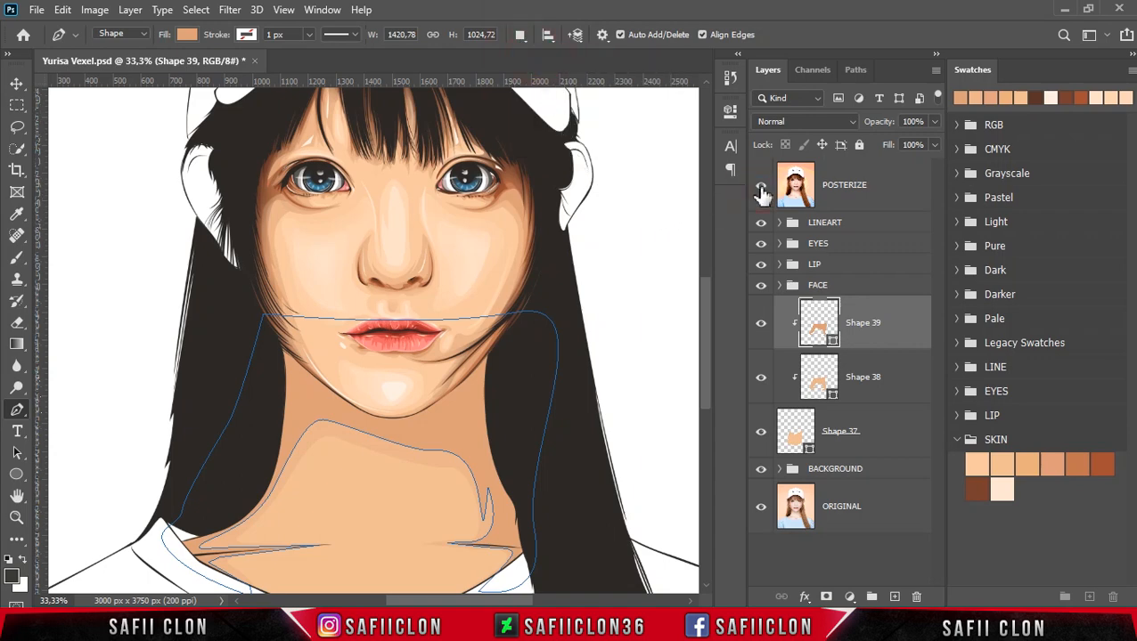
pyautogui.click(761, 187)
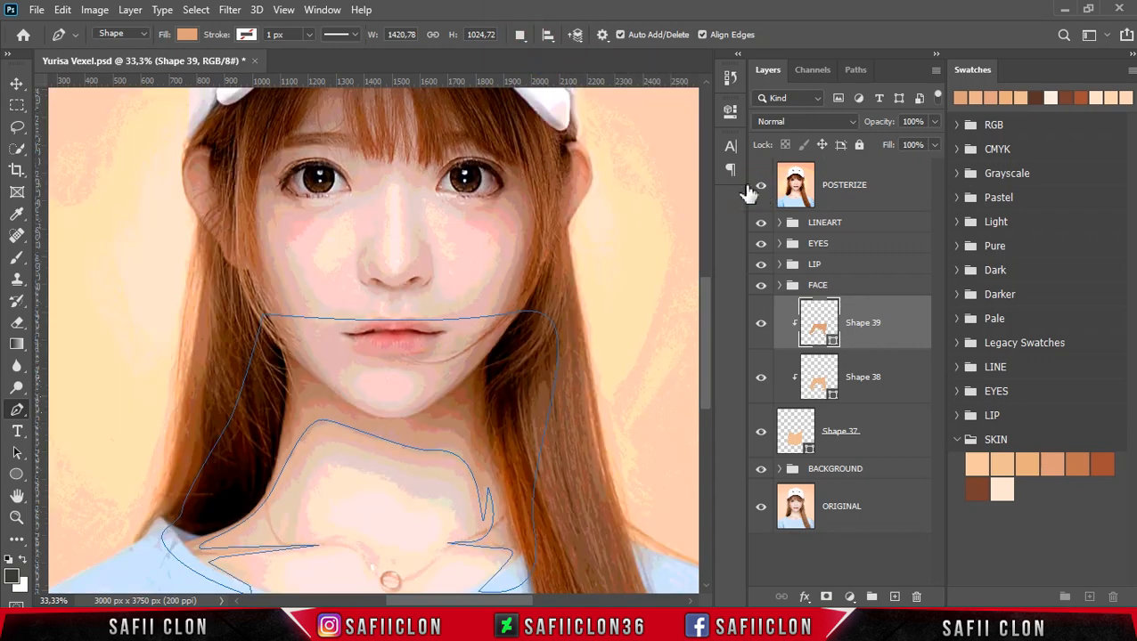
pyautogui.click(186, 557)
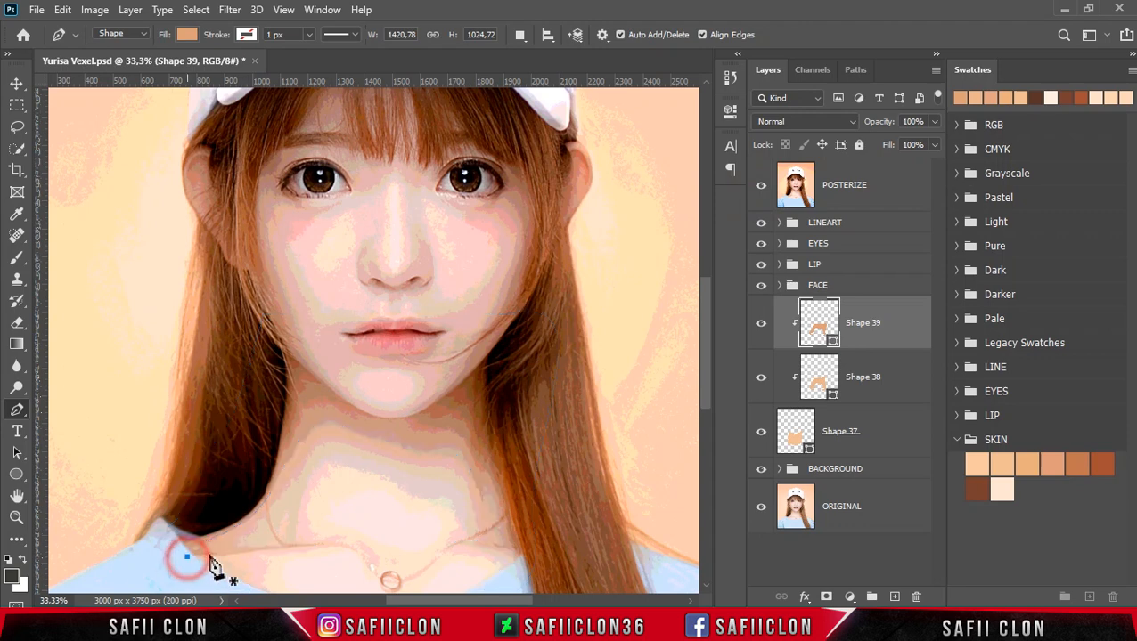
pyautogui.click(760, 187)
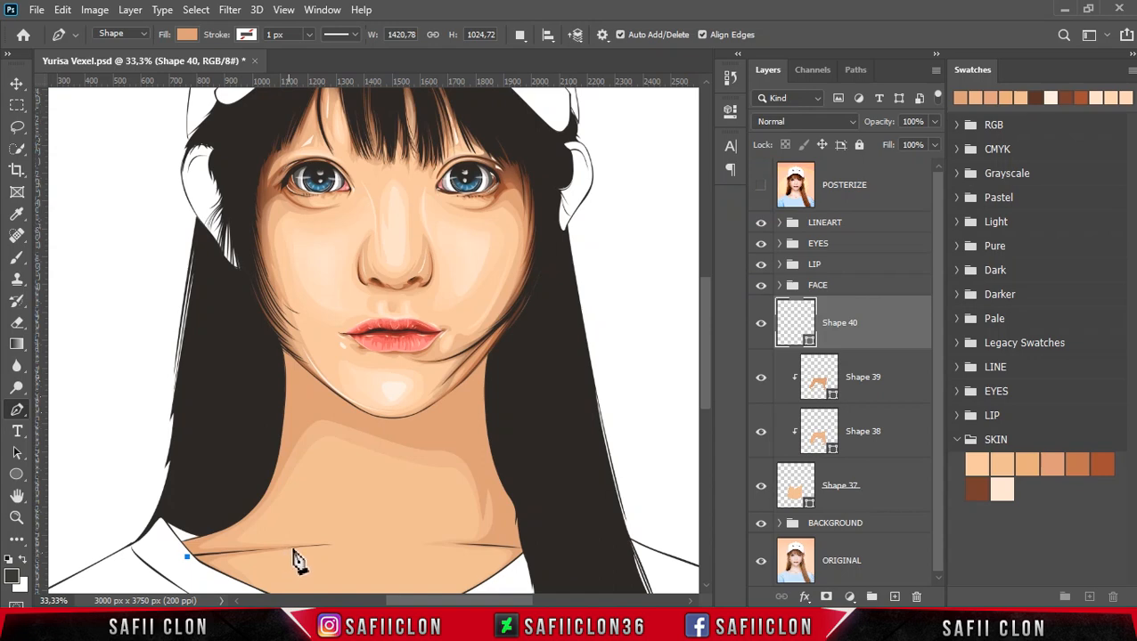
pyautogui.click(306, 547)
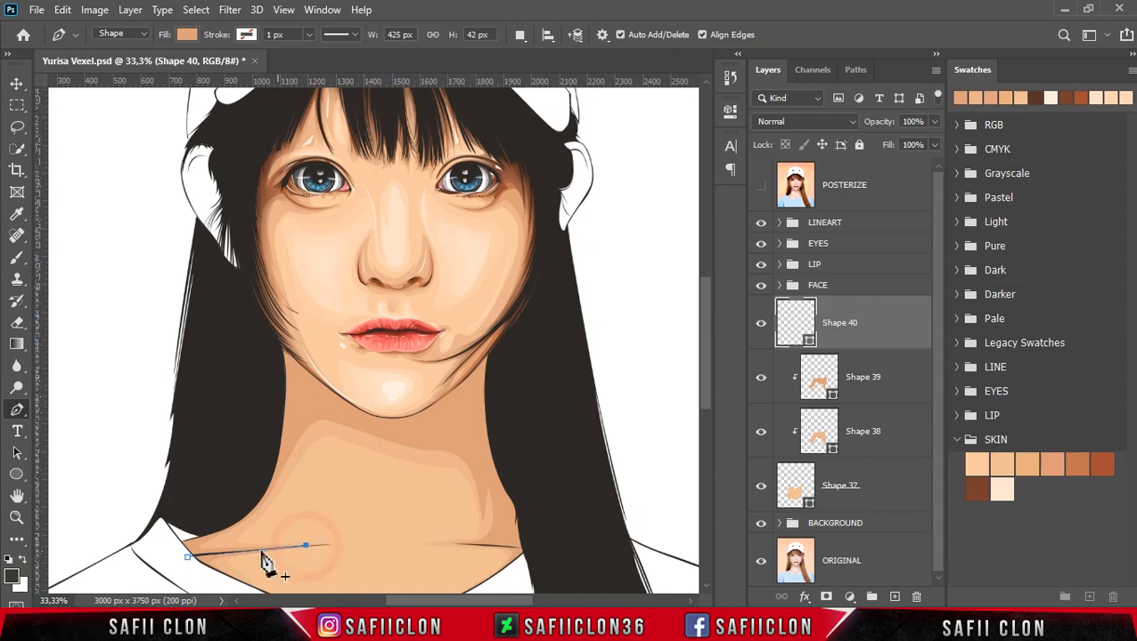
pyautogui.click(186, 557)
pyautogui.keyDown('ctrl'); pyautogui.click(285, 454); pyautogui.keyUp('ctrl')
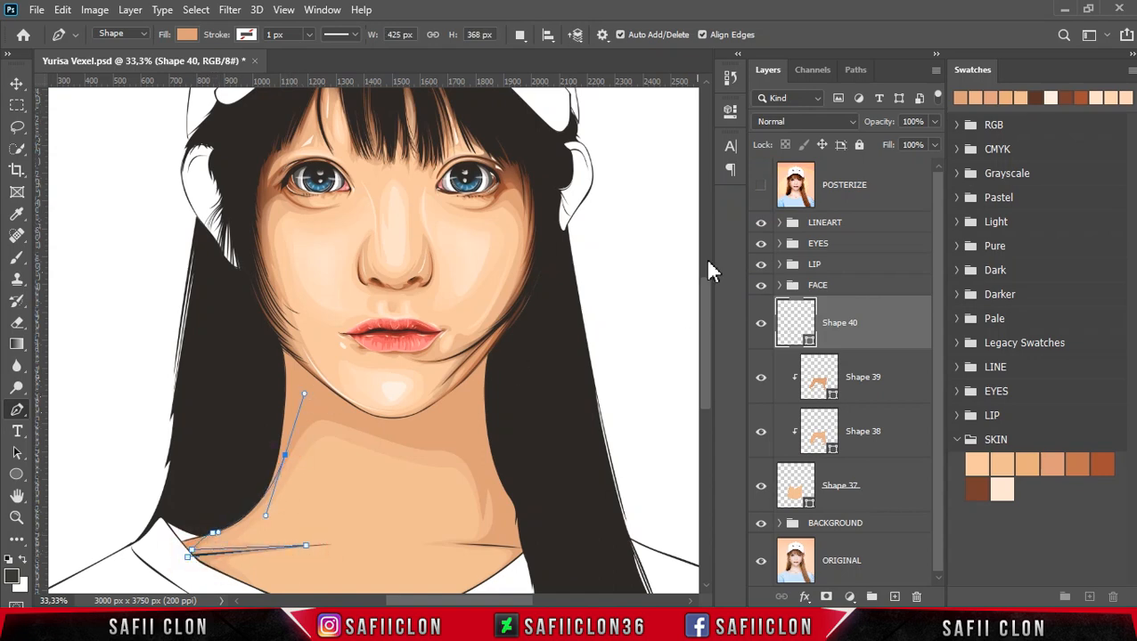
# Trace the third shadow outline under the chin and down the right side of the neck over the POSTERIZE reference
pyautogui.click(761, 186)
pyautogui.moveTo(306, 404); pyautogui.dragTo(397, 422)
pyautogui.moveTo(414, 426); pyautogui.dragTo(497, 484)
pyautogui.moveTo(496, 535); pyautogui.dragTo(491, 539)
pyautogui.click(761, 186)
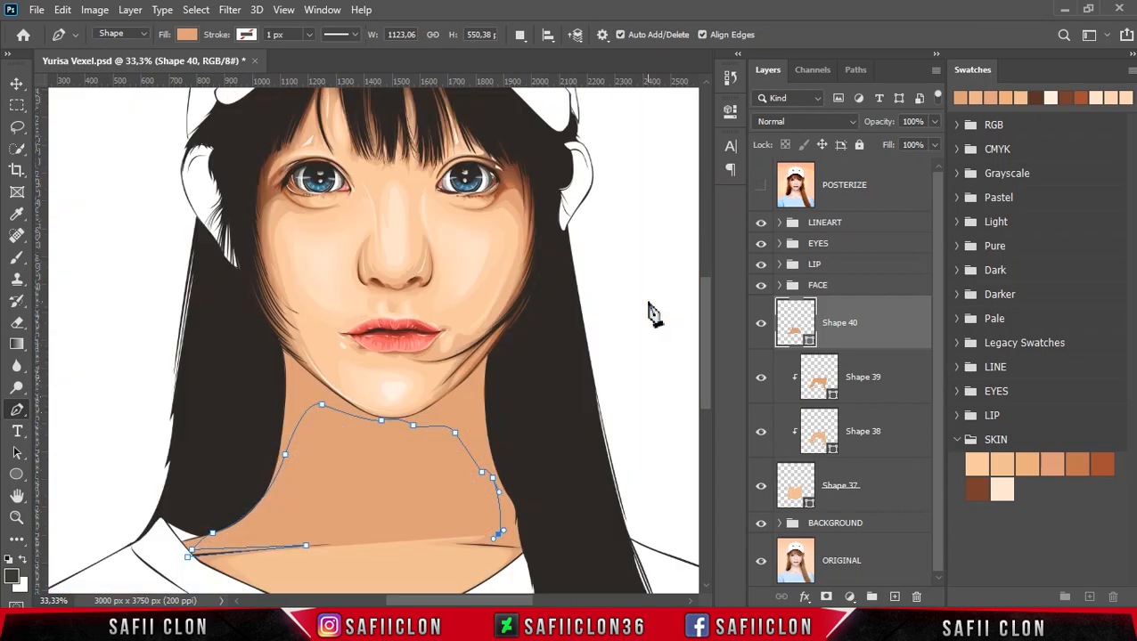
pyautogui.scroll(2, 651, 310)
pyautogui.scroll(-2, 634, 444)
pyautogui.click(491, 507)
pyautogui.click(462, 509)
pyautogui.hotkey('ctrl', 'z')
pyautogui.hotkey('ctrl', 'z')
# Shape the third shadow outline into a pointed notch along the right collarbone and continue it to the right neckline
pyautogui.moveTo(462, 512); pyautogui.dragTo(433, 507)
pyautogui.keyDown('alt'); pyautogui.click(462, 511); pyautogui.keyUp('alt')
pyautogui.click(583, 521)
pyautogui.moveTo(558, 558); pyautogui.dragTo(545, 570)
# Carry the third shadow outline up the right hair, across the lower face and down the left hair, closing the shape
pyautogui.moveTo(639, 429); pyautogui.dragTo(624, 244)
pyautogui.moveTo(610, 106); pyautogui.dragTo(525, 132)
pyautogui.click(199, 131)
pyautogui.moveTo(158, 208); pyautogui.dragTo(158, 271)
pyautogui.moveTo(117, 417); pyautogui.dragTo(117, 450)
pyautogui.moveTo(72, 506); pyautogui.dragTo(88, 527)
pyautogui.click(94, 531)
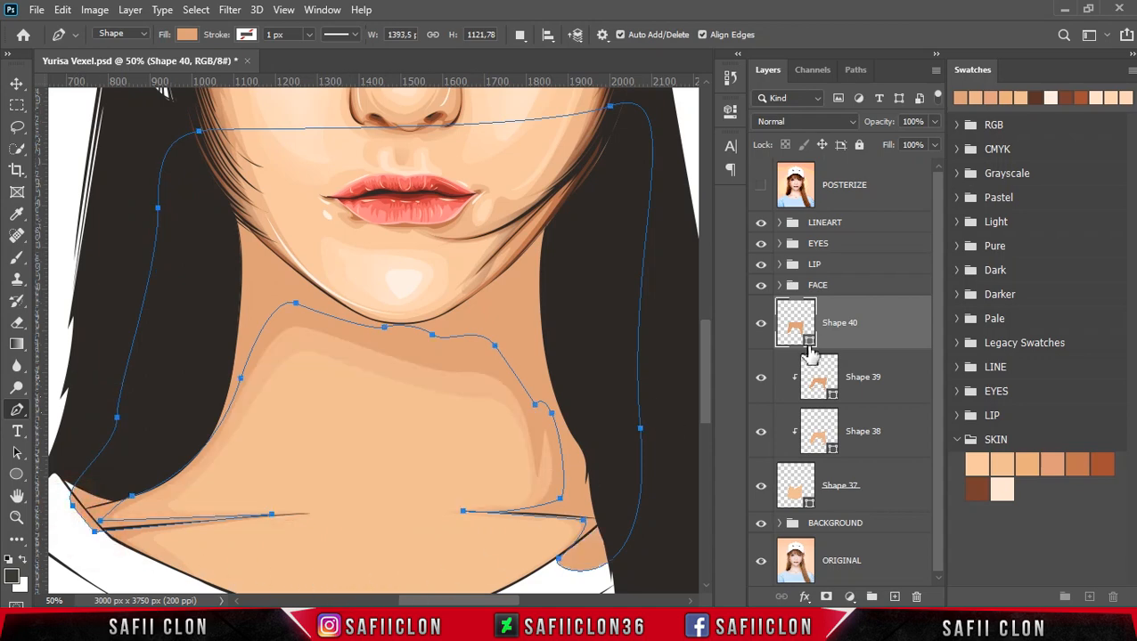
# Recolour the third neck shadow with the c27651 brown sampled from the shading under the nose
pyautogui.moveTo(709, 355); pyautogui.dragTo(704, 295)
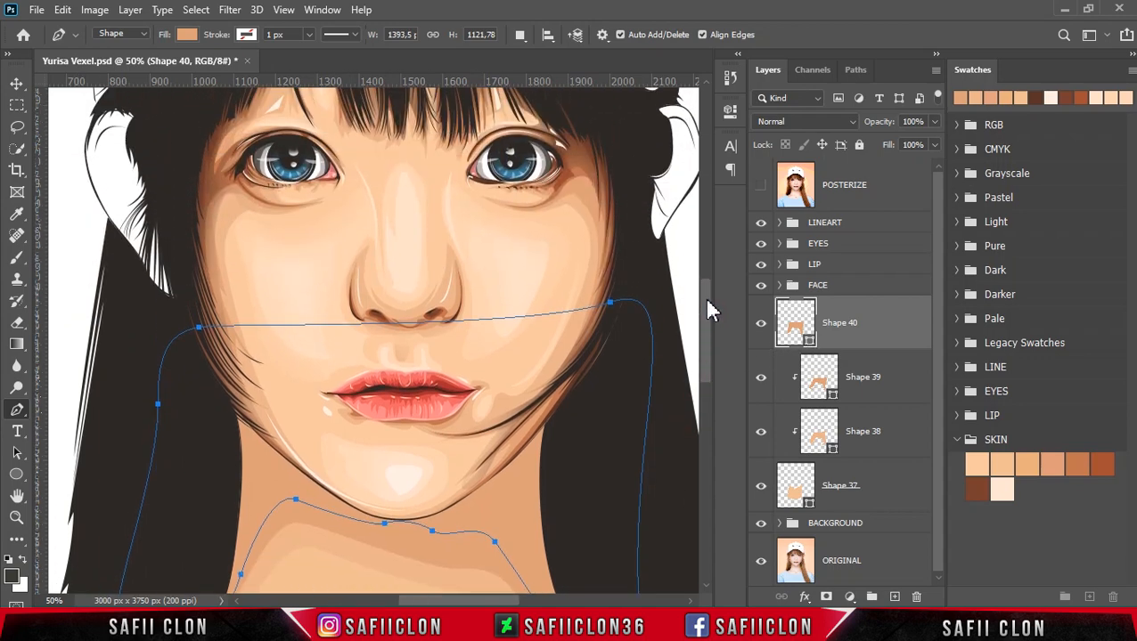
pyautogui.doubleClick(807, 338)
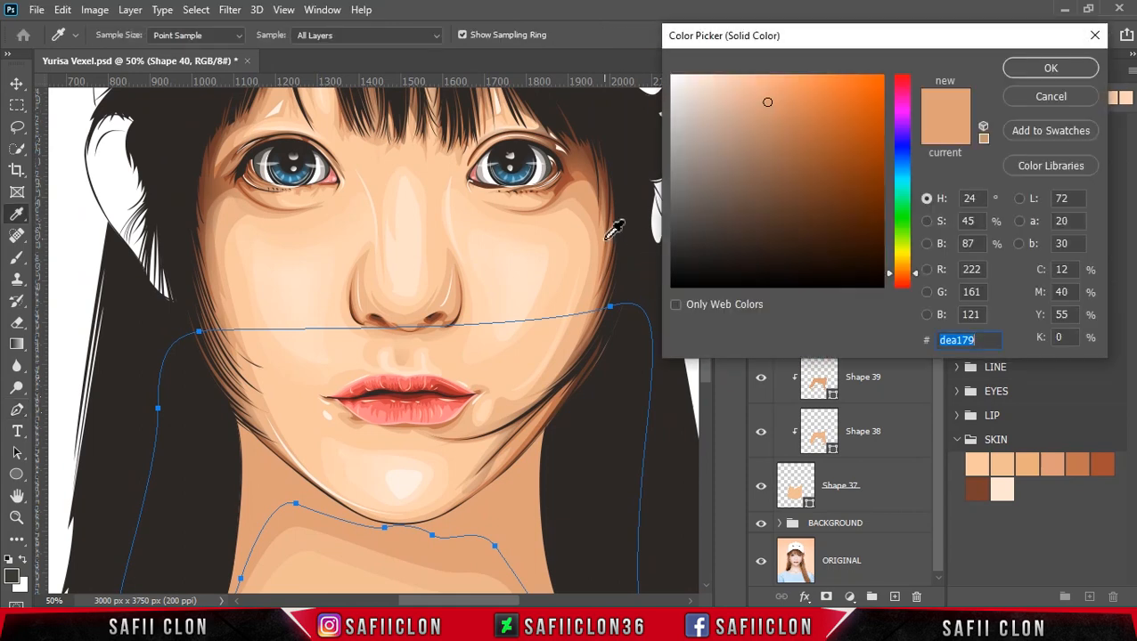
pyautogui.hotkey('ctrl', '+')
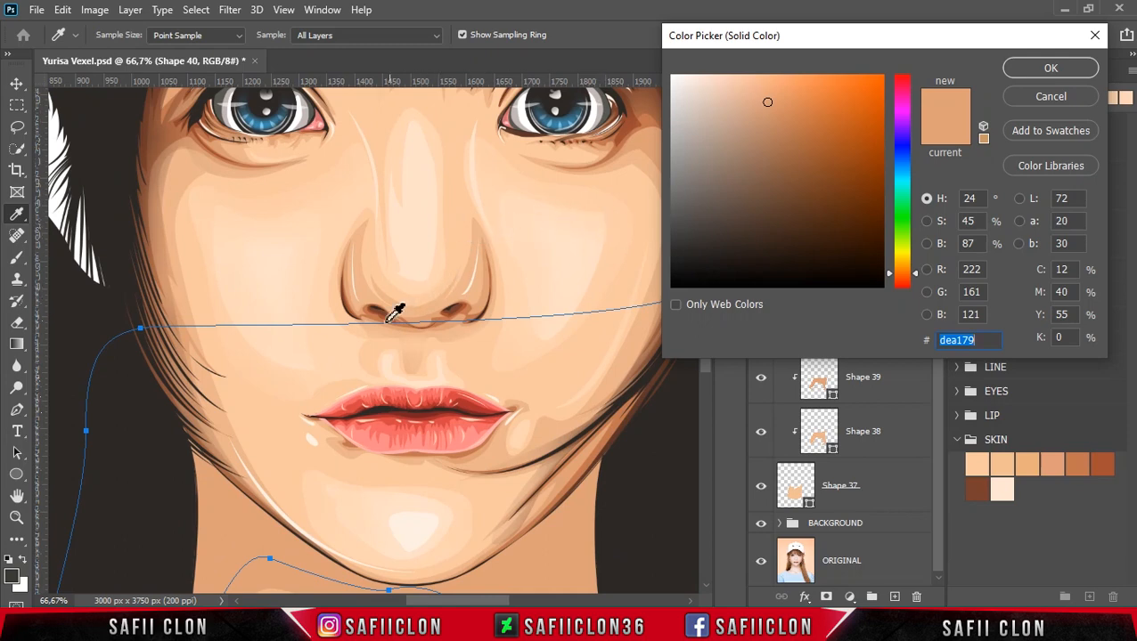
pyautogui.click(380, 309)
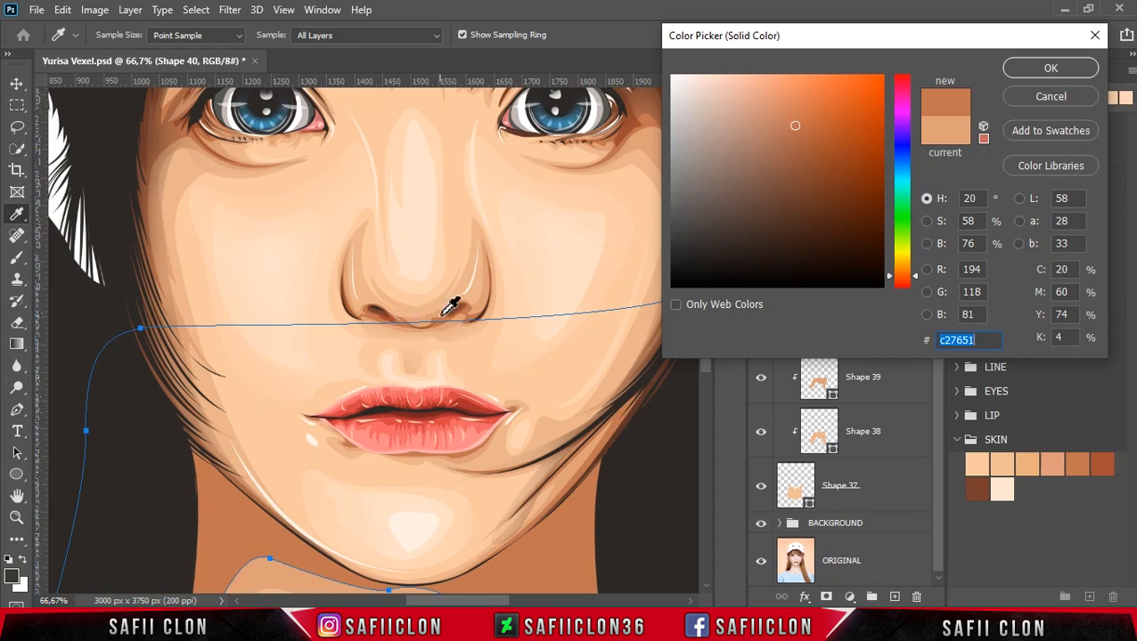
pyautogui.click(1051, 70)
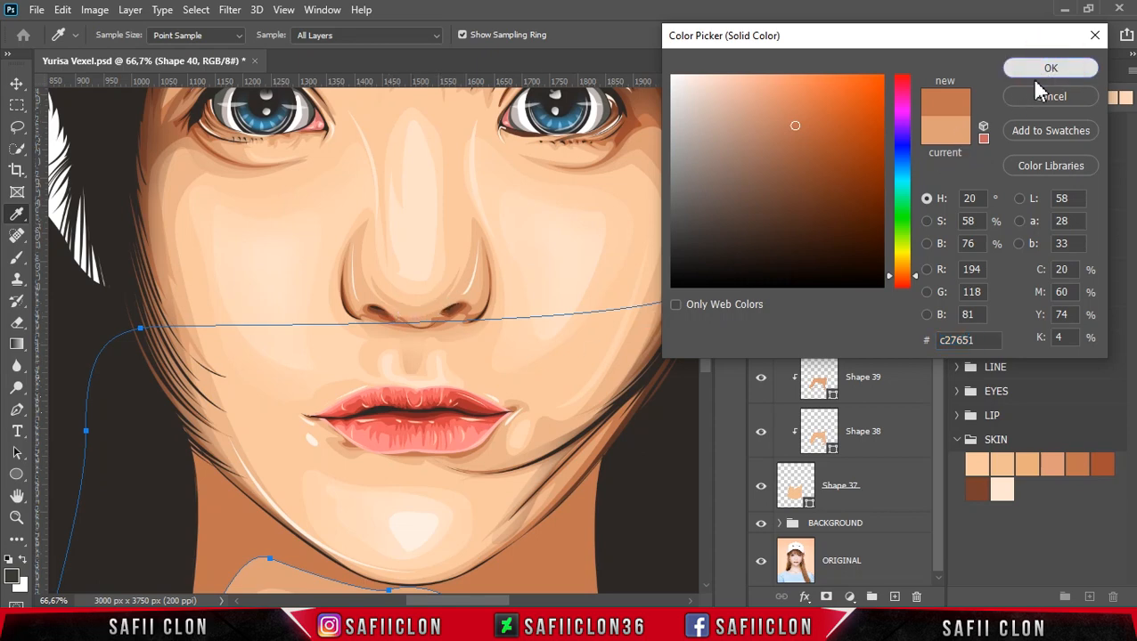
# Clip the third neck shadow shape to the neck skin base
pyautogui.moveTo(704, 339); pyautogui.dragTo(706, 372)
pyautogui.rightClick(874, 321)
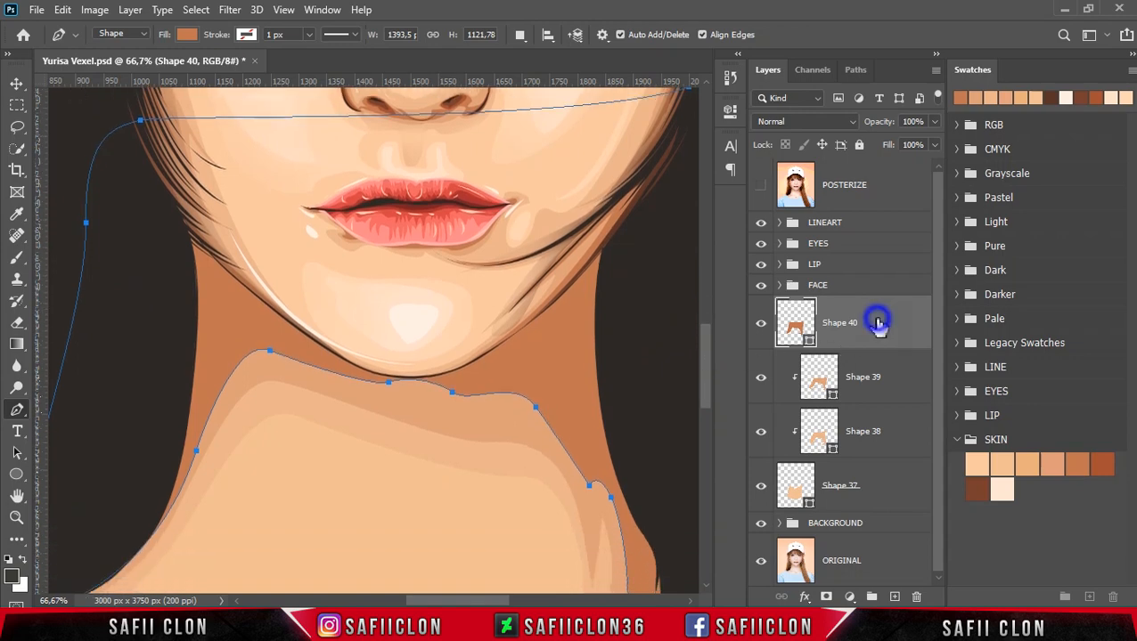
pyautogui.click(915, 323)
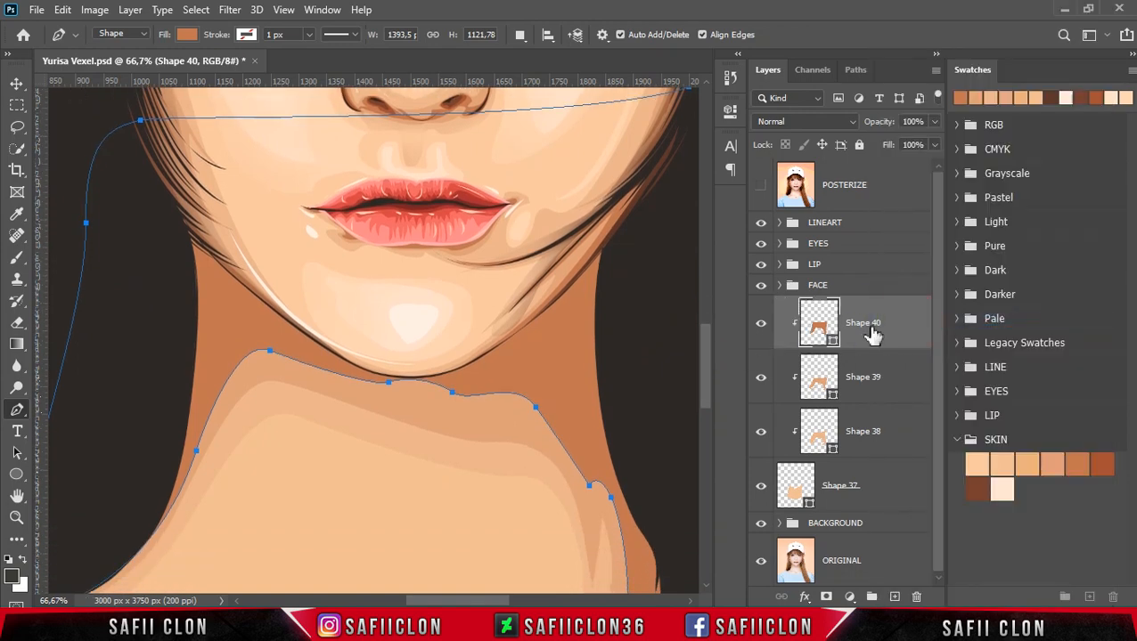
# Start a fourth neck shadow outline on a new layer, rising up the left side of the neck and following the jaw to the chin
pyautogui.click(520, 35)
pyautogui.click(540, 57)
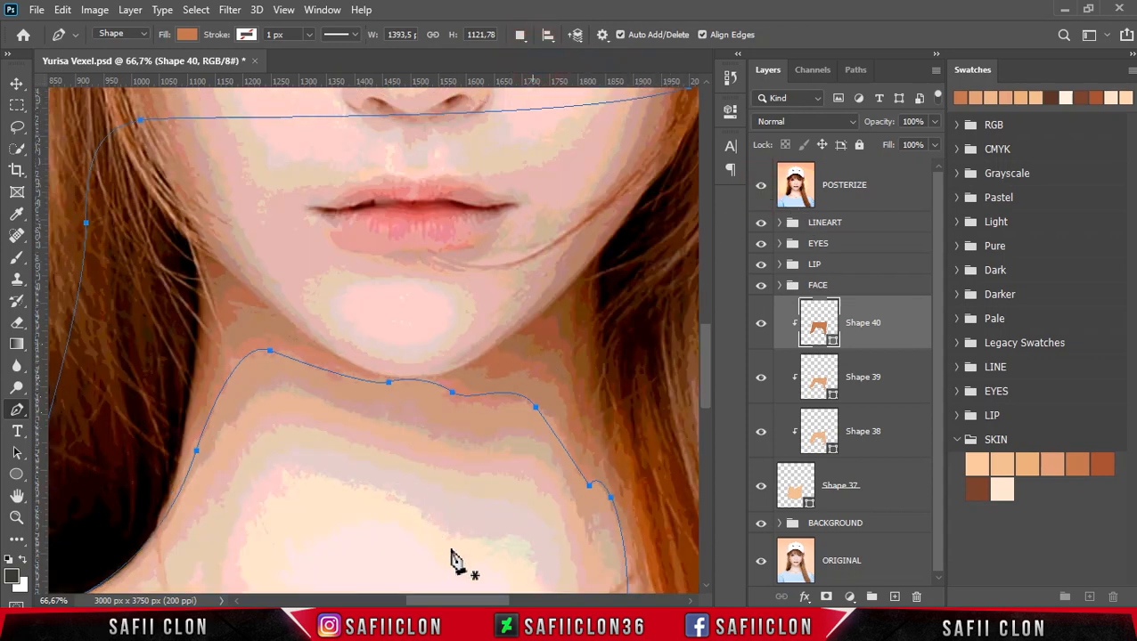
pyautogui.moveTo(464, 603); pyautogui.dragTo(433, 604)
pyautogui.click(275, 499)
pyautogui.moveTo(319, 397); pyautogui.dragTo(329, 376)
pyautogui.moveTo(350, 307); pyautogui.dragTo(379, 311)
pyautogui.moveTo(437, 343); pyautogui.dragTo(535, 376)
pyautogui.click(762, 185)
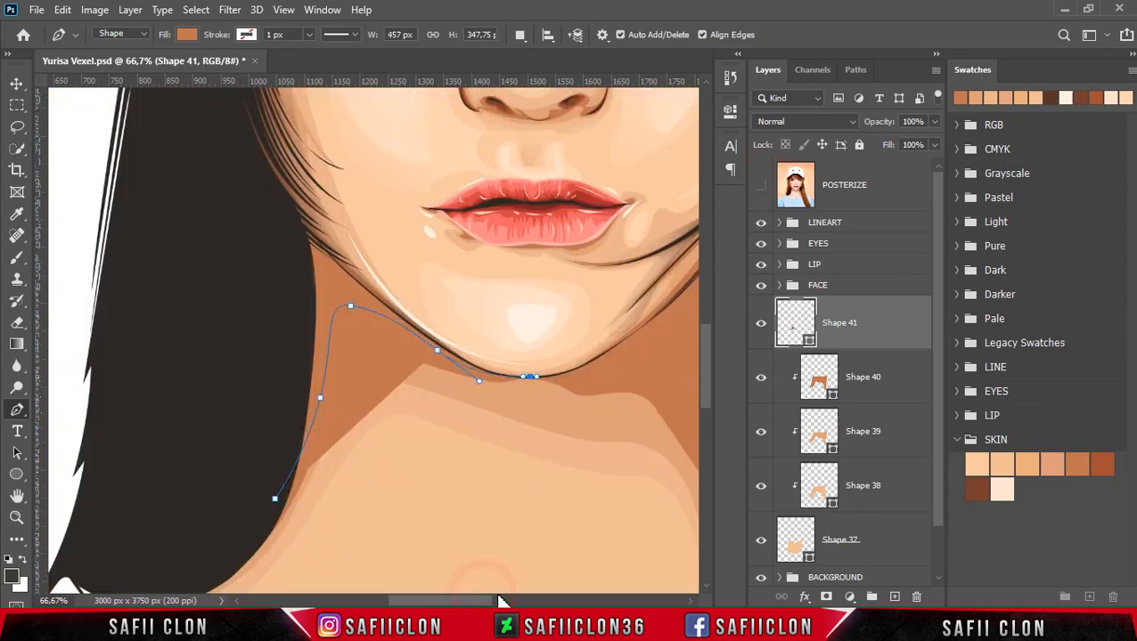
# Continue the fourth shadow outline under the chin and down the right side of the neck over the POSTERIZE reference
pyautogui.moveTo(495, 601); pyautogui.dragTo(511, 601)
pyautogui.click(762, 185)
pyautogui.moveTo(471, 372); pyautogui.dragTo(482, 367)
pyautogui.moveTo(550, 368); pyautogui.dragTo(572, 391)
pyautogui.moveTo(592, 437); pyautogui.dragTo(599, 474)
pyautogui.scroll(-2, 651, 469)
pyautogui.click(761, 185)
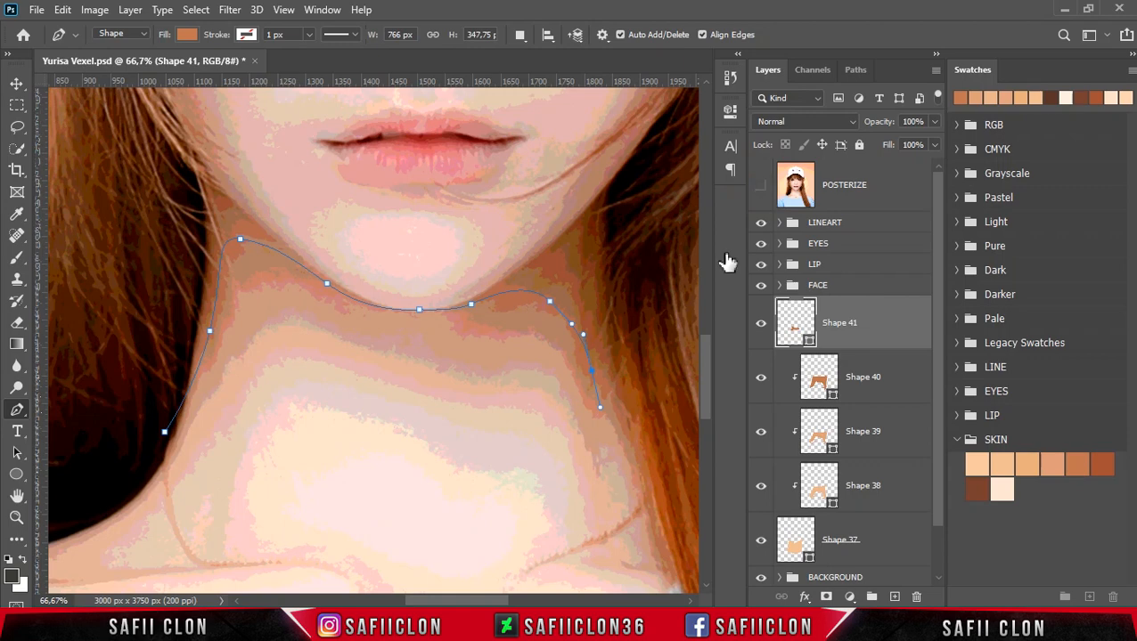
# Shape the fourth shadow outline into a notch at the right collarbone and turn it upward along the right hair
pyautogui.scroll(-2, 677, 374)
pyautogui.moveTo(631, 390); pyautogui.dragTo(562, 501)
pyautogui.moveTo(490, 601); pyautogui.dragTo(512, 601)
pyautogui.moveTo(556, 457); pyautogui.dragTo(561, 299)
# Carry the fourth shadow outline across the lower face and down the left hair, closing the shape
pyautogui.hotkey('ctrl', '-')
pyautogui.hotkey('ctrl', '-')
pyautogui.moveTo(474, 149); pyautogui.dragTo(429, 151)
pyautogui.moveTo(248, 177); pyautogui.dragTo(214, 183)
pyautogui.moveTo(180, 255); pyautogui.dragTo(173, 315)
pyautogui.moveTo(200, 354); pyautogui.dragTo(233, 355)
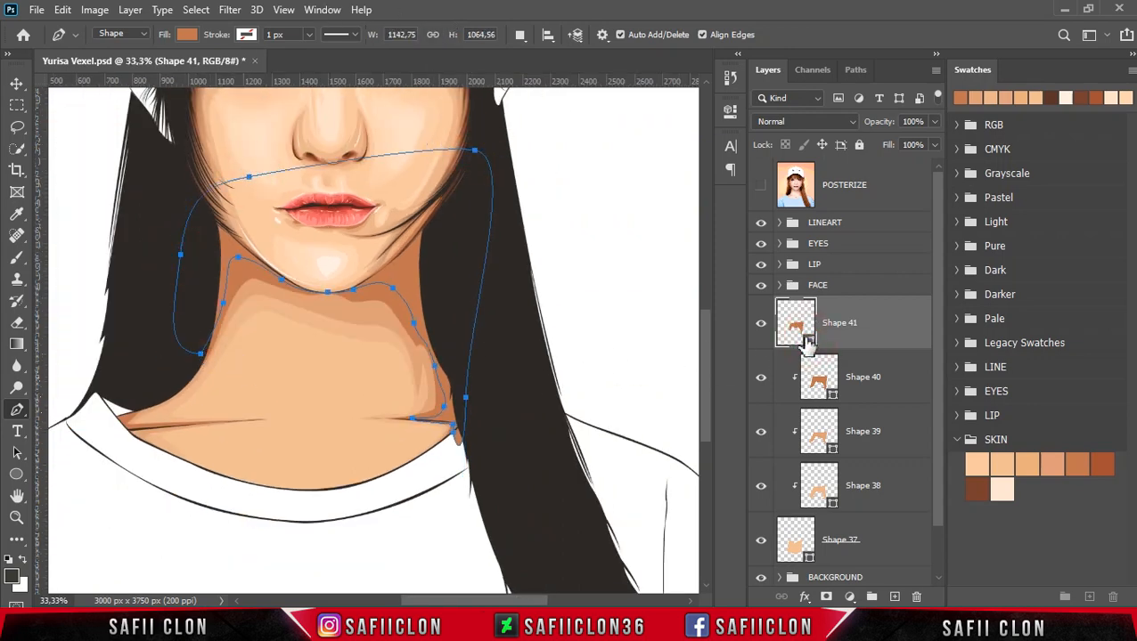
# Recolour the fourth neck shadow by sampling a dark tone near the nose and adjusting it to 9f5239
pyautogui.scroll(3, 703, 391)
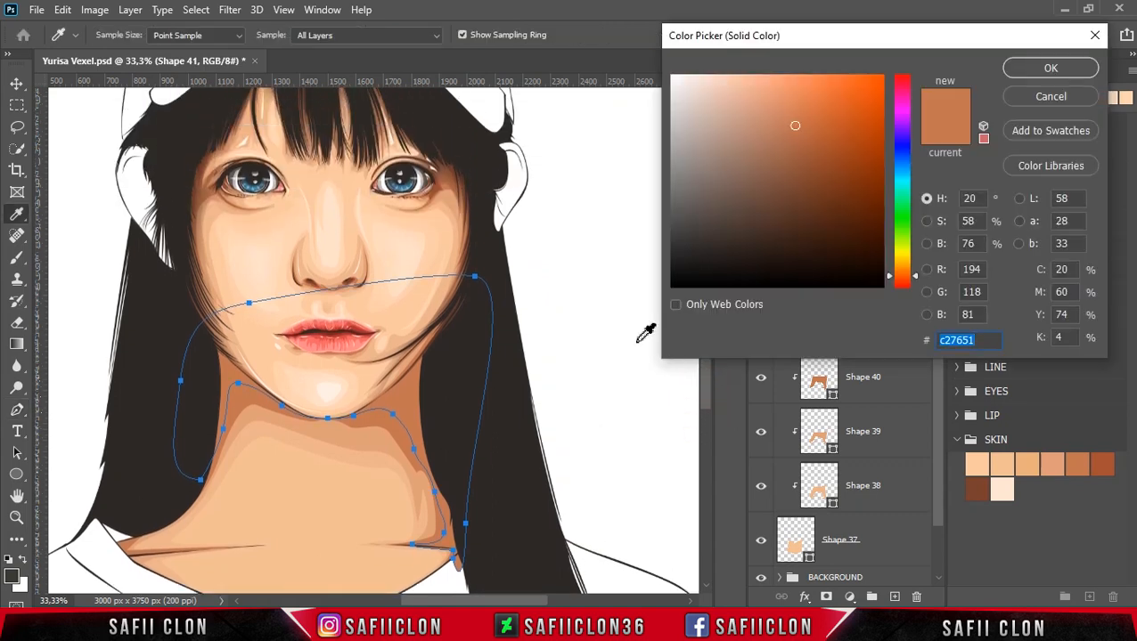
pyautogui.hotkey('ctrl', '+')
pyautogui.hotkey('ctrl', '+')
pyautogui.hotkey('ctrl', '+')
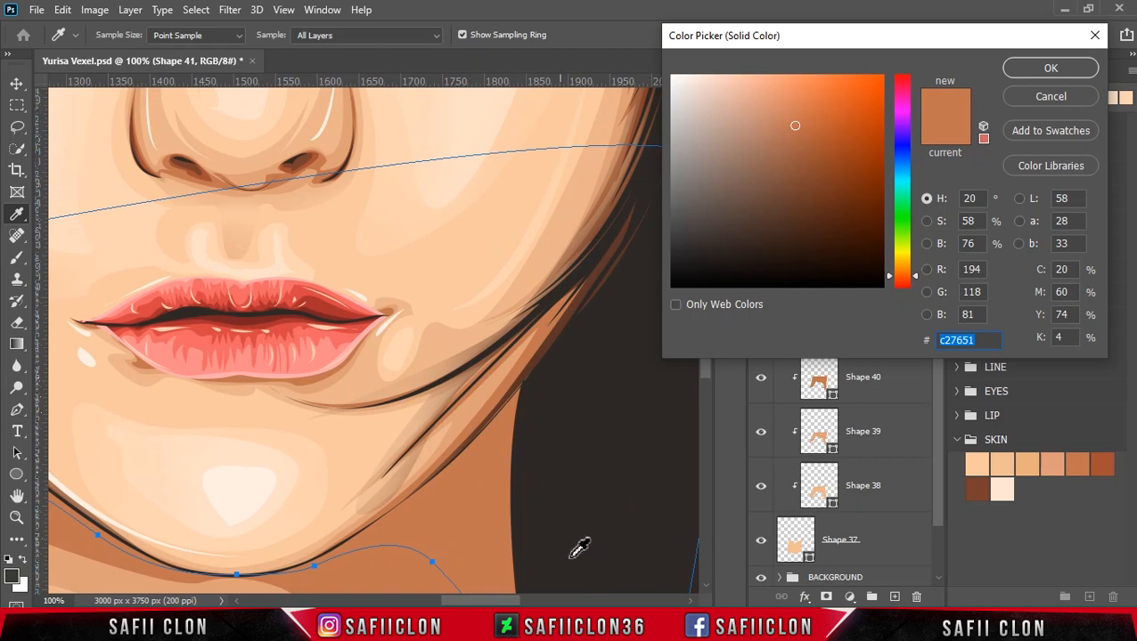
pyautogui.moveTo(523, 603); pyautogui.dragTo(497, 603)
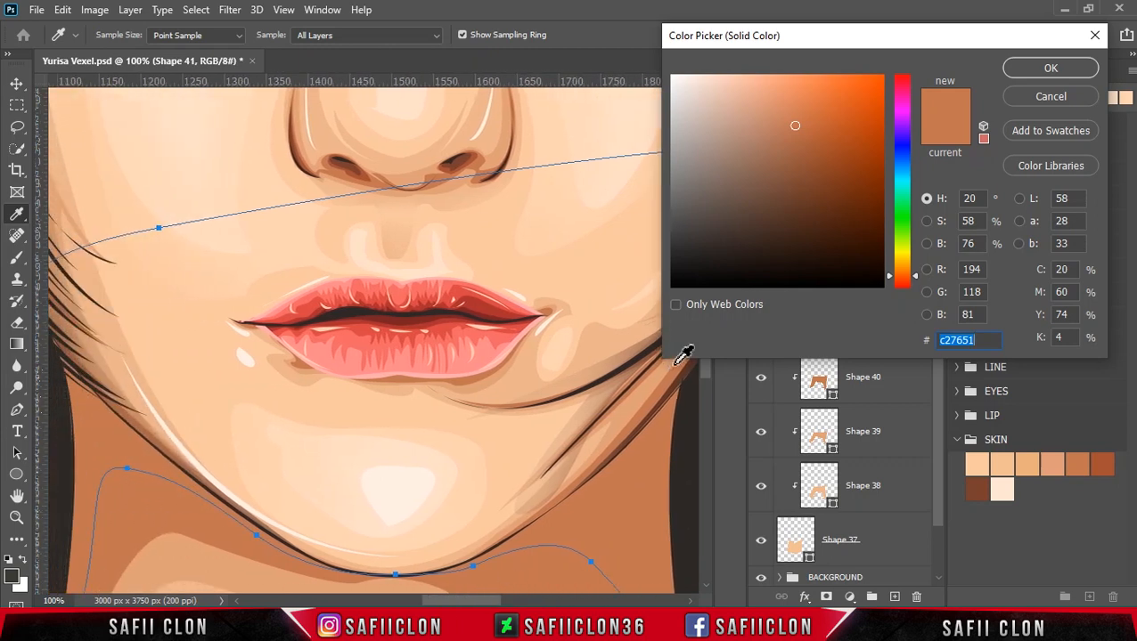
pyautogui.click(367, 175)
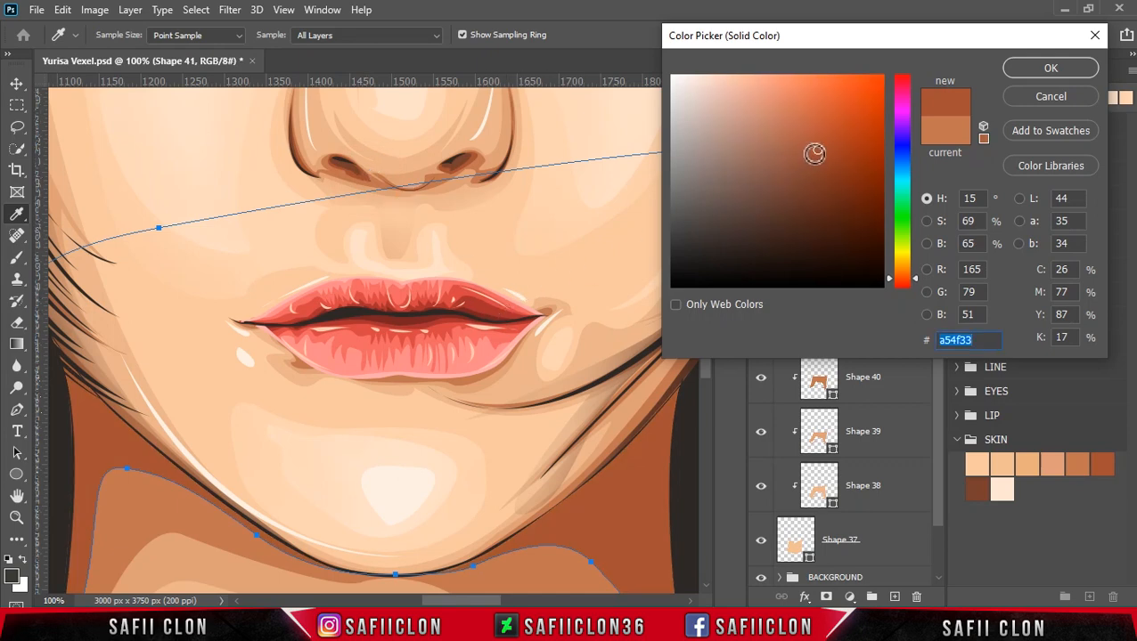
pyautogui.click(811, 154)
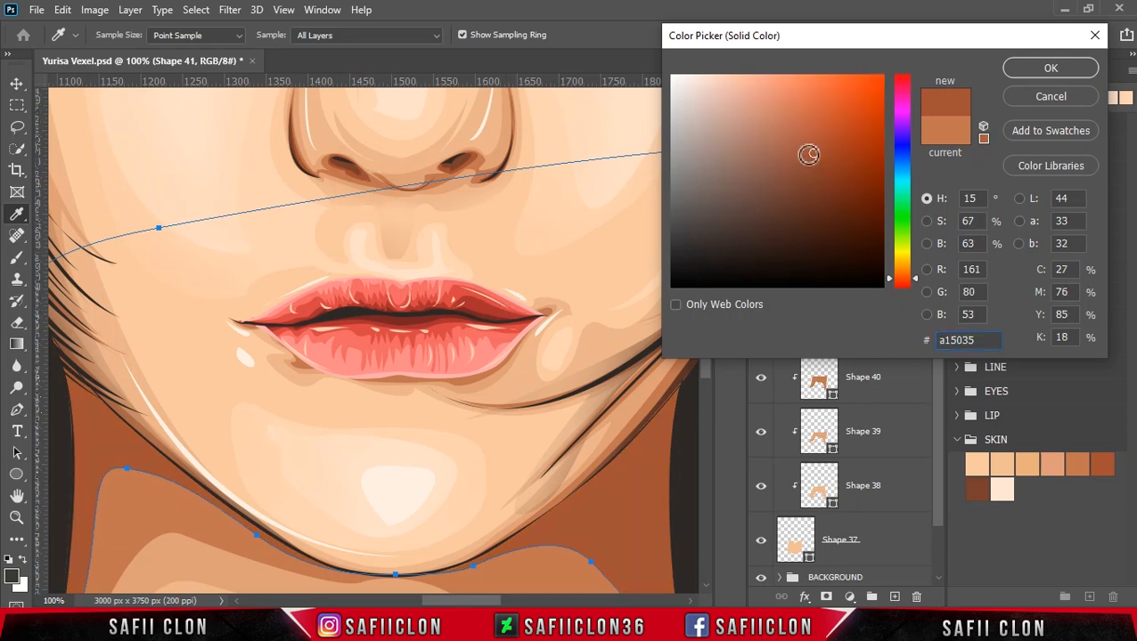
pyautogui.click(808, 156)
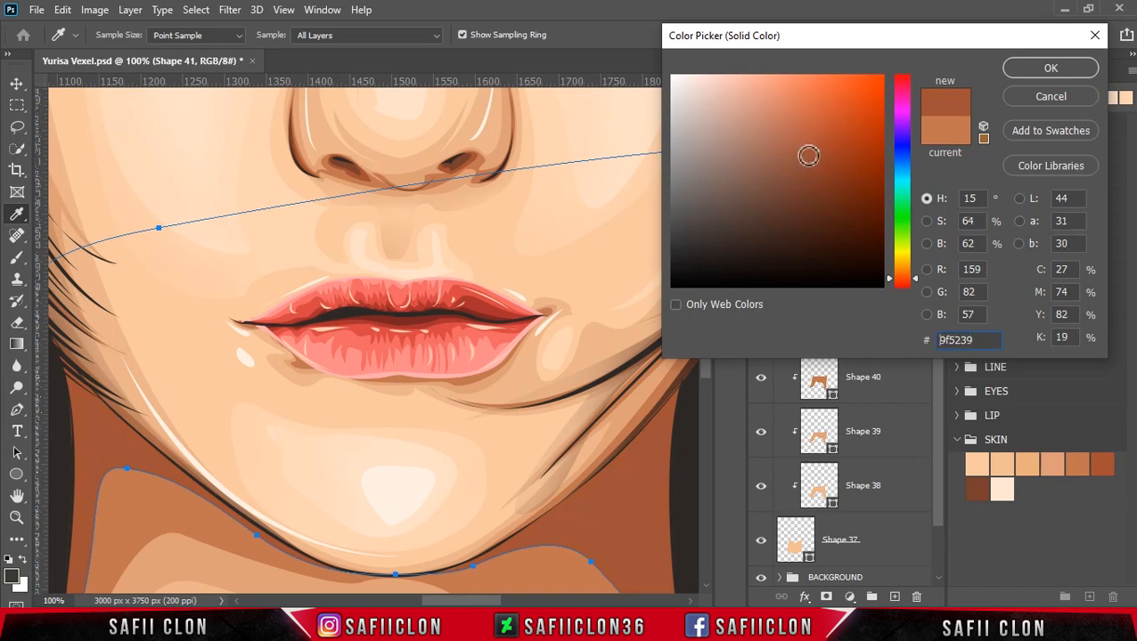
pyautogui.click(1043, 71)
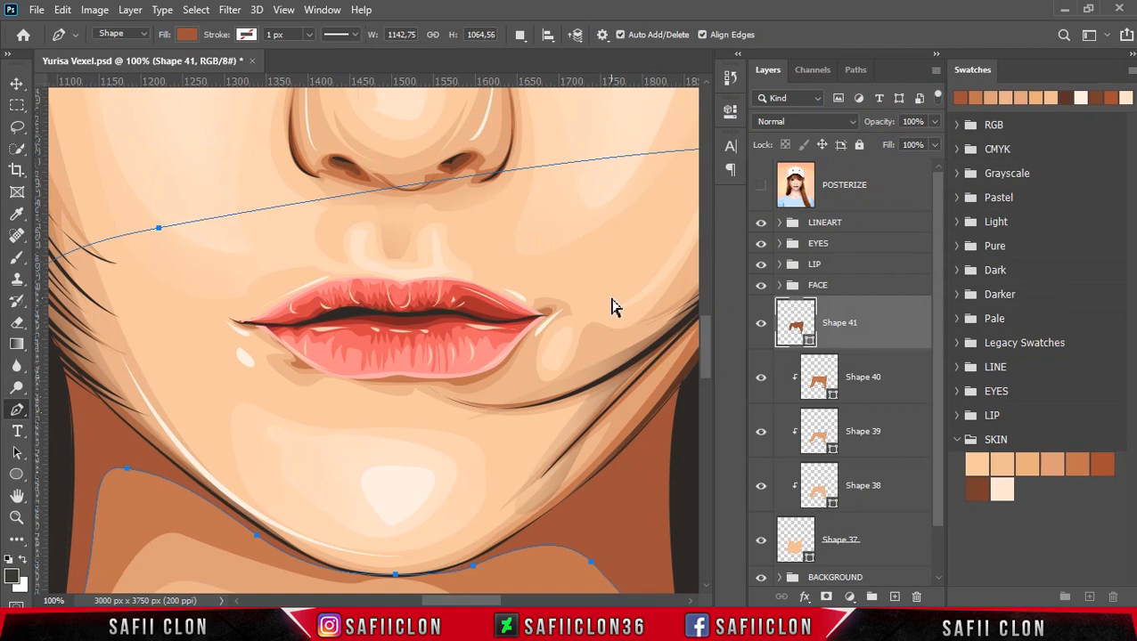
# Clip the fourth neck shadow shape to the neck skin base
pyautogui.hotkey('ctrl', '-')
pyautogui.hotkey('ctrl', '-')
pyautogui.hotkey('ctrl', '-')
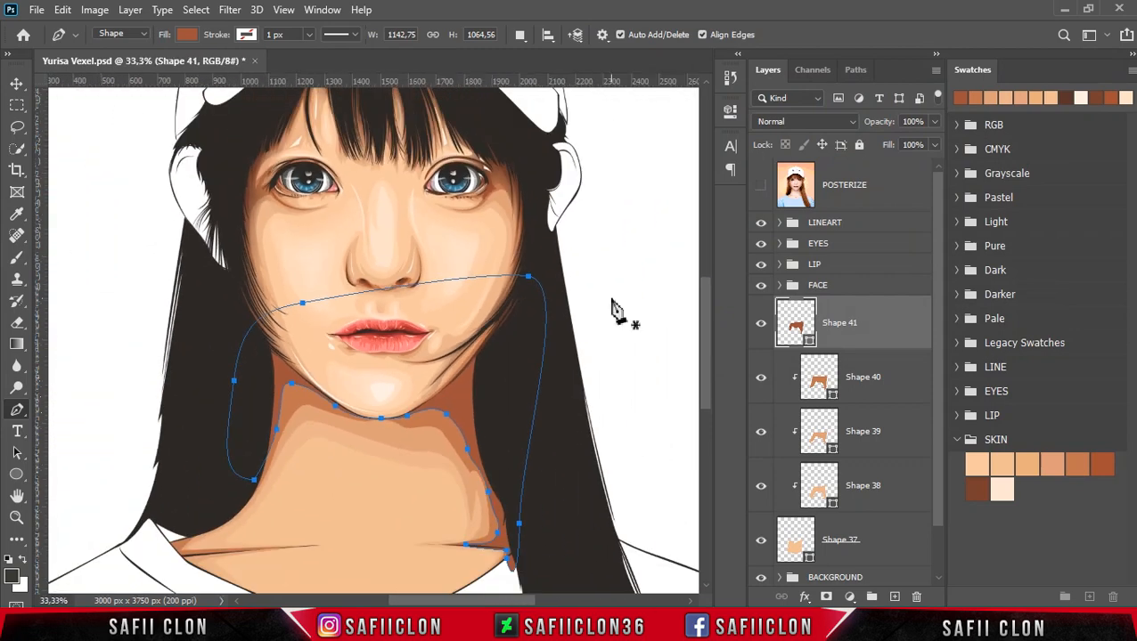
pyautogui.rightClick(902, 325)
pyautogui.click(937, 320)
# Start a fifth neck shadow outline on a new layer, tracing up the left edge of the neck to the jaw over the POSTERIZE reference
pyautogui.click(519, 35)
pyautogui.click(535, 57)
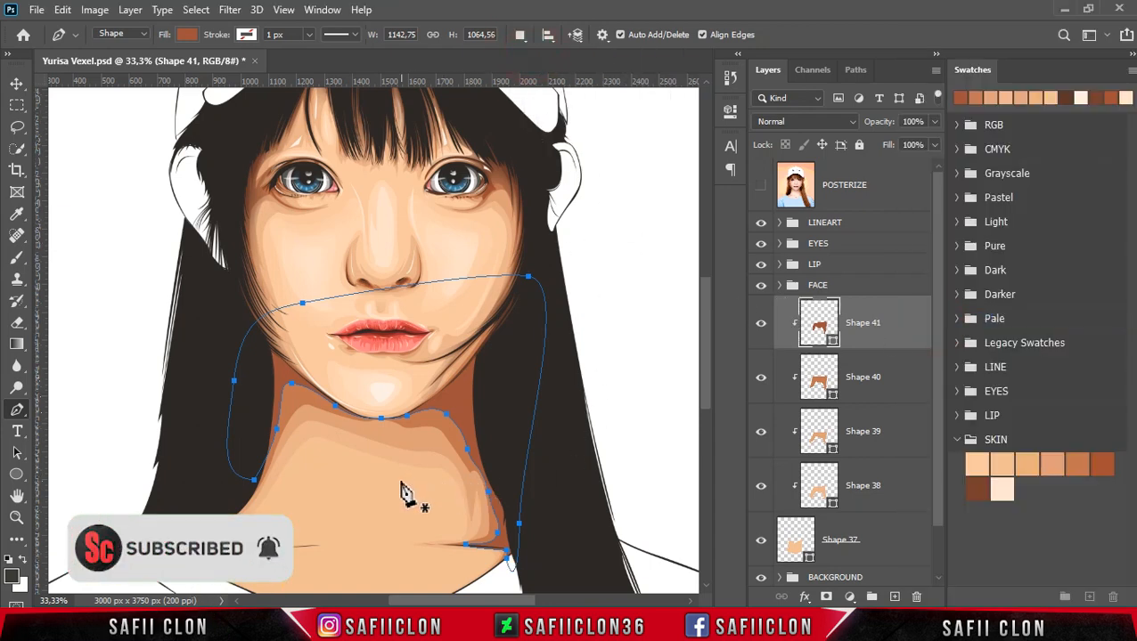
pyautogui.click(760, 184)
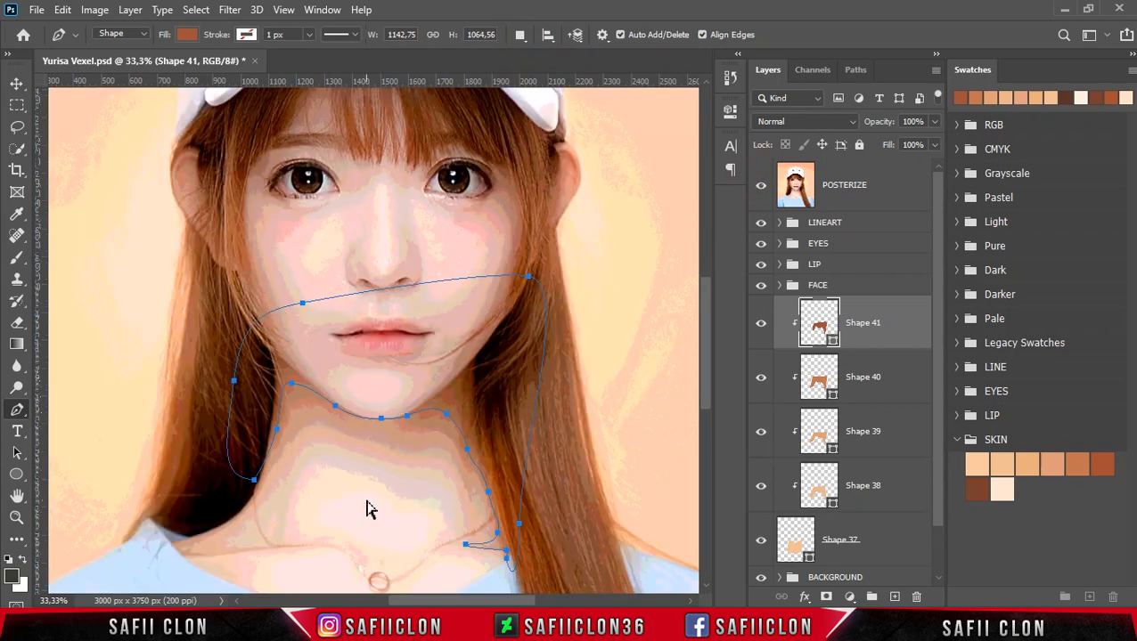
pyautogui.hotkey('ctrl', '+')
pyautogui.hotkey('ctrl', '+')
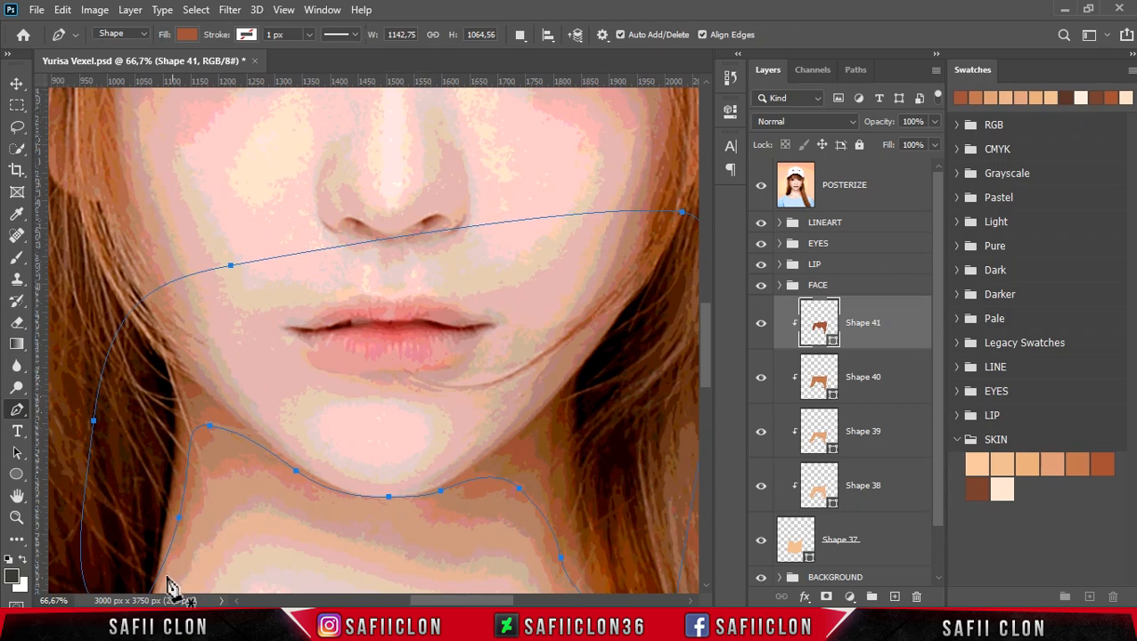
pyautogui.click(150, 577)
pyautogui.click(175, 506)
pyautogui.click(178, 469)
pyautogui.moveTo(195, 402); pyautogui.dragTo(216, 410)
pyautogui.click(760, 184)
# Trace the fifth shadow outline along the chin, down the right neck edge to the collarbone and up into the right hair
pyautogui.moveTo(326, 484); pyautogui.dragTo(355, 490)
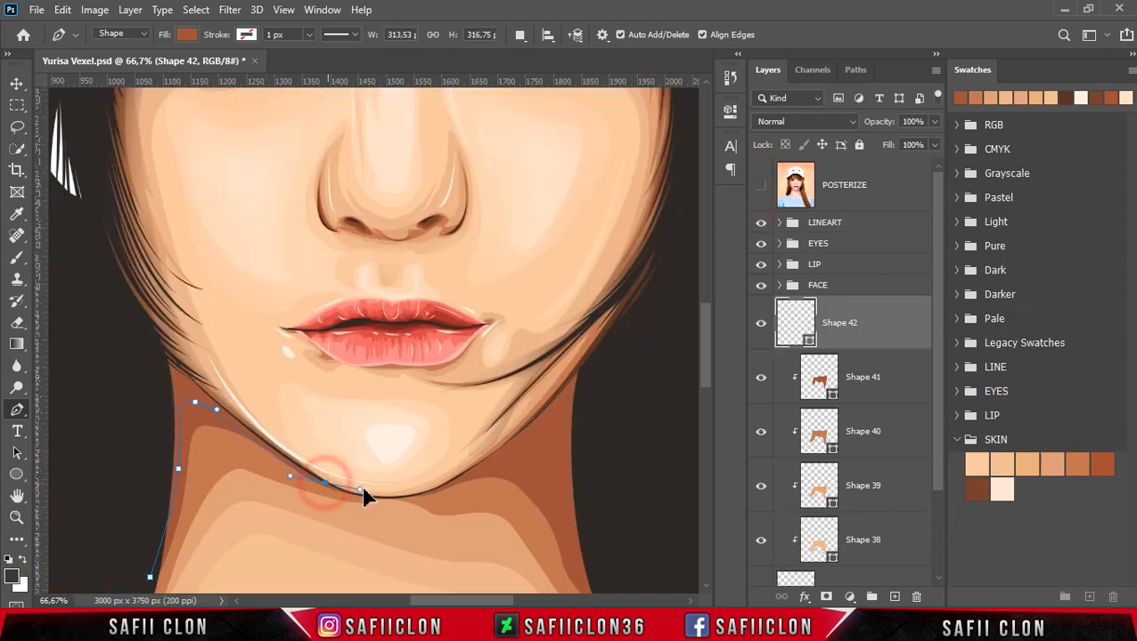
pyautogui.moveTo(476, 468); pyautogui.dragTo(557, 491)
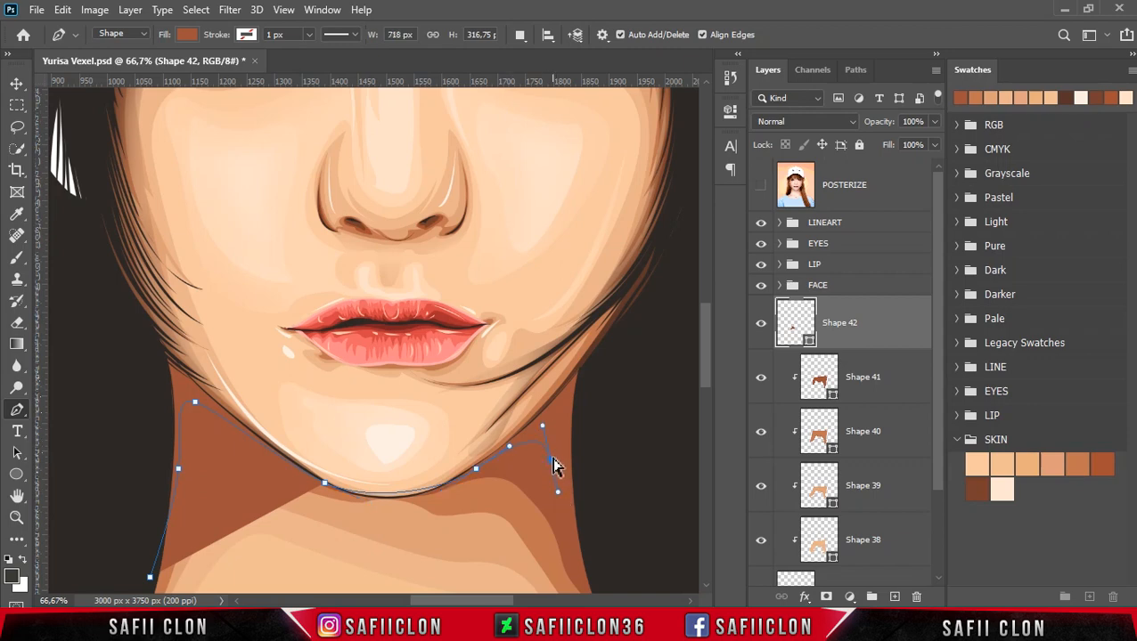
pyautogui.scroll(-5, 693, 424)
pyautogui.moveTo(590, 275); pyautogui.dragTo(628, 360)
pyautogui.moveTo(610, 416); pyautogui.dragTo(582, 417)
pyautogui.moveTo(652, 438); pyautogui.dragTo(649, 467)
pyautogui.moveTo(655, 146); pyautogui.dragTo(642, 115)
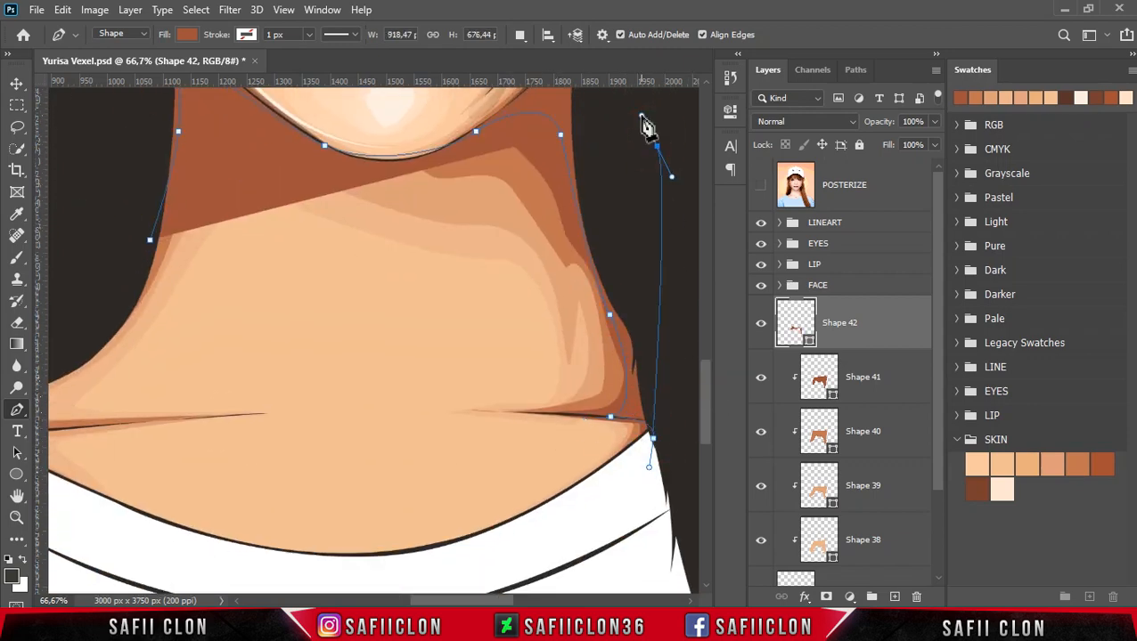
# Carry the fifth shadow outline across the lower face and down the left hair to the left neckline
pyautogui.hotkey('ctrl', '-')
pyautogui.hotkey('ctrl', '-')
pyautogui.hotkey('ctrl', '-')
pyautogui.hotkey('ctrl', '-')
pyautogui.moveTo(271, 176); pyautogui.dragTo(264, 282)
pyautogui.moveTo(205, 376); pyautogui.dragTo(263, 402)
# Form a pointed notch along the left collarbone and close the fifth shadow outline up the left side of the neck
pyautogui.click(266, 400)
pyautogui.click(234, 379)
pyautogui.click(277, 373)
pyautogui.click(227, 373)
pyautogui.moveTo(263, 343); pyautogui.dragTo(278, 347)
pyautogui.click(288, 304)
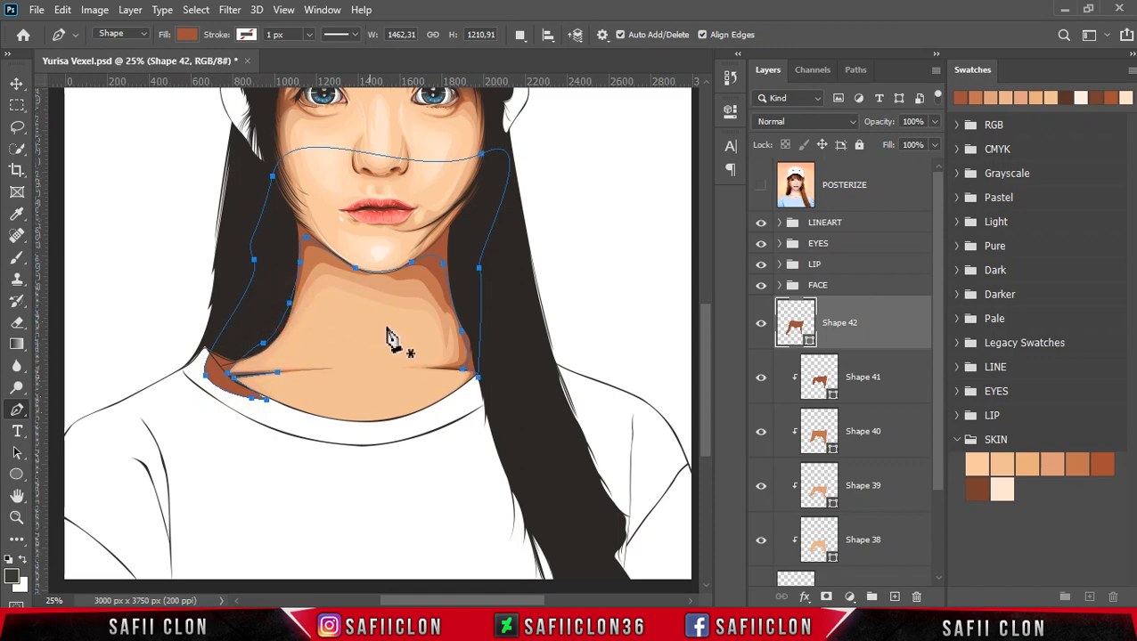
# Clip the fifth neck shadow to the neck skin base and sample the dark brown 783f2d from the nostril as its fill
pyautogui.rightClick(831, 337)
pyautogui.click(850, 324)
pyautogui.doubleClick(832, 344)
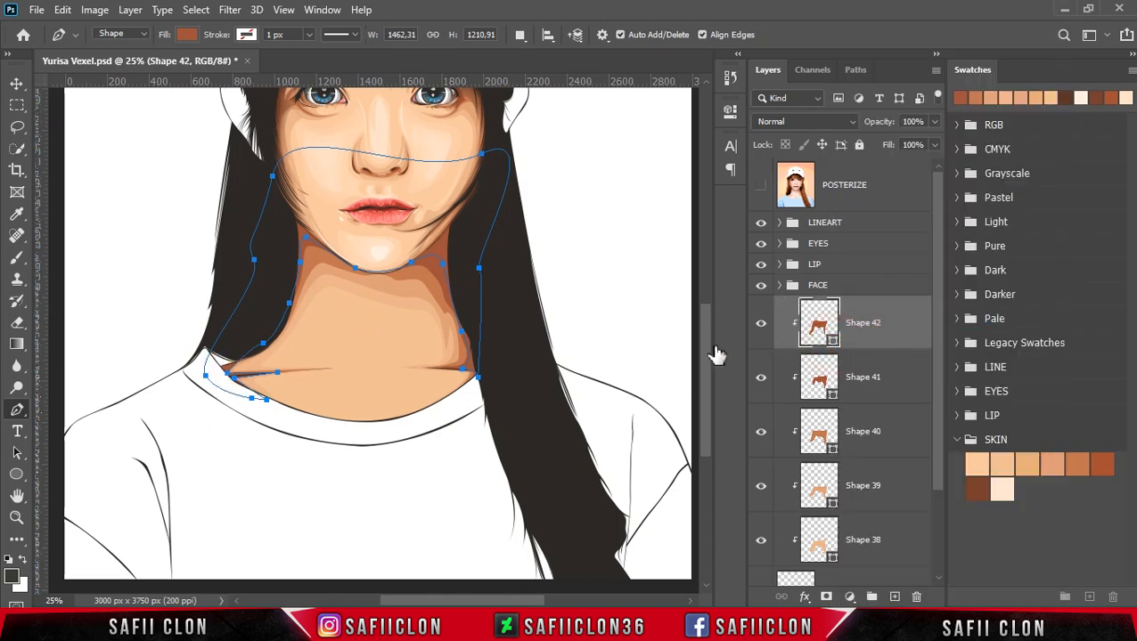
pyautogui.scroll(5, 691, 344)
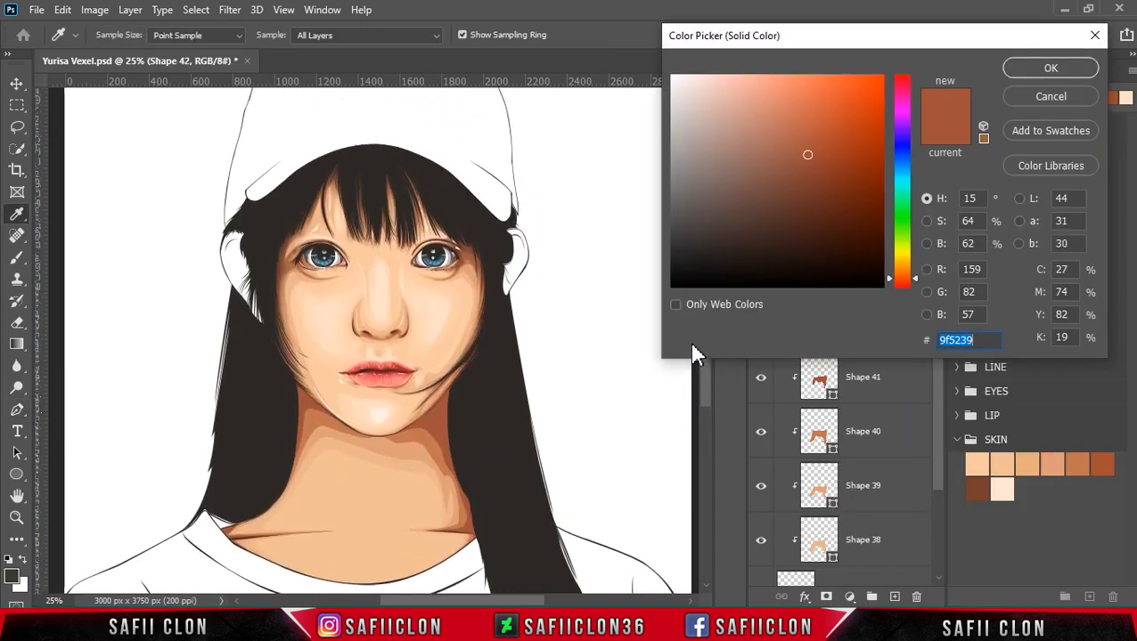
pyautogui.hotkey('ctrl', '+')
pyautogui.hotkey('ctrl', '+')
pyautogui.hotkey('ctrl', '+')
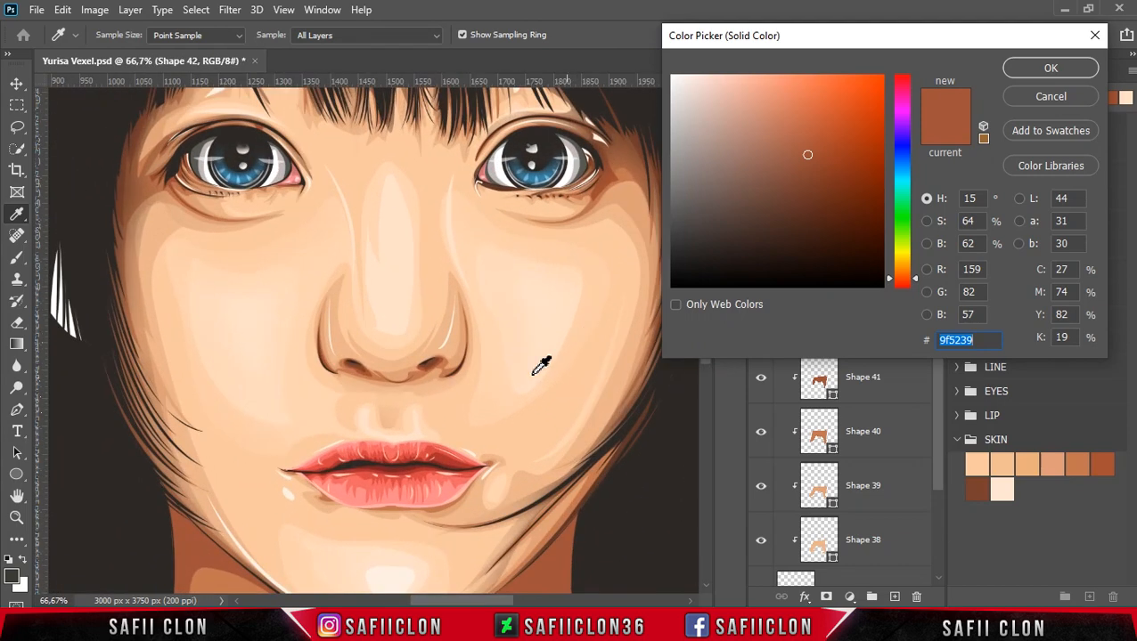
pyautogui.moveTo(371, 355); pyautogui.dragTo(374, 349)
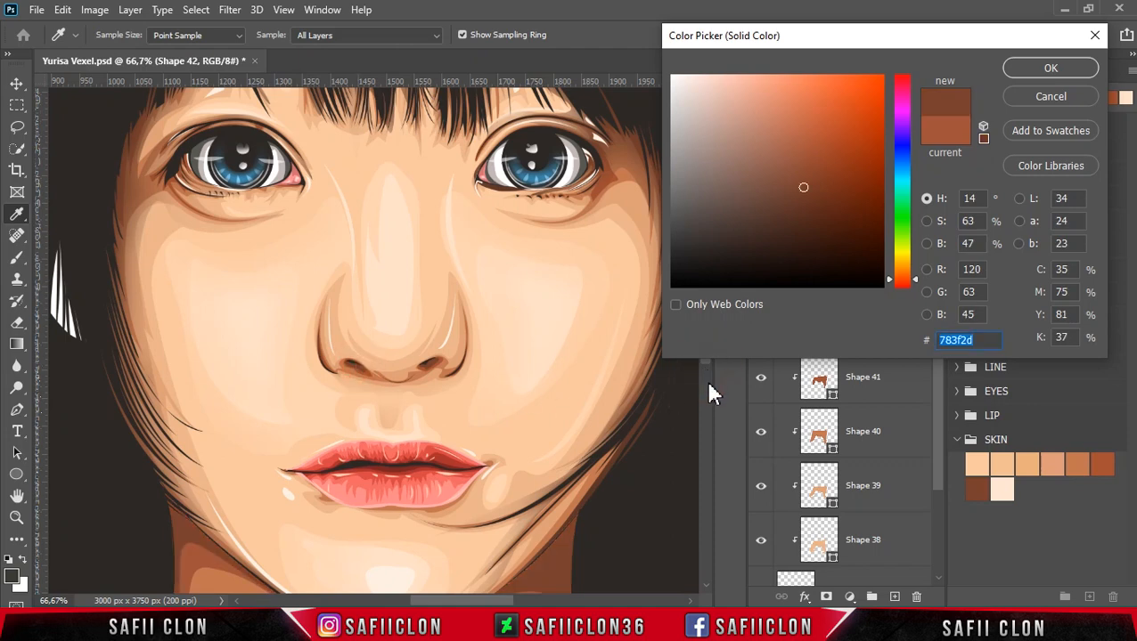
pyautogui.scroll(-4, 709, 597)
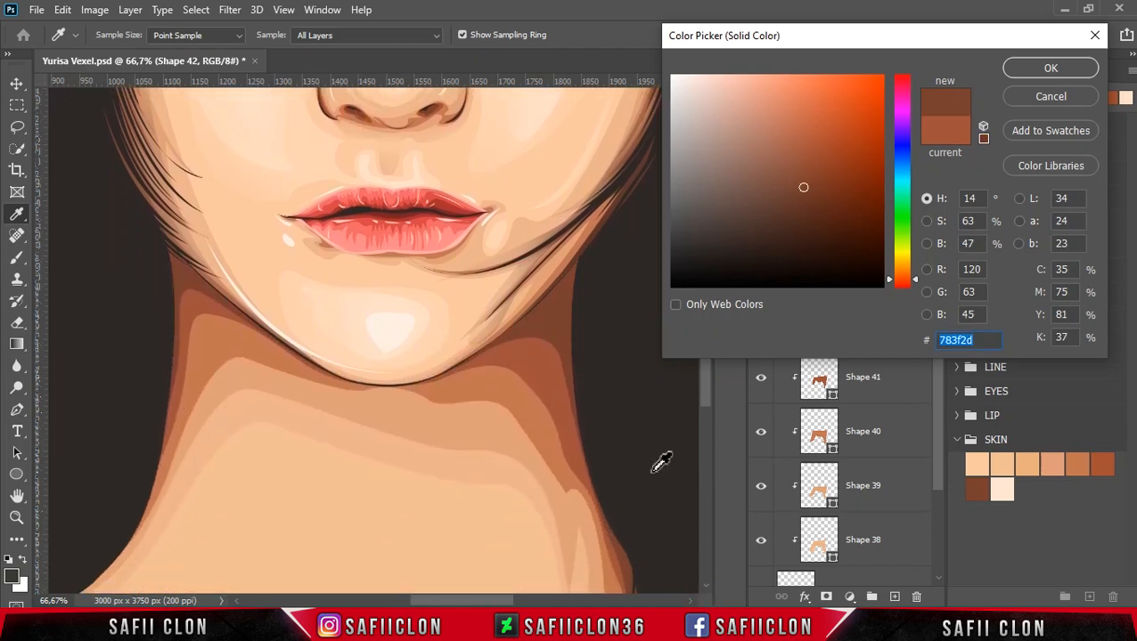
# Fine-tune the fifth neck shadow's fill to the darker brown 723e2d and apply it
pyautogui.click(795, 191)
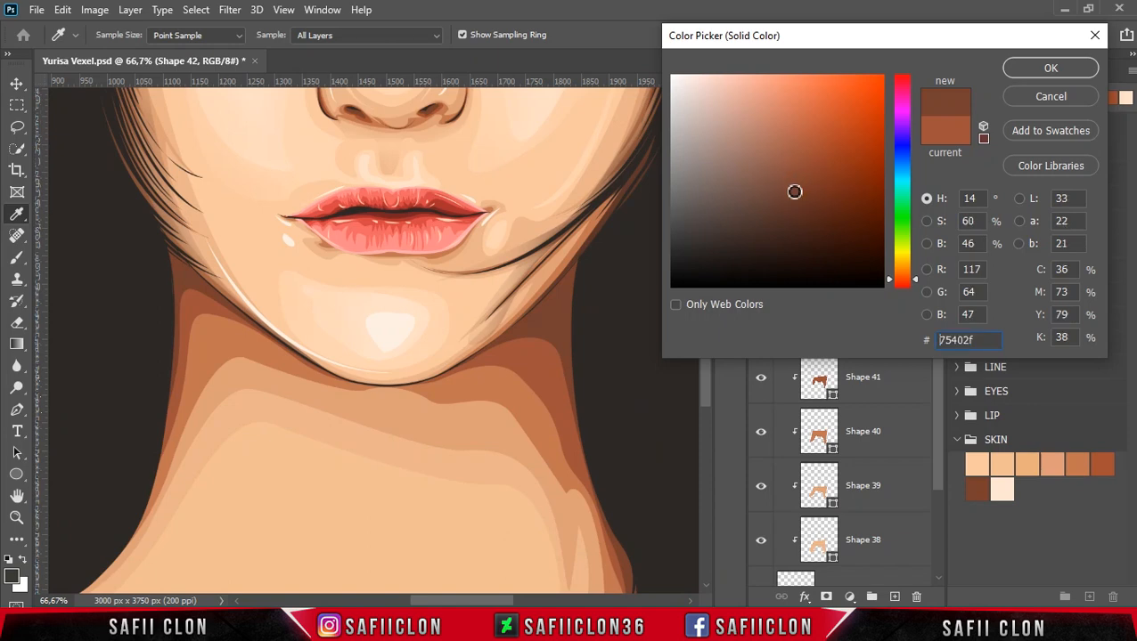
pyautogui.click(800, 193)
pyautogui.click(800, 195)
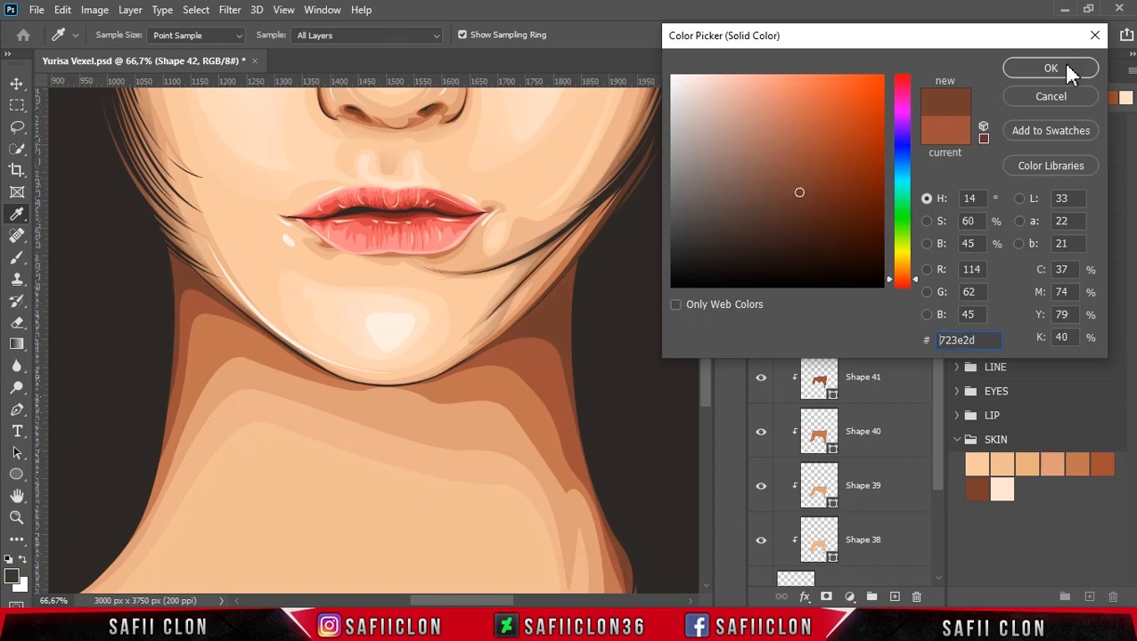
pyautogui.click(1051, 71)
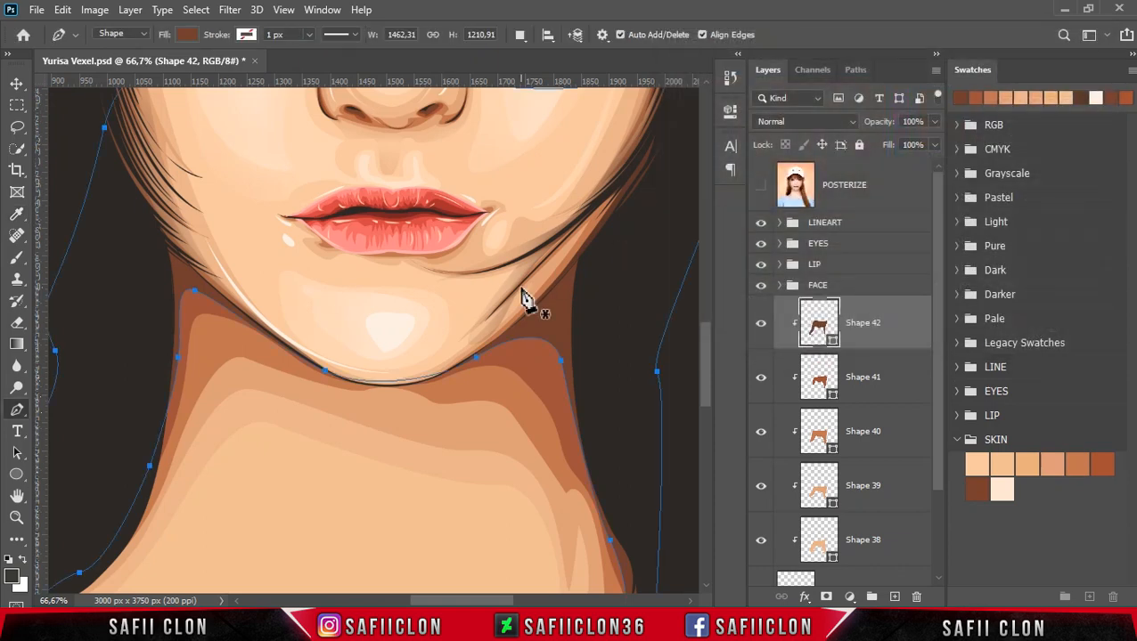
pyautogui.hotkey('ctrl', '-')
pyautogui.hotkey('ctrl', '-')
pyautogui.hotkey('ctrl', '-')
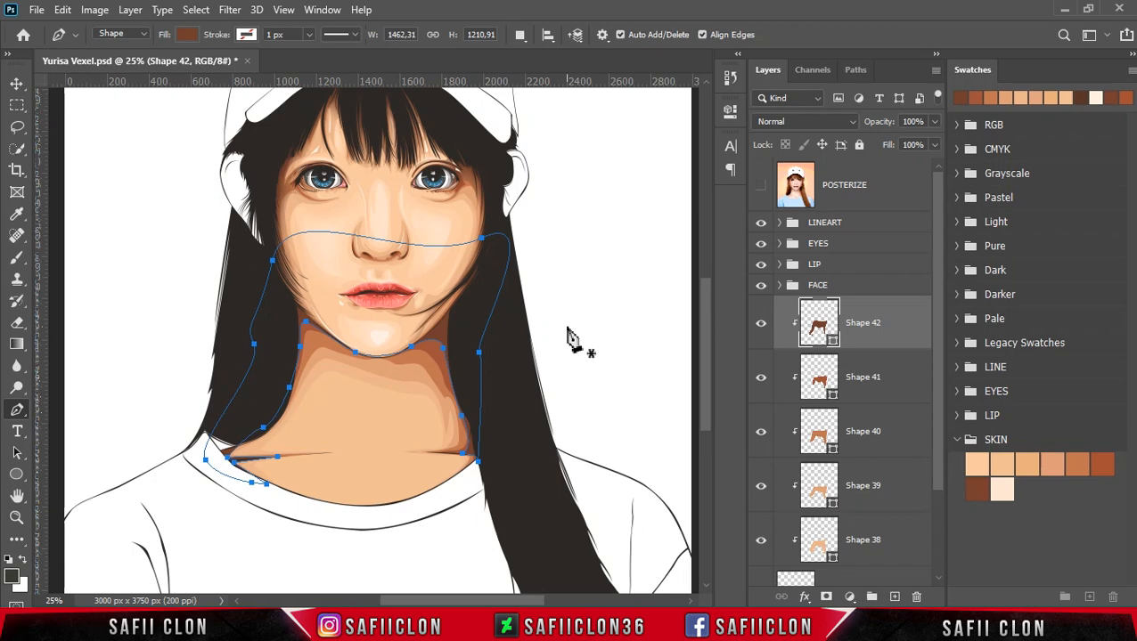
# Start a new-layer shape over the posterized reference and outline the chest highlight's wavy upper edge below the collarbones and around the pendant
pyautogui.press('Escape')
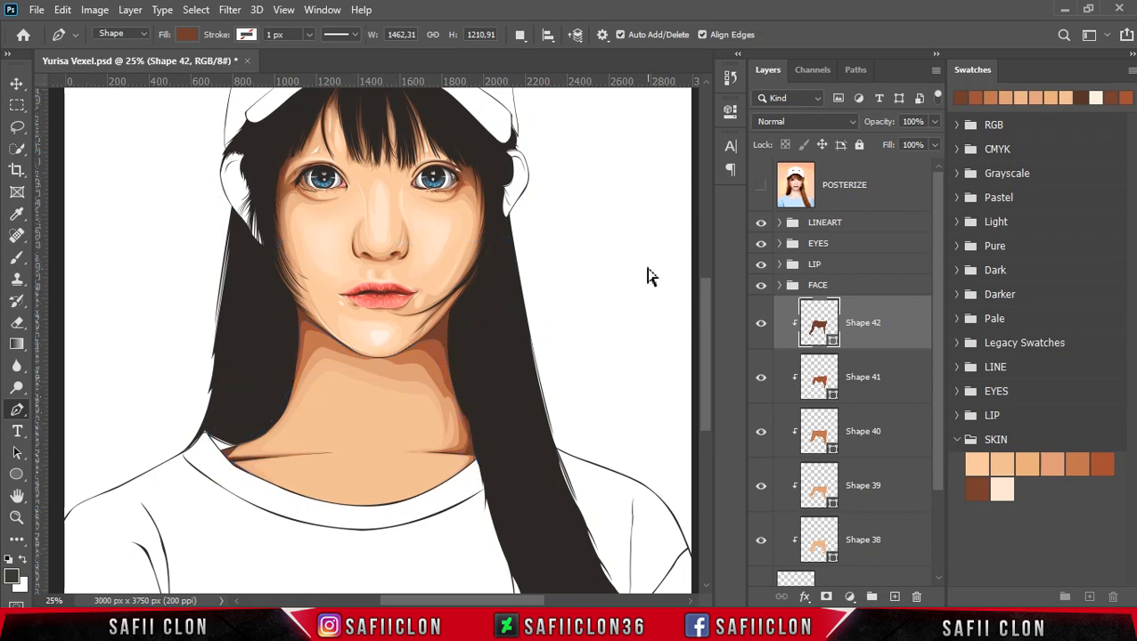
pyautogui.click(520, 35)
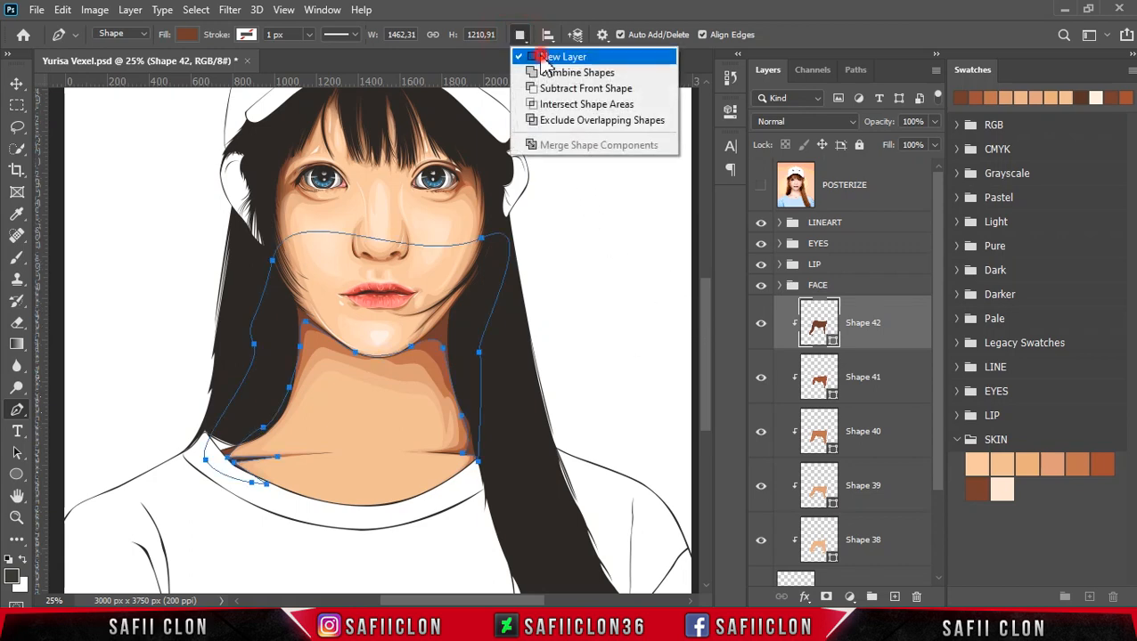
pyautogui.click(556, 51)
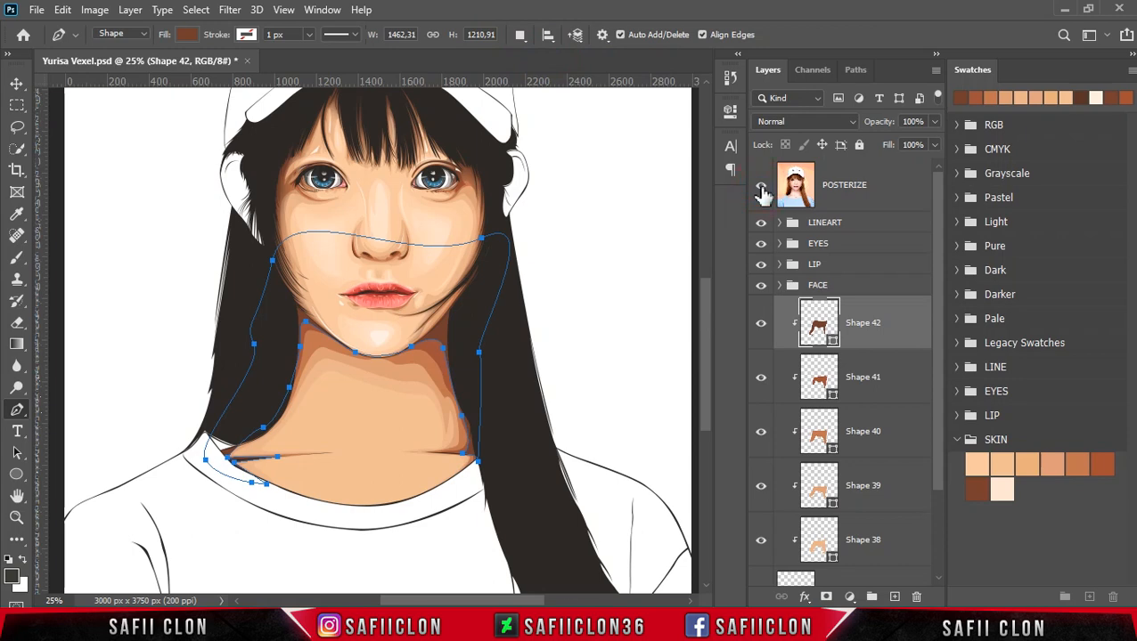
pyautogui.click(761, 185)
pyautogui.hotkey('ctrl', '+')
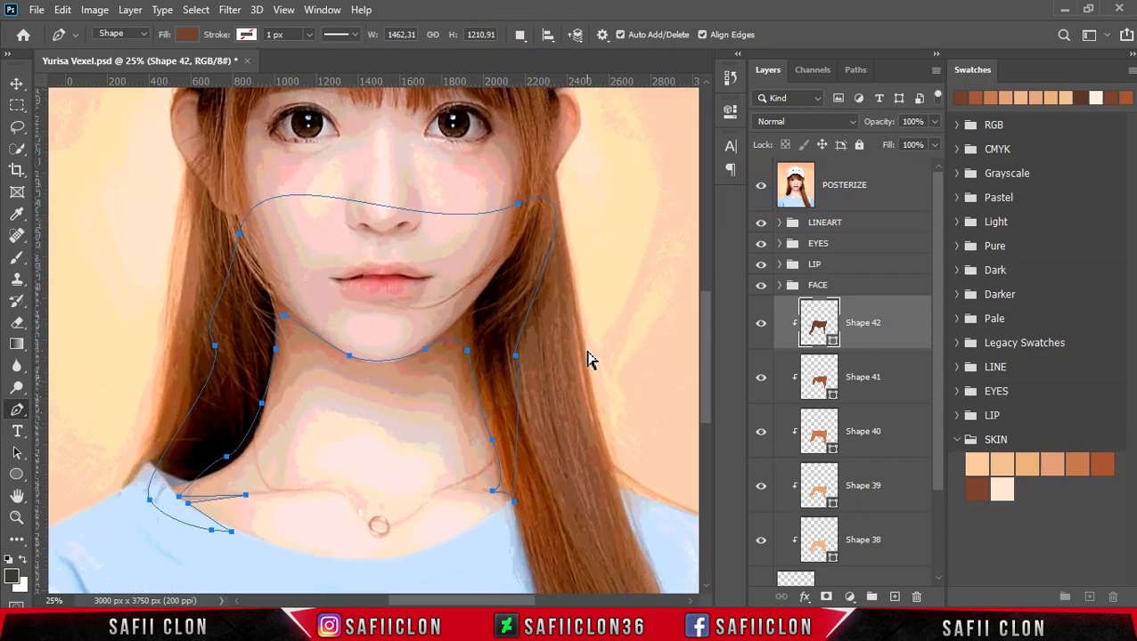
pyautogui.hotkey('ctrl', '+')
pyautogui.scroll(-5, 595, 361)
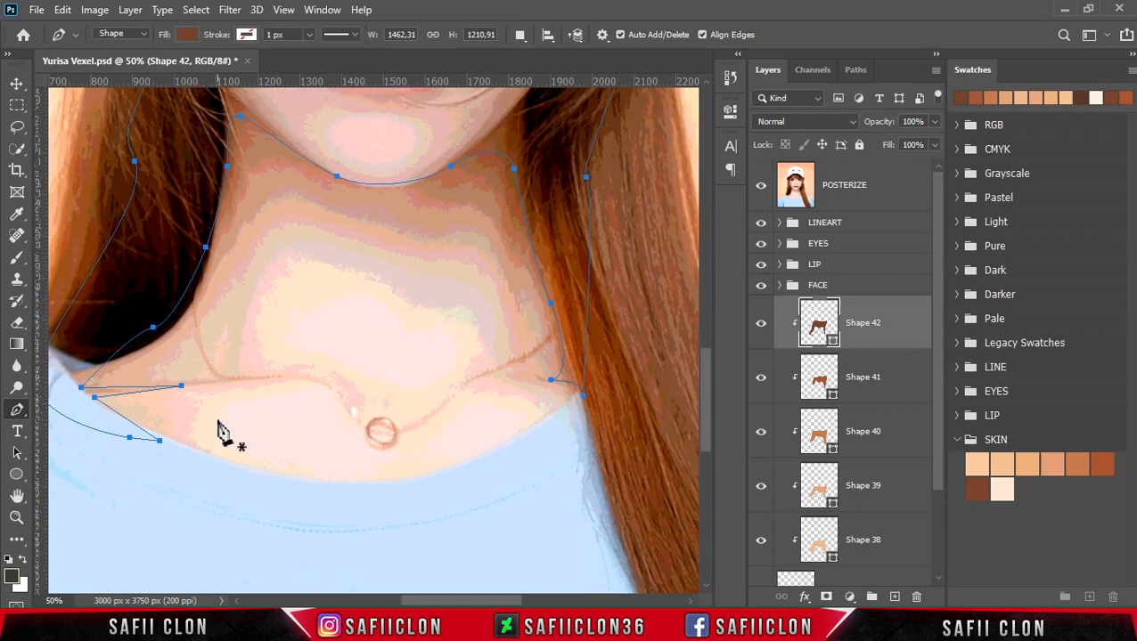
pyautogui.click(193, 396)
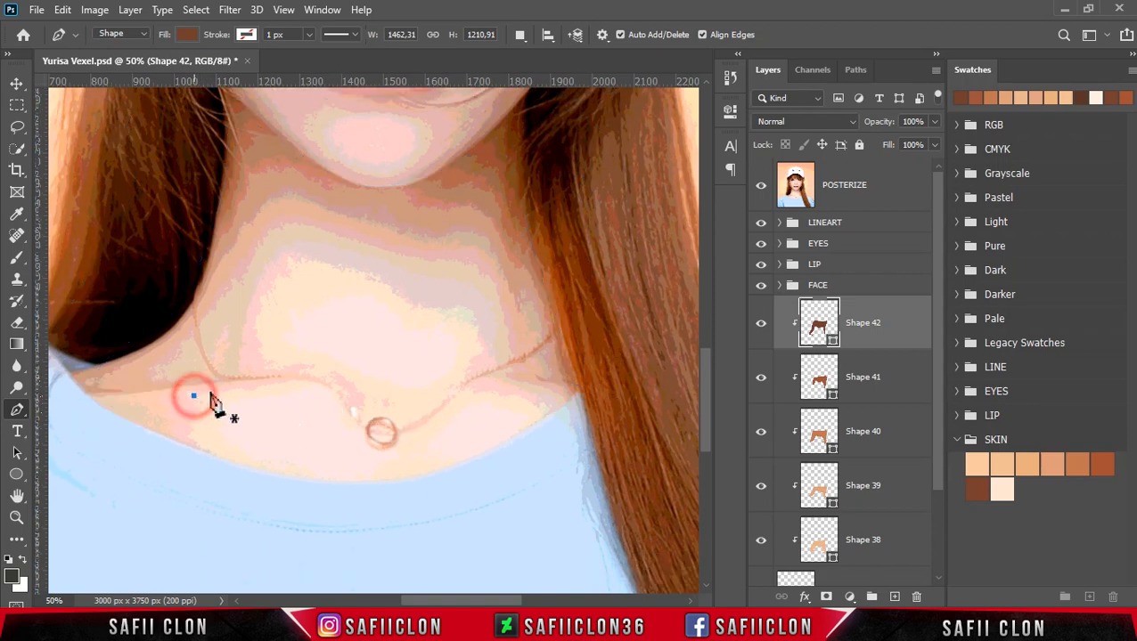
pyautogui.moveTo(291, 384); pyautogui.dragTo(315, 362)
pyautogui.moveTo(193, 396); pyautogui.dragTo(207, 398)
pyautogui.moveTo(345, 414); pyautogui.dragTo(347, 426)
pyautogui.moveTo(443, 408); pyautogui.dragTo(522, 397)
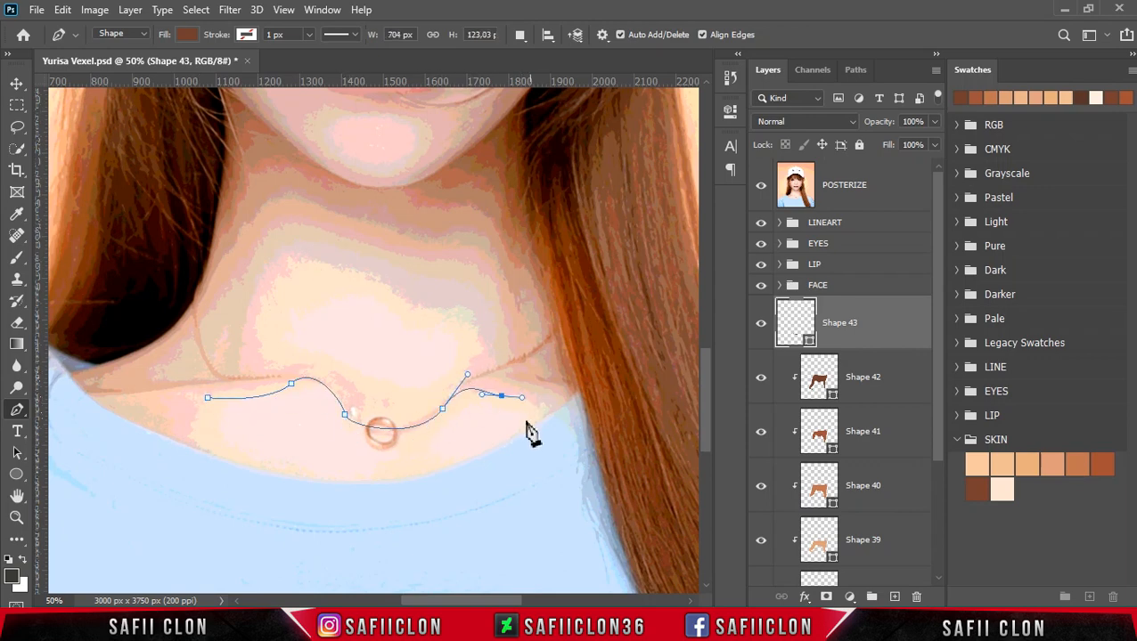
# Hide the reference and close the chest highlight with a wide curve following the shirt's neckline
pyautogui.click(760, 184)
pyautogui.moveTo(368, 475); pyautogui.dragTo(207, 491)
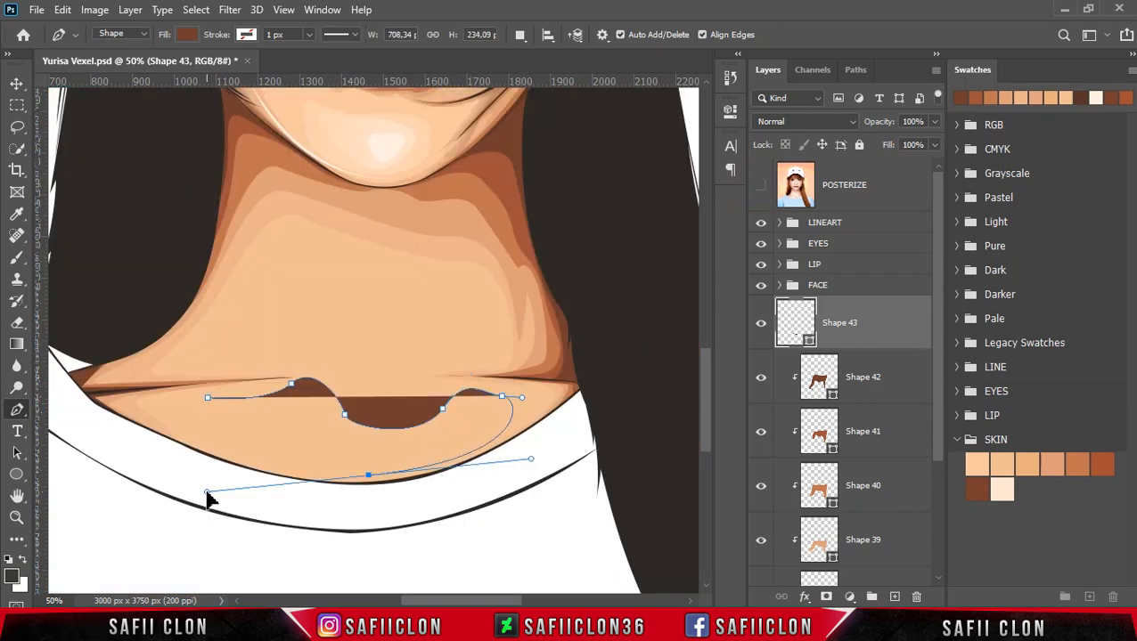
pyautogui.moveTo(208, 398); pyautogui.dragTo(272, 416)
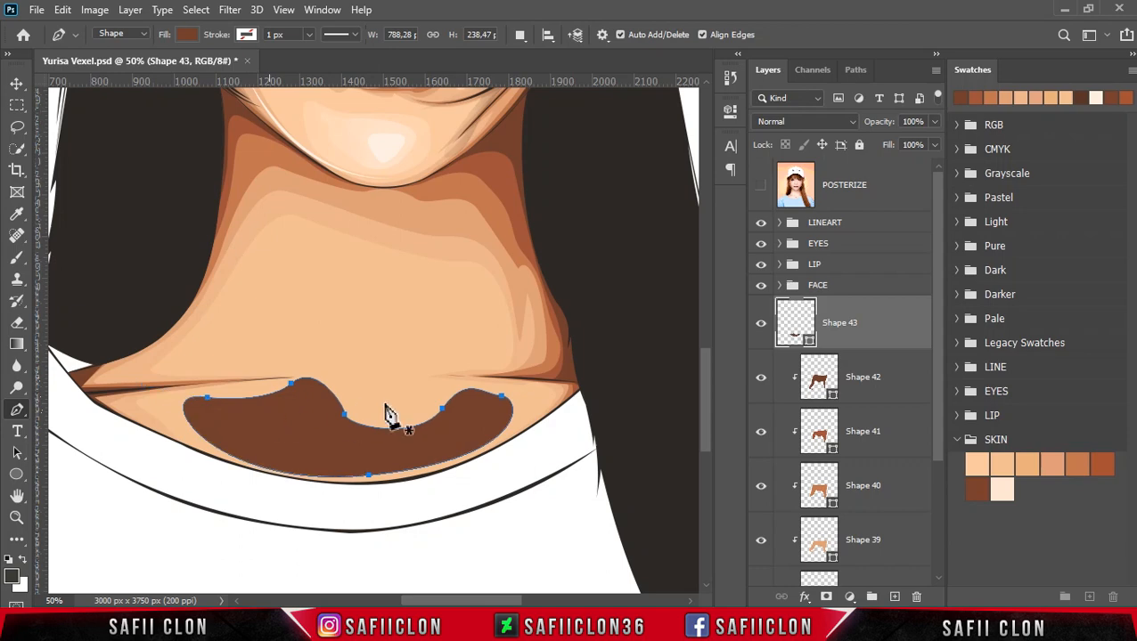
# Recolour the chest highlight with a light peach, starting from skin swatch f9c9a1 and brightening it slightly
pyautogui.doubleClick(807, 344)
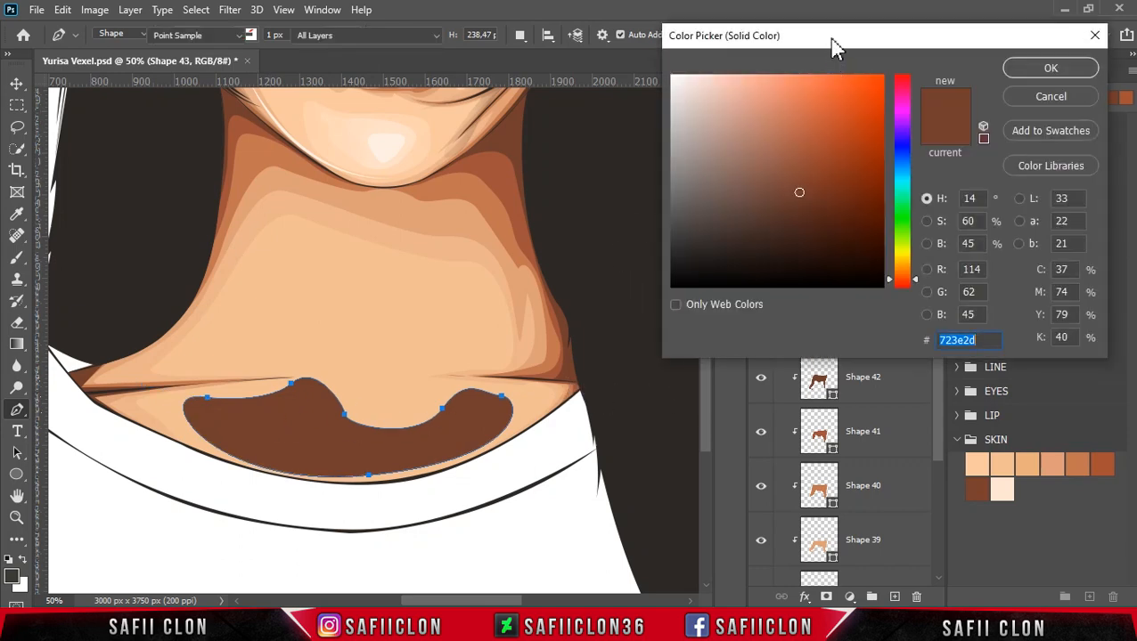
pyautogui.moveTo(830, 43); pyautogui.dragTo(802, 63)
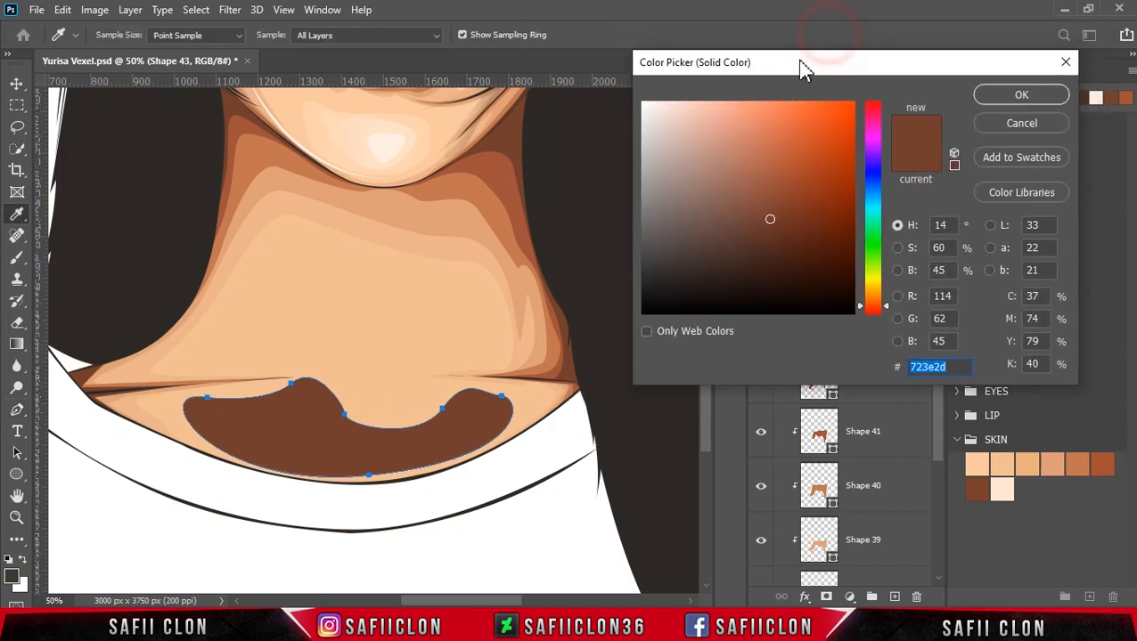
pyautogui.click(416, 122)
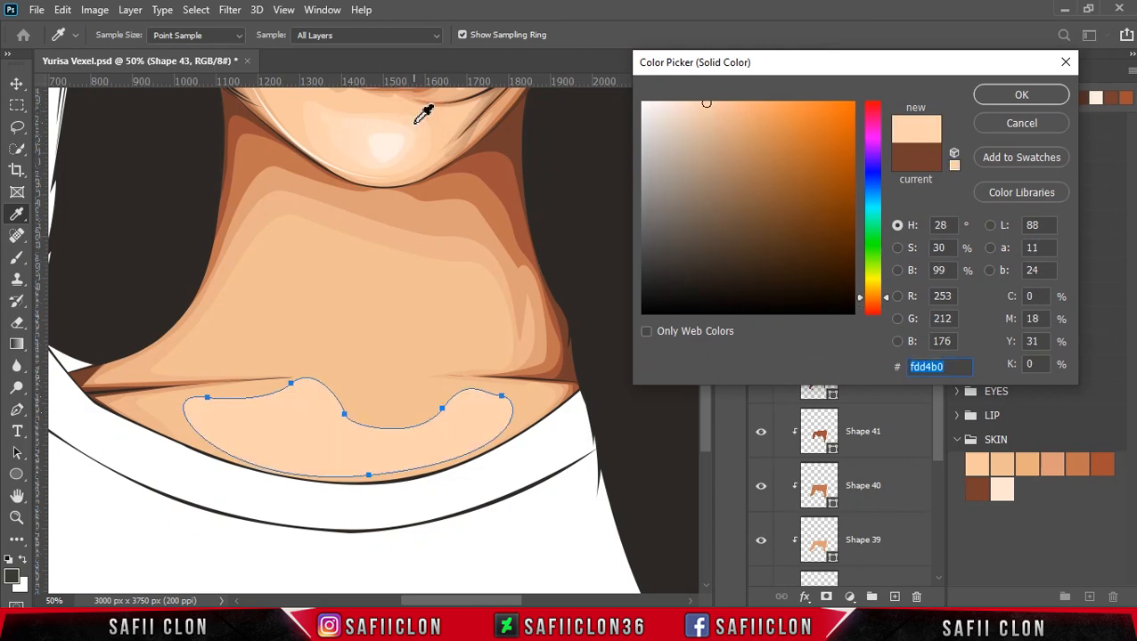
pyautogui.click(977, 464)
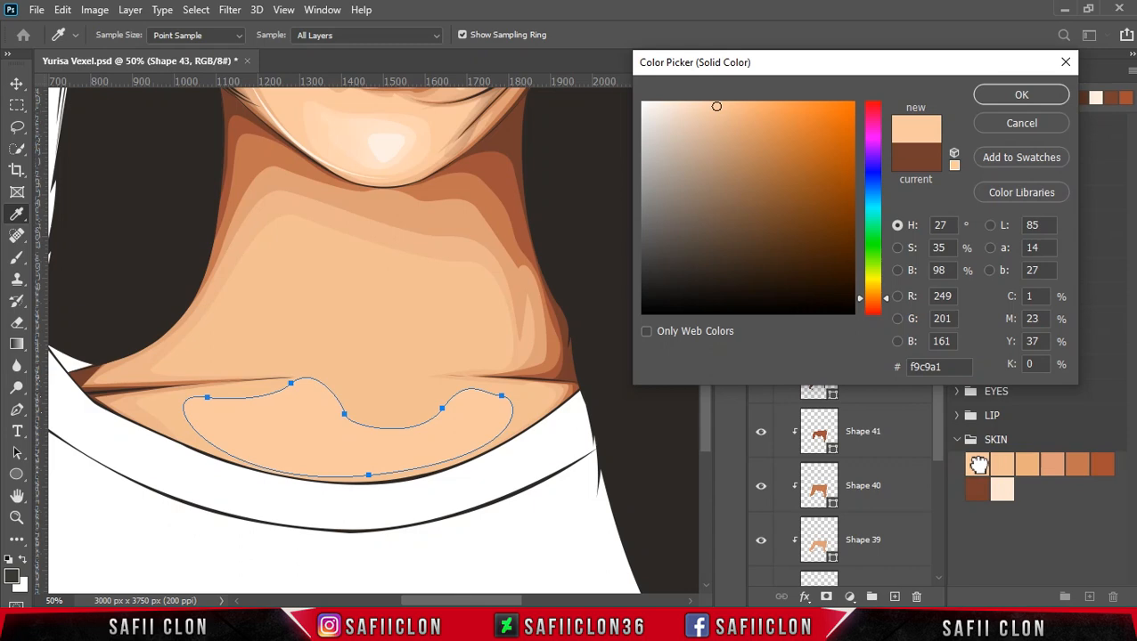
pyautogui.click(714, 102)
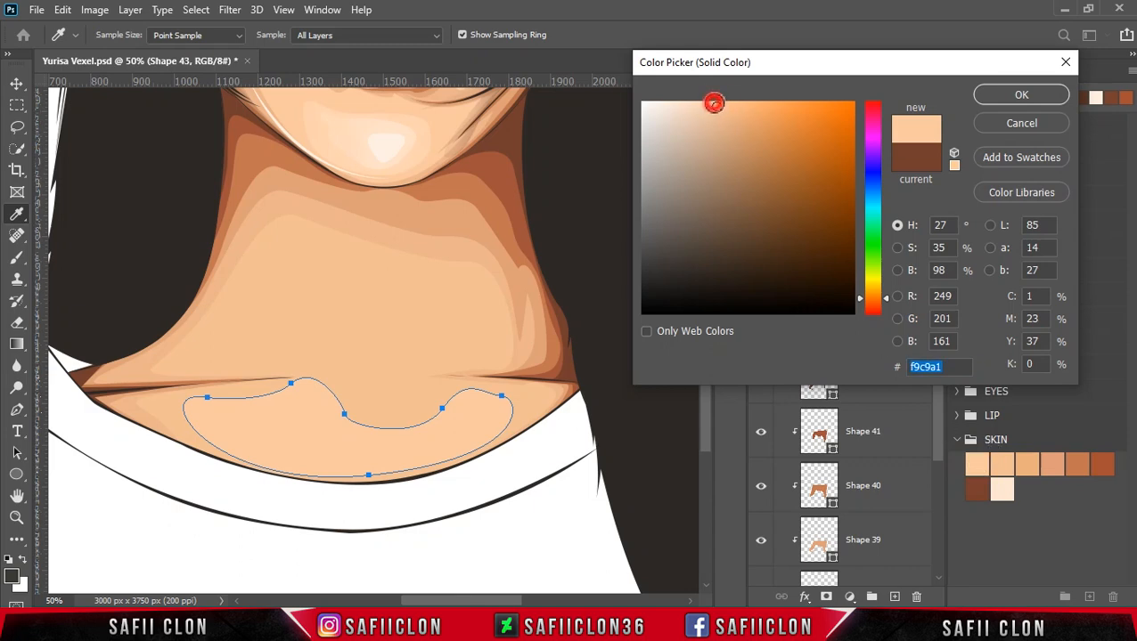
pyautogui.click(1016, 97)
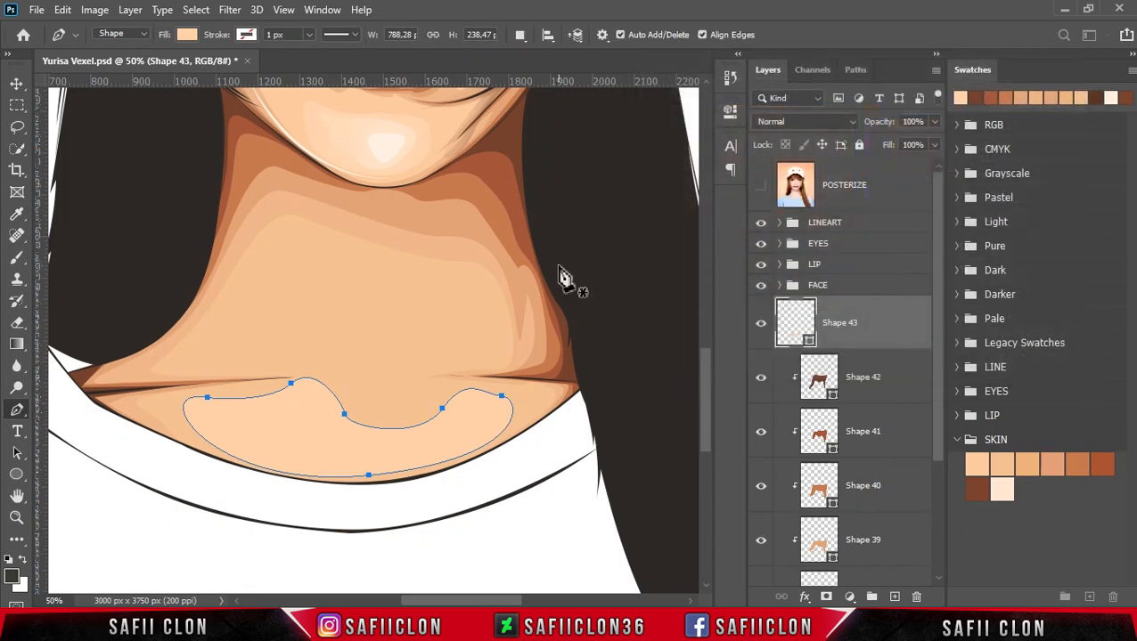
# Combine a second closed highlight shape with the chest highlight, tracing the bright area of the lower throat on the reference
pyautogui.click(520, 35)
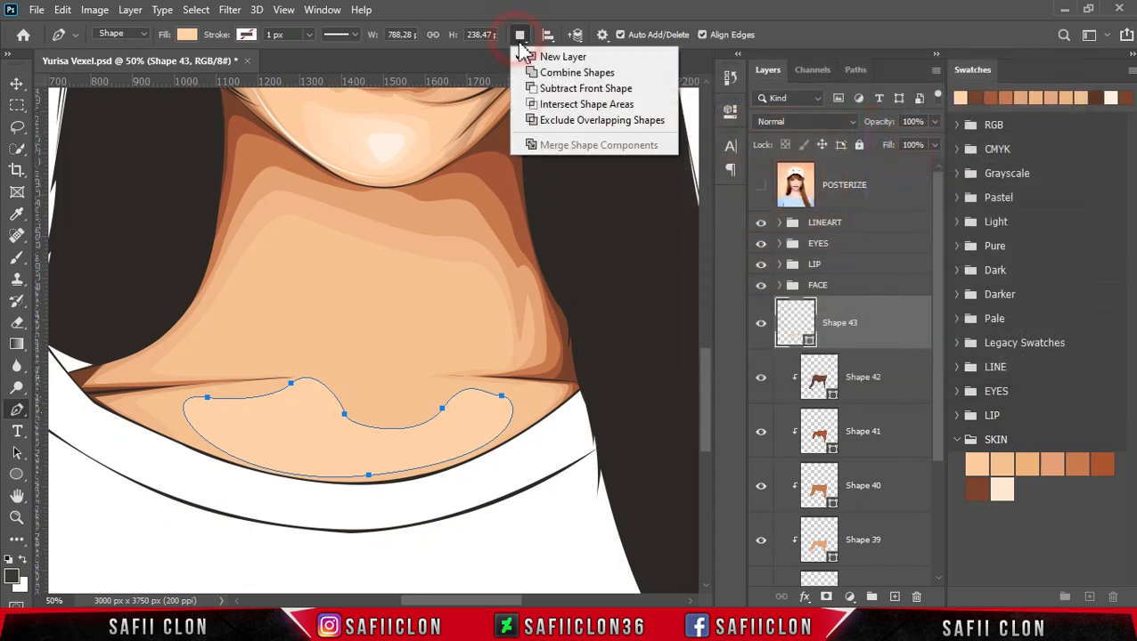
pyautogui.click(559, 75)
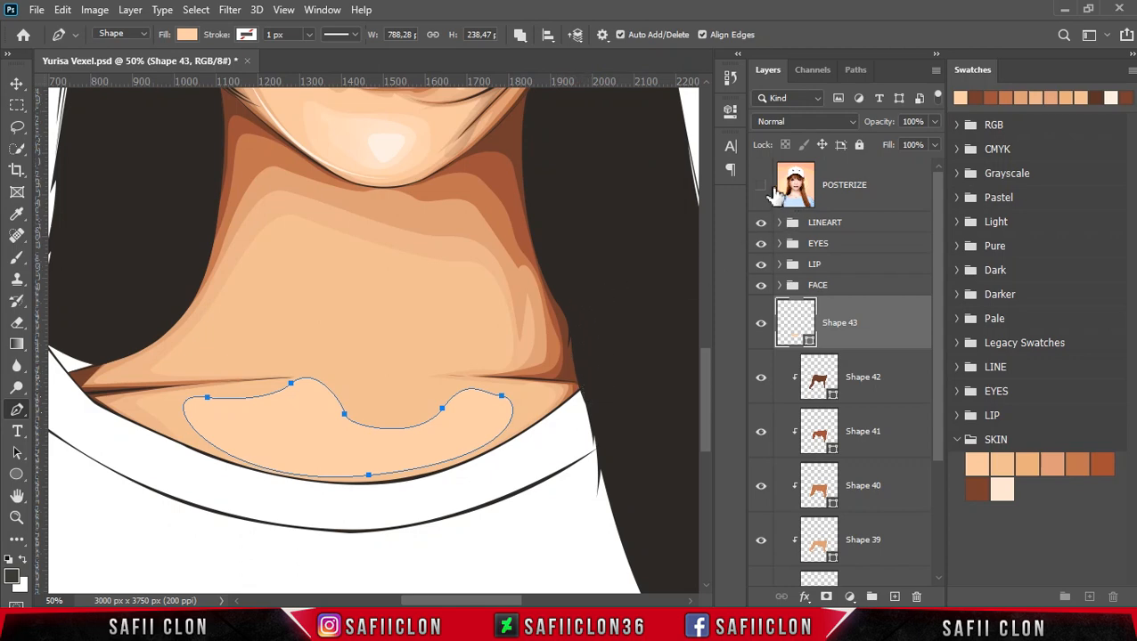
pyautogui.click(761, 187)
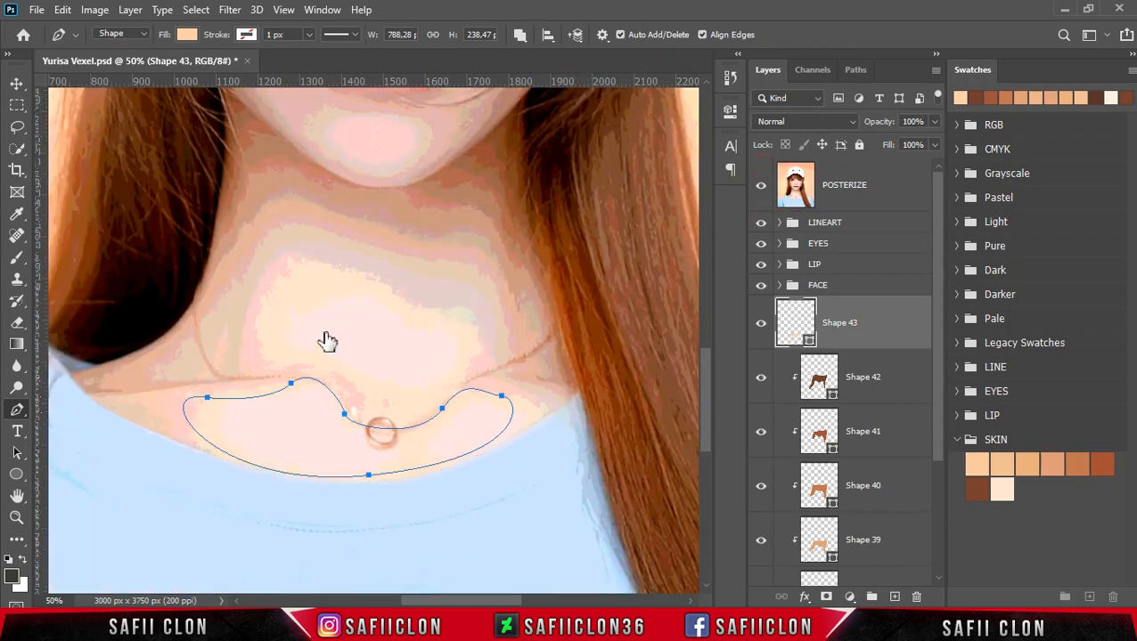
pyautogui.click(298, 263)
pyautogui.moveTo(392, 300)
pyautogui.mouseDown()
pyautogui.moveTo(410, 319)
pyautogui.moveTo(478, 315)
pyautogui.mouseUp()
pyautogui.moveTo(468, 365); pyautogui.dragTo(455, 379)
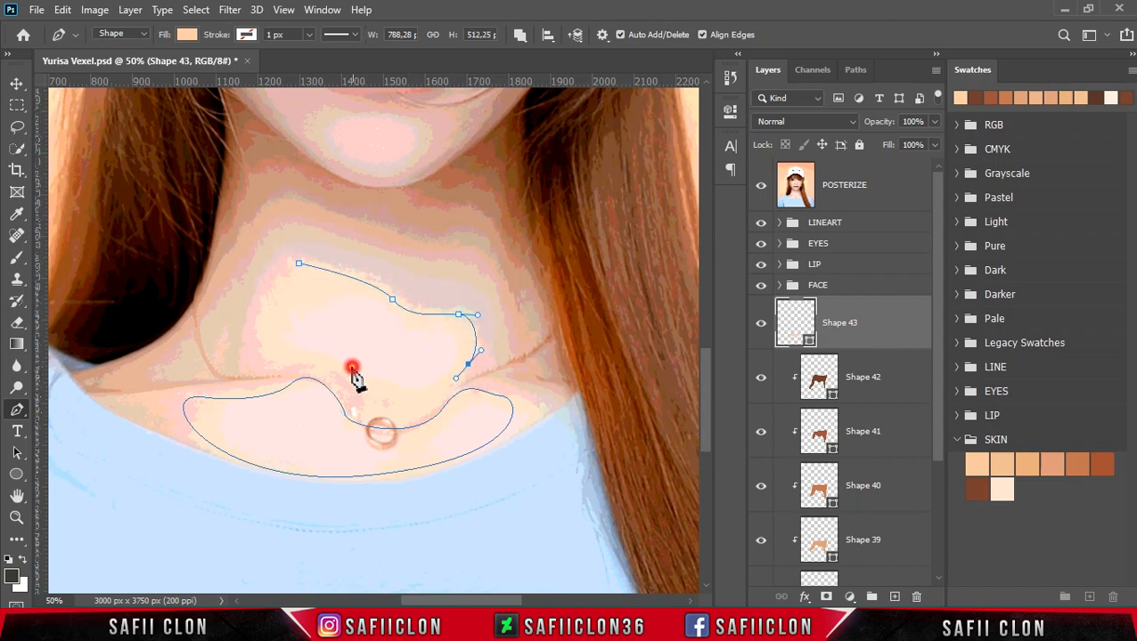
pyautogui.moveTo(352, 367); pyautogui.dragTo(271, 360)
pyautogui.moveTo(299, 264); pyautogui.dragTo(371, 235)
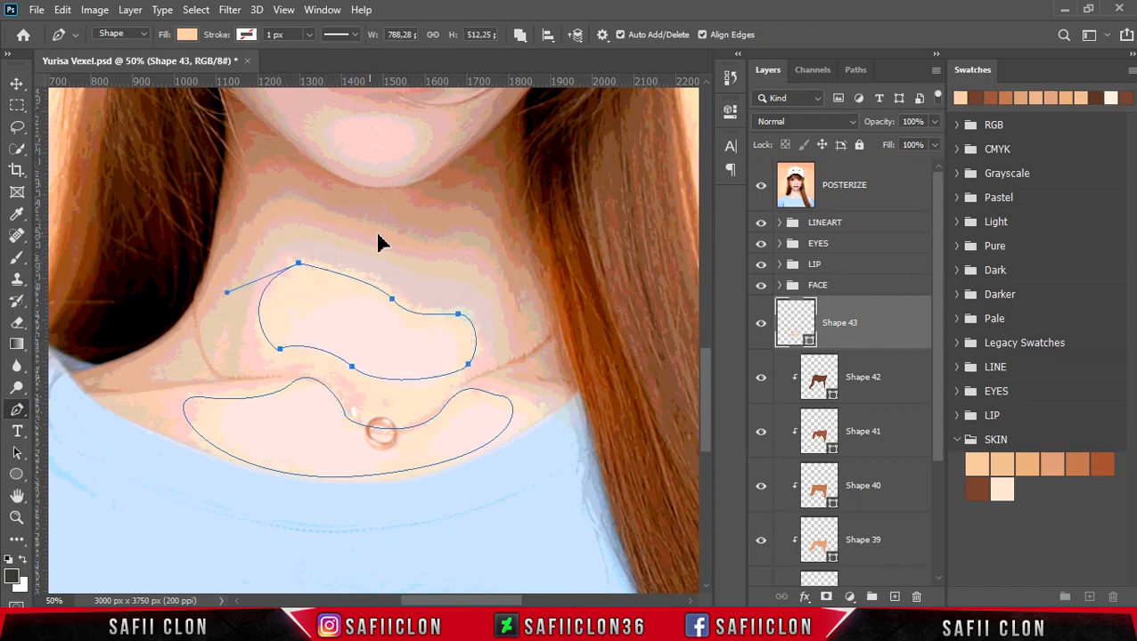
# Hide the reference and reshape the throat highlight by raising its upper edge and stretching its lower-left corner outward
pyautogui.click(761, 184)
pyautogui.scroll(-4, 588, 223)
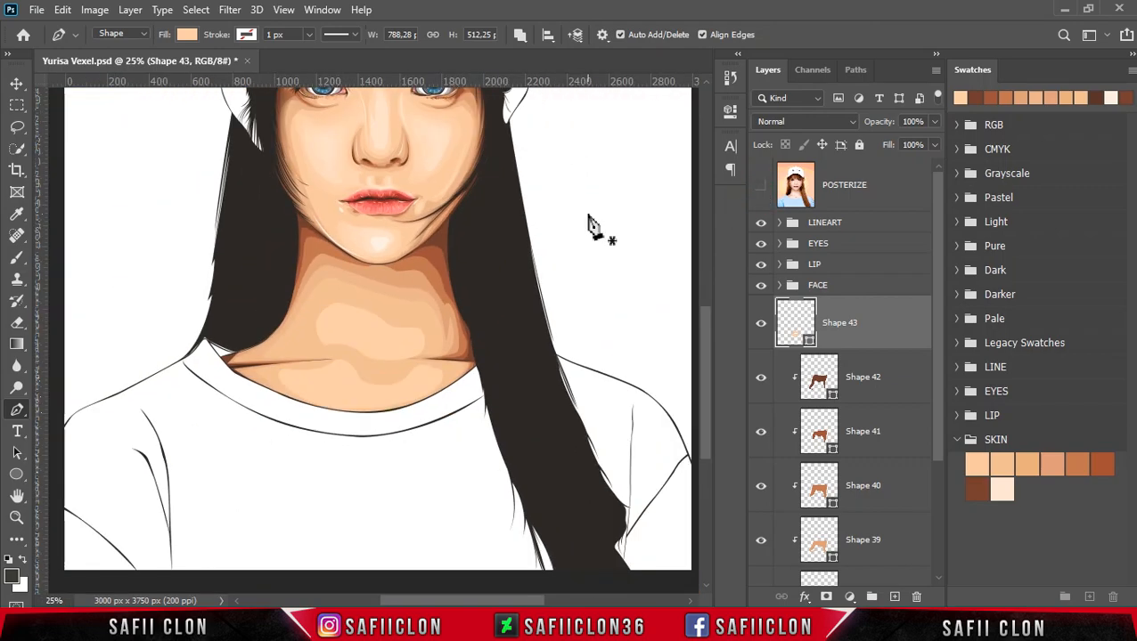
pyautogui.scroll(1, 588, 223)
pyautogui.scroll(2, 588, 223)
pyautogui.scroll(-3, 703, 316)
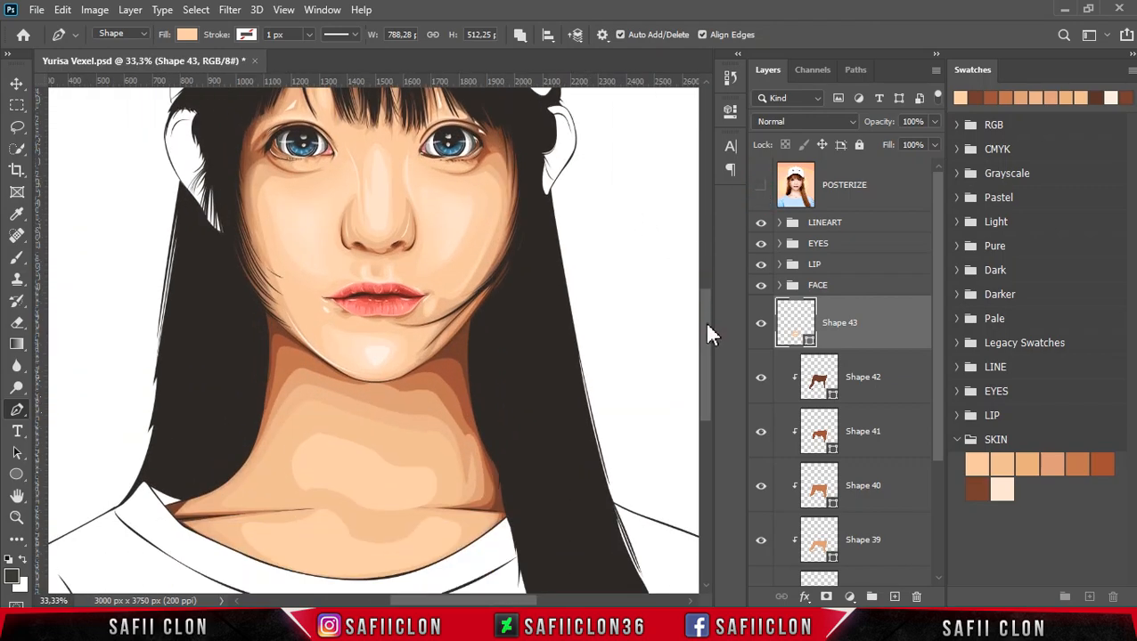
pyautogui.keyDown('ctrl'); pyautogui.click(405, 436); pyautogui.keyUp('ctrl')
pyautogui.moveTo(382, 431)
pyautogui.mouseDown()
pyautogui.moveTo(398, 442)
pyautogui.moveTo(381, 418)
pyautogui.mouseUp()
pyautogui.moveTo(353, 464); pyautogui.dragTo(276, 468)
pyautogui.moveTo(381, 419); pyautogui.dragTo(438, 468)
pyautogui.moveTo(353, 477); pyautogui.dragTo(277, 414)
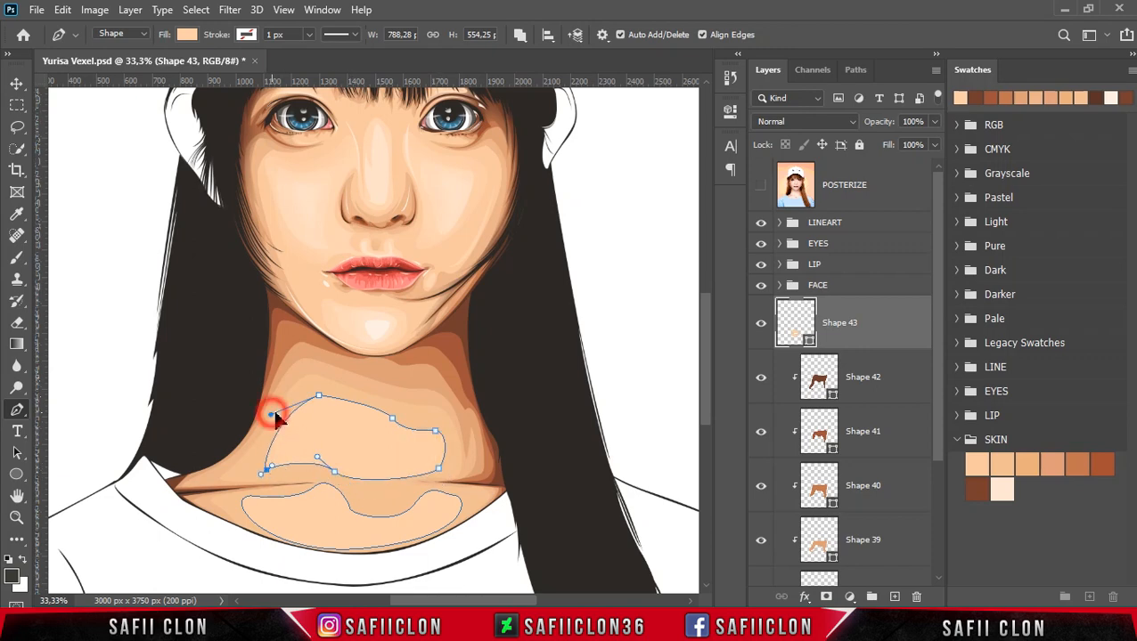
# Clip the throat and chest highlight layer to the neck skin base and add a layer mask to it
pyautogui.rightClick(886, 326)
pyautogui.click(903, 321)
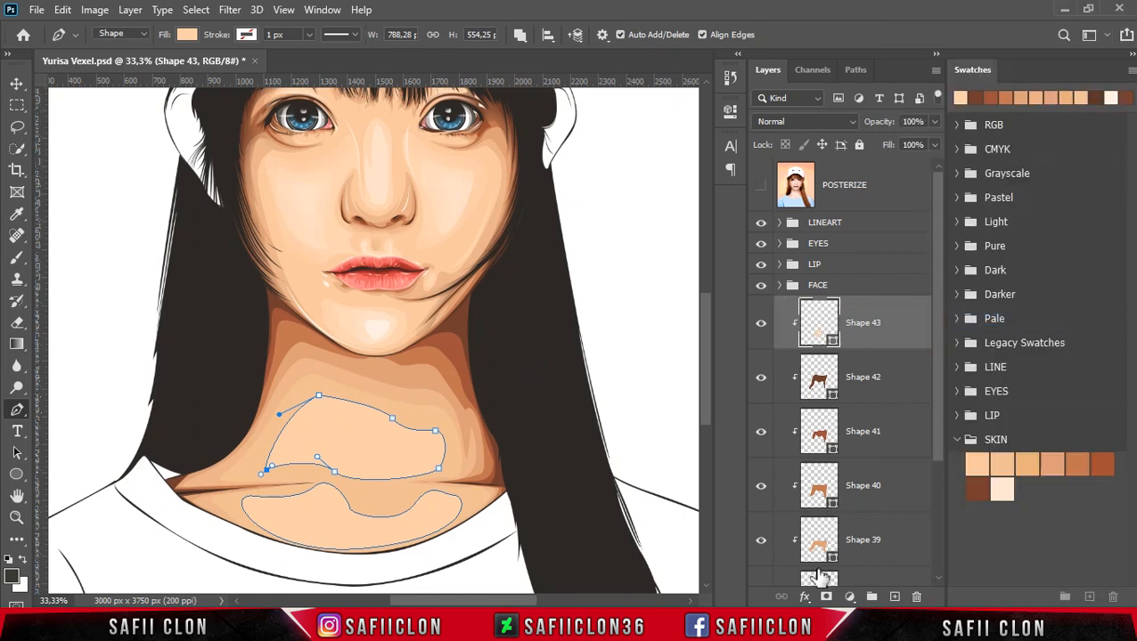
pyautogui.click(826, 598)
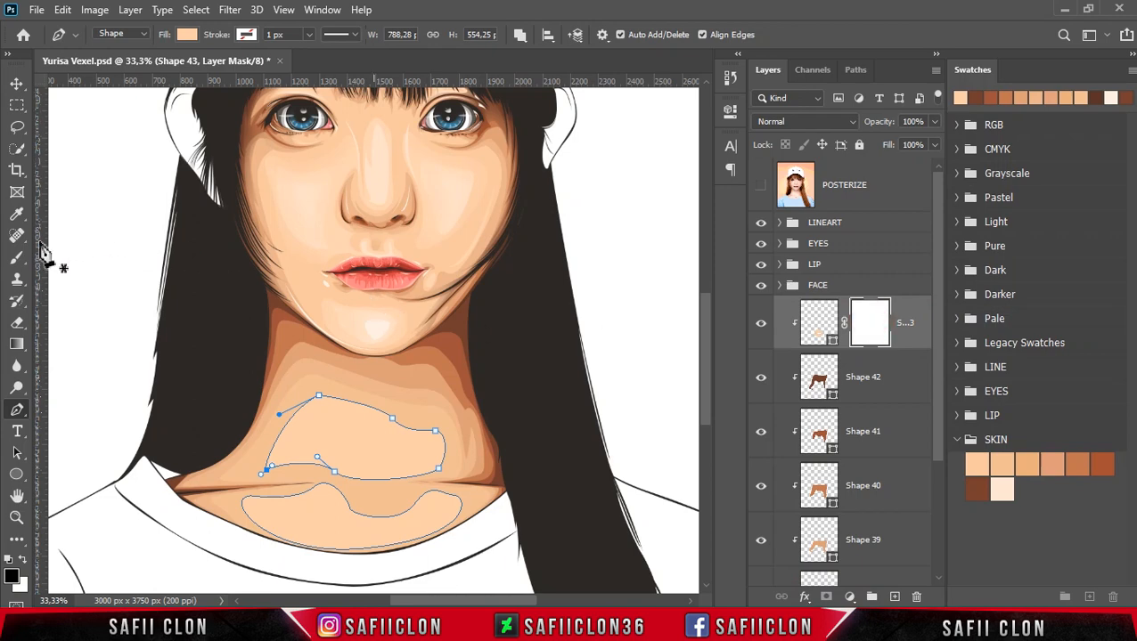
# Set up the Brush tool with a soft round tip of 91 px and 12% opacity
pyautogui.rightClick(21, 263)
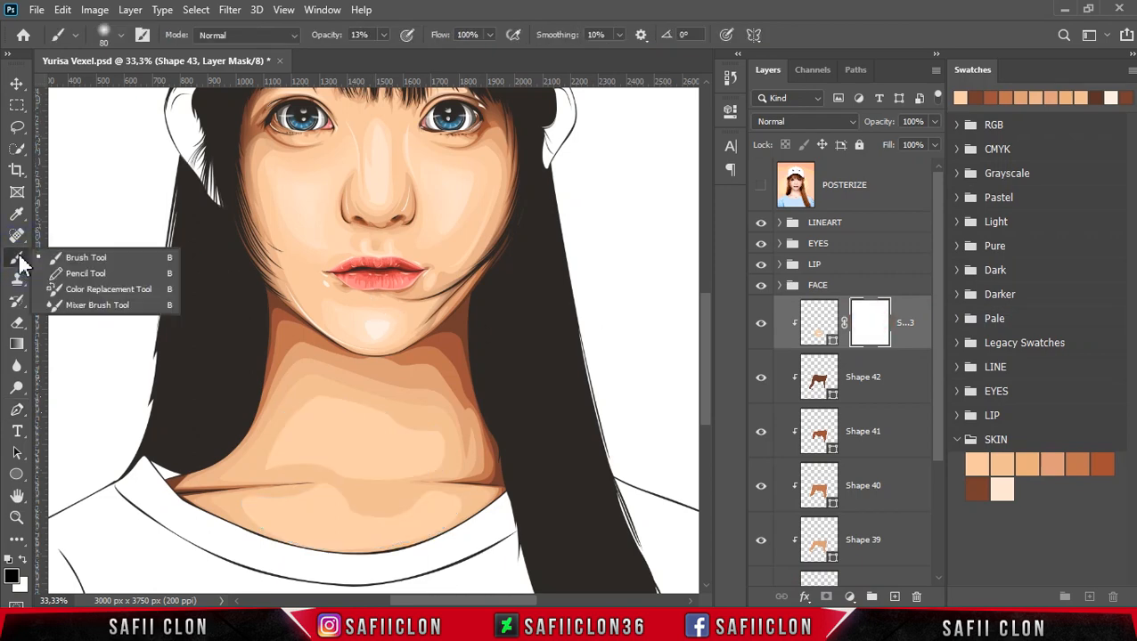
pyautogui.click(55, 258)
pyautogui.click(121, 35)
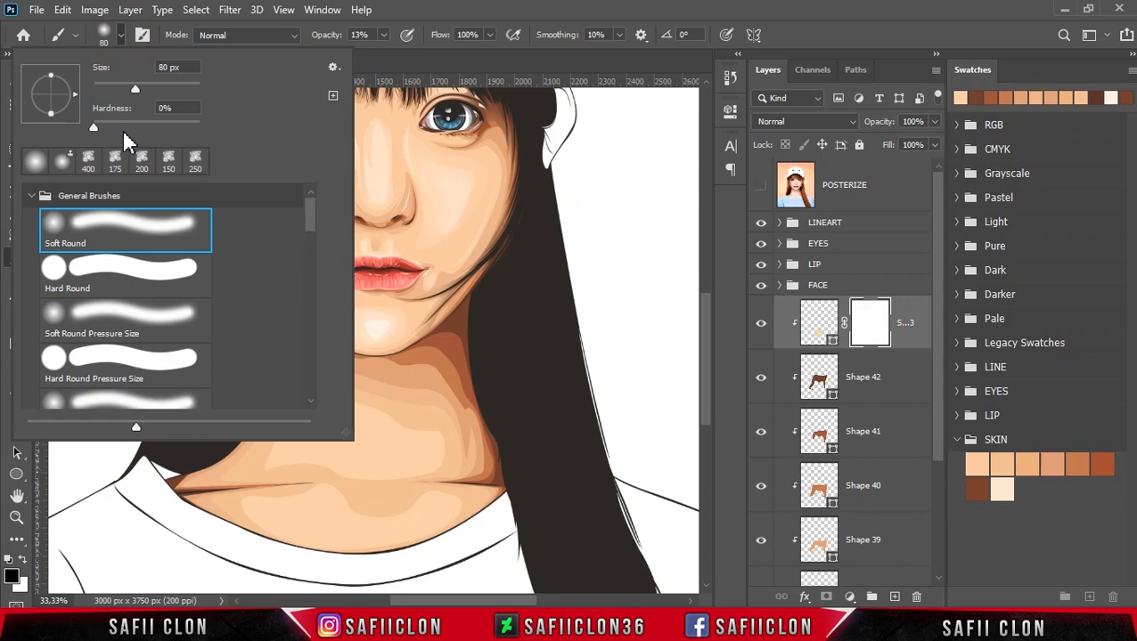
pyautogui.click(104, 36)
pyautogui.click(383, 35)
pyautogui.moveTo(384, 53); pyautogui.dragTo(387, 53)
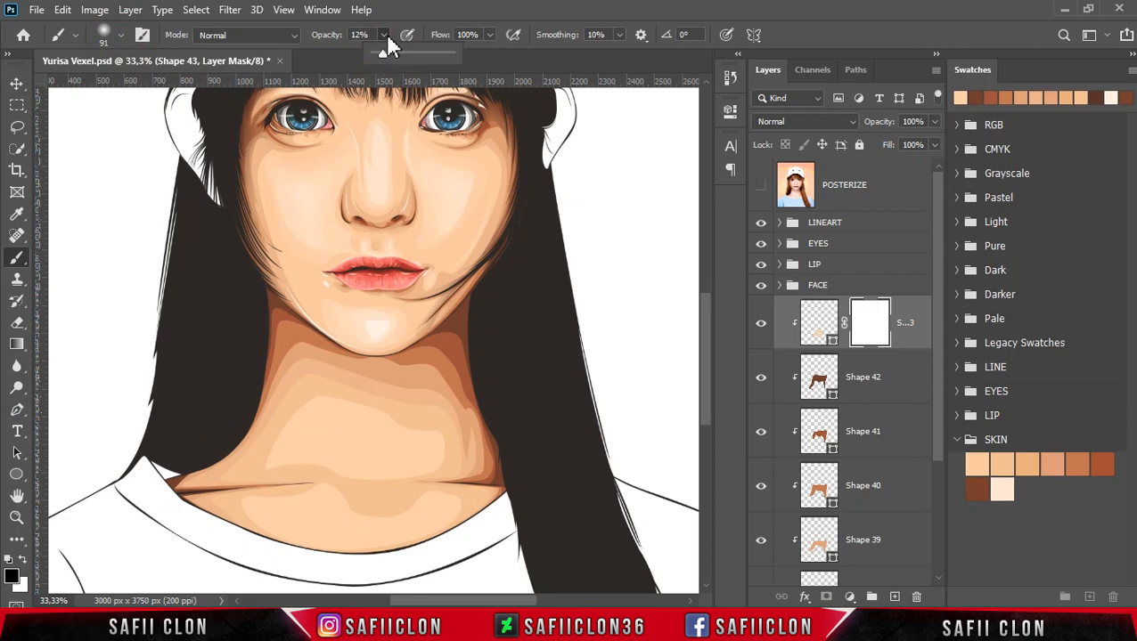
pyautogui.click(387, 39)
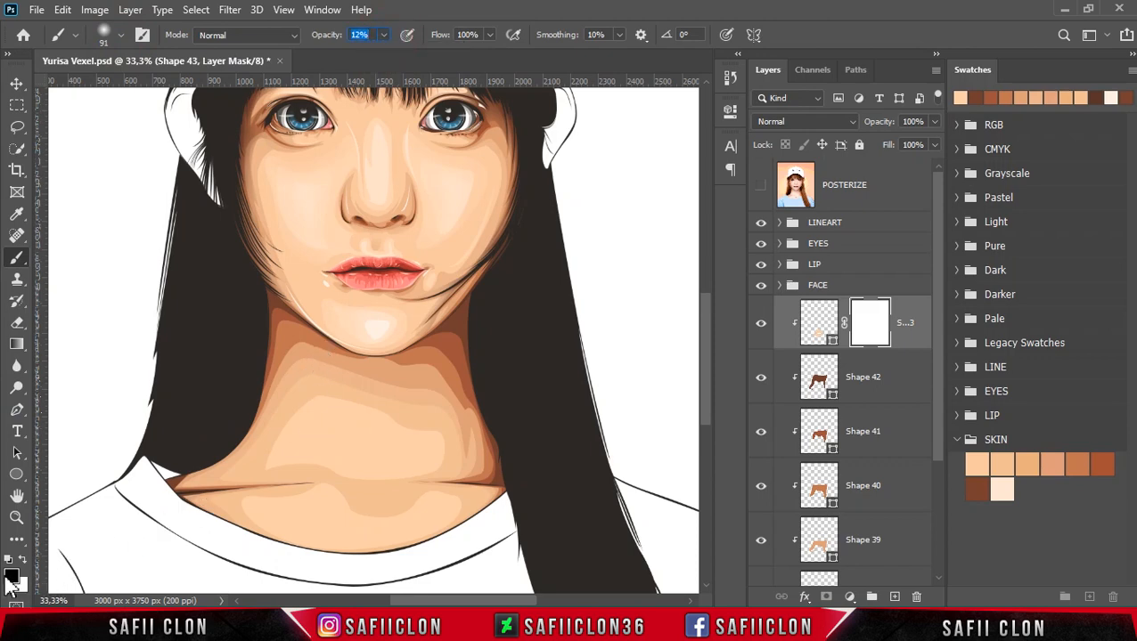
# Enlarge the brush to 175 px and paint black on the mask to fade the throat and chest highlights into the skin
pyautogui.click(272, 459)
pyautogui.press(']')
pyautogui.press(']')
pyautogui.press(']')
pyautogui.press(']')
pyautogui.click(343, 485)
pyautogui.moveTo(393, 494)
pyautogui.mouseDown()
pyautogui.moveTo(323, 495)
pyautogui.moveTo(366, 508)
pyautogui.mouseUp()
pyautogui.moveTo(371, 418)
pyautogui.mouseDown()
pyautogui.moveTo(468, 439)
pyautogui.moveTo(406, 457)
pyautogui.mouseUp()
pyautogui.moveTo(317, 398); pyautogui.dragTo(274, 452)
pyautogui.moveTo(368, 419); pyautogui.dragTo(452, 436)
pyautogui.moveTo(356, 472); pyautogui.dragTo(281, 479)
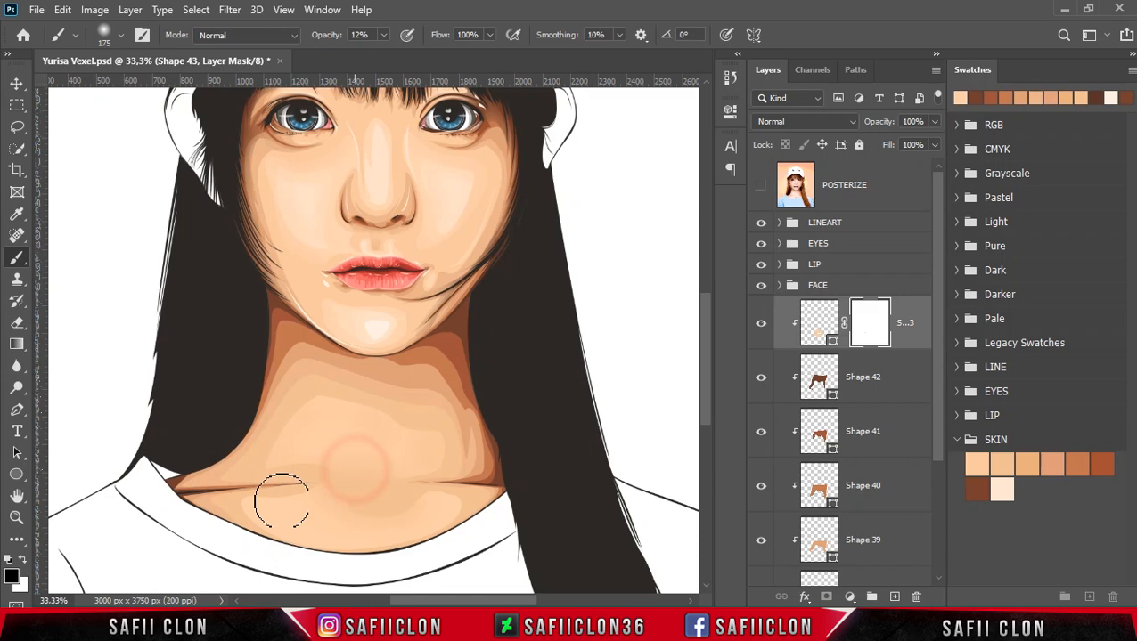
pyautogui.moveTo(365, 544)
pyautogui.mouseDown()
pyautogui.moveTo(444, 497)
pyautogui.moveTo(434, 508)
pyautogui.moveTo(303, 448)
pyautogui.mouseUp()
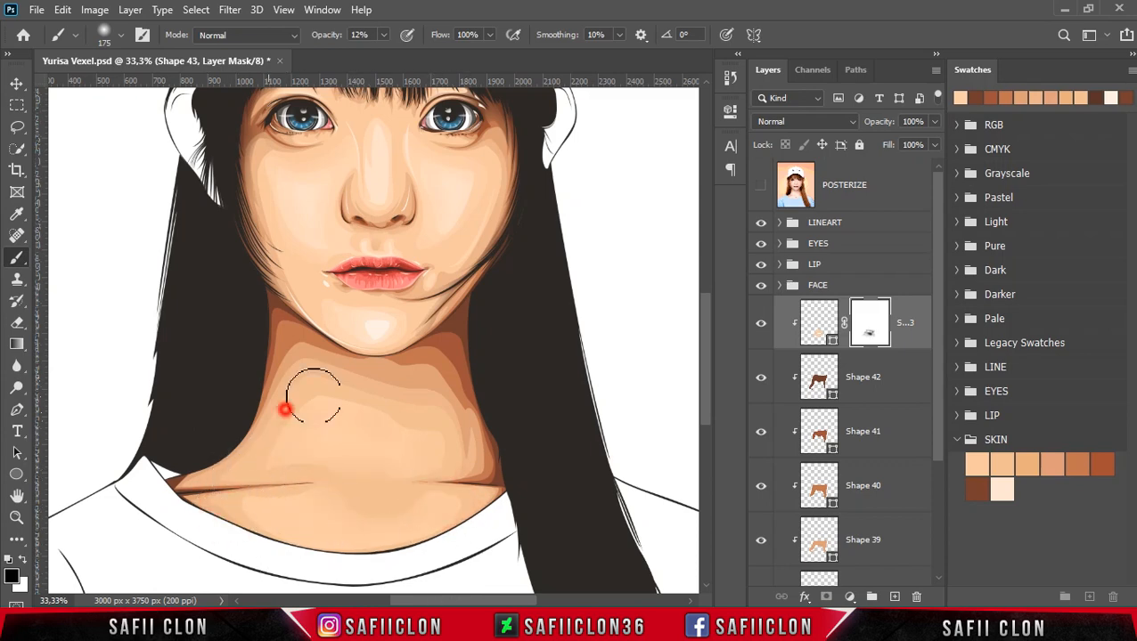
# Compare the shaded neck and face with the posterized reference by toggling the reference's visibility
pyautogui.scroll(-3, 556, 346)
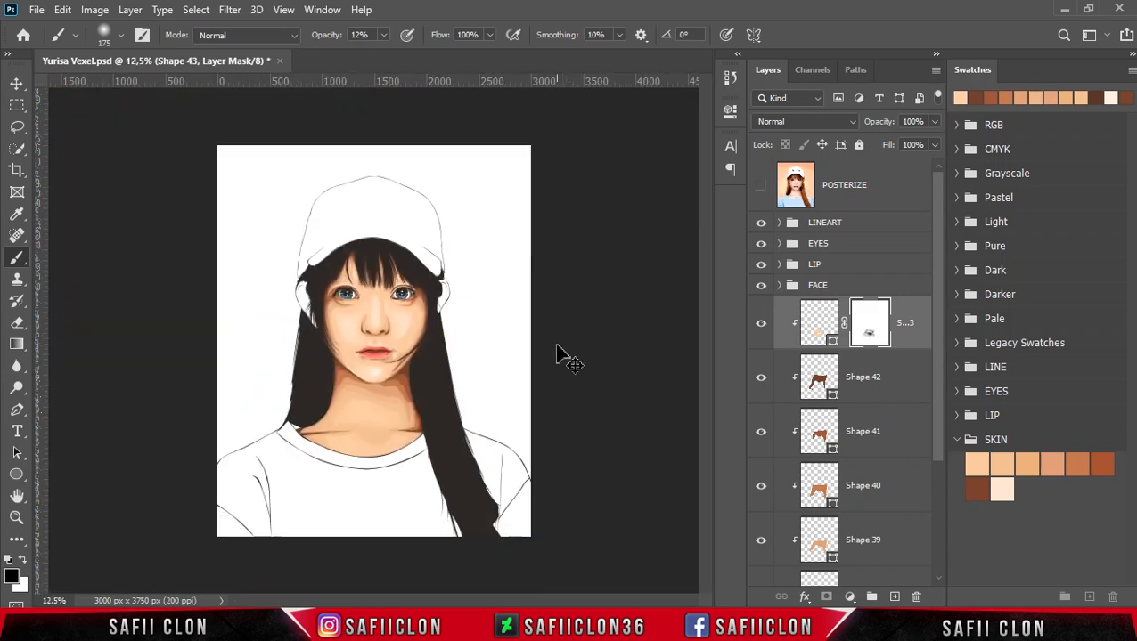
pyautogui.scroll(2, 555, 345)
pyautogui.scroll(1, 557, 350)
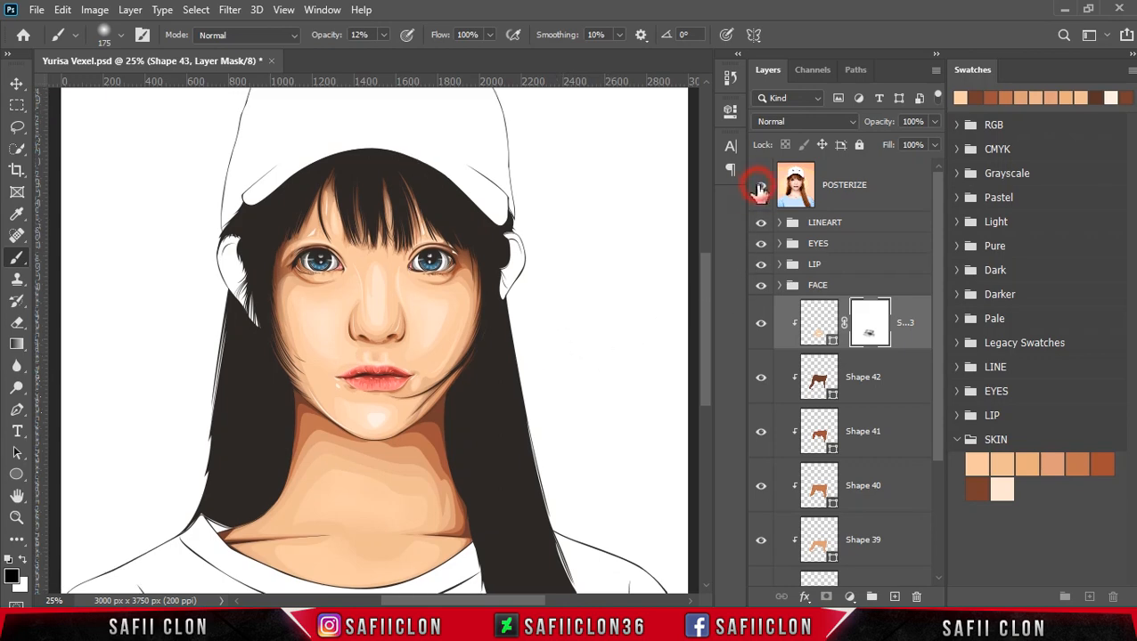
pyautogui.click(760, 189)
pyautogui.click(758, 189)
pyautogui.click(759, 191)
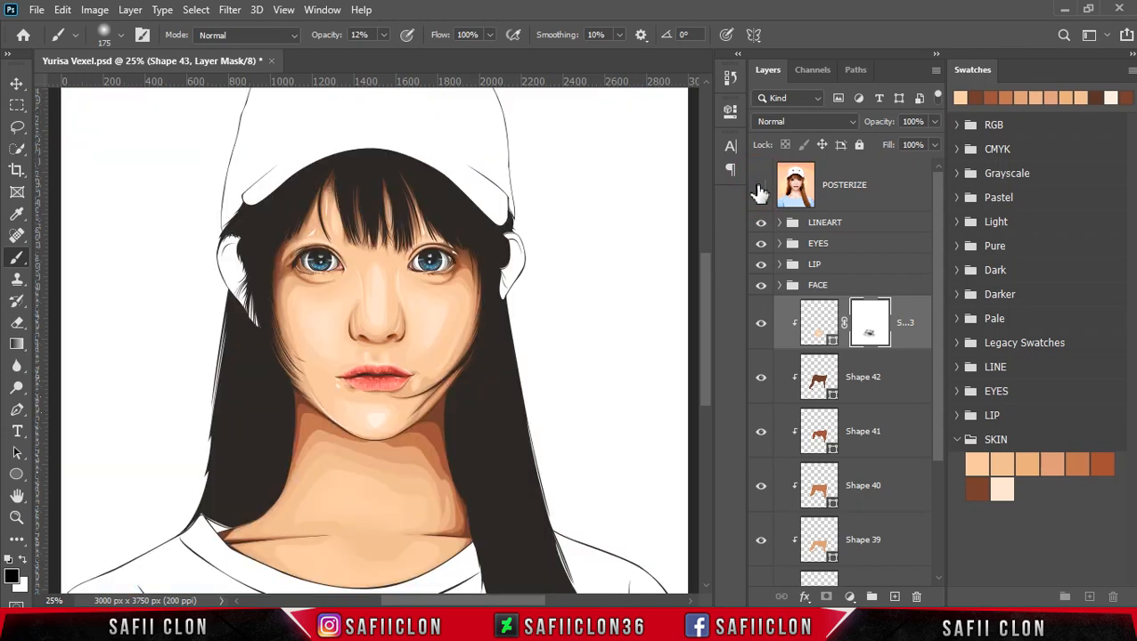
# Group the neck layers from Shape 37 through Shape 43 into a new group named NECK
pyautogui.moveTo(707, 364); pyautogui.dragTo(707, 352)
pyautogui.click(913, 322)
pyautogui.scroll(-4, 910, 401)
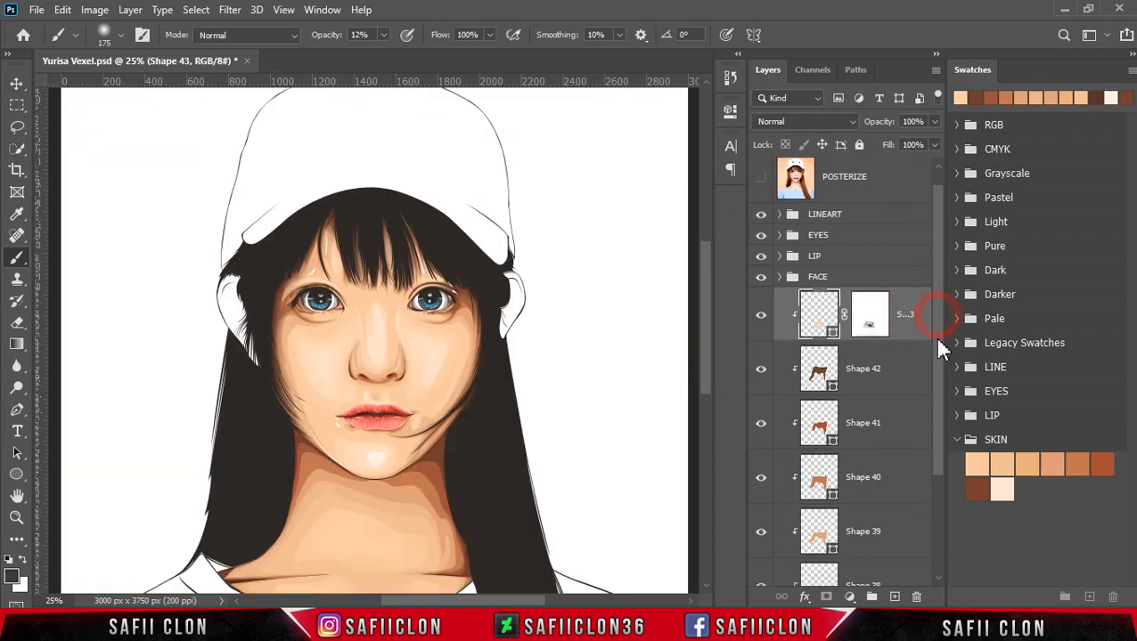
pyautogui.keyDown('shift'); pyautogui.click(894, 482); pyautogui.keyUp('shift')
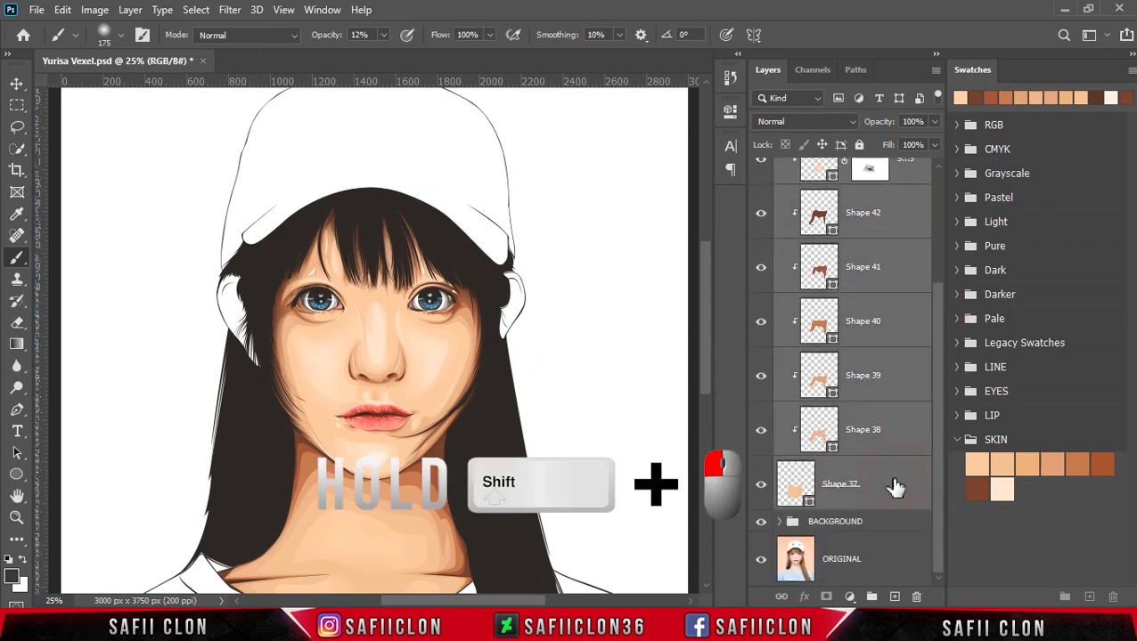
pyautogui.rightClick(878, 476)
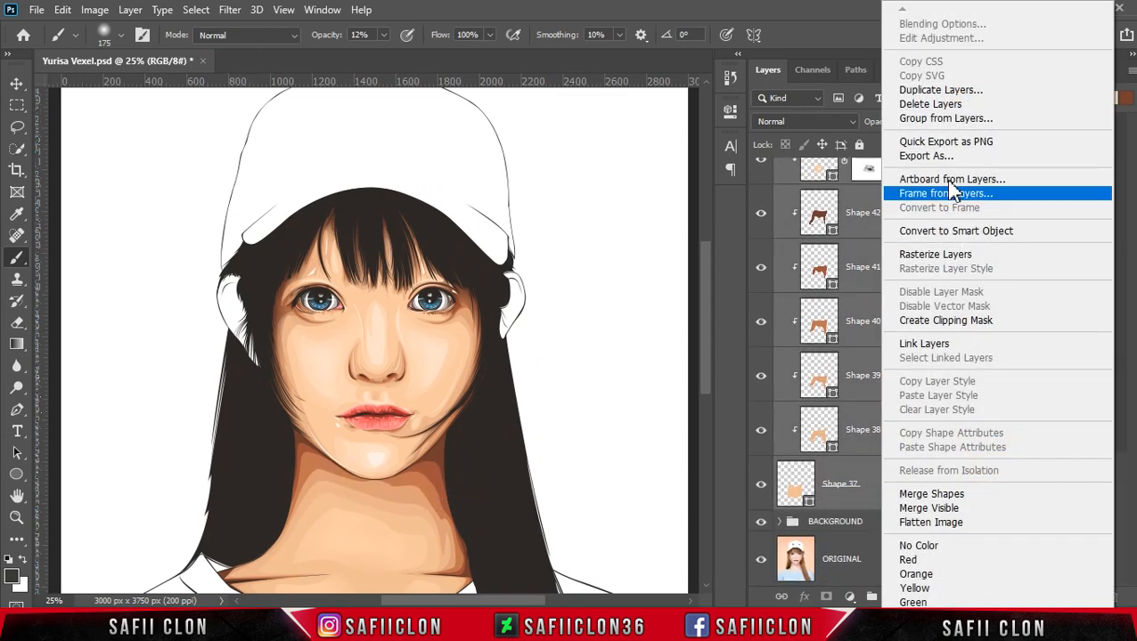
pyautogui.click(942, 118)
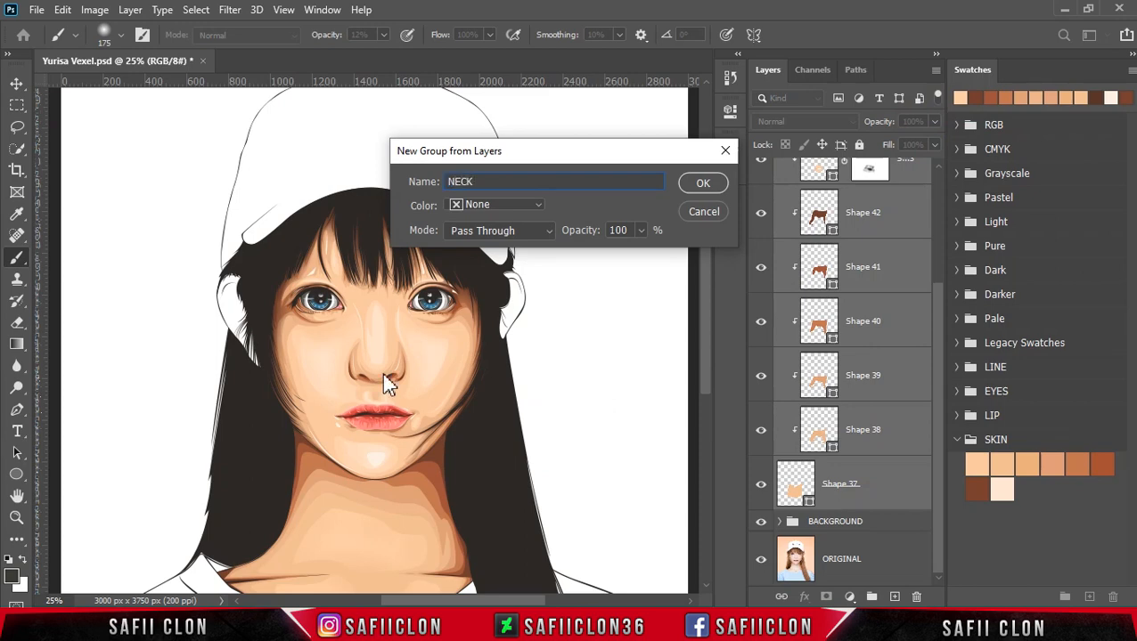
pyautogui.click(703, 183)
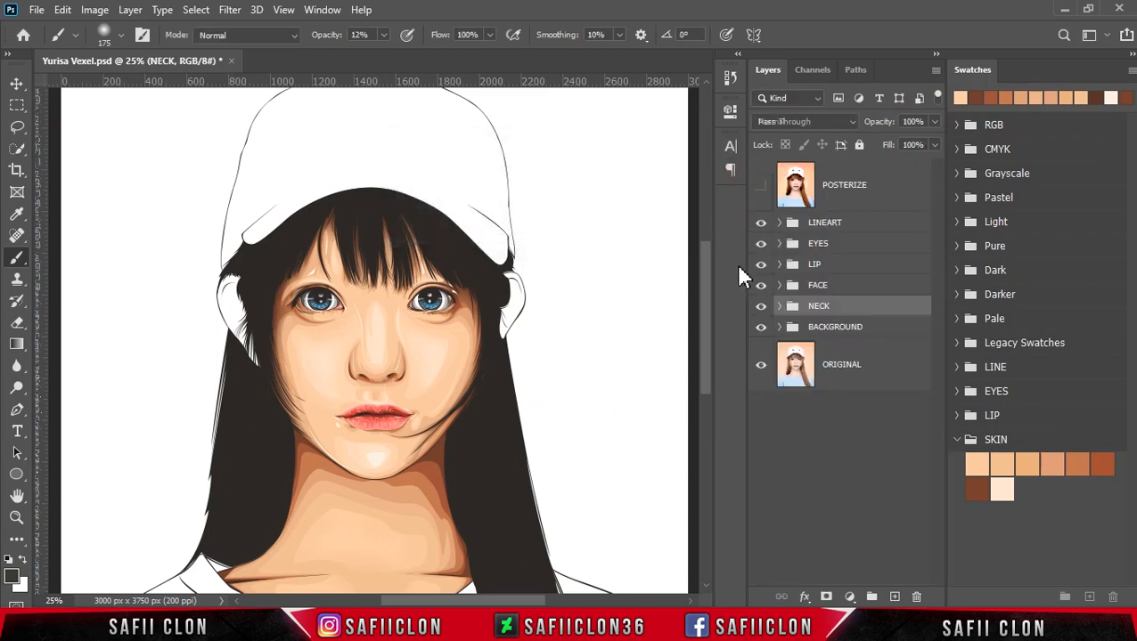
# Check what the NECK group contains by hiding it and showing it again
pyautogui.click(761, 306)
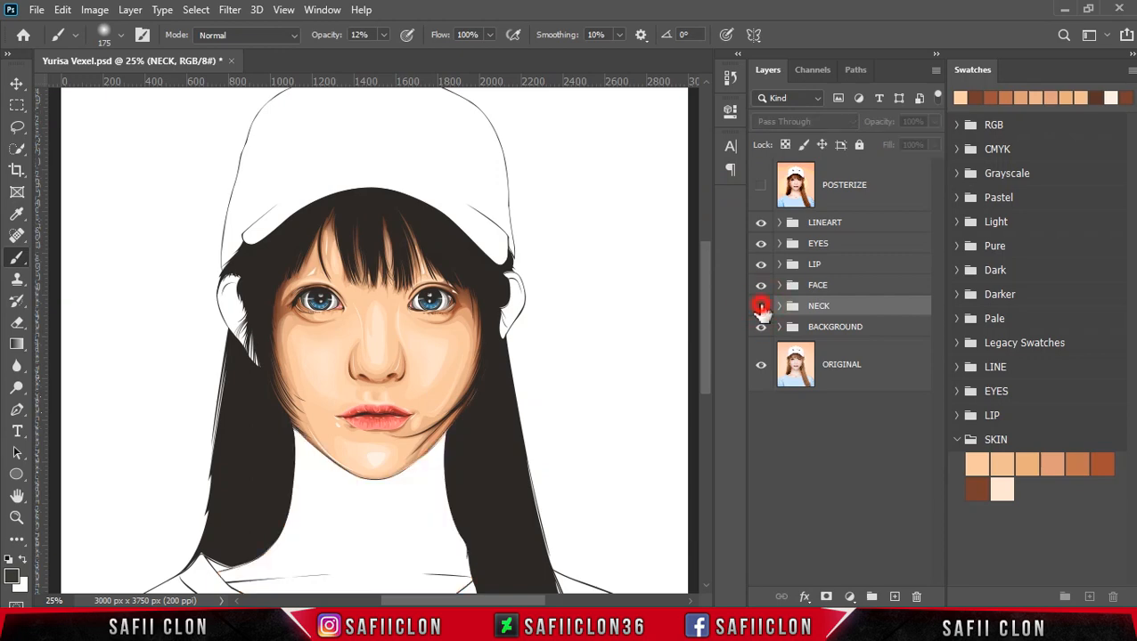
pyautogui.click(760, 306)
pyautogui.moveTo(709, 279)
pyautogui.mouseDown()
pyautogui.moveTo(704, 269)
pyautogui.moveTo(708, 292)
pyautogui.mouseUp()
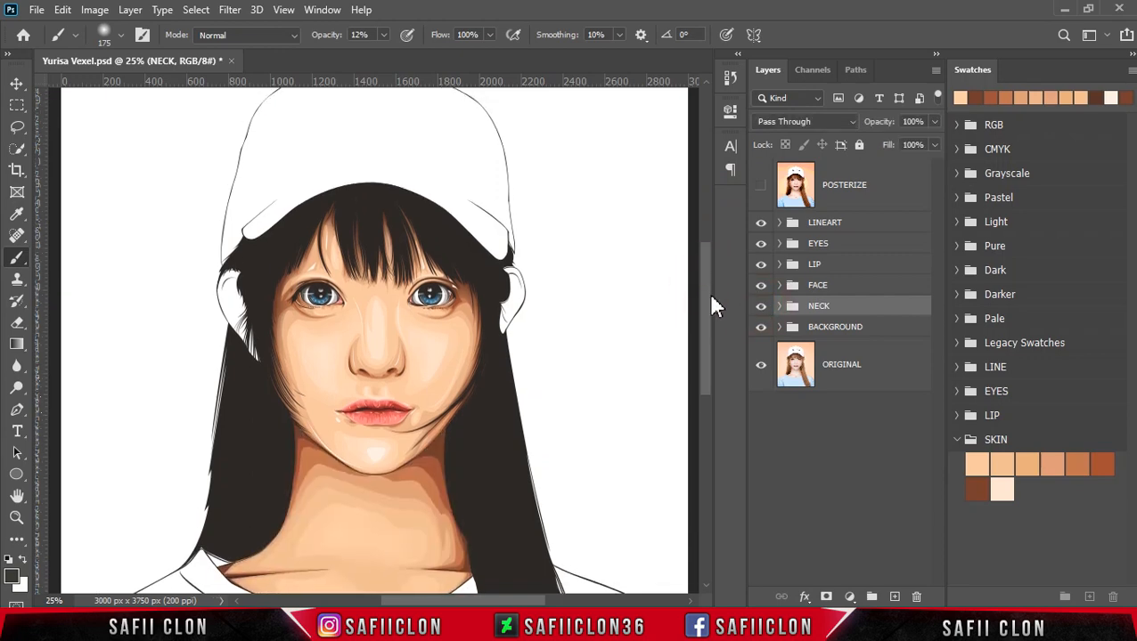
# Select the BACKGROUND group and set the Pen tool to Shape mode with each path on a new layer
pyautogui.click(875, 331)
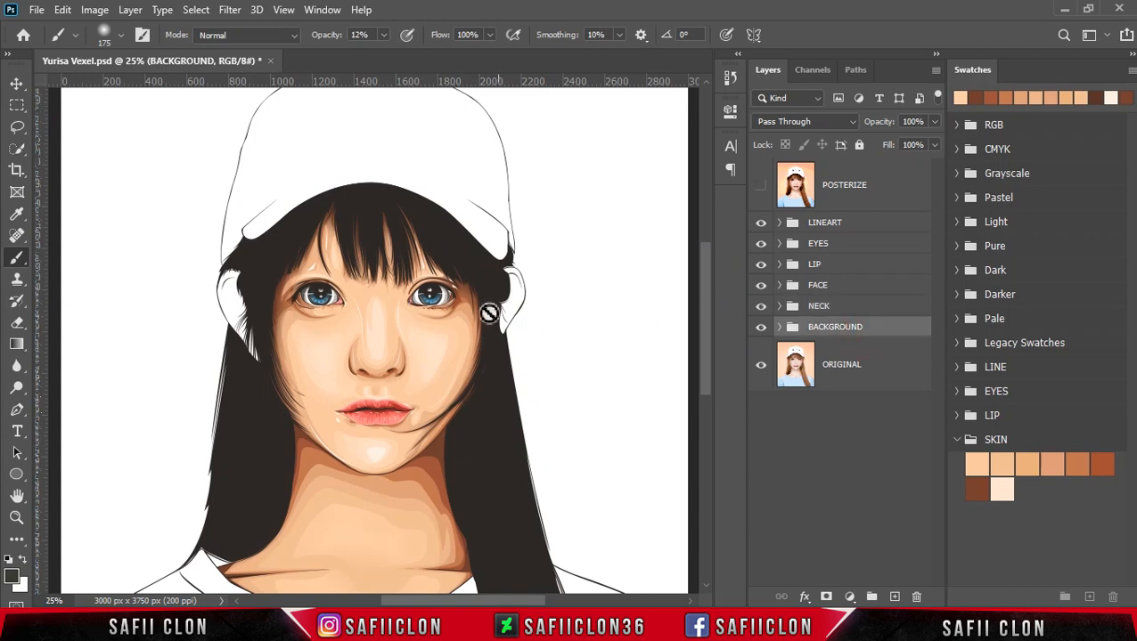
pyautogui.moveTo(18, 417); pyautogui.dragTo(72, 412)
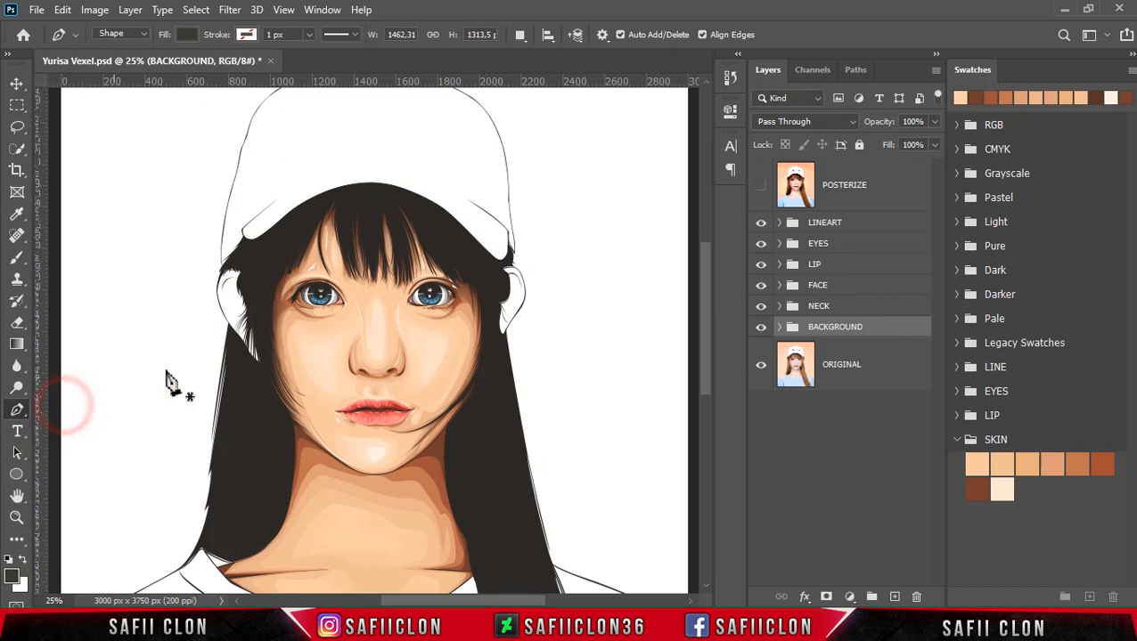
pyautogui.click(141, 34)
pyautogui.click(143, 43)
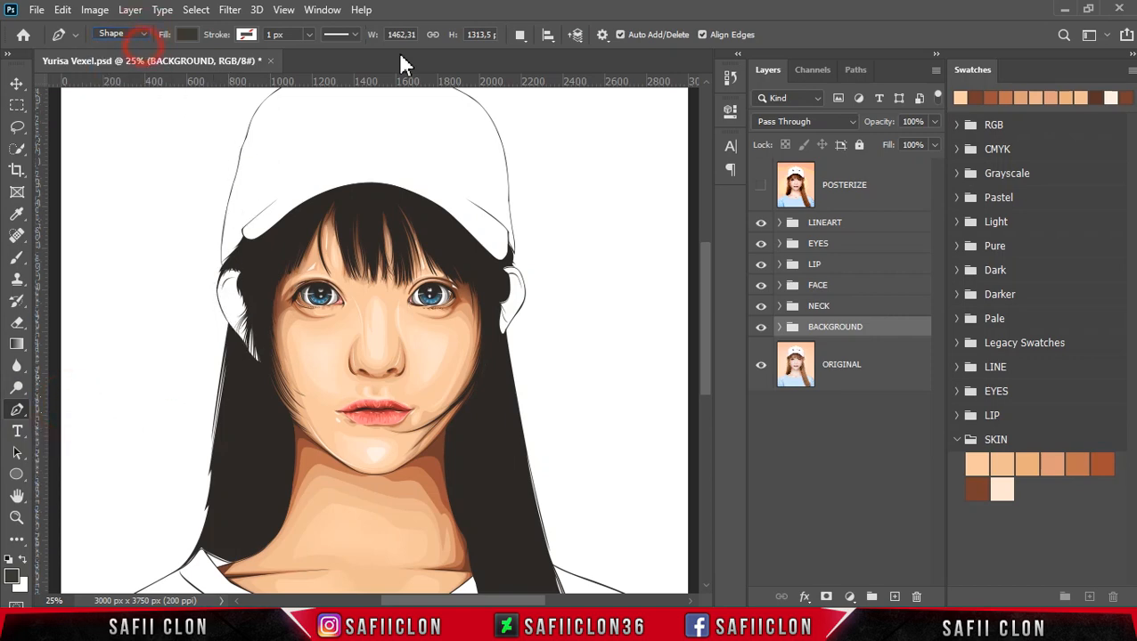
pyautogui.click(520, 36)
pyautogui.click(535, 56)
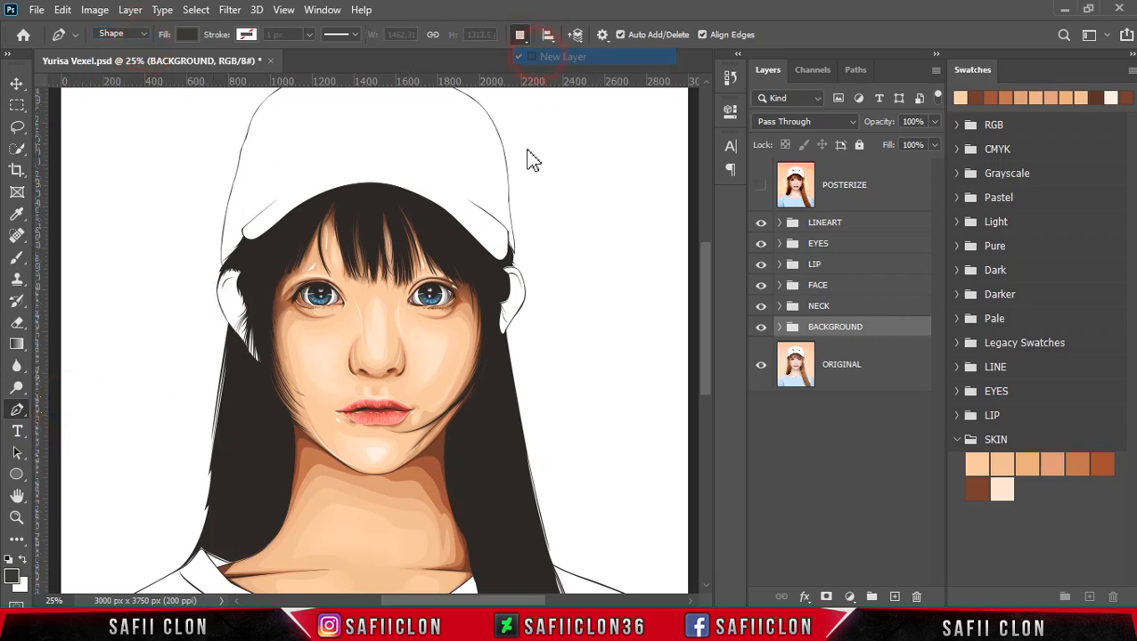
# Draw a closed base shape of about 220 × 453 px over the ear on the portrait's left side
pyautogui.hotkey('ctrl', '+')
pyautogui.hotkey('ctrl', '+')
pyautogui.hotkey('ctrl', '+')
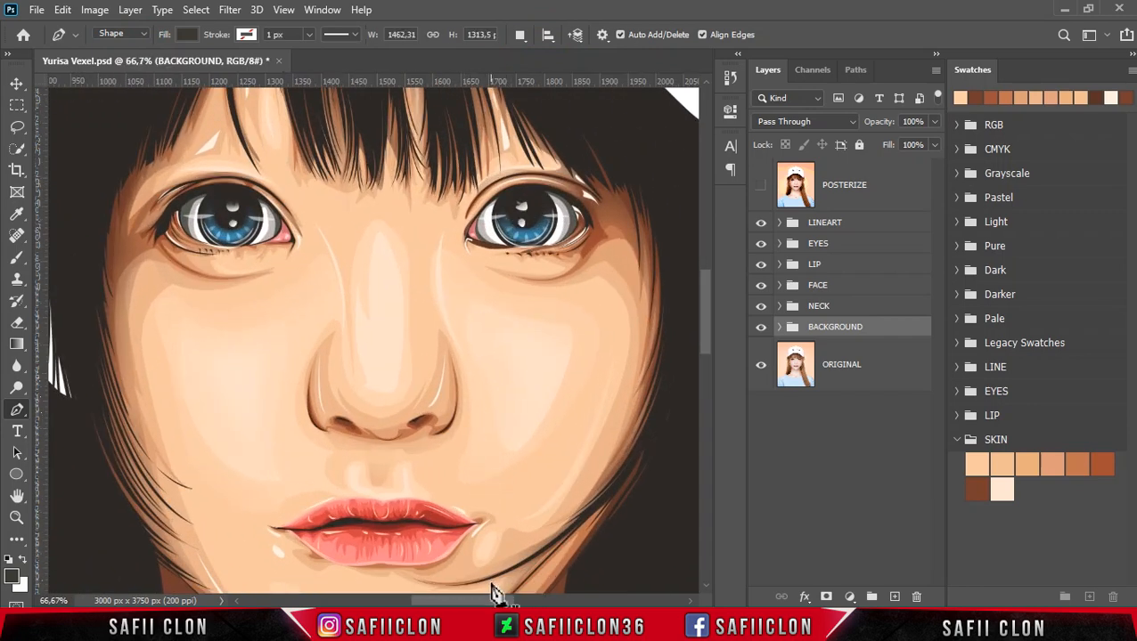
pyautogui.moveTo(492, 601); pyautogui.dragTo(453, 600)
pyautogui.scroll(3, 342, 437)
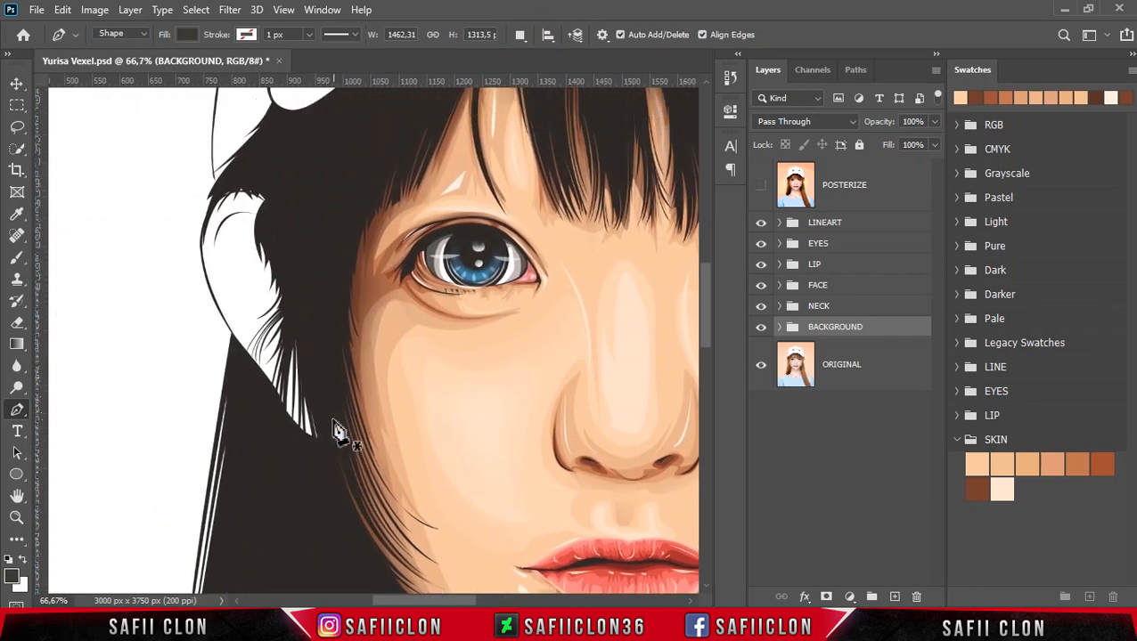
pyautogui.scroll(1, 302, 412)
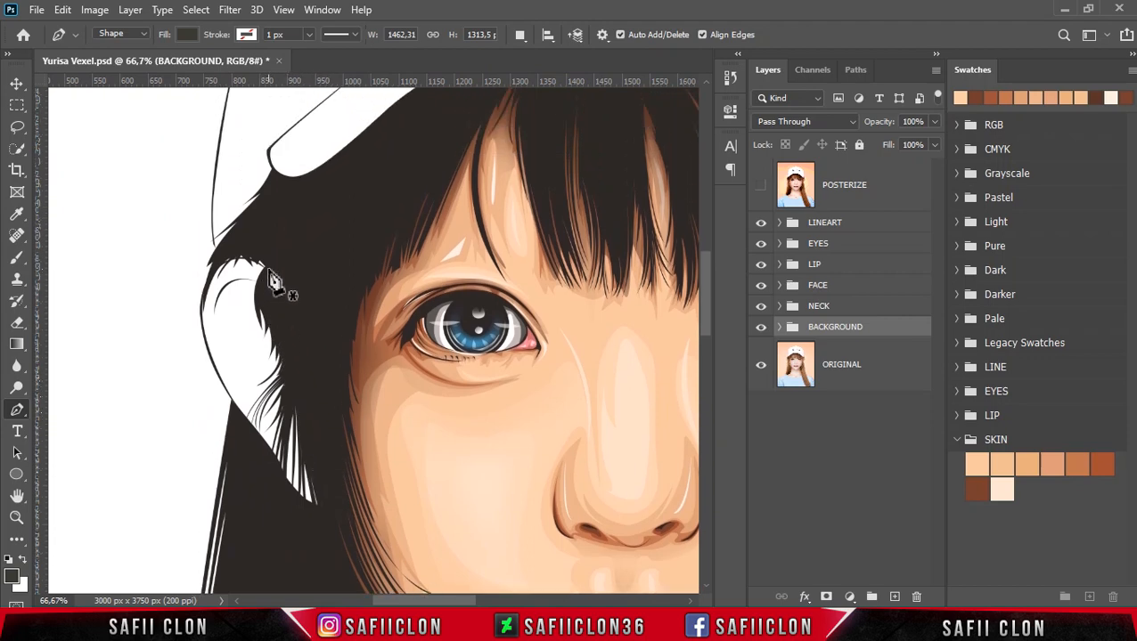
pyautogui.click(267, 268)
pyautogui.moveTo(210, 272); pyautogui.dragTo(196, 310)
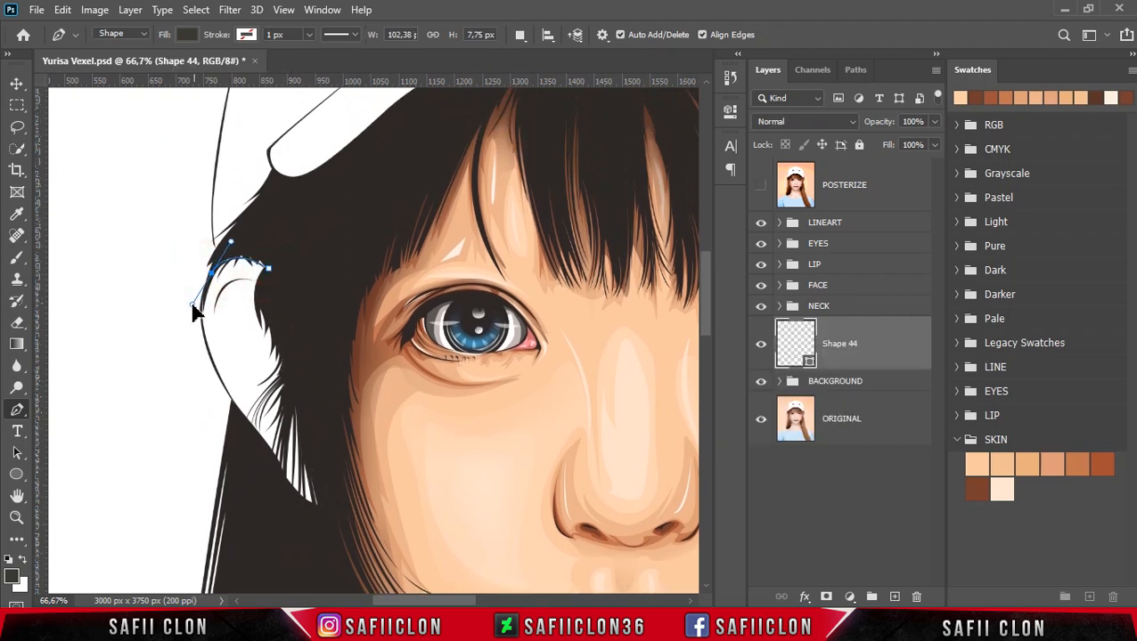
pyautogui.moveTo(233, 404); pyautogui.dragTo(260, 437)
pyautogui.moveTo(310, 509); pyautogui.dragTo(329, 508)
pyautogui.moveTo(315, 317); pyautogui.dragTo(303, 296)
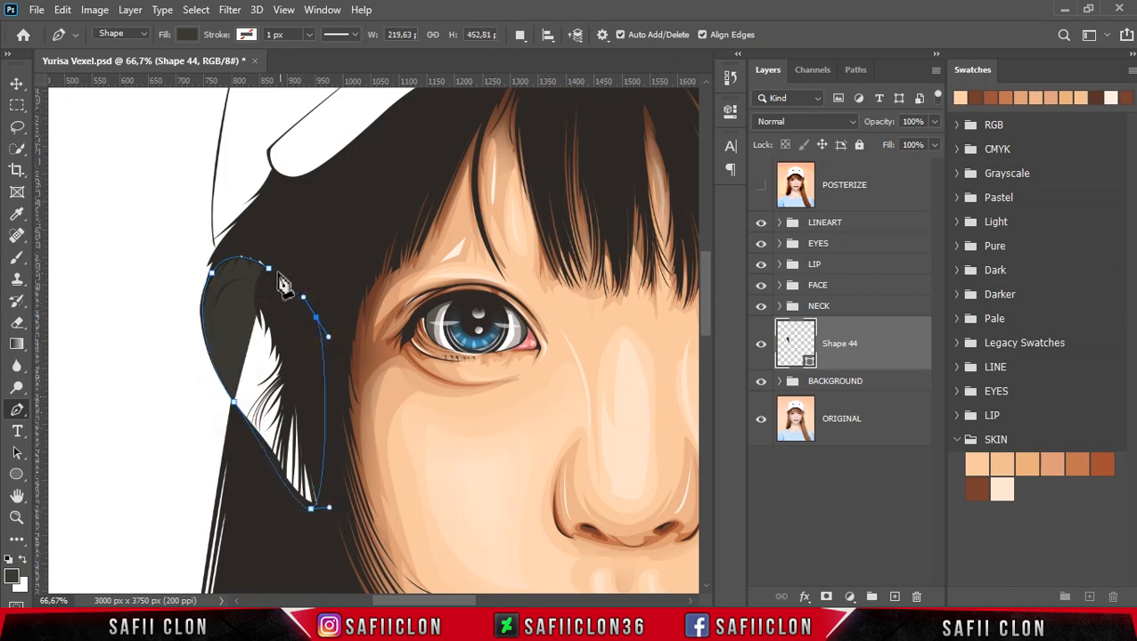
pyautogui.click(269, 267)
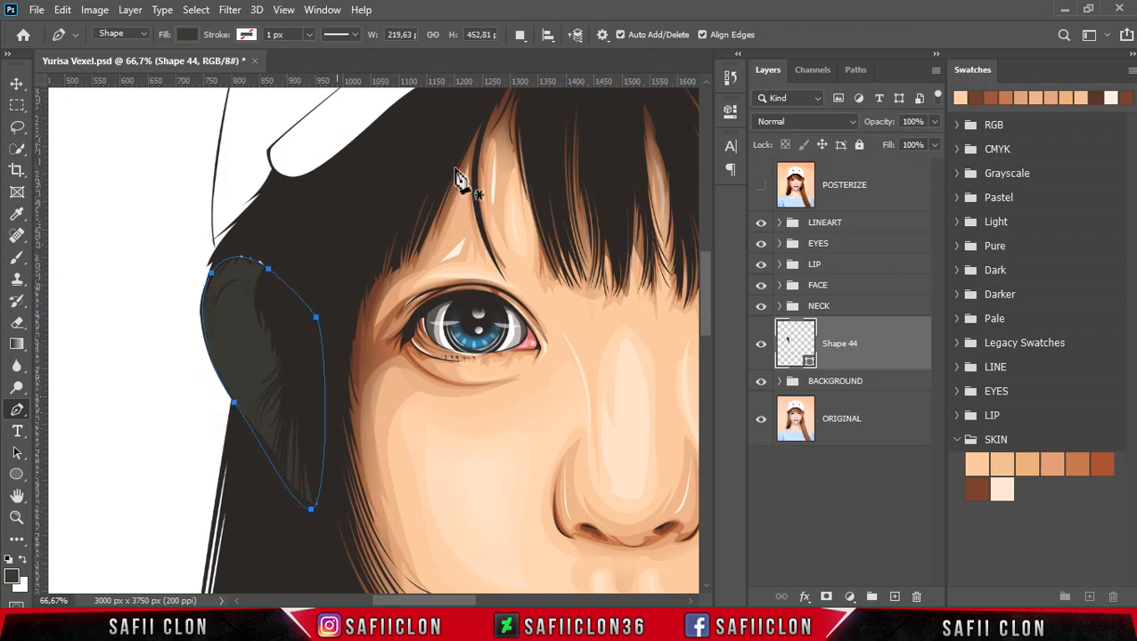
# Switch the path operation to Combine Shapes and outline the opposite ear on the same shape layer
pyautogui.click(520, 35)
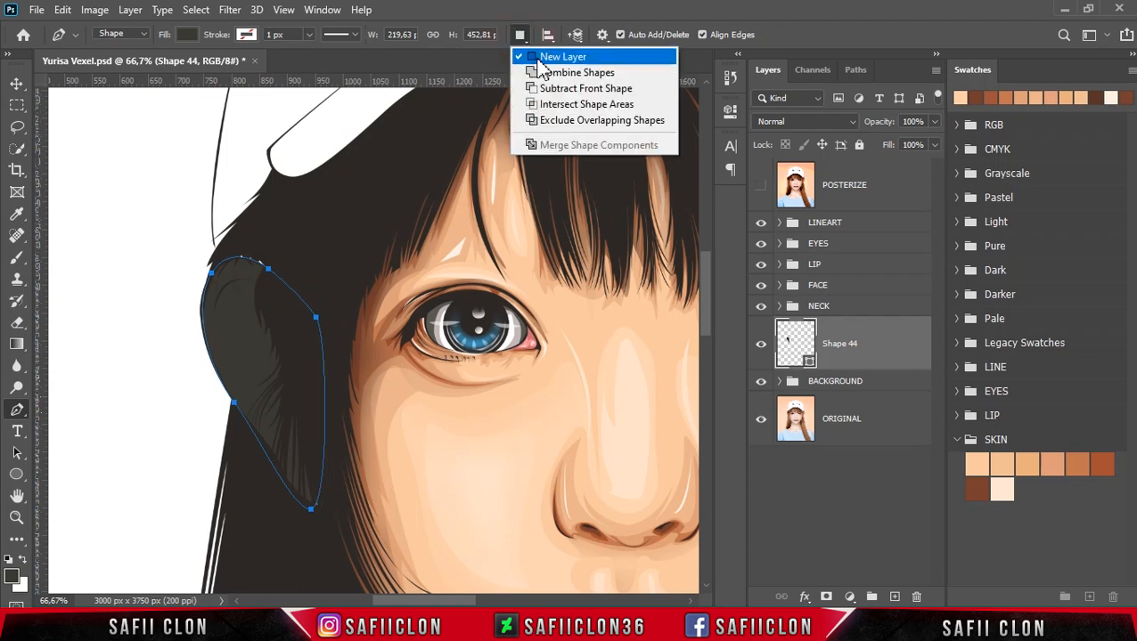
pyautogui.click(550, 77)
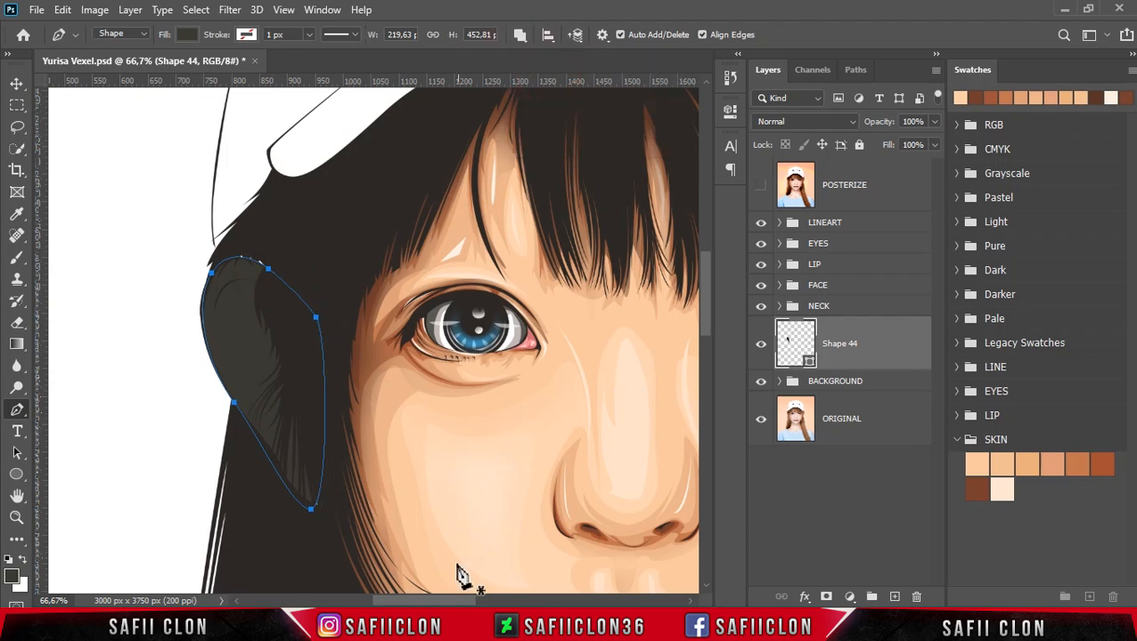
pyautogui.moveTo(452, 605); pyautogui.dragTo(514, 606)
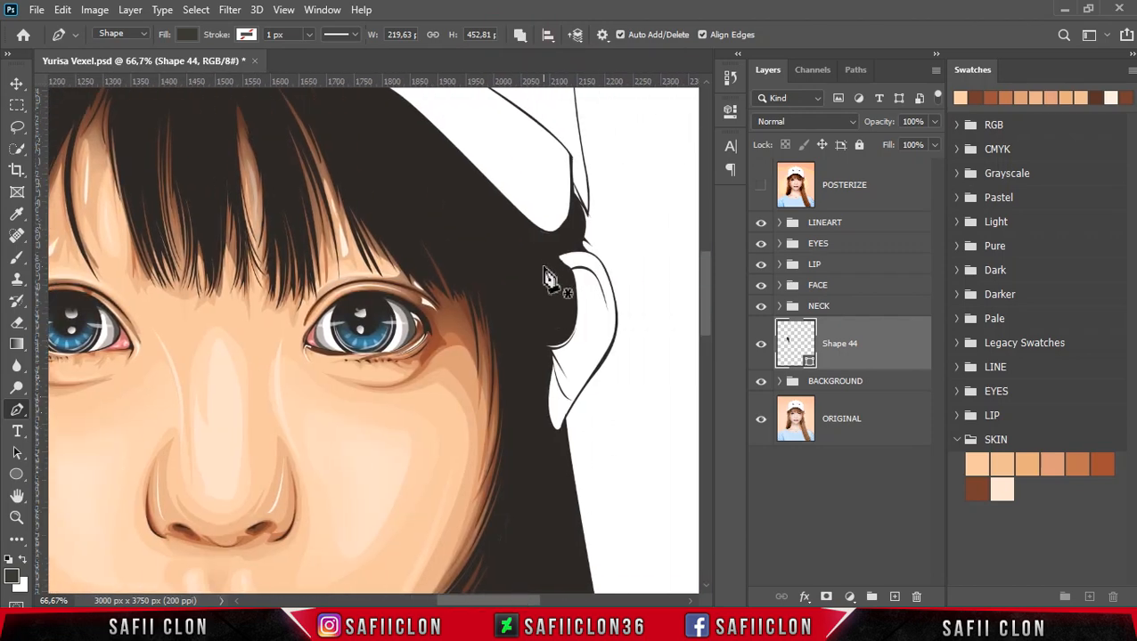
pyautogui.moveTo(554, 259); pyautogui.dragTo(588, 253)
pyautogui.moveTo(615, 319); pyautogui.dragTo(586, 386)
pyautogui.keyDown('alt'); pyautogui.click(617, 319); pyautogui.keyUp('alt')
pyautogui.moveTo(559, 432); pyautogui.dragTo(555, 448)
pyautogui.moveTo(542, 427); pyautogui.dragTo(530, 387)
pyautogui.moveTo(533, 294); pyautogui.dragTo(538, 286)
pyautogui.click(554, 257)
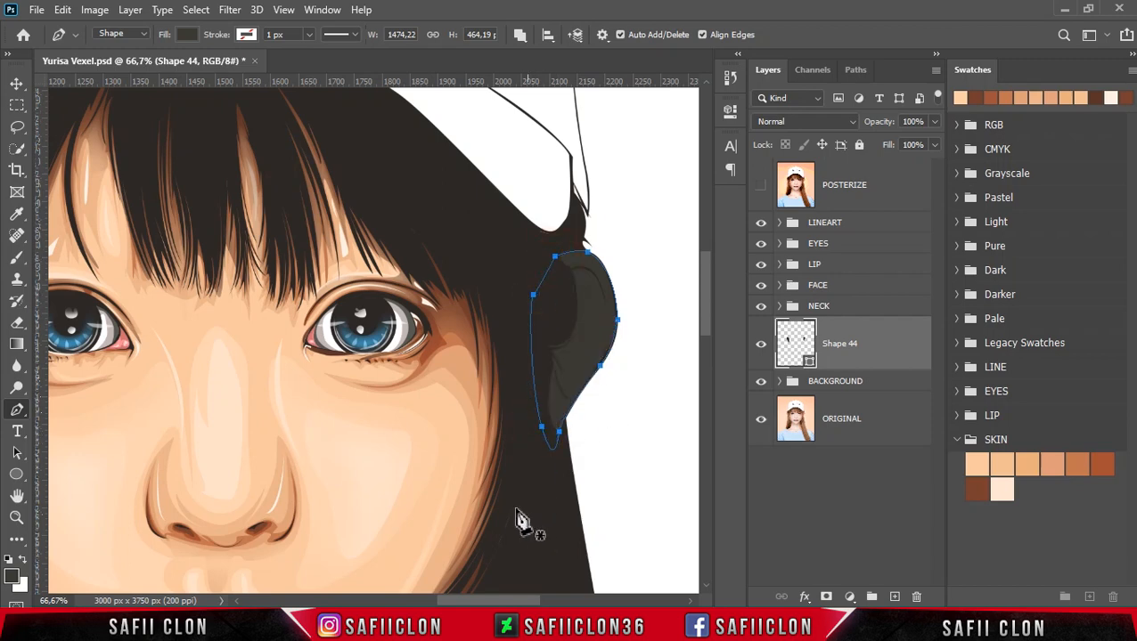
# Recolour the ear base shapes with the skin tone f9c9a1 sampled from the face
pyautogui.hotkey('ctrl', '-')
pyautogui.moveTo(516, 600); pyautogui.dragTo(498, 600)
pyautogui.click(808, 363)
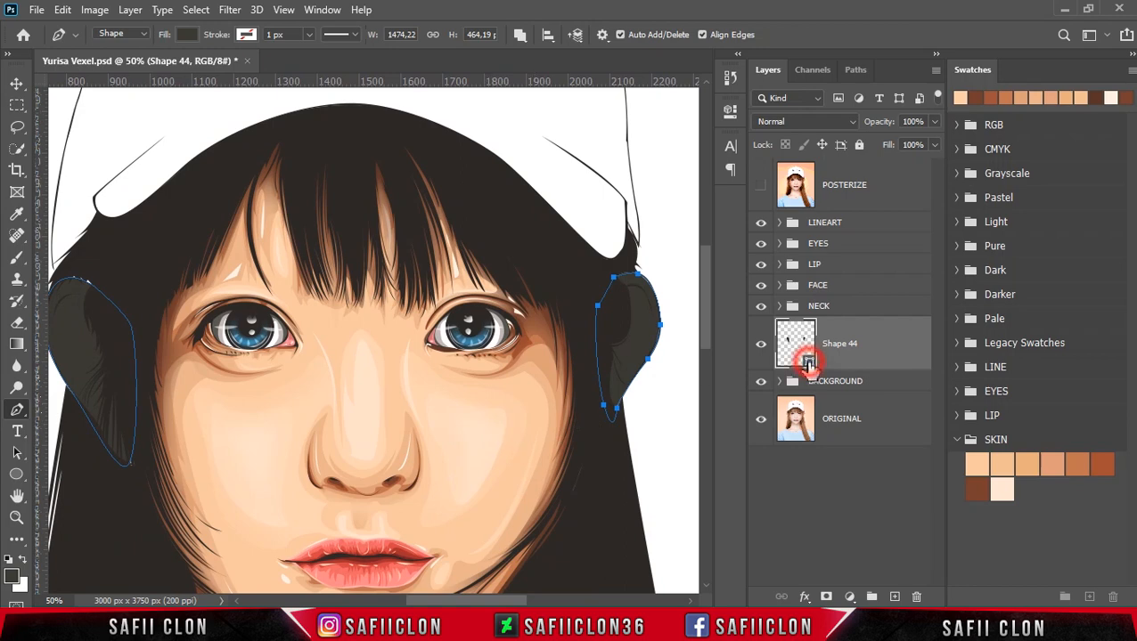
pyautogui.doubleClick(808, 363)
pyautogui.moveTo(847, 57); pyautogui.dragTo(819, 57)
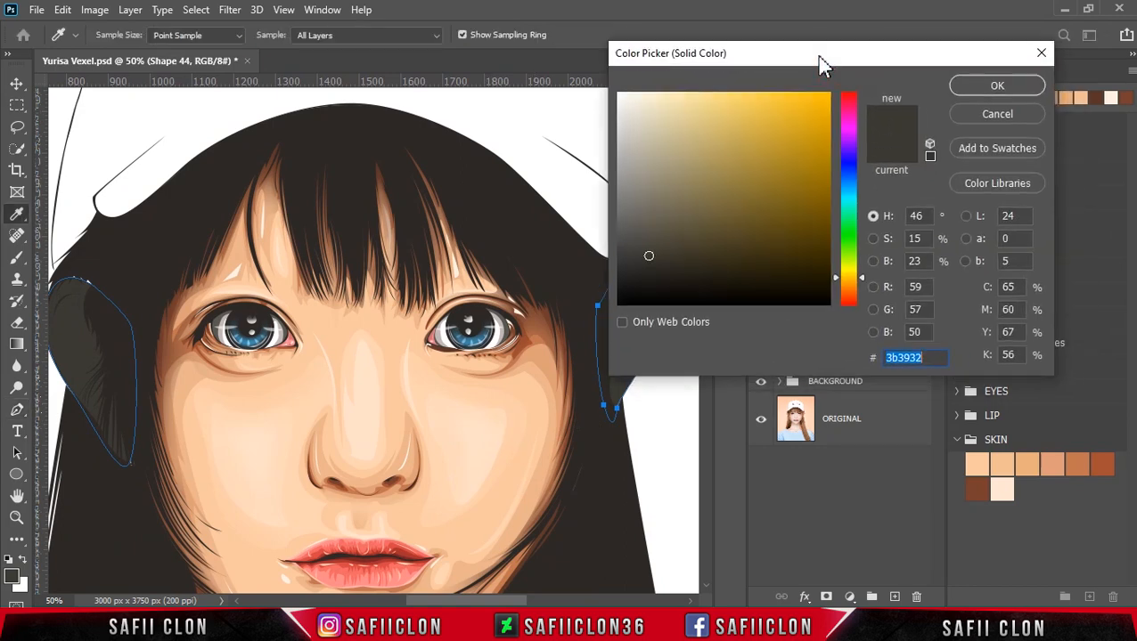
pyautogui.click(337, 325)
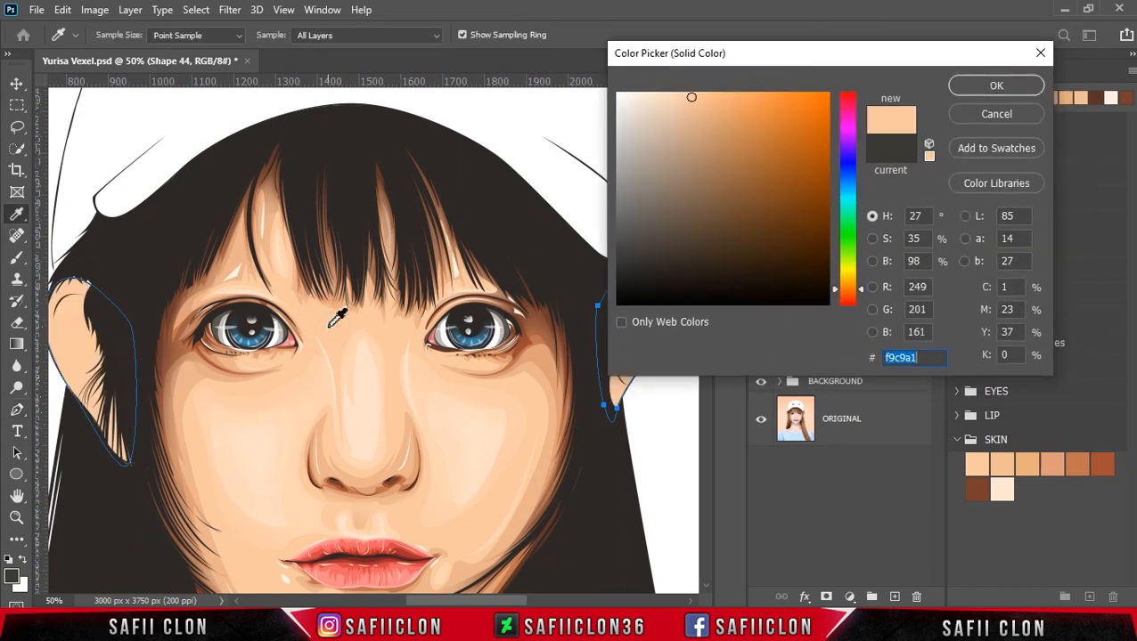
pyautogui.click(995, 89)
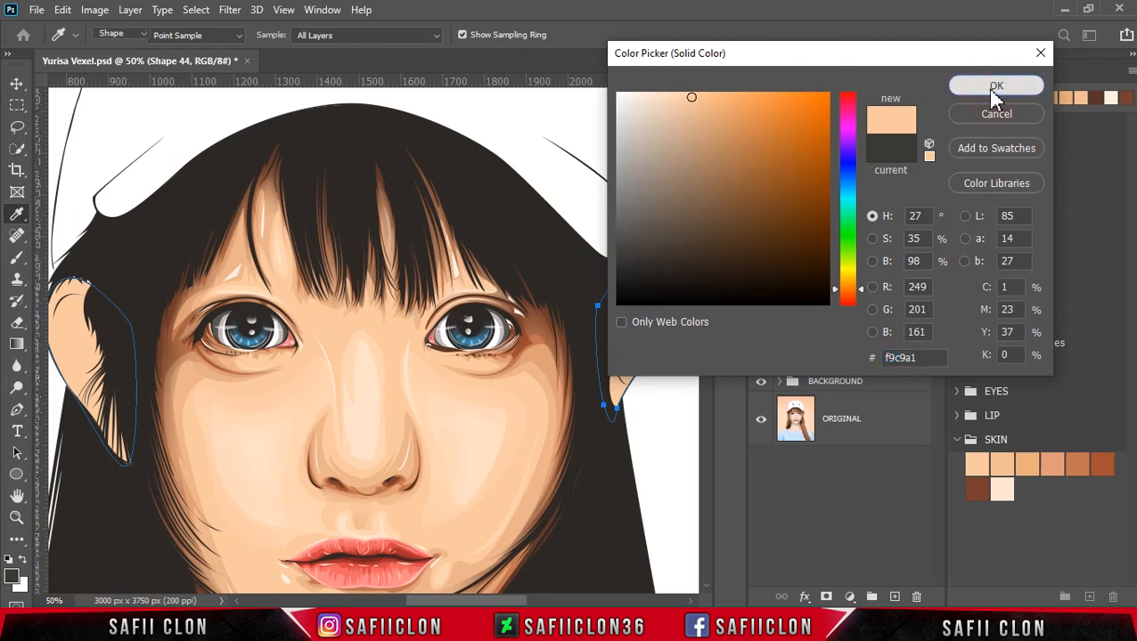
# Set the Pen tool back to New Layer and show the POSTERIZE reference over the ear on the portrait's left side
pyautogui.moveTo(508, 606); pyautogui.dragTo(489, 605)
pyautogui.click(519, 34)
pyautogui.click(535, 58)
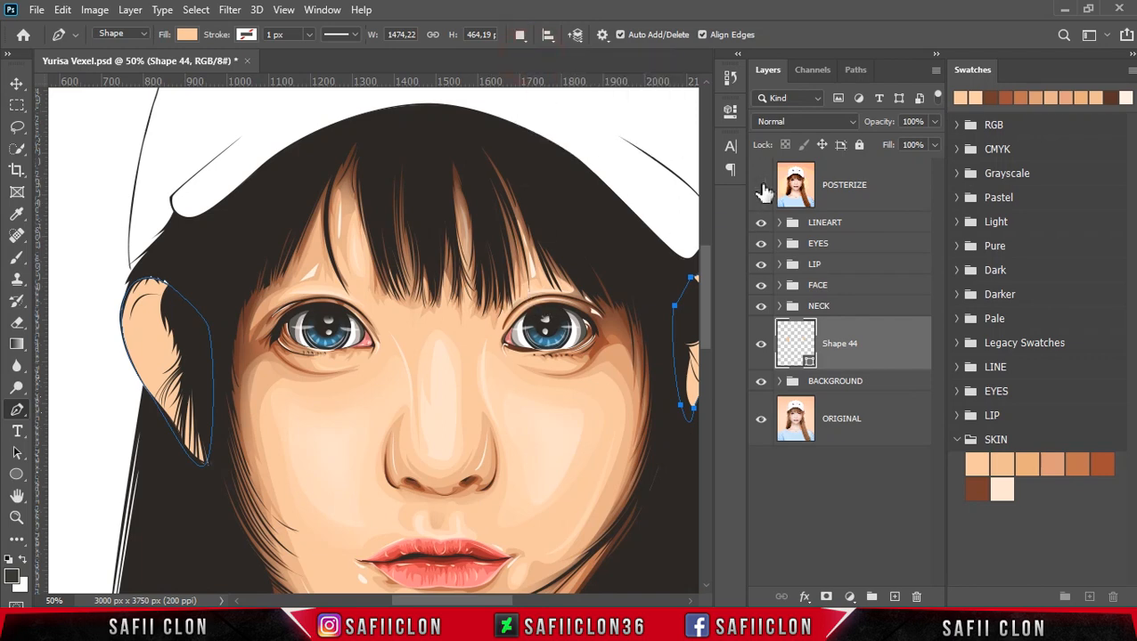
pyautogui.click(761, 187)
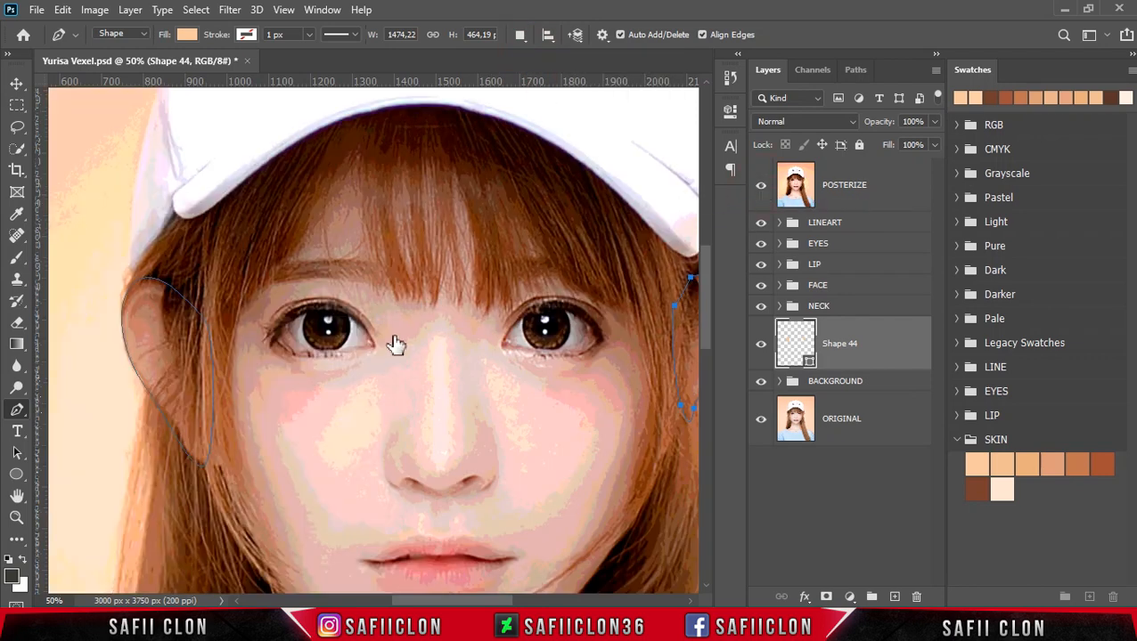
pyautogui.scroll(1, 372, 338)
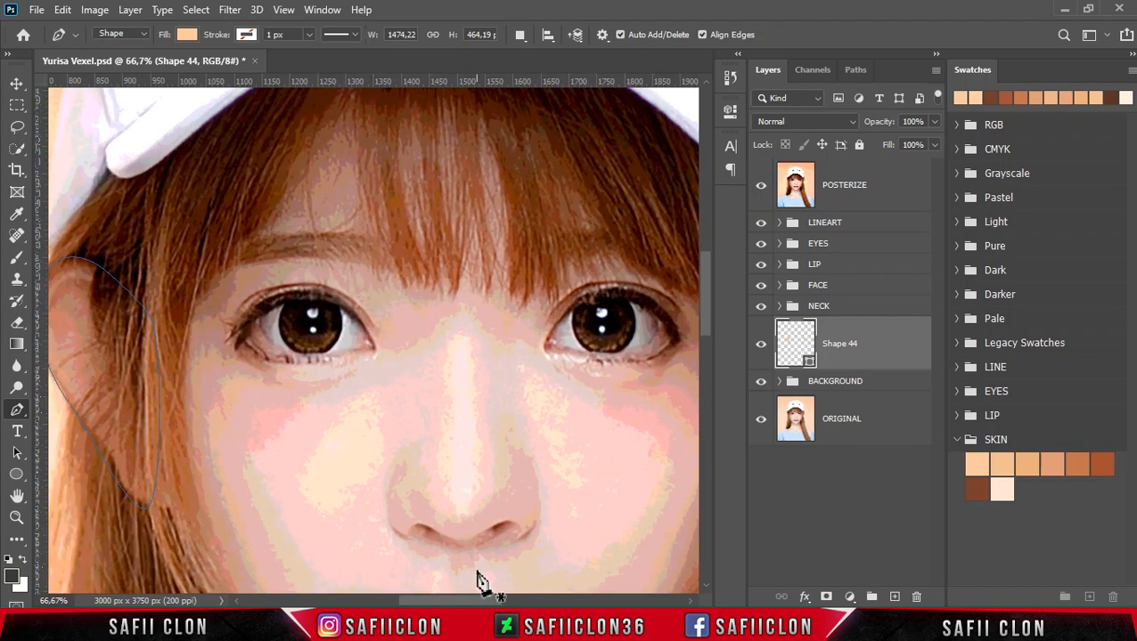
pyautogui.hscroll(-4, 477, 596)
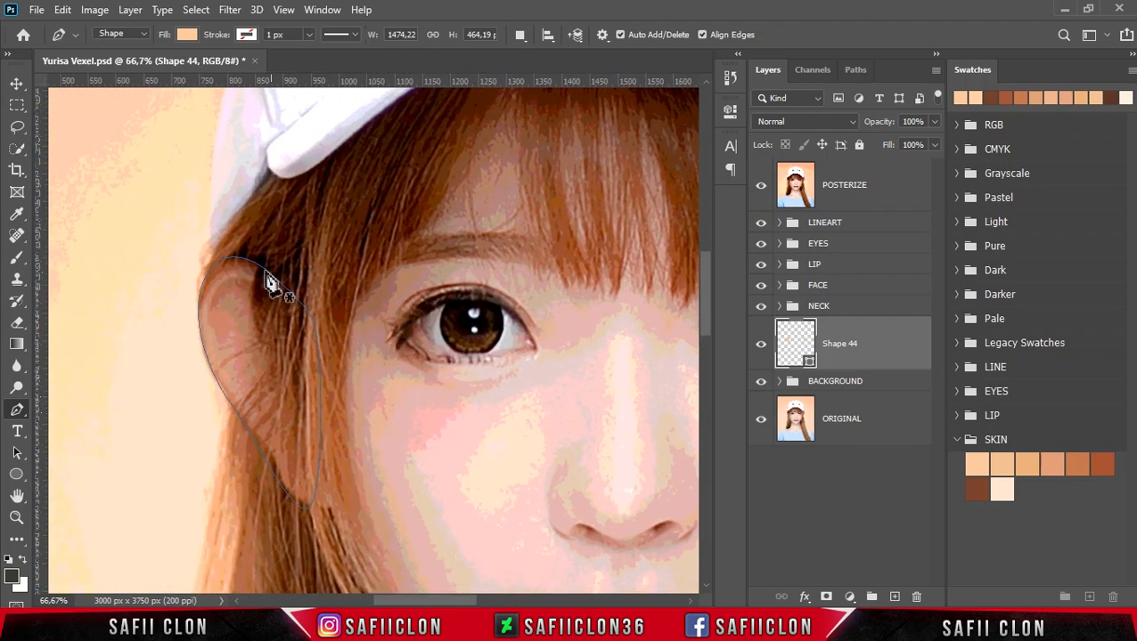
# Trace the first ear shadow as a closed shape of about 347 × 543 px following the posterized inner-ear contours
pyautogui.click(220, 376)
pyautogui.moveTo(204, 304); pyautogui.dragTo(215, 282)
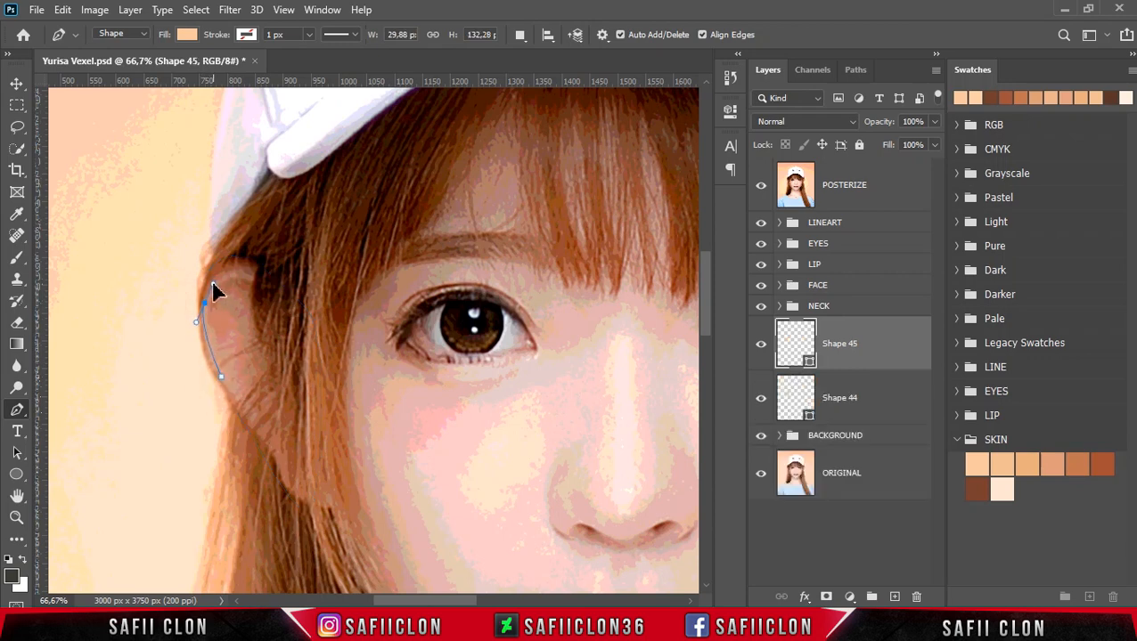
pyautogui.click(225, 356)
pyautogui.click(228, 323)
pyautogui.moveTo(244, 398); pyautogui.dragTo(224, 387)
pyautogui.moveTo(306, 530); pyautogui.dragTo(346, 535)
pyautogui.moveTo(359, 395); pyautogui.dragTo(365, 357)
pyautogui.moveTo(246, 234); pyautogui.dragTo(201, 251)
pyautogui.moveTo(176, 312); pyautogui.dragTo(191, 395)
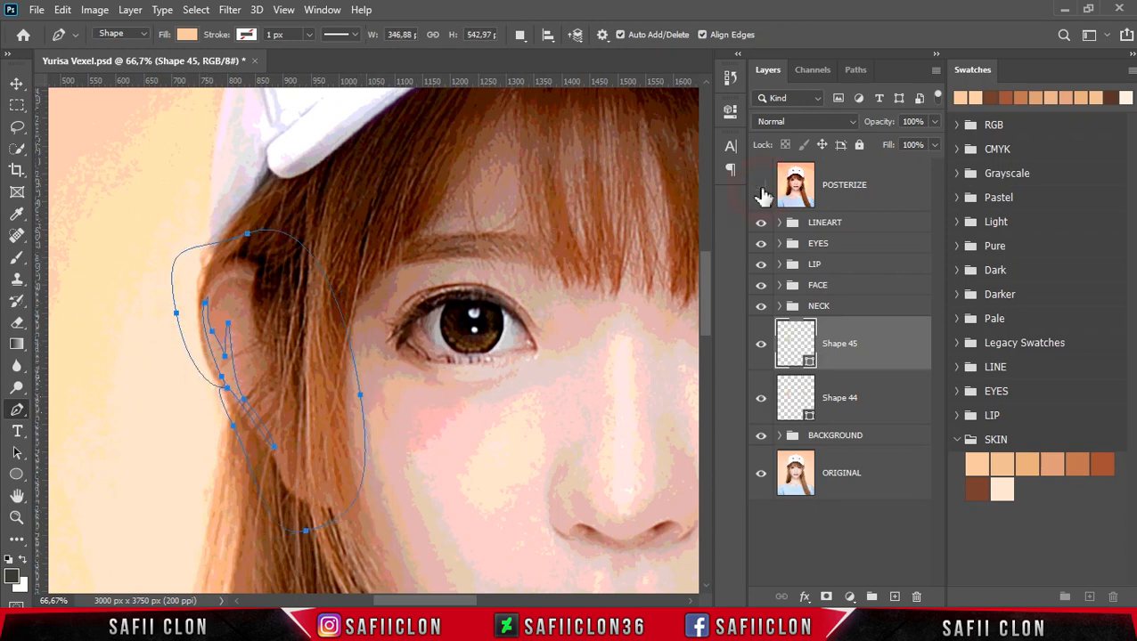
# Recolour the first ear shadow with efbb93 sampled from the nose area, and clip it to the ear base layer
pyautogui.click(762, 196)
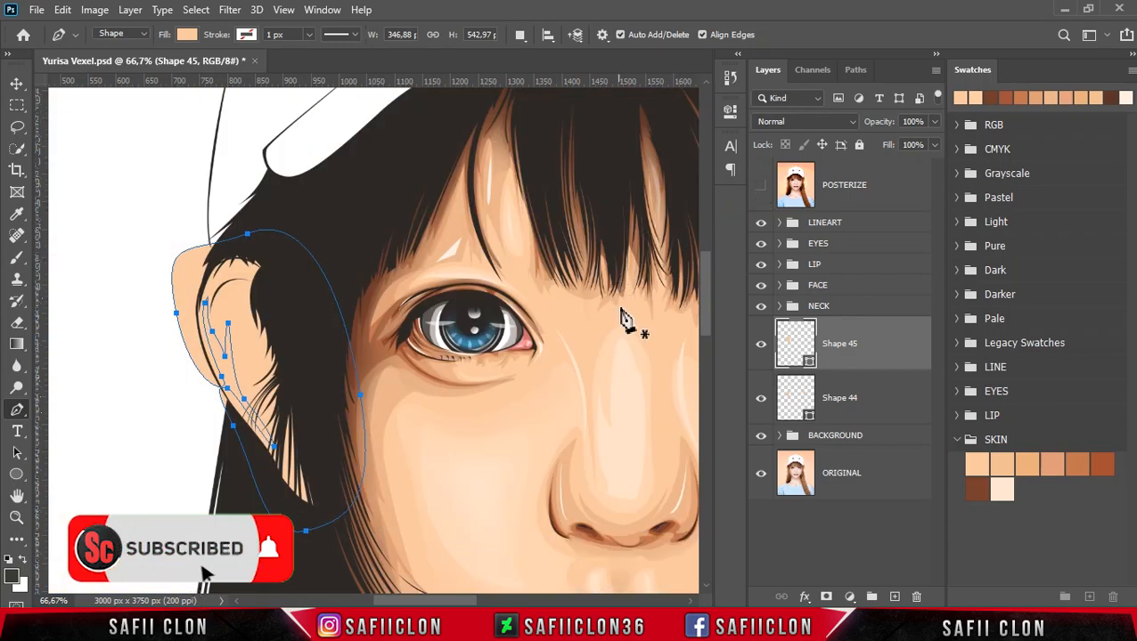
pyautogui.click(806, 365)
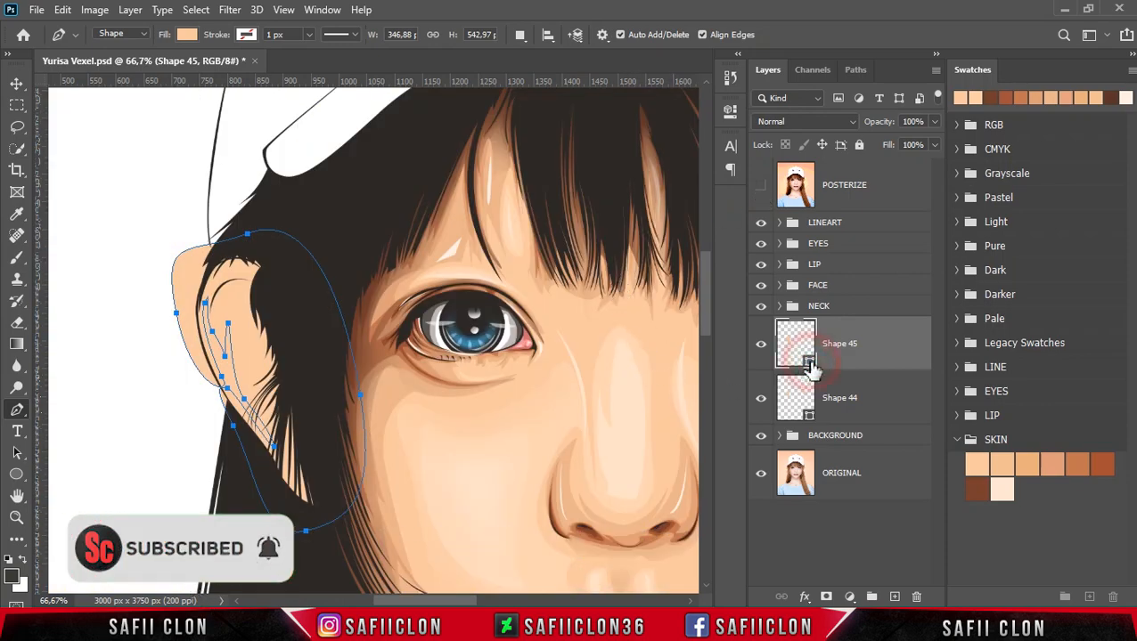
pyautogui.doubleClick(808, 366)
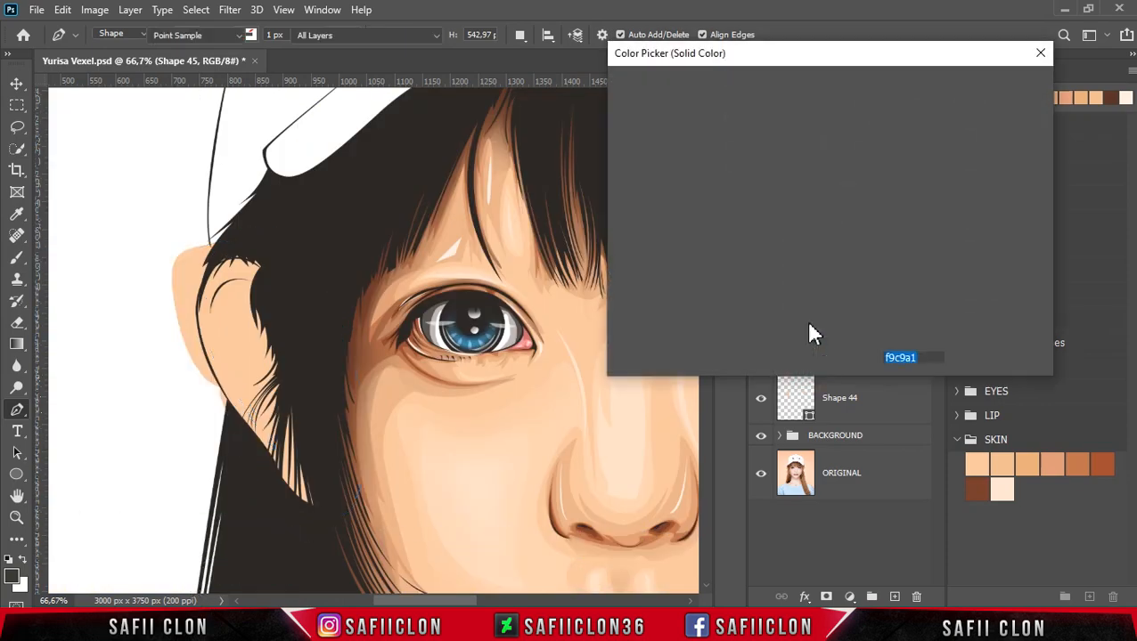
pyautogui.moveTo(755, 52); pyautogui.dragTo(775, 46)
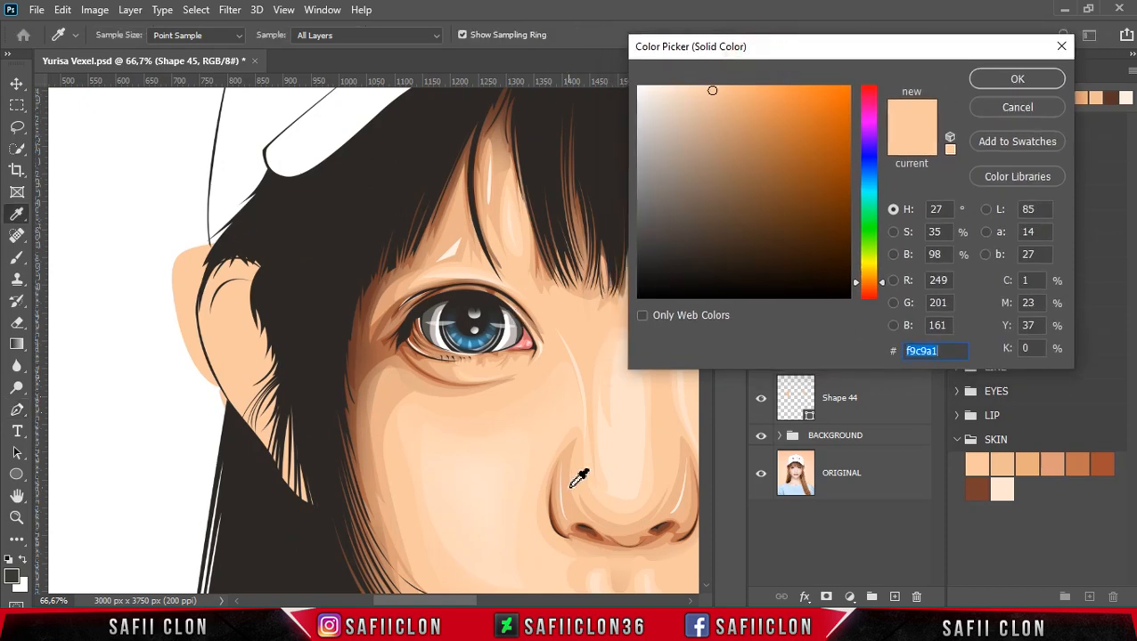
pyautogui.click(606, 524)
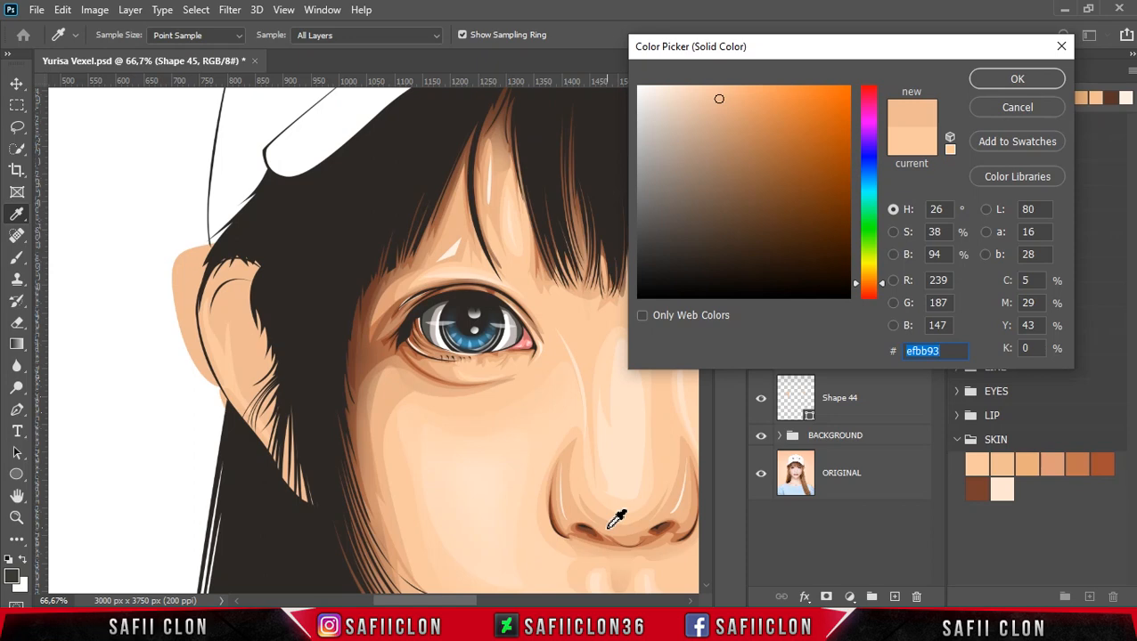
pyautogui.click(1016, 82)
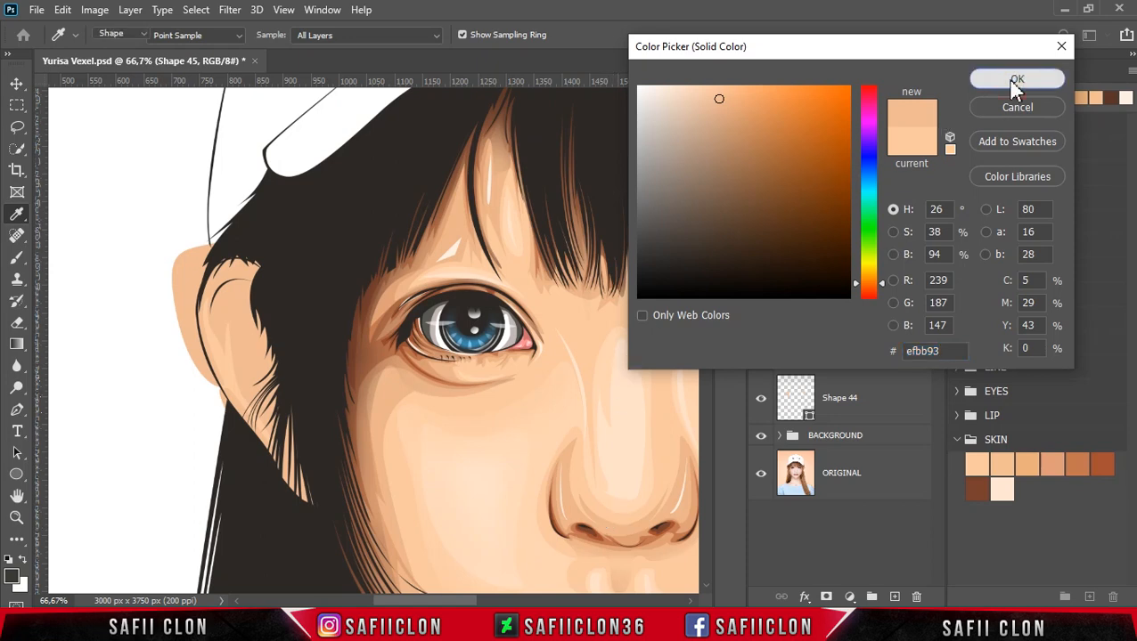
pyautogui.rightClick(874, 353)
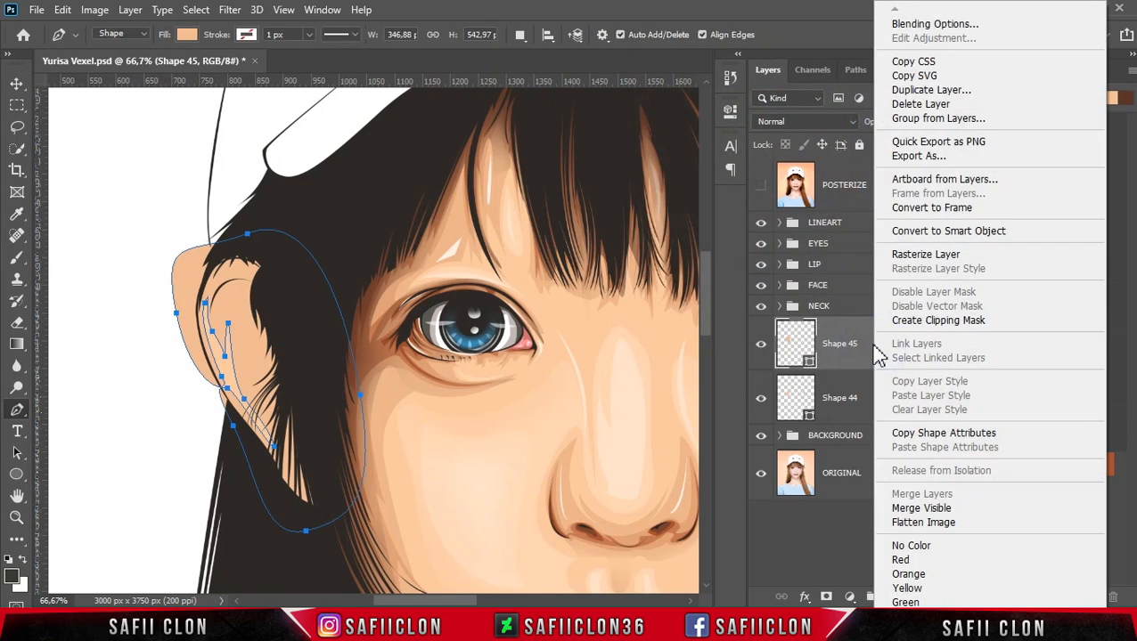
pyautogui.click(931, 319)
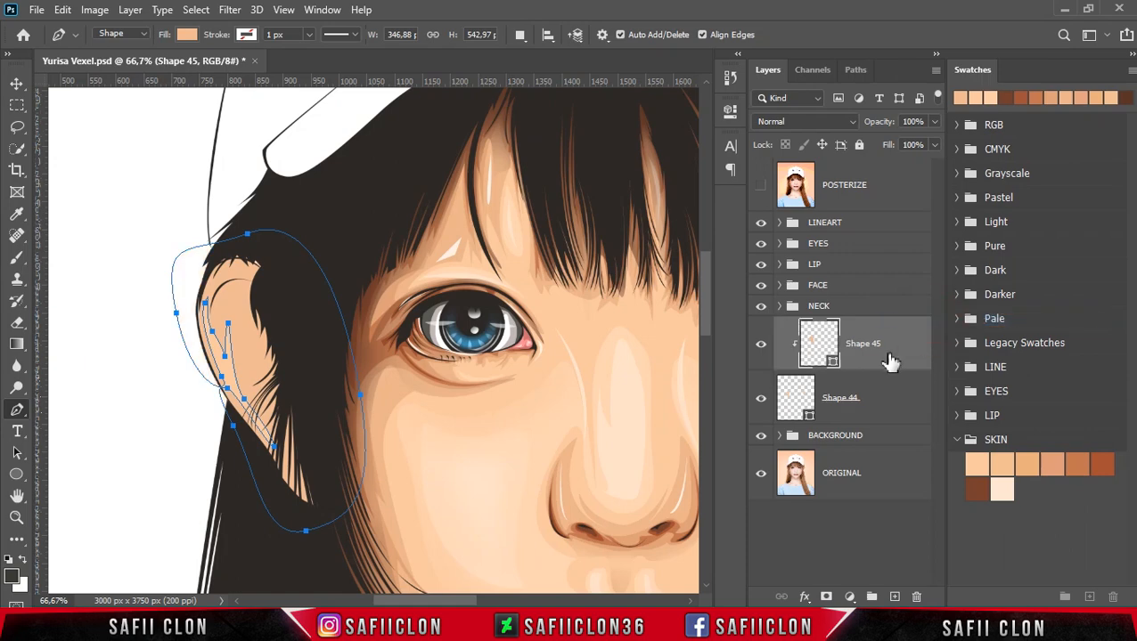
# Use Combine Shapes to trace the opposite ear's shadow on the first ear-shadow layer, following the POSTERIZE reference and closing it around the ear
pyautogui.click(521, 38)
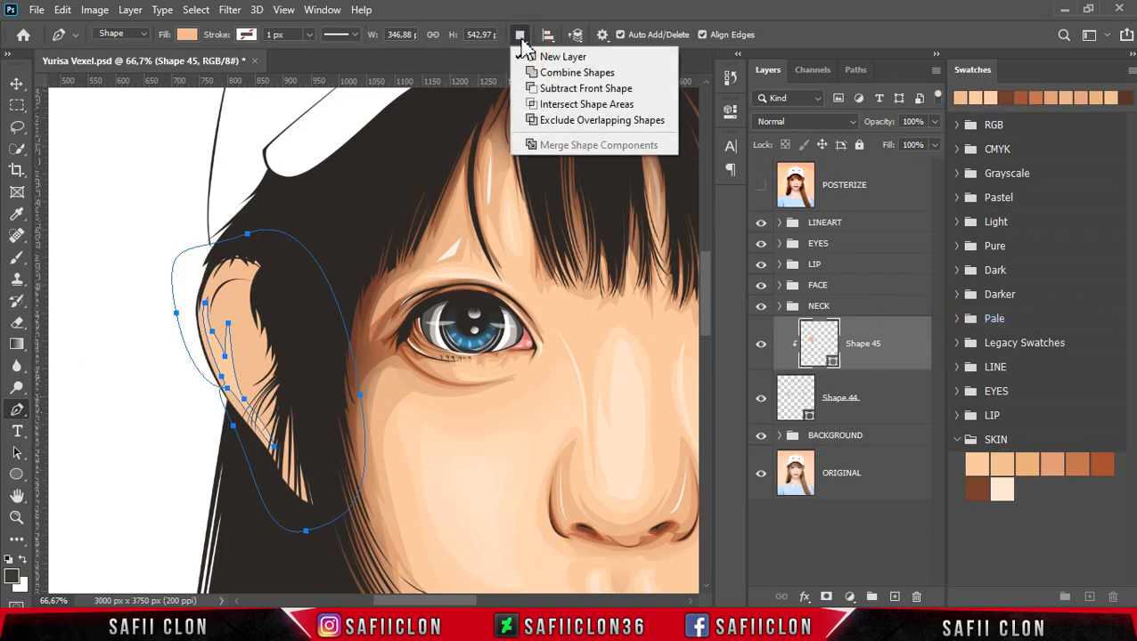
pyautogui.click(555, 72)
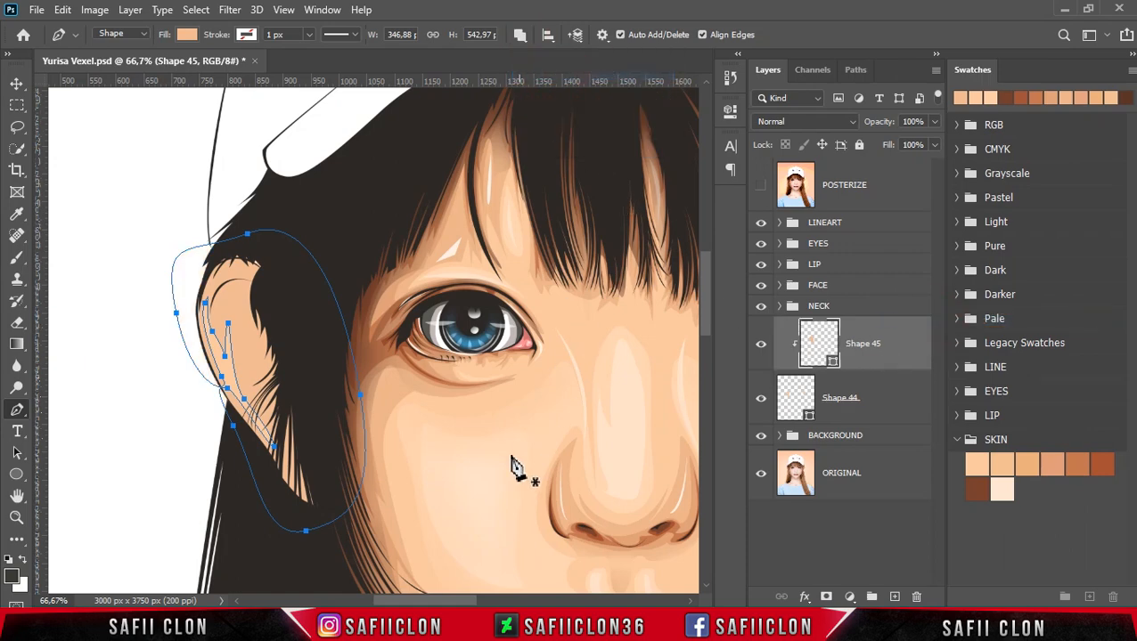
pyautogui.moveTo(464, 603); pyautogui.dragTo(546, 604)
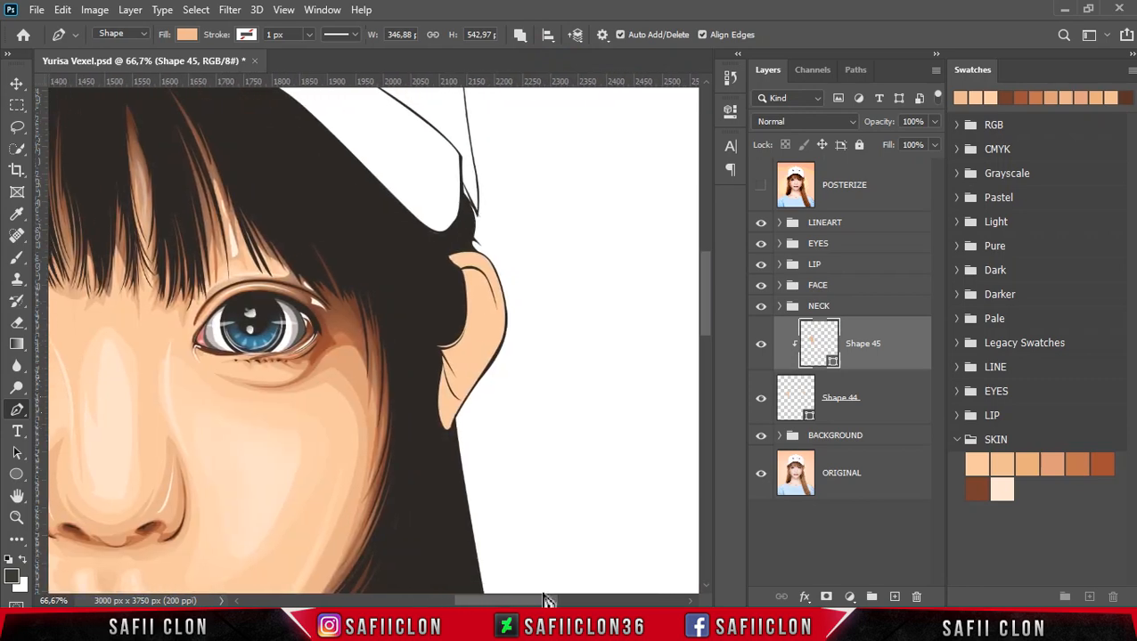
pyautogui.click(761, 189)
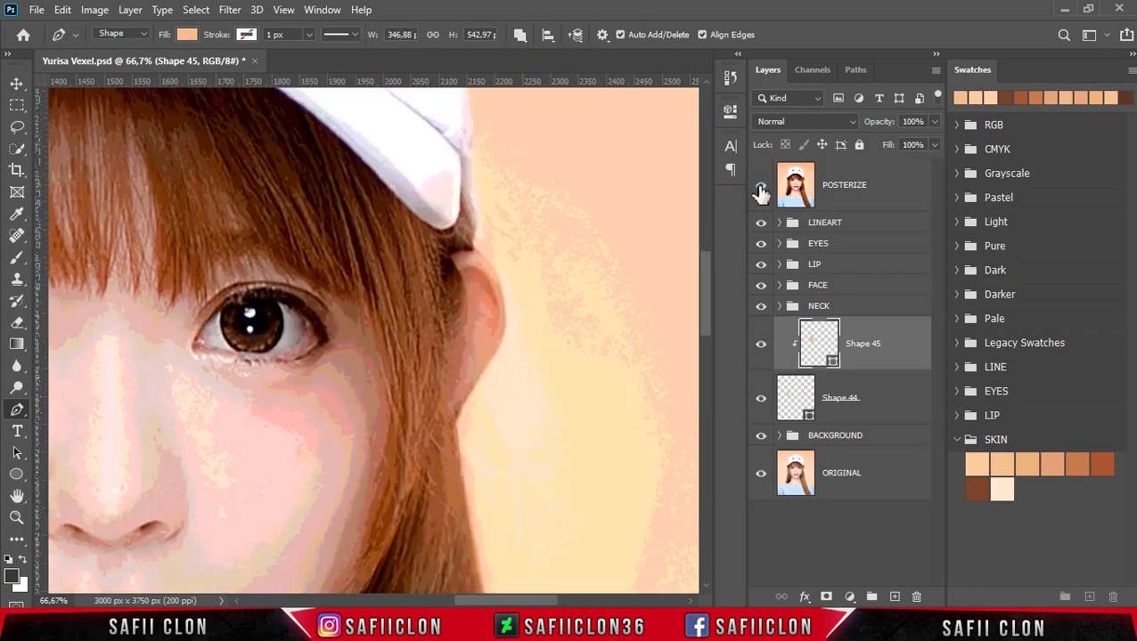
pyautogui.click(485, 260)
pyautogui.moveTo(473, 258); pyautogui.dragTo(474, 266)
pyautogui.moveTo(489, 347)
pyautogui.mouseDown()
pyautogui.moveTo(475, 352)
pyautogui.moveTo(504, 338)
pyautogui.mouseUp()
pyautogui.moveTo(508, 331); pyautogui.dragTo(517, 316)
pyautogui.moveTo(503, 408); pyautogui.dragTo(463, 450)
pyautogui.moveTo(427, 444); pyautogui.dragTo(415, 383)
pyautogui.moveTo(413, 267); pyautogui.dragTo(475, 220)
pyautogui.moveTo(503, 218); pyautogui.dragTo(525, 262)
pyautogui.click(485, 260)
pyautogui.click(762, 185)
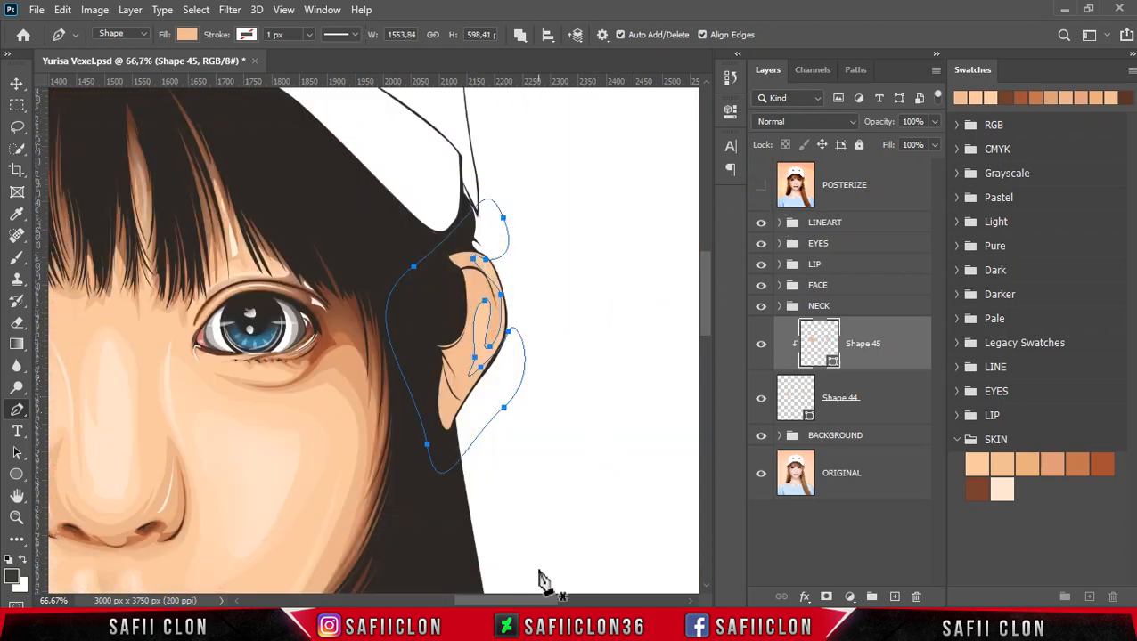
# Set the path operation to New Layer and start a darker shadow around the upper inner fold of the ear on the portrait's left side
pyautogui.moveTo(544, 603); pyautogui.dragTo(476, 604)
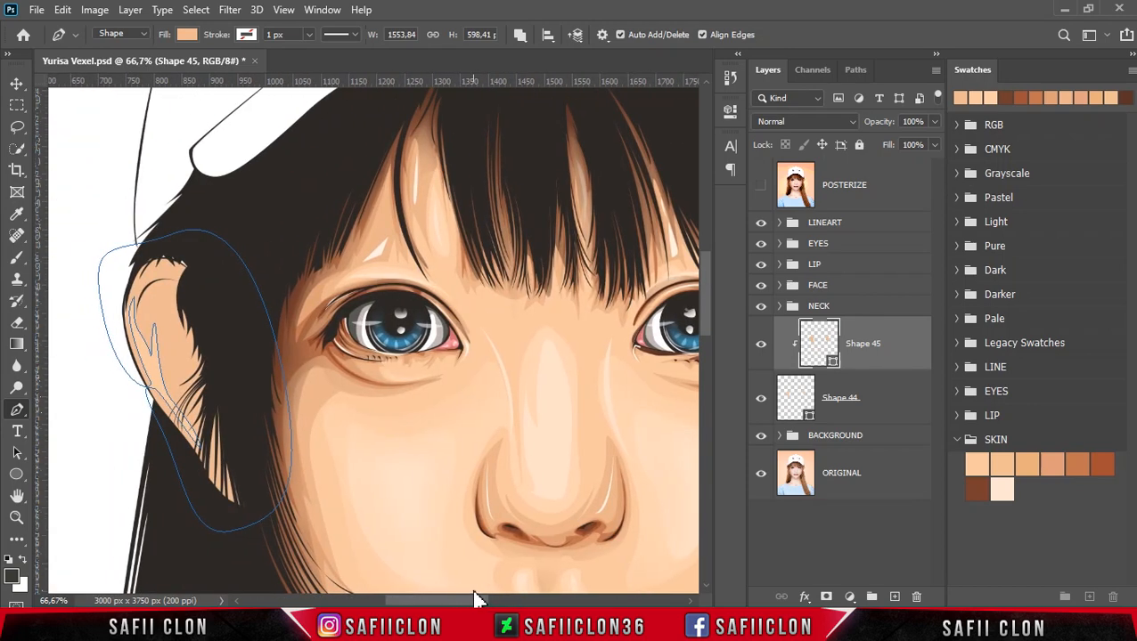
pyautogui.click(521, 39)
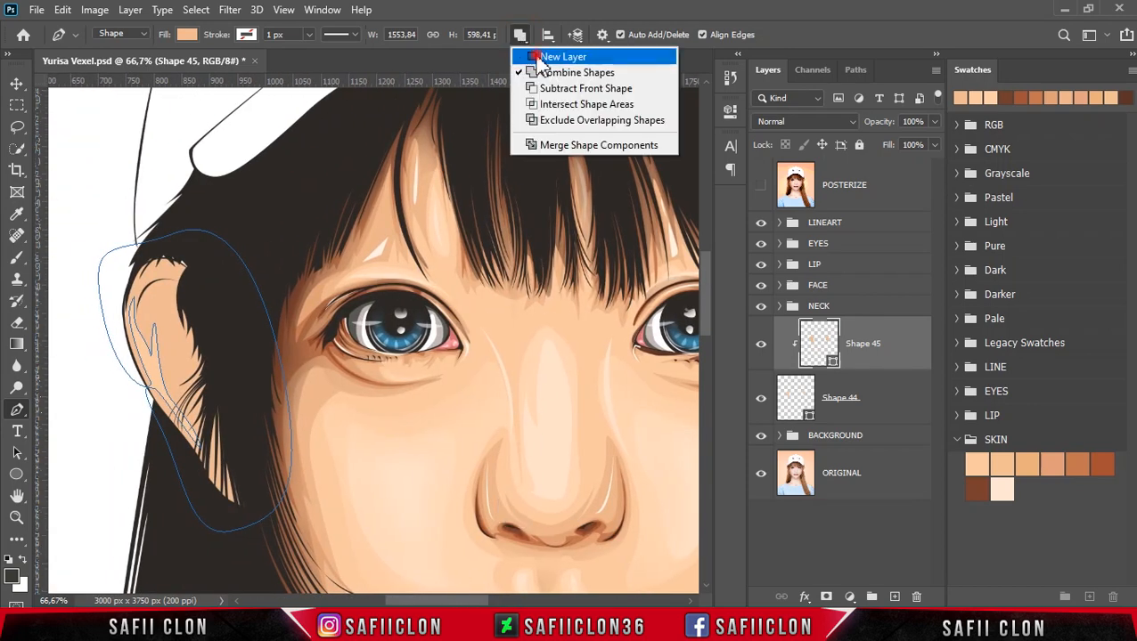
pyautogui.click(532, 51)
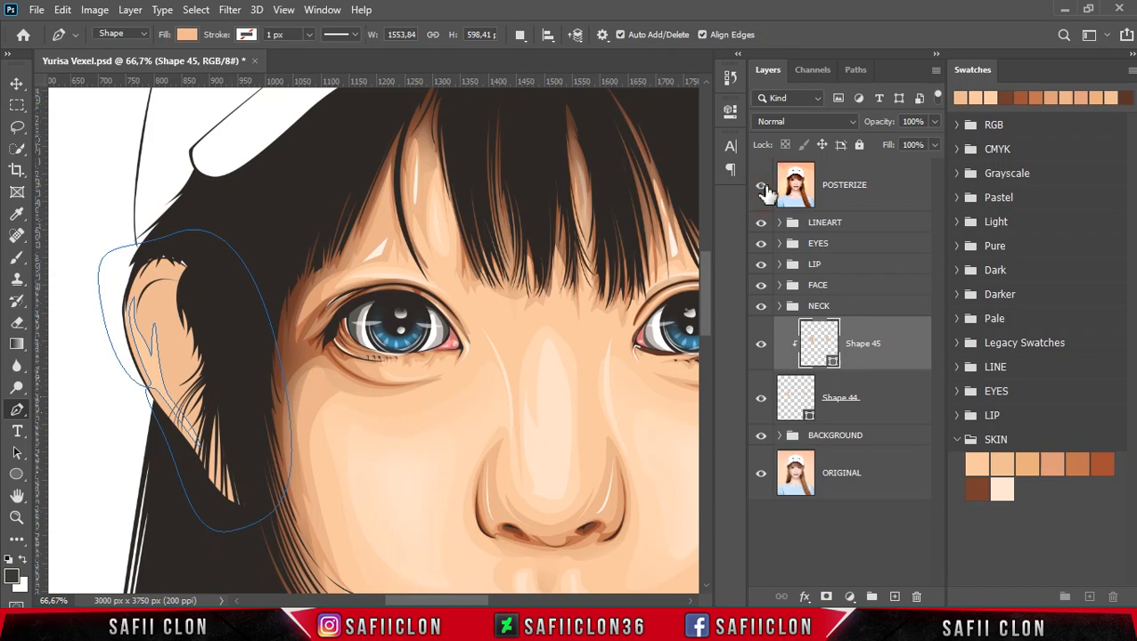
pyautogui.click(761, 186)
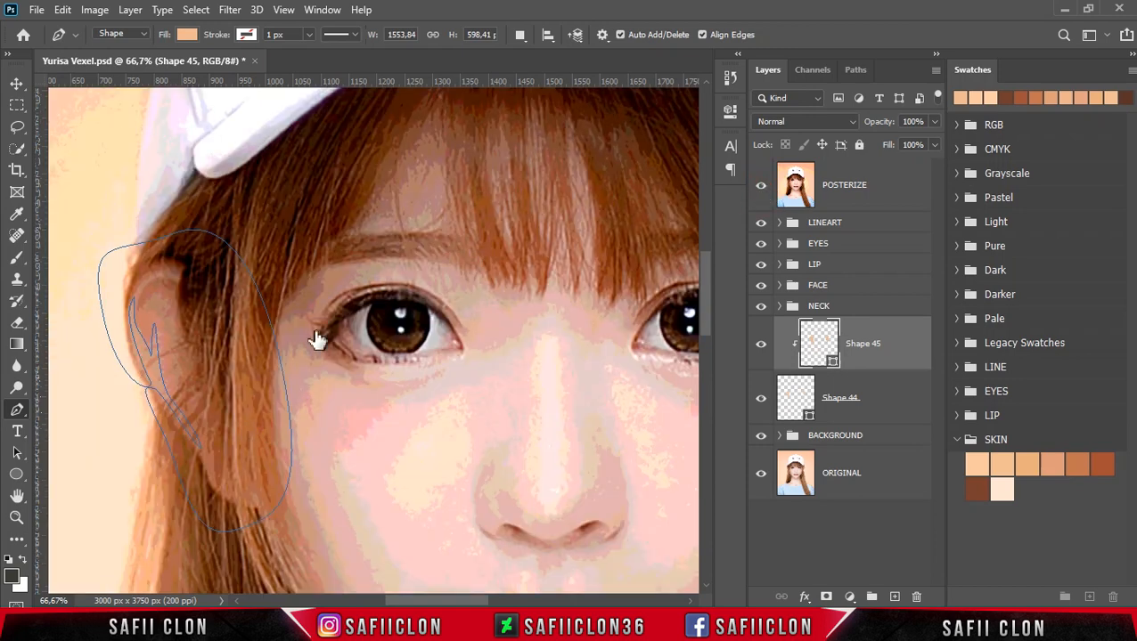
pyautogui.click(145, 383)
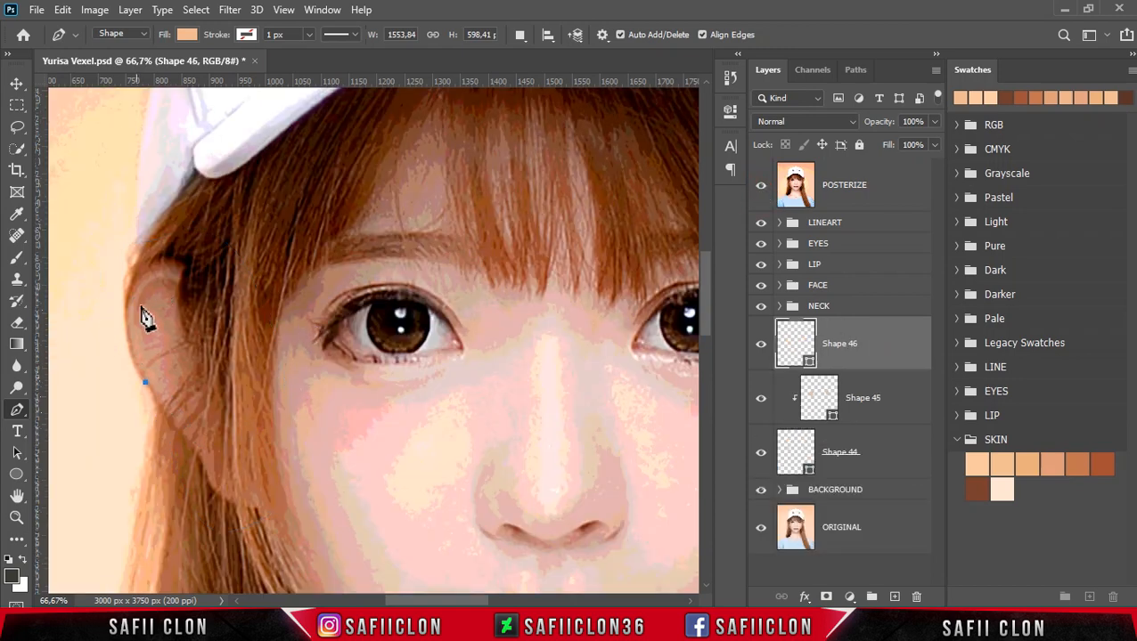
pyautogui.click(762, 188)
pyautogui.moveTo(136, 355); pyautogui.dragTo(130, 343)
pyautogui.moveTo(144, 273); pyautogui.dragTo(138, 317)
pyautogui.click(761, 188)
pyautogui.moveTo(143, 327); pyautogui.dragTo(158, 290)
# Continue the second ear shadow down to the lobe and close it around the ear's outside, about 307 × 548 px
pyautogui.click(760, 188)
pyautogui.moveTo(182, 382); pyautogui.dragTo(203, 417)
pyautogui.keyDown('alt'); pyautogui.click(182, 367); pyautogui.keyUp('alt')
pyautogui.moveTo(218, 463); pyautogui.dragTo(219, 464)
pyautogui.moveTo(222, 503)
pyautogui.mouseDown()
pyautogui.moveTo(264, 497)
pyautogui.moveTo(229, 517)
pyautogui.mouseUp()
pyautogui.moveTo(253, 480); pyautogui.dragTo(233, 383)
pyautogui.moveTo(220, 282); pyautogui.dragTo(111, 278)
pyautogui.moveTo(102, 319); pyautogui.dragTo(125, 374)
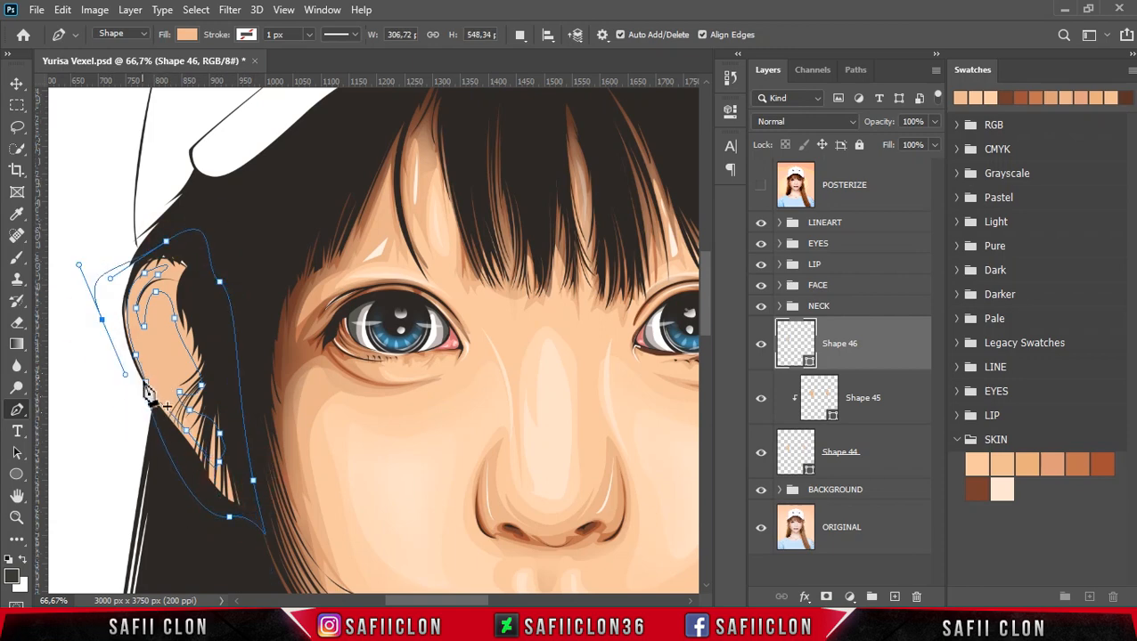
pyautogui.click(148, 394)
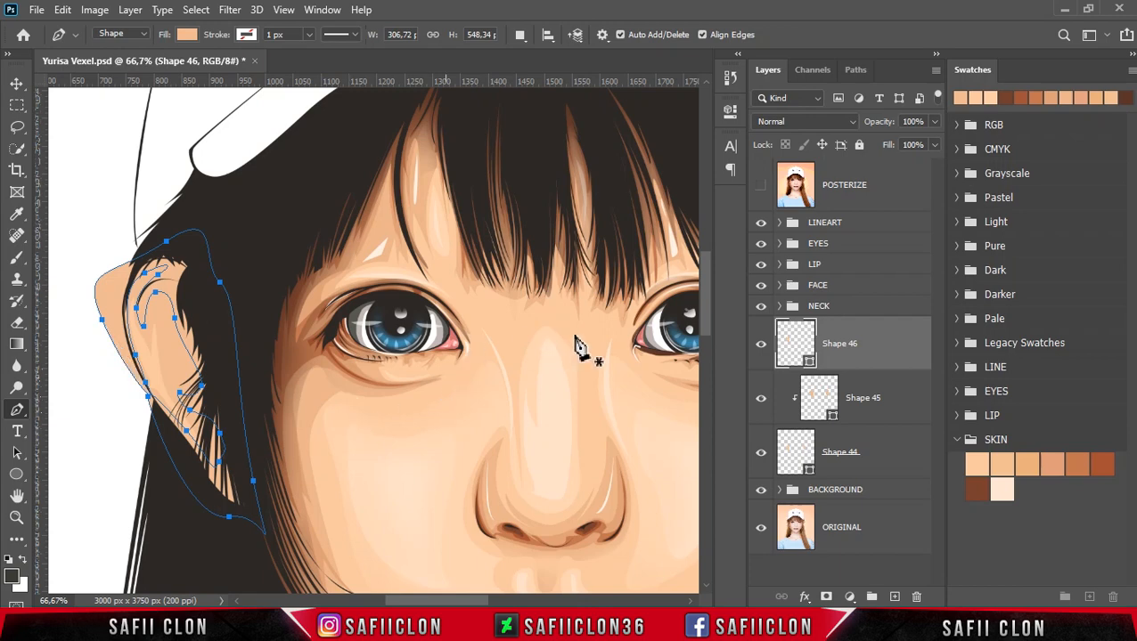
# Recolour the second ear shadow with dea179 sampled from beneath the nose, and clip it to the ear base layer
pyautogui.doubleClick(809, 366)
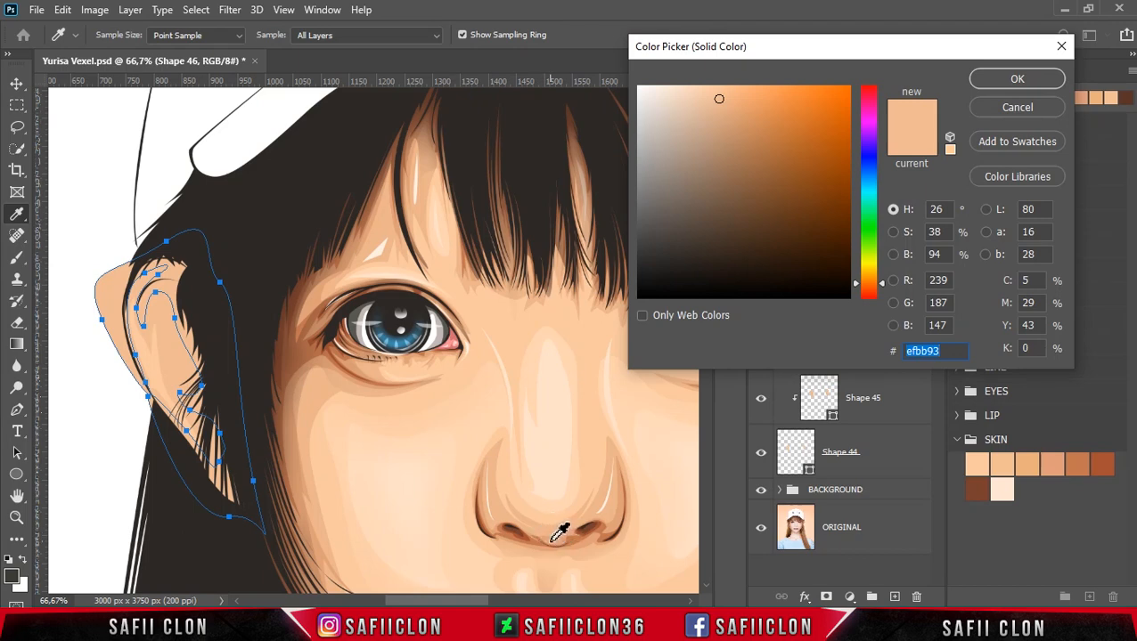
pyautogui.click(553, 539)
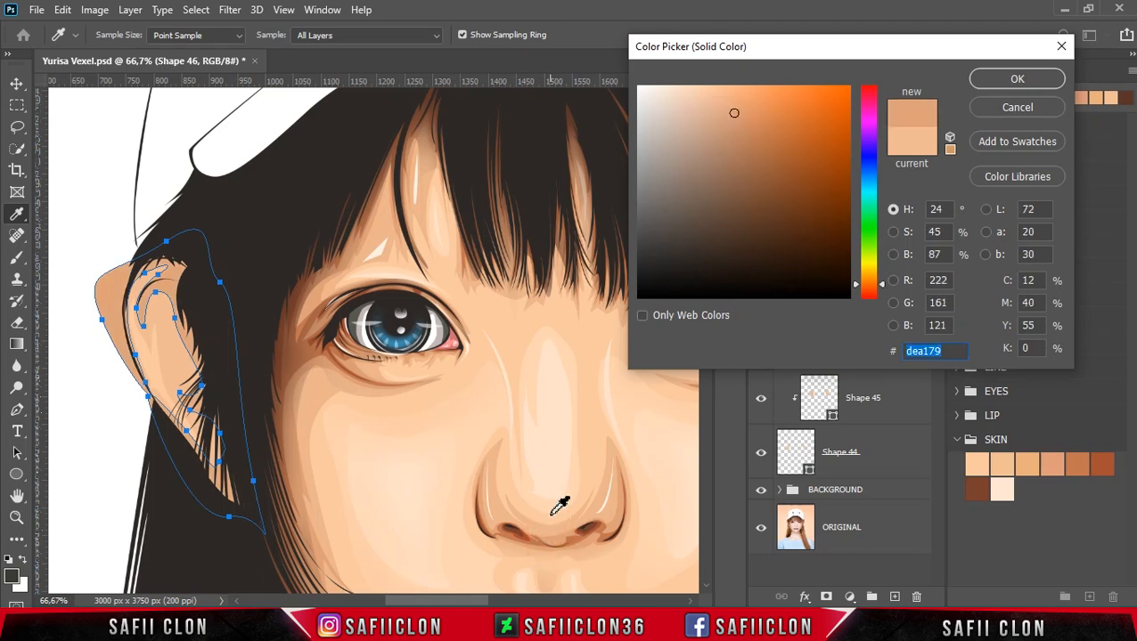
pyautogui.click(998, 82)
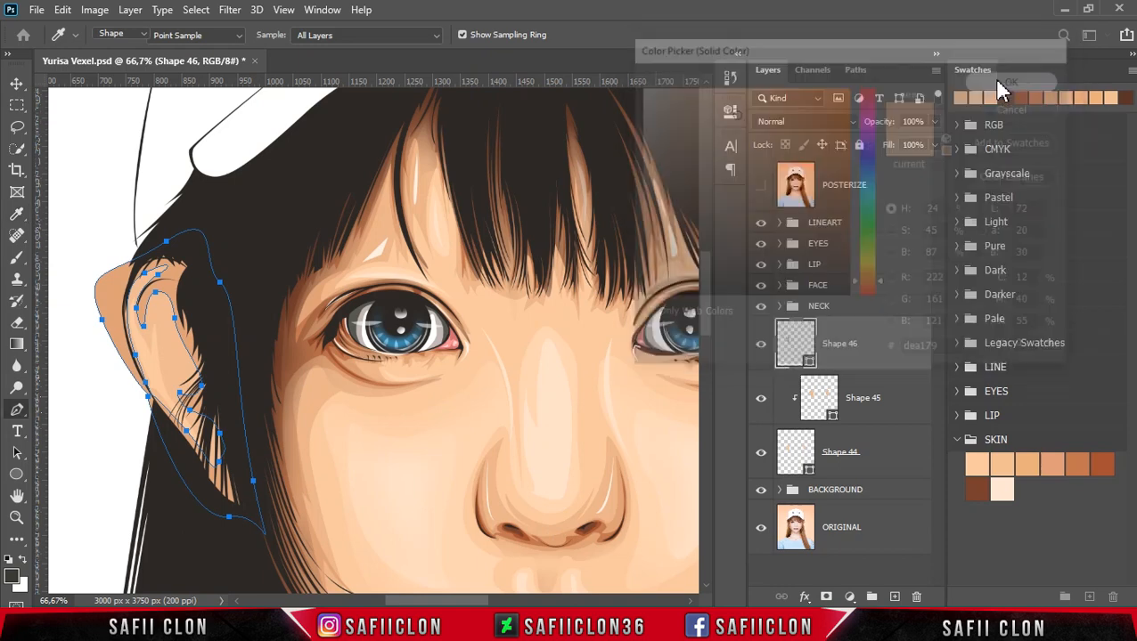
pyautogui.rightClick(865, 347)
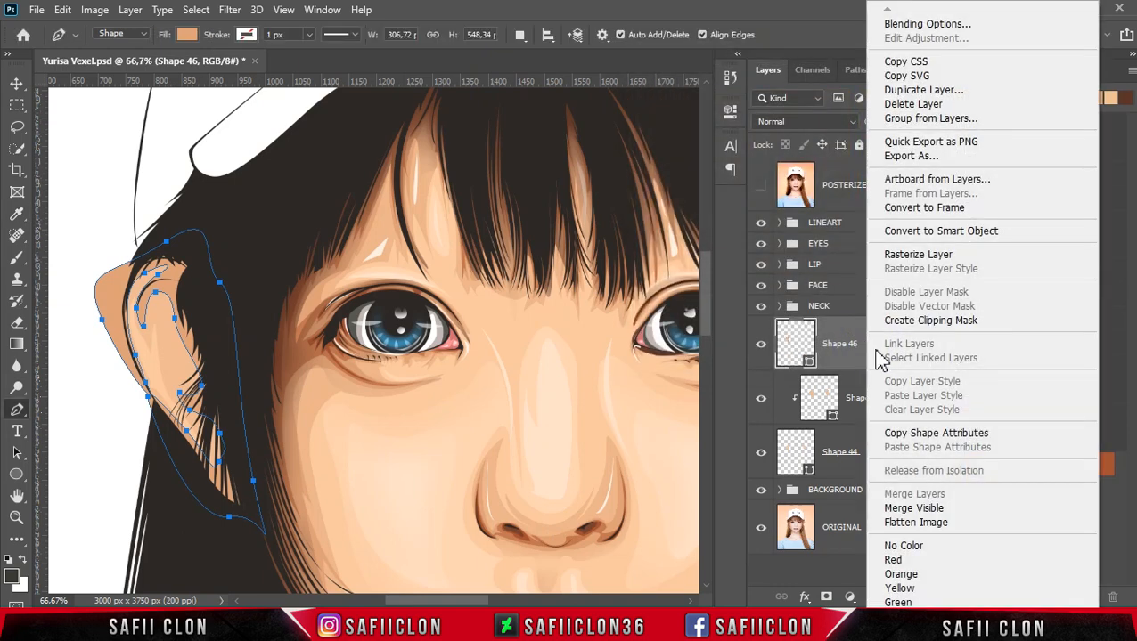
pyautogui.click(900, 320)
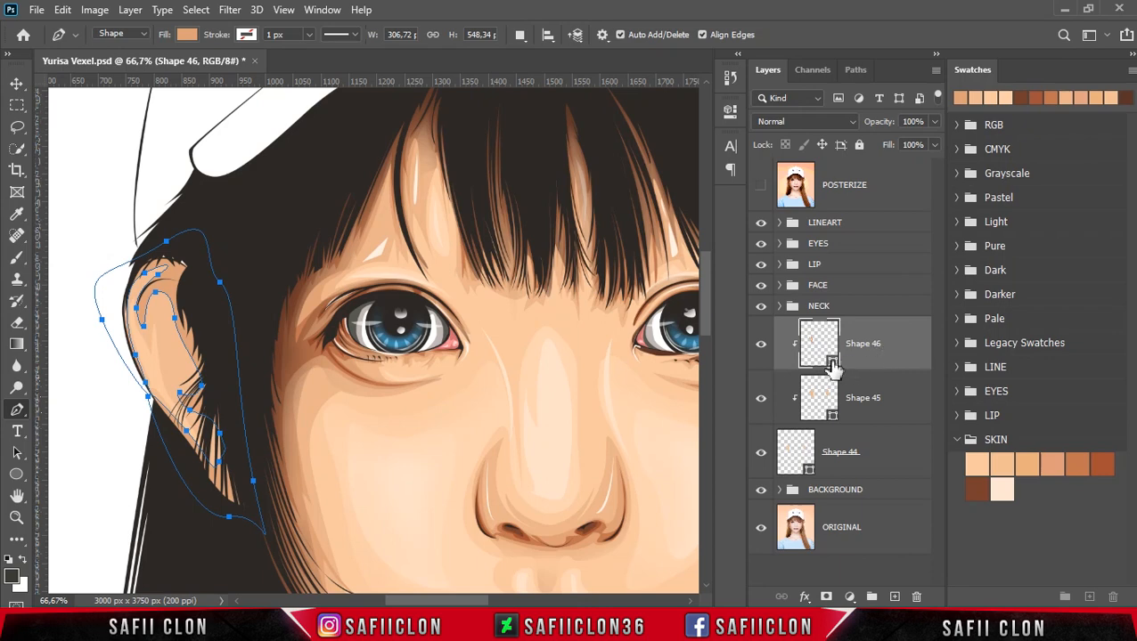
pyautogui.click(577, 537)
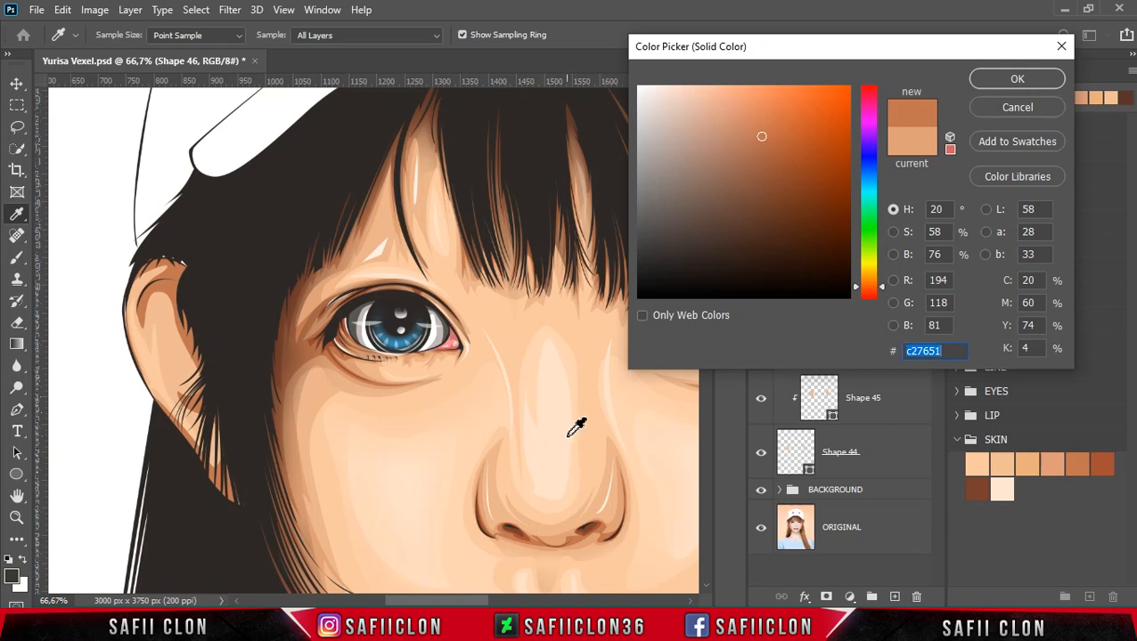
pyautogui.press('Return')
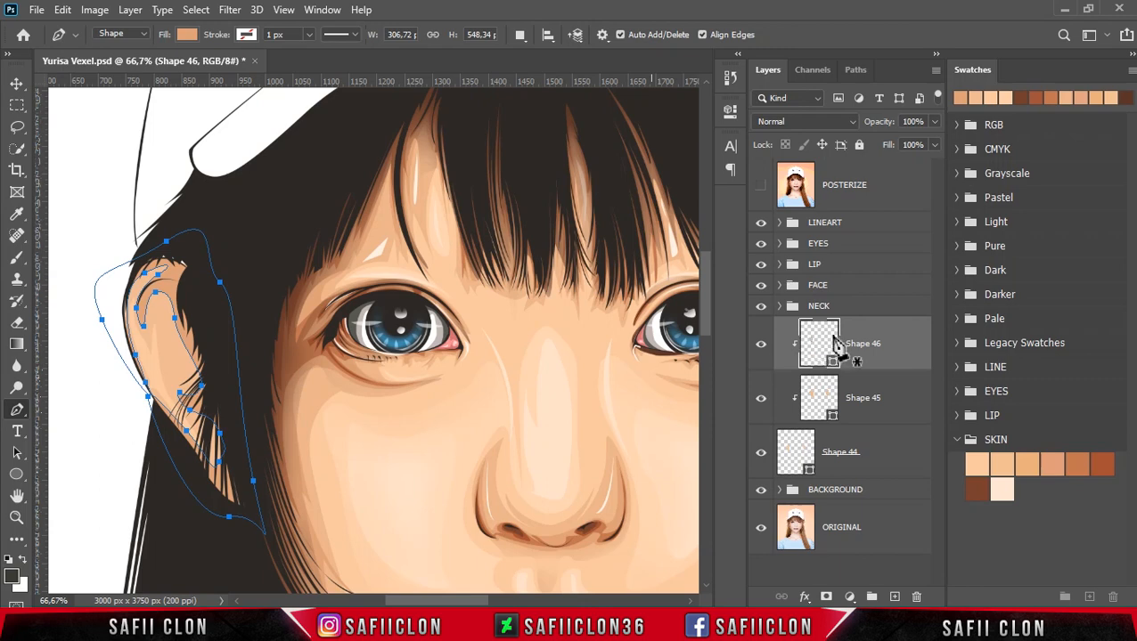
# Use Combine Shapes to trace the opposite ear's darker inner shadow on the second shadow layer, checking its contours against the POSTERIZE reference
pyautogui.click(521, 38)
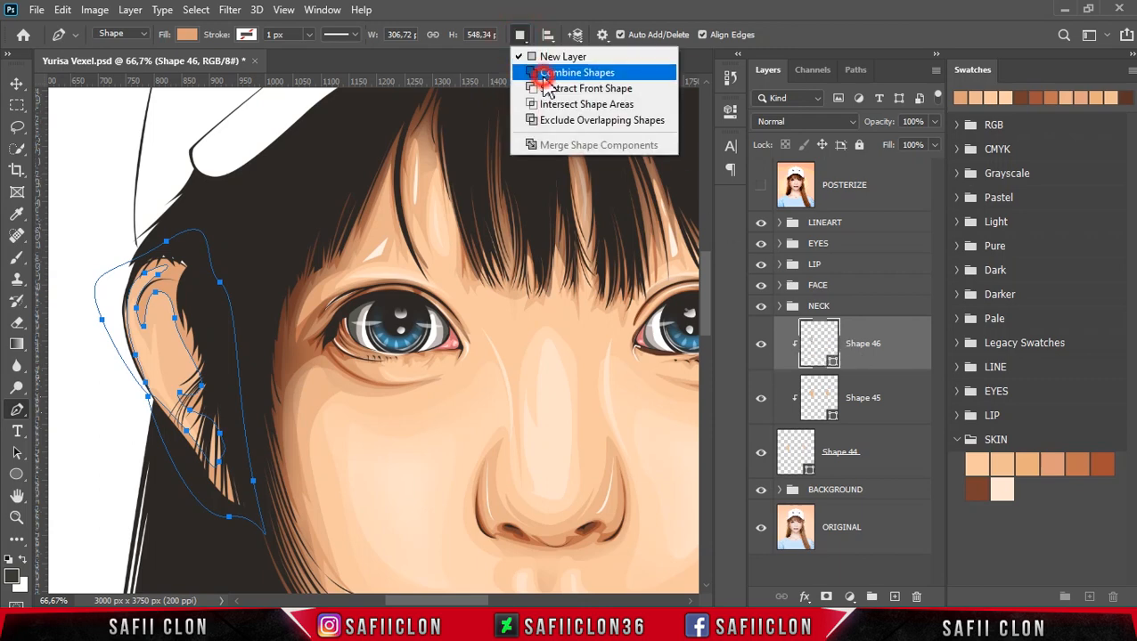
pyautogui.click(539, 73)
pyautogui.moveTo(445, 605); pyautogui.dragTo(512, 605)
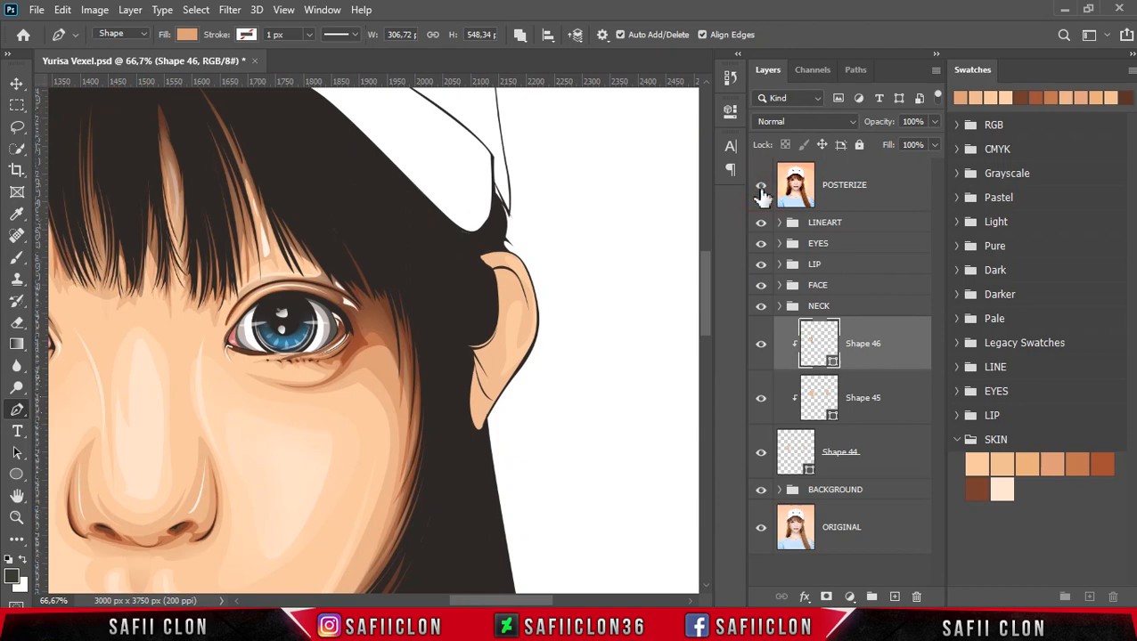
pyautogui.click(761, 186)
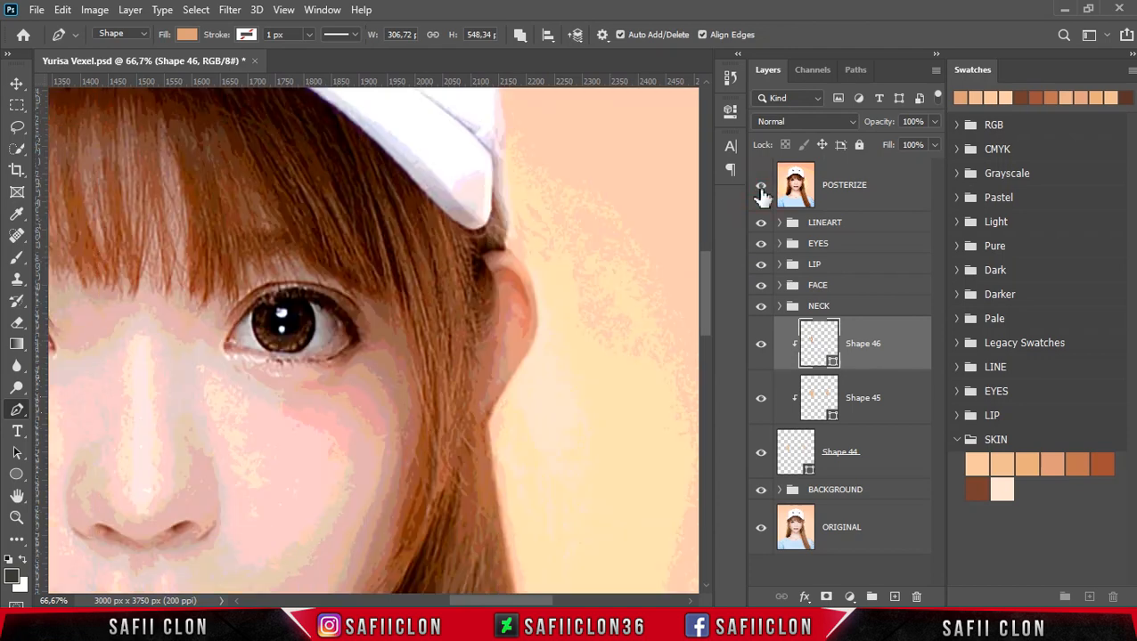
pyautogui.click(761, 191)
pyautogui.click(515, 250)
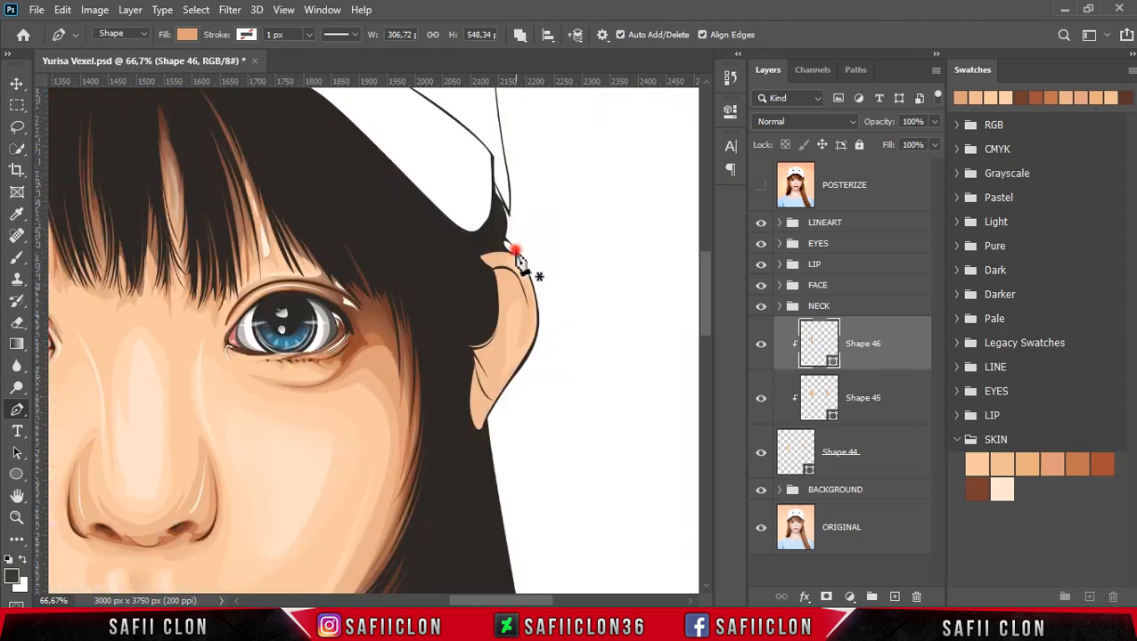
pyautogui.moveTo(527, 330); pyautogui.dragTo(516, 362)
pyautogui.moveTo(514, 283); pyautogui.dragTo(498, 279)
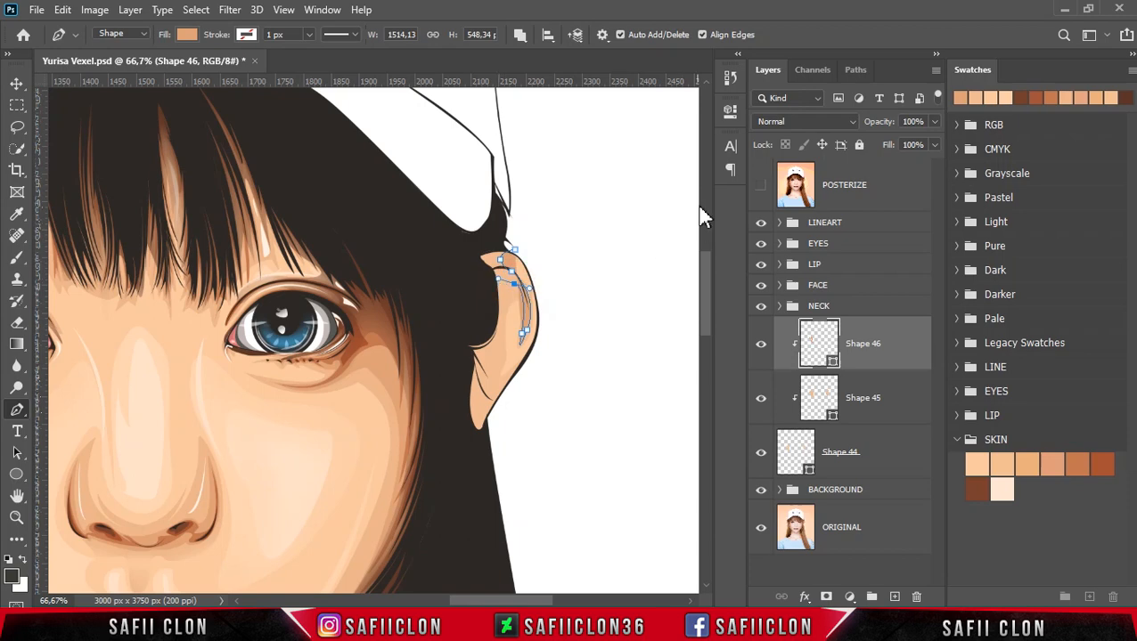
pyautogui.click(761, 185)
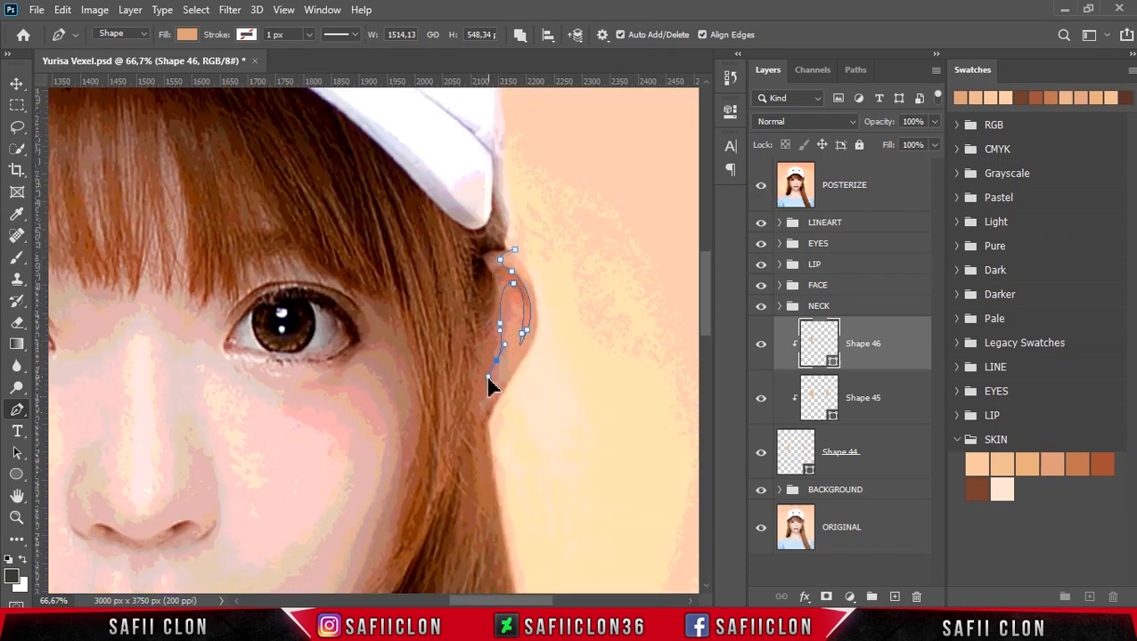
pyautogui.click(760, 188)
pyautogui.moveTo(515, 366); pyautogui.dragTo(524, 360)
pyautogui.moveTo(488, 454); pyautogui.dragTo(454, 462)
pyautogui.moveTo(440, 405); pyautogui.dragTo(442, 374)
pyautogui.moveTo(456, 303); pyautogui.dragTo(476, 261)
# Return to the ear on the portrait's left side and set the Pen tool's path operation back to New Layer
pyautogui.moveTo(563, 602); pyautogui.dragTo(476, 602)
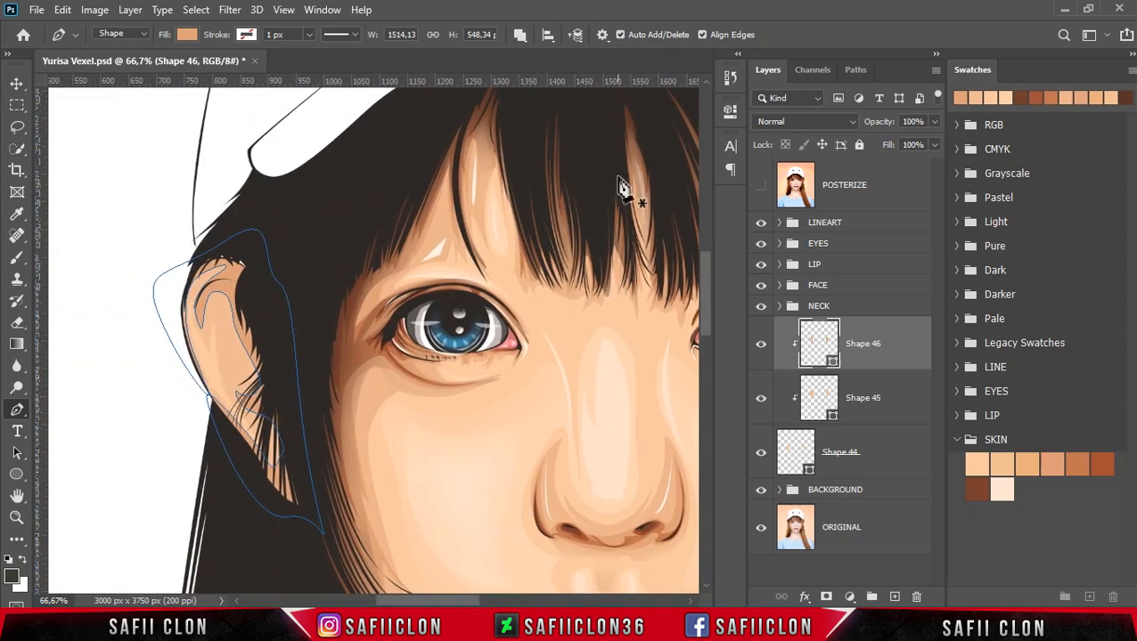
pyautogui.click(521, 36)
pyautogui.click(540, 51)
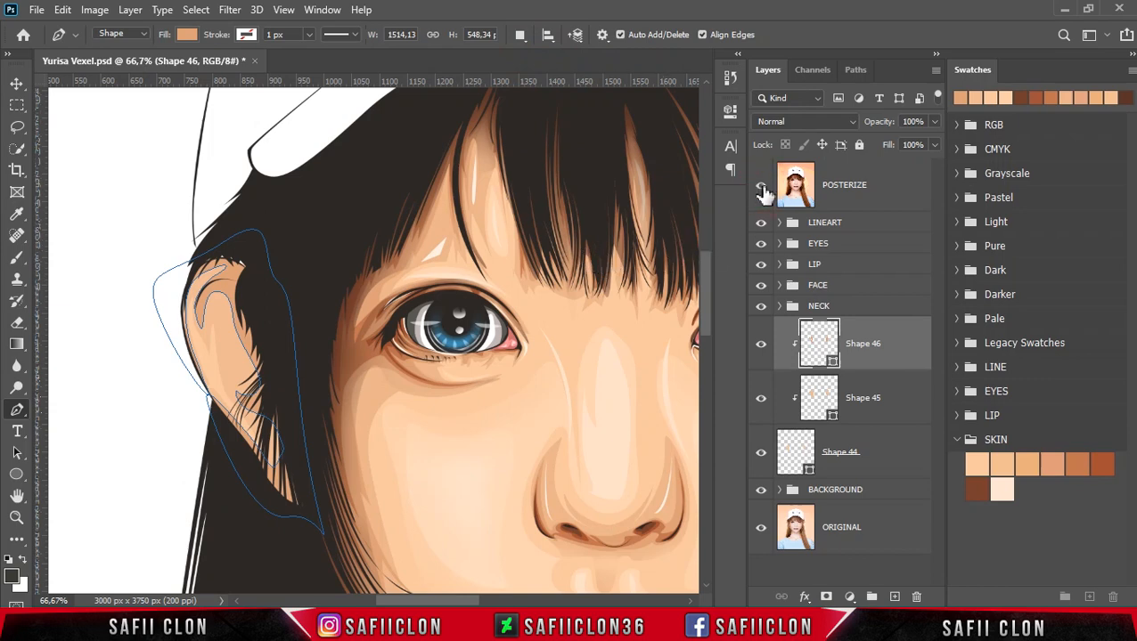
# Check the POSTERIZE reference and trace the third, darker shadow along the rim and inner folds of the portrait's left-side ear
pyautogui.click(763, 189)
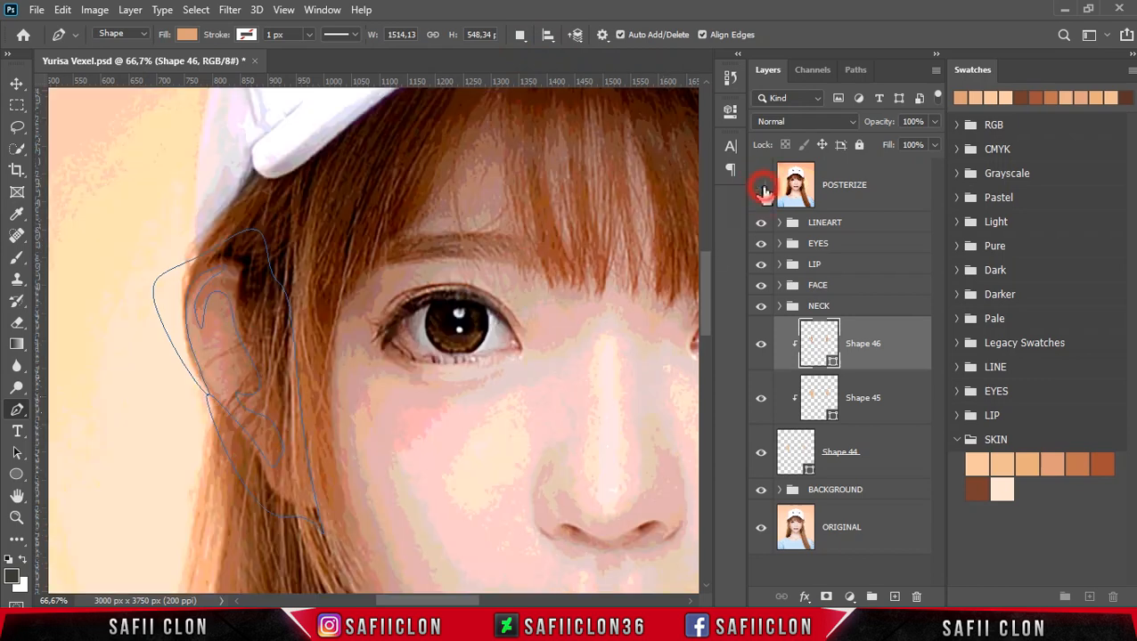
pyautogui.click(763, 190)
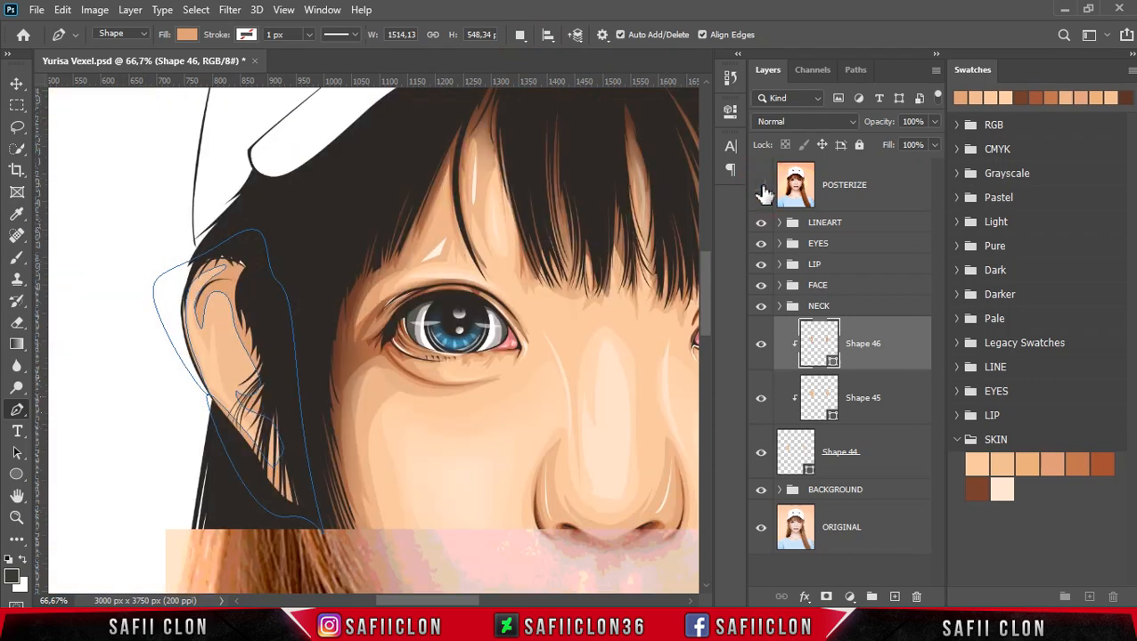
pyautogui.click(201, 396)
pyautogui.moveTo(199, 267); pyautogui.dragTo(214, 253)
pyautogui.moveTo(220, 265); pyautogui.dragTo(196, 319)
pyautogui.click(201, 309)
pyautogui.moveTo(226, 284); pyautogui.dragTo(237, 322)
pyautogui.click(247, 342)
pyautogui.click(252, 344)
pyautogui.click(245, 399)
pyautogui.moveTo(265, 390); pyautogui.dragTo(299, 512)
# Close the third ear shadow beneath the lobe and around the ear's outside, about 297 × 514 px
pyautogui.click(224, 412)
pyautogui.click(209, 405)
pyautogui.moveTo(326, 493); pyautogui.dragTo(325, 470)
pyautogui.moveTo(292, 367); pyautogui.dragTo(289, 333)
pyautogui.moveTo(246, 247); pyautogui.dragTo(211, 243)
pyautogui.moveTo(161, 299); pyautogui.dragTo(158, 359)
pyautogui.moveTo(198, 394); pyautogui.dragTo(213, 391)
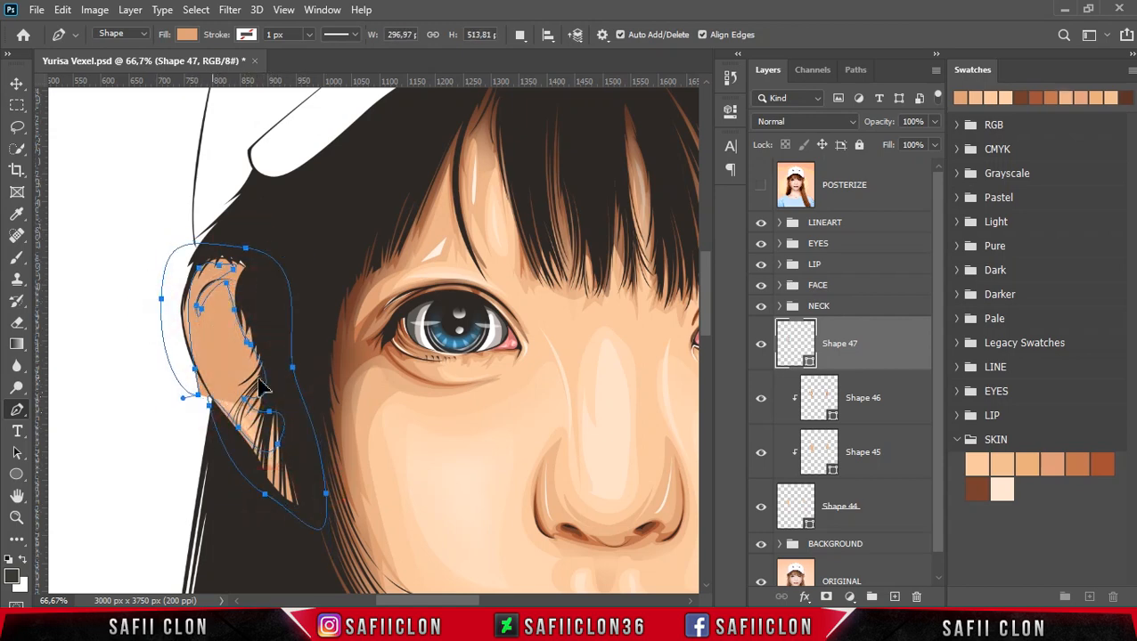
# Recolour the third ear shadow with c27651 sampled from the underside of the nose, and clip it to the ear base layer
pyautogui.doubleClick(811, 363)
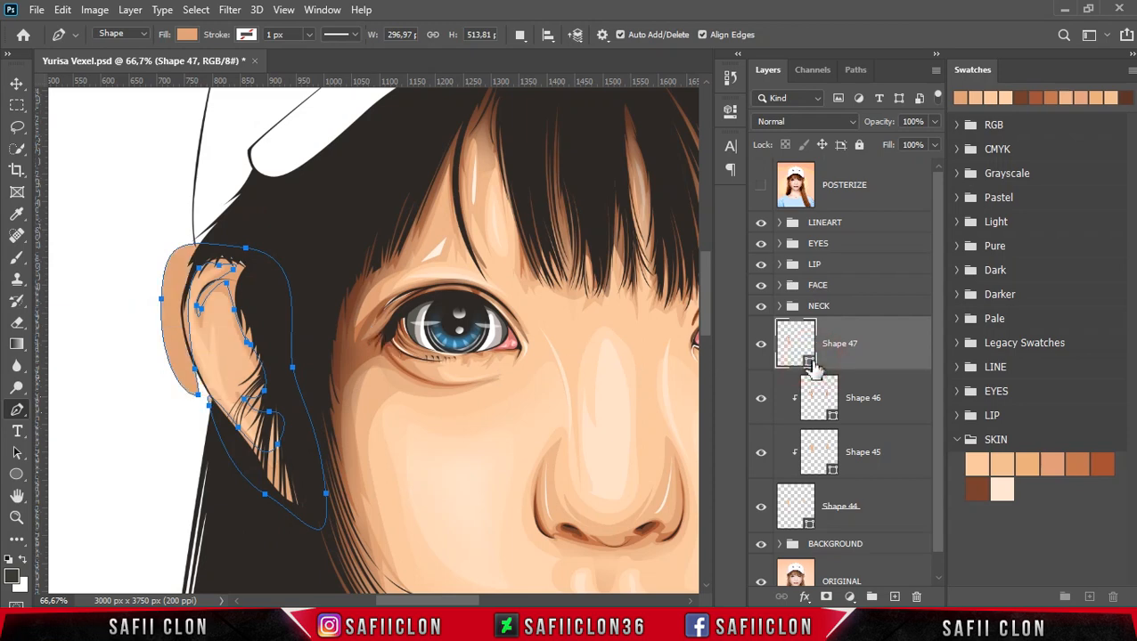
pyautogui.click(635, 537)
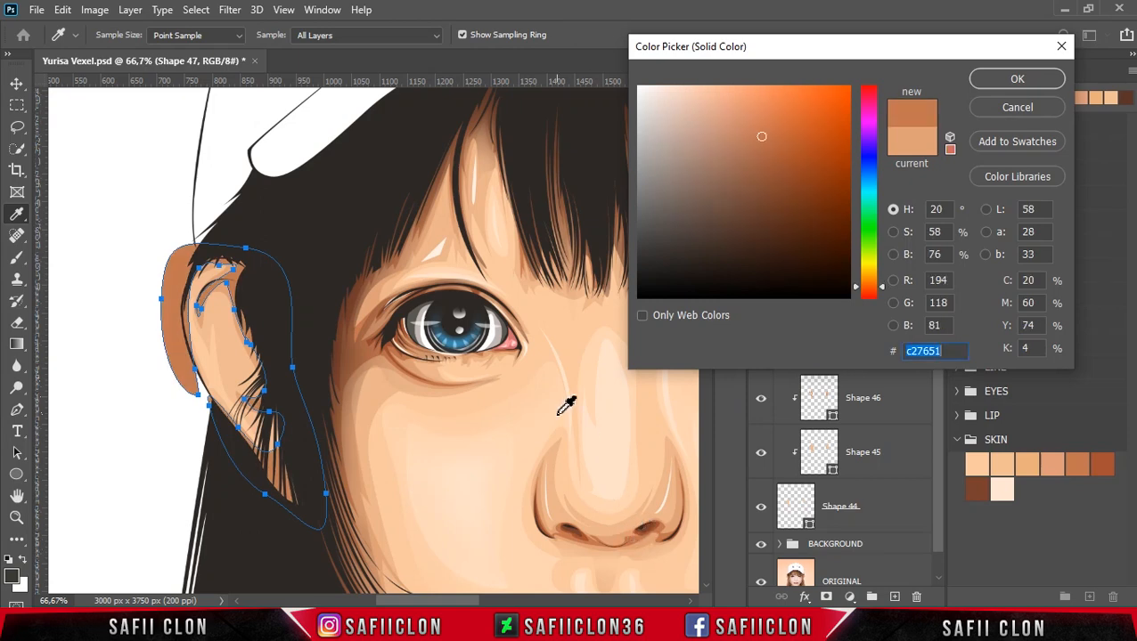
pyautogui.click(998, 82)
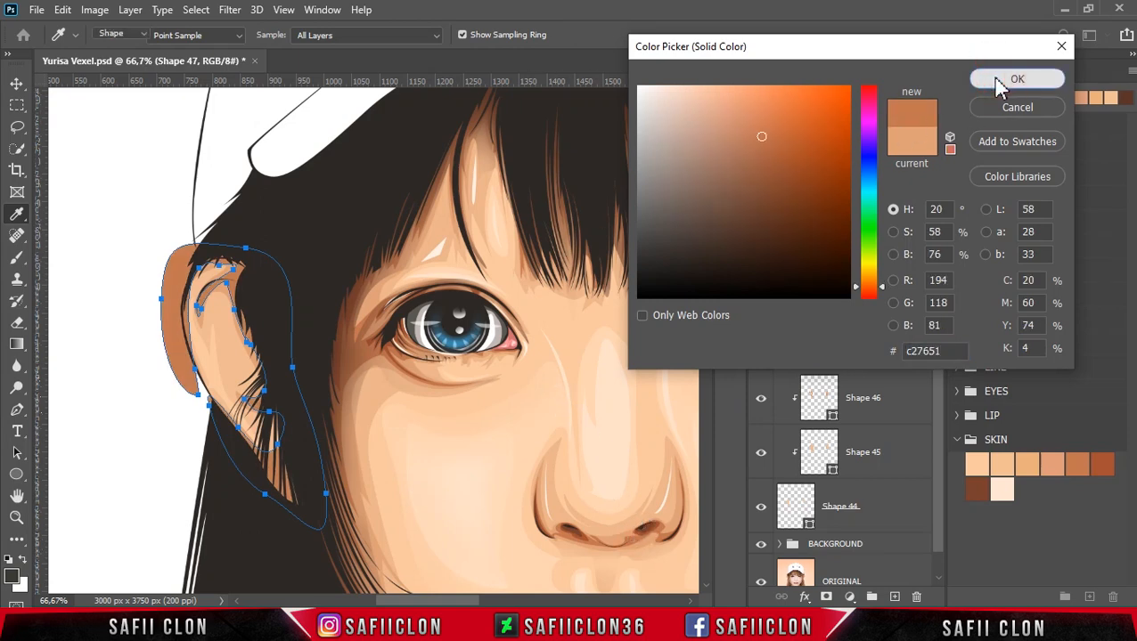
pyautogui.rightClick(870, 344)
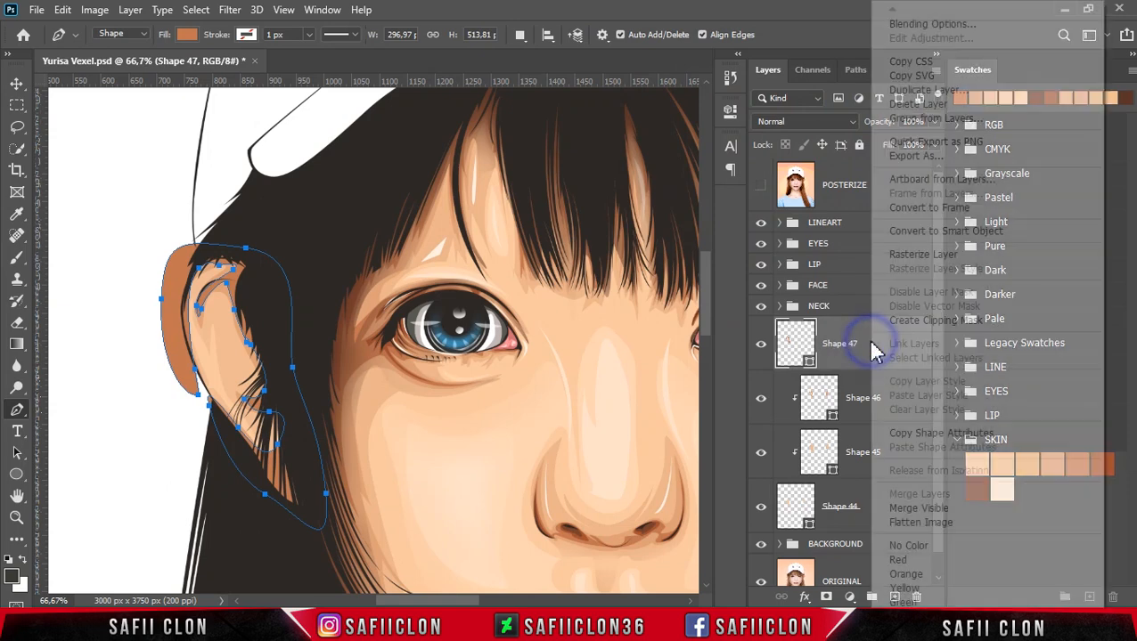
pyautogui.click(907, 323)
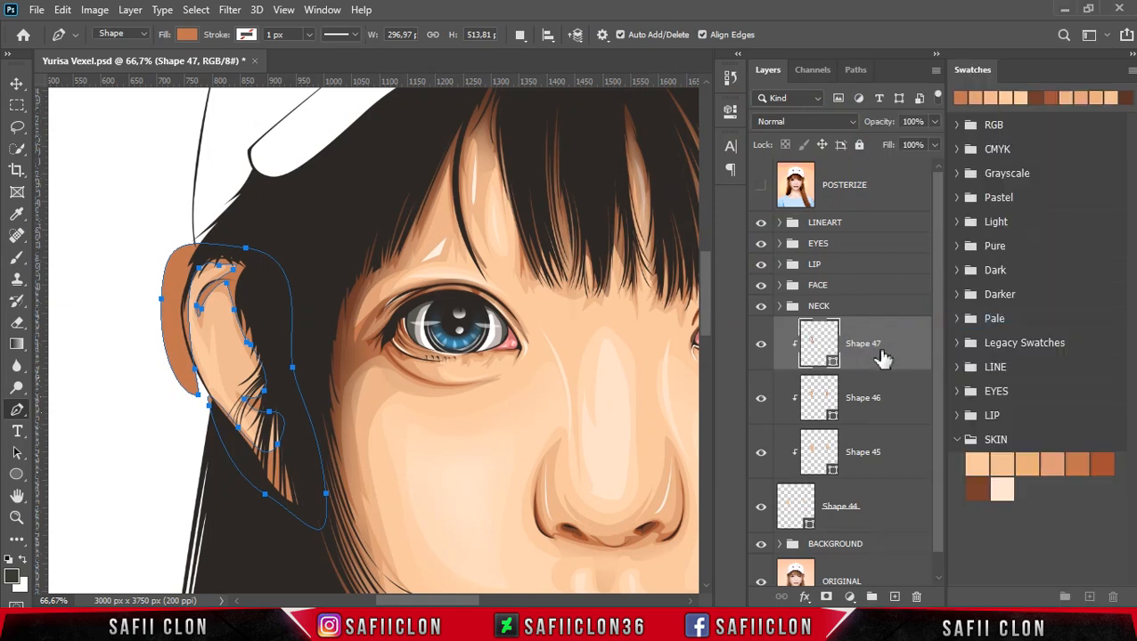
# Use Combine Shapes to trace the opposite ear's third shadow on the same layer, from the upper rim along the inner fold to the lobe
pyautogui.click(520, 34)
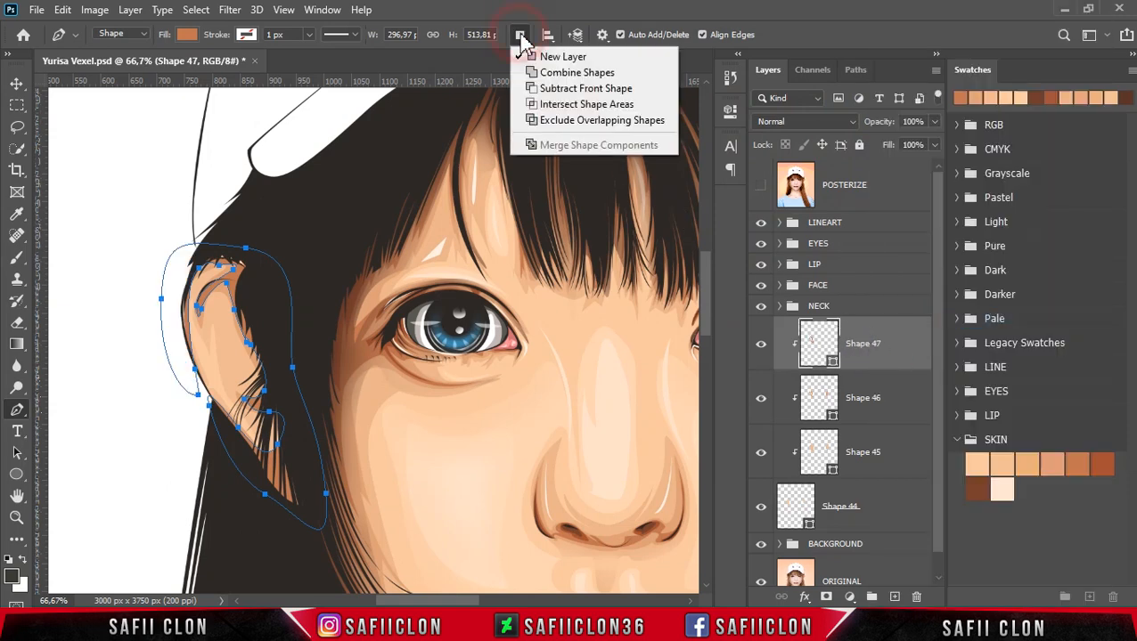
pyautogui.click(530, 71)
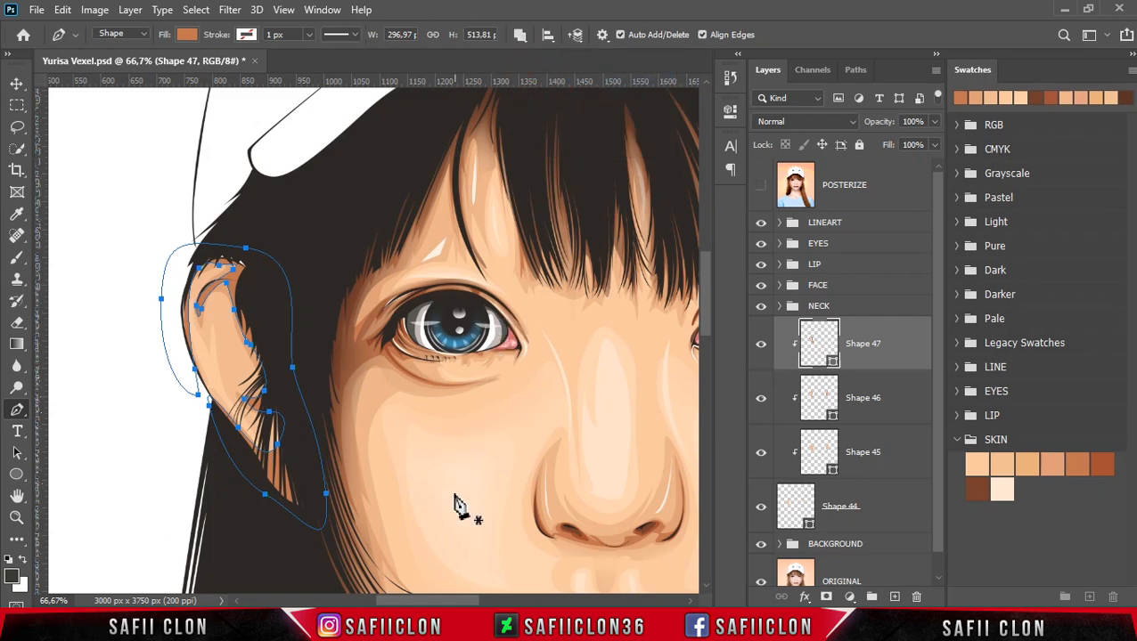
pyautogui.moveTo(451, 601); pyautogui.dragTo(518, 601)
pyautogui.click(545, 248)
pyautogui.click(528, 260)
pyautogui.moveTo(549, 274); pyautogui.dragTo(552, 283)
pyautogui.moveTo(560, 323); pyautogui.dragTo(553, 344)
pyautogui.moveTo(543, 278)
pyautogui.mouseDown()
pyautogui.moveTo(519, 268)
pyautogui.moveTo(531, 285)
pyautogui.mouseUp()
pyautogui.click(531, 295)
pyautogui.click(528, 342)
pyautogui.click(514, 382)
pyautogui.click(510, 417)
# Close the opposite ear's third shadow beneath the lobe and back up over the hair to the top of the ear
pyautogui.click(549, 370)
pyautogui.moveTo(520, 441); pyautogui.dragTo(489, 463)
pyautogui.moveTo(469, 425); pyautogui.dragTo(462, 327)
pyautogui.click(471, 272)
pyautogui.moveTo(542, 248); pyautogui.dragTo(595, 249)
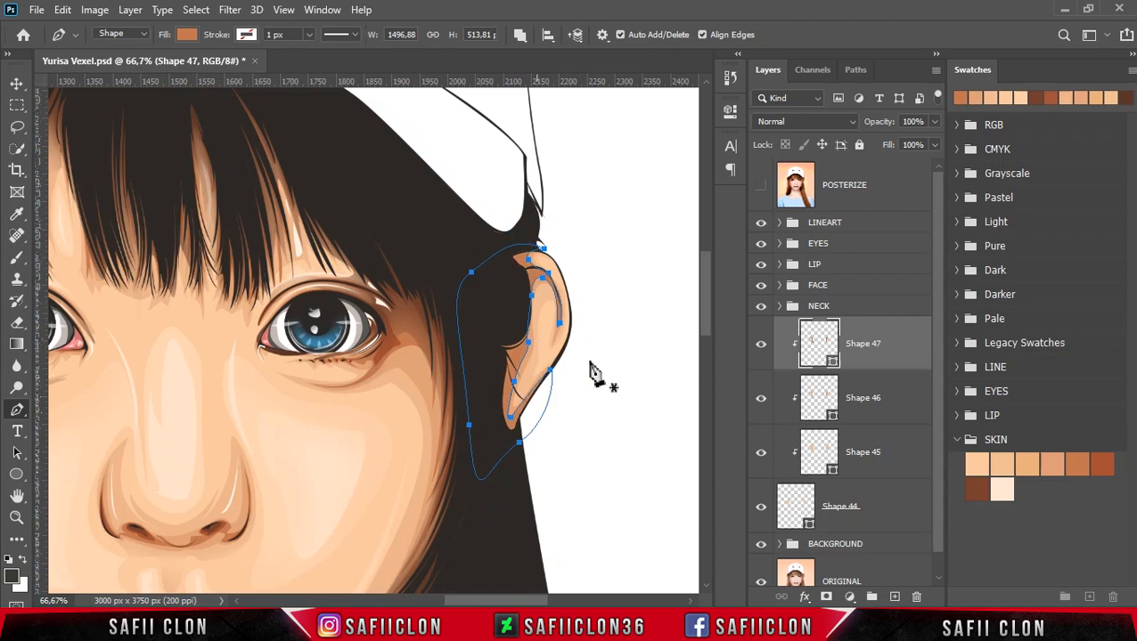
# Return to the left-side ear, set the path operation to New Layer, and check the ear's deeper shadows on the POSTERIZE reference
pyautogui.moveTo(533, 601); pyautogui.dragTo(461, 599)
pyautogui.click(520, 34)
pyautogui.click(545, 56)
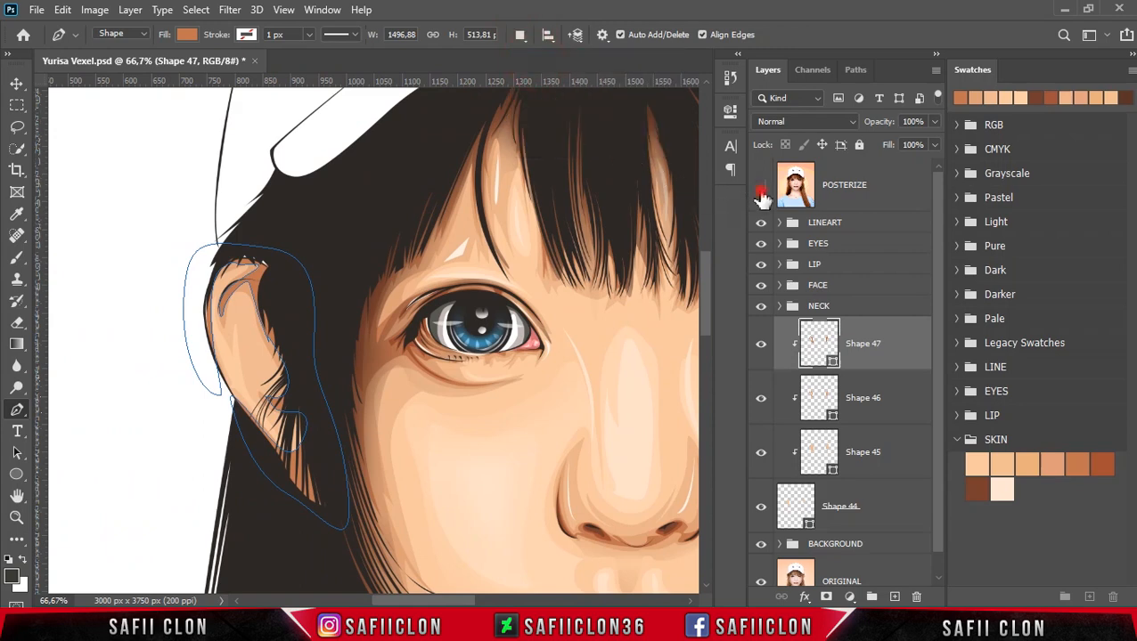
pyautogui.click(761, 187)
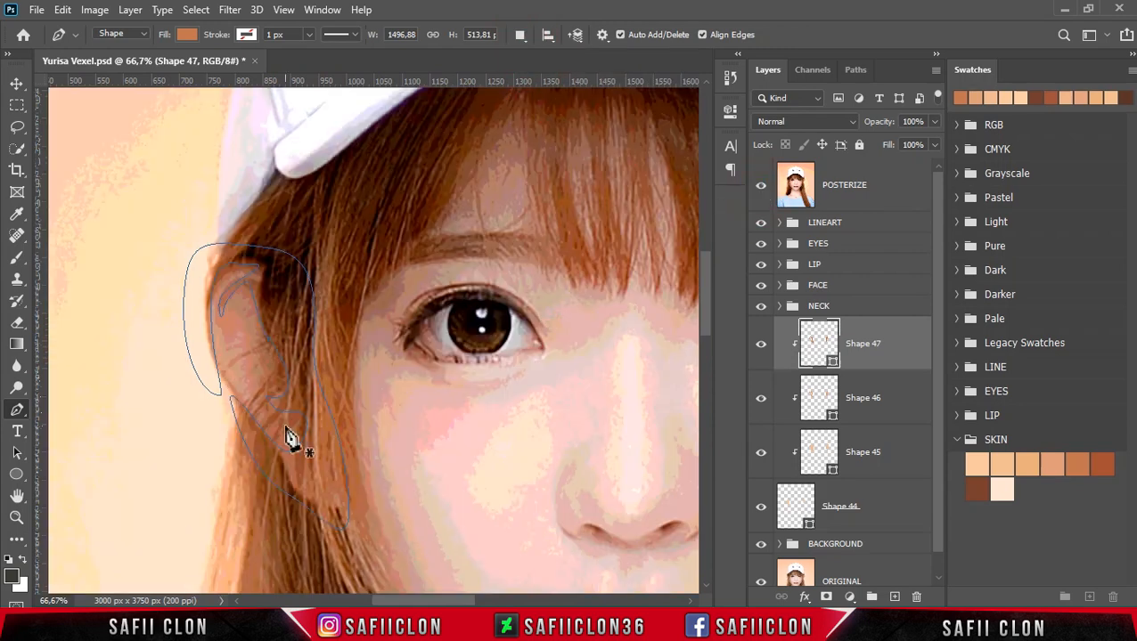
pyautogui.click(760, 187)
# Trace the fourth shadow on a new shape layer along the left-side ear's upper rim, inner fold and hair edge down to the lobe
pyautogui.moveTo(208, 363); pyautogui.dragTo(245, 259)
pyautogui.click(262, 272)
pyautogui.moveTo(224, 298); pyautogui.dragTo(210, 329)
pyautogui.moveTo(255, 285); pyautogui.dragTo(285, 290)
pyautogui.click(261, 304)
pyautogui.click(272, 337)
pyautogui.click(286, 384)
pyautogui.click(265, 401)
pyautogui.moveTo(300, 413); pyautogui.dragTo(304, 410)
pyautogui.moveTo(310, 452); pyautogui.dragTo(306, 468)
# Close the fourth ear shadow under the lobe, through the hair and around the ear's outside, about 386 × 561 px
pyautogui.moveTo(279, 465)
pyautogui.mouseDown()
pyautogui.moveTo(268, 457)
pyautogui.moveTo(264, 478)
pyautogui.mouseUp()
pyautogui.moveTo(346, 524); pyautogui.dragTo(360, 514)
pyautogui.click(354, 410)
pyautogui.moveTo(297, 221); pyautogui.dragTo(218, 217)
pyautogui.moveTo(150, 294); pyautogui.dragTo(182, 397)
pyautogui.click(209, 363)
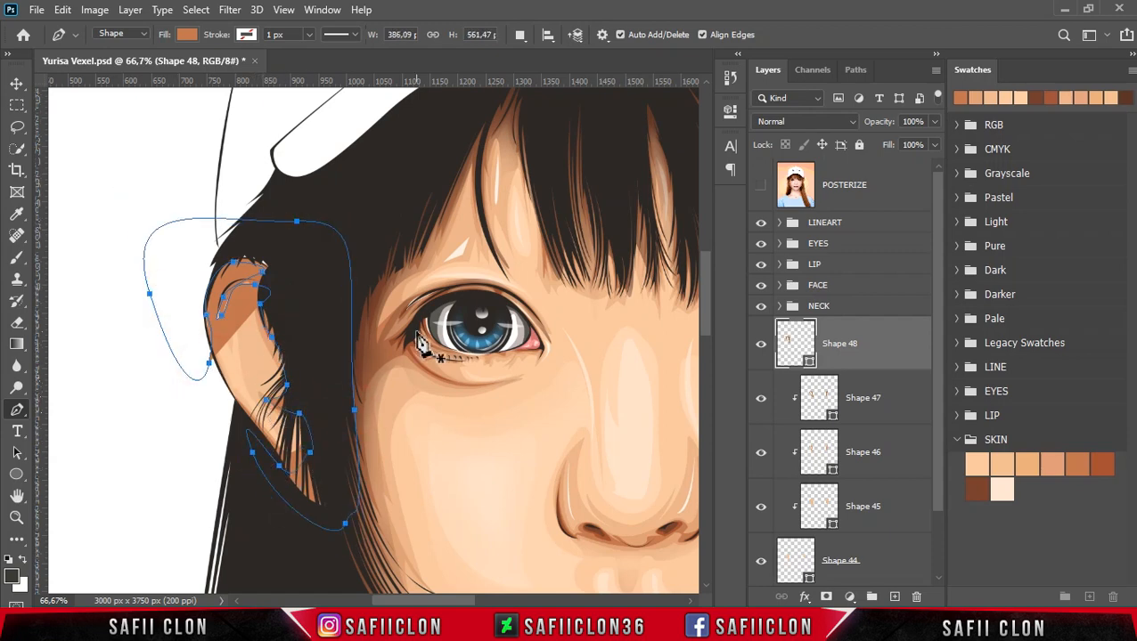
# Clip the fourth ear shadow to the ear base layer and recolour it with a54f33 sampled from beneath the nose
pyautogui.rightClick(873, 356)
pyautogui.click(909, 389)
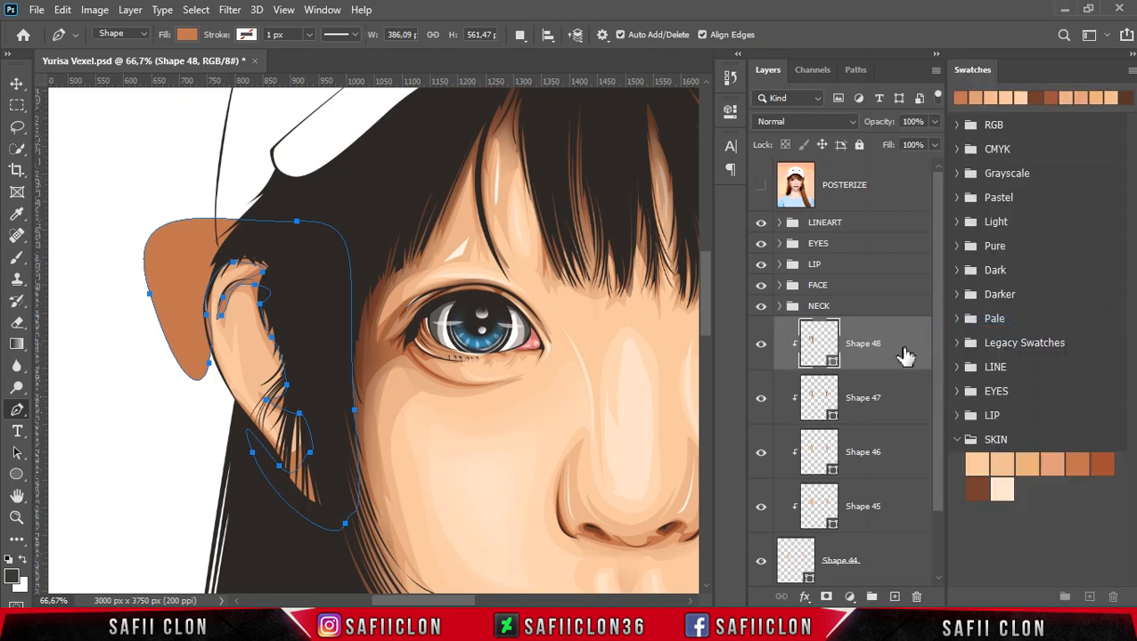
pyautogui.click(831, 364)
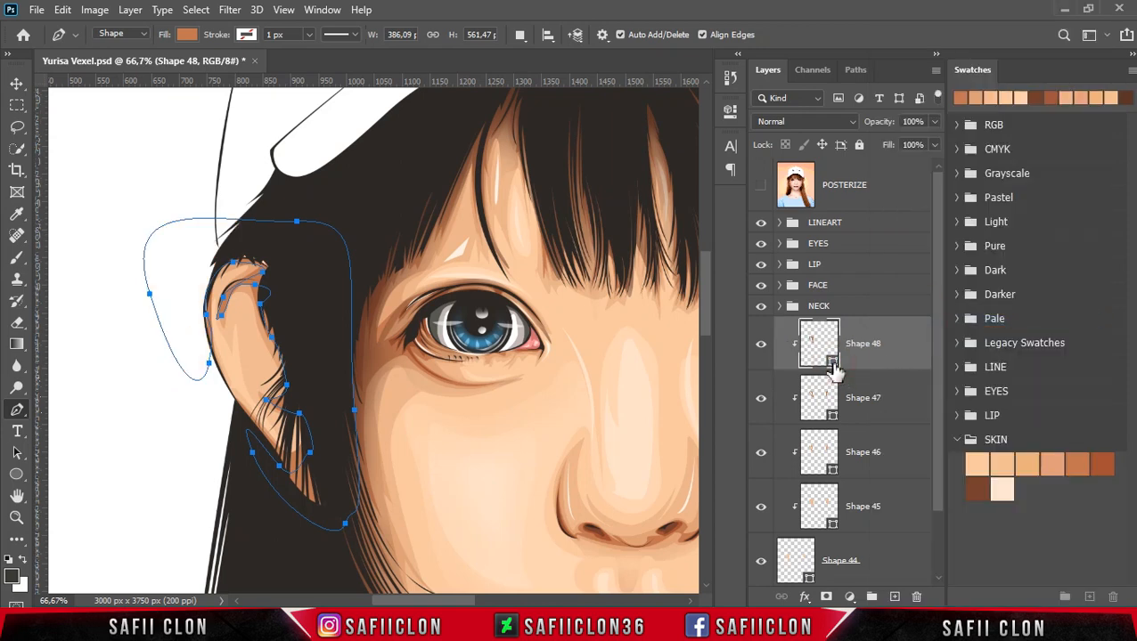
pyautogui.doubleClick(833, 365)
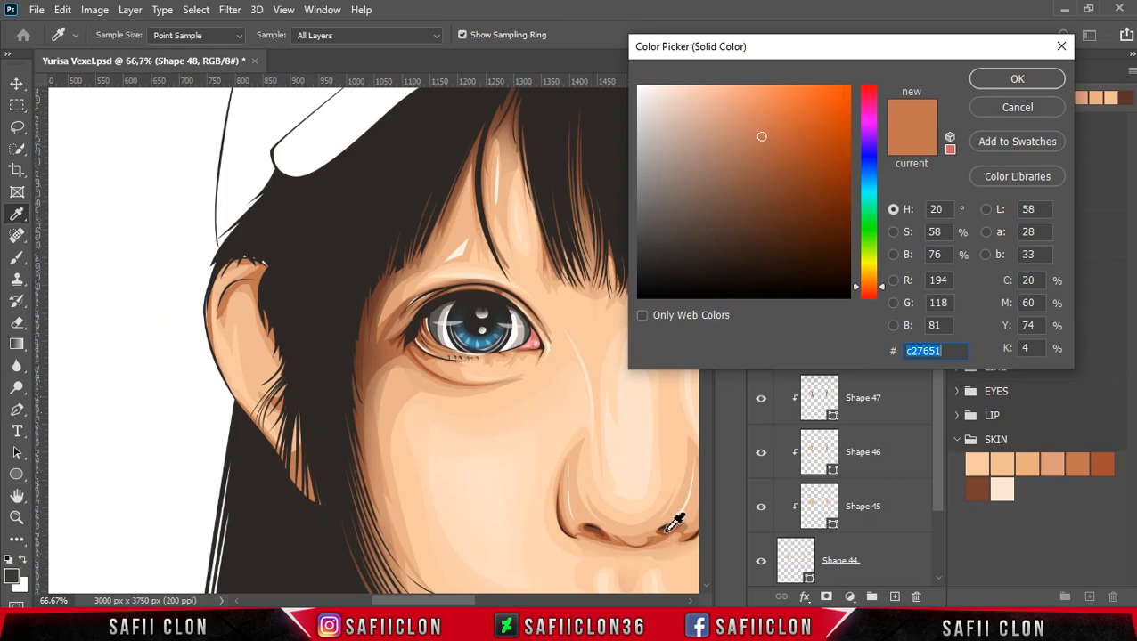
pyautogui.click(617, 527)
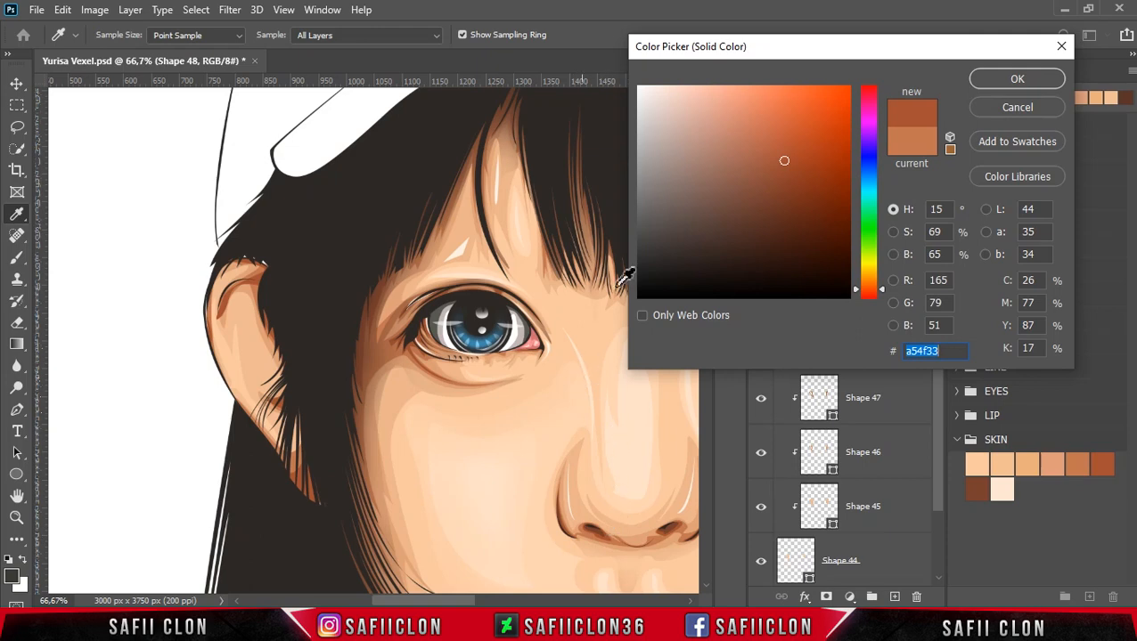
pyautogui.click(1014, 82)
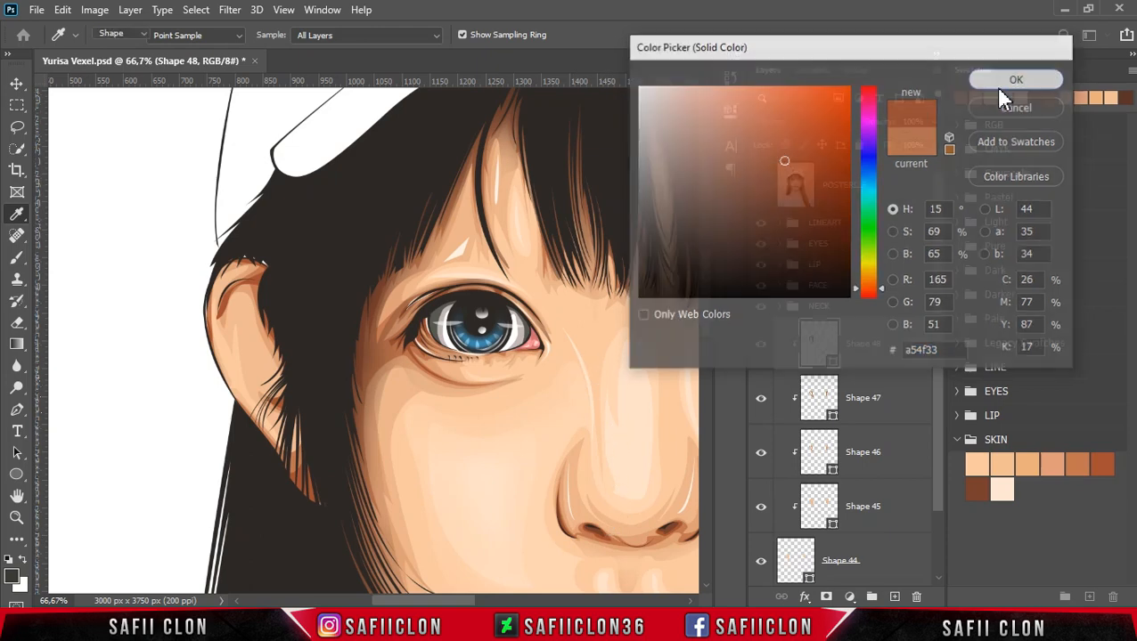
# Use Combine Shapes to trace the fourth shadow on the opposite ear, following its upper rim, inner fold and lower ear hollow
pyautogui.click(520, 35)
pyautogui.click(543, 73)
pyautogui.moveTo(465, 598); pyautogui.dragTo(544, 599)
pyautogui.click(490, 245)
pyautogui.click(471, 262)
pyautogui.moveTo(513, 318); pyautogui.dragTo(505, 363)
pyautogui.keyDown('alt'); pyautogui.click(513, 318); pyautogui.keyUp('alt')
pyautogui.moveTo(482, 283); pyautogui.dragTo(457, 312)
pyautogui.click(476, 330)
pyautogui.click(475, 349)
pyautogui.moveTo(499, 357); pyautogui.dragTo(458, 414)
pyautogui.keyDown('alt'); pyautogui.click(500, 358); pyautogui.keyUp('alt')
# Close the opposite ear's fourth shadow past the lobe and up through the hair to its starting point
pyautogui.click(463, 359)
pyautogui.click(469, 452)
pyautogui.click(441, 433)
pyautogui.click(430, 327)
pyautogui.click(439, 251)
pyautogui.click(488, 244)
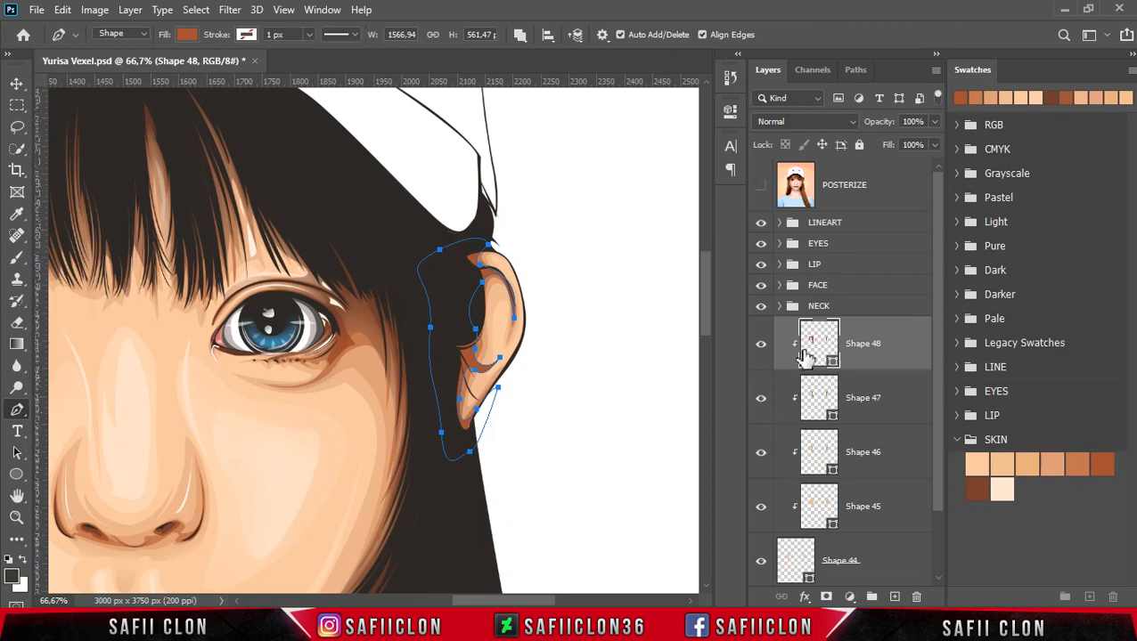
# Go back to the left-side ear, restore the New Layer path operation, and compare the ear with the POSTERIZE reference
pyautogui.moveTo(513, 599); pyautogui.dragTo(424, 596)
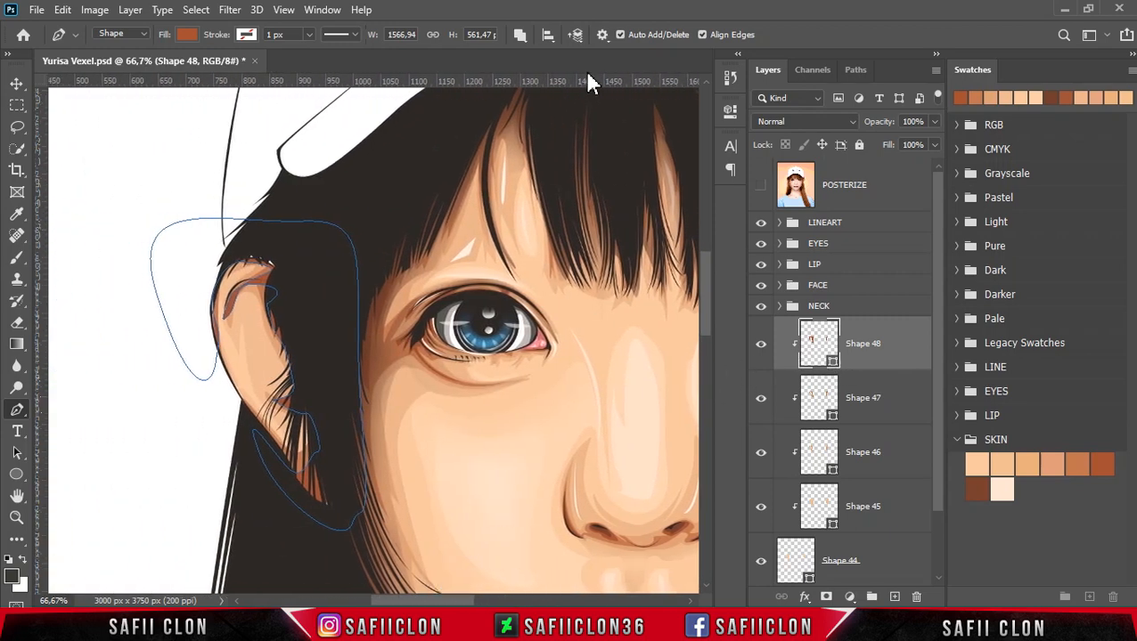
pyautogui.click(520, 40)
pyautogui.click(543, 52)
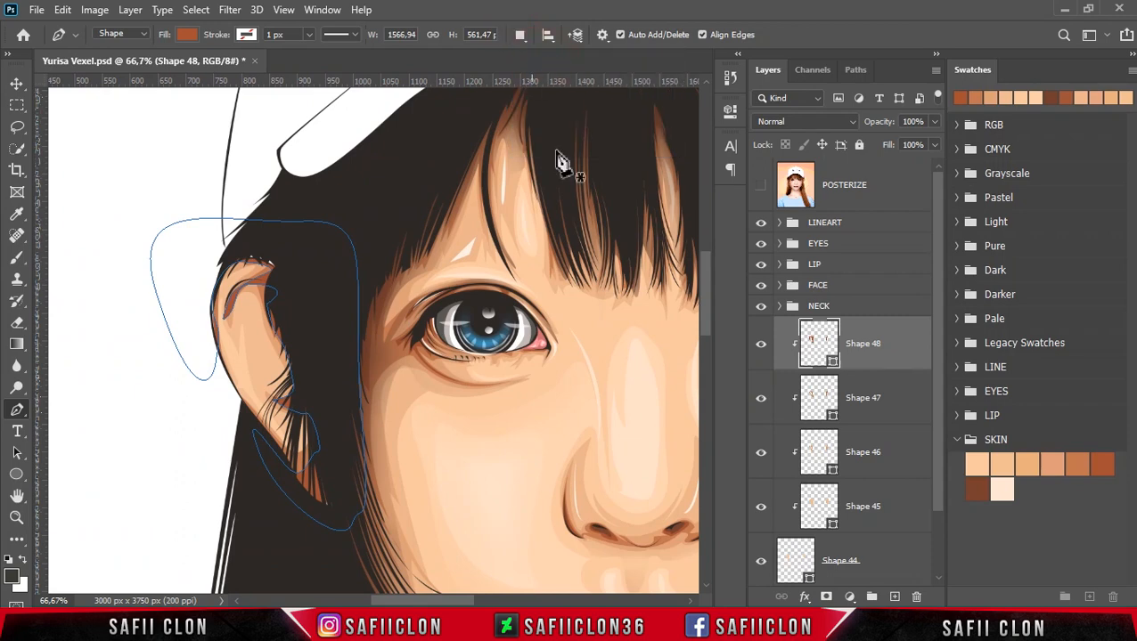
pyautogui.click(762, 185)
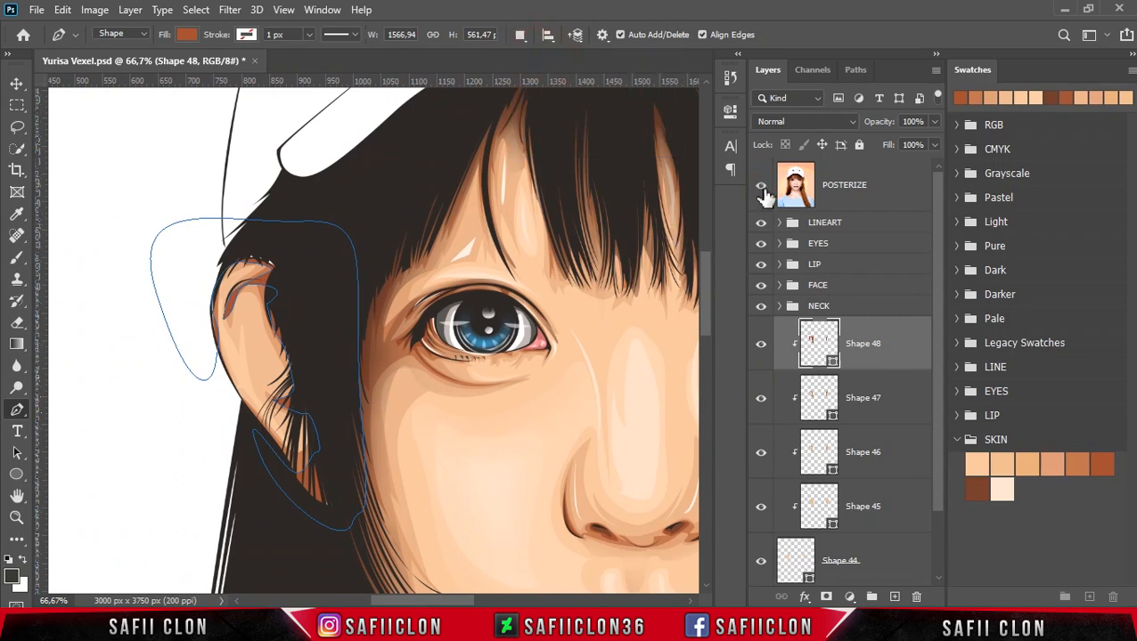
pyautogui.click(761, 186)
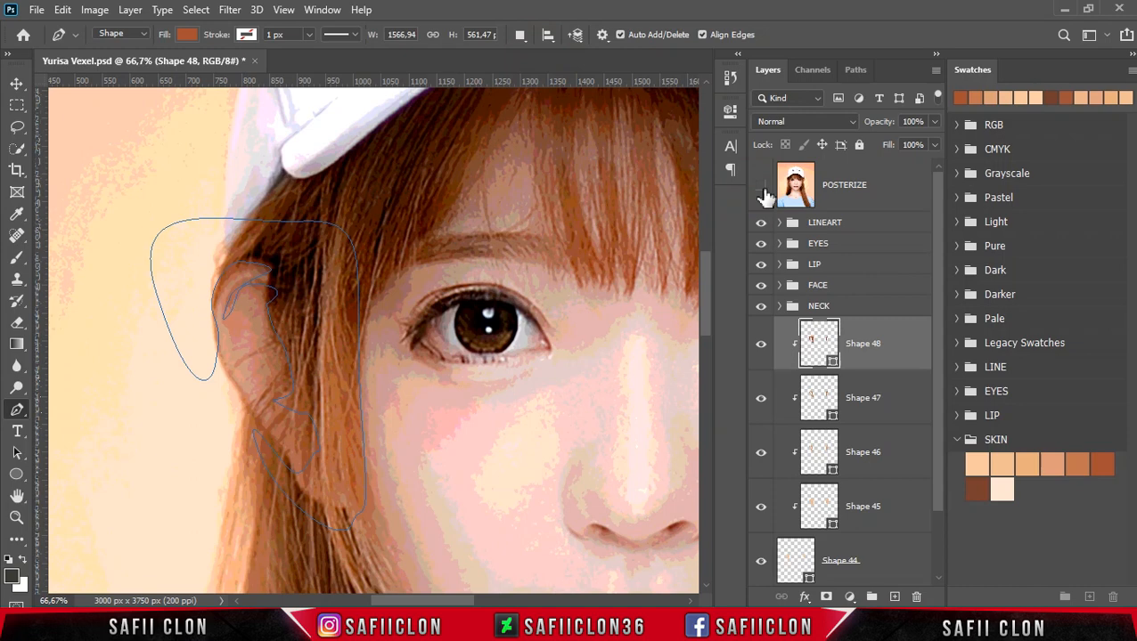
pyautogui.click(763, 192)
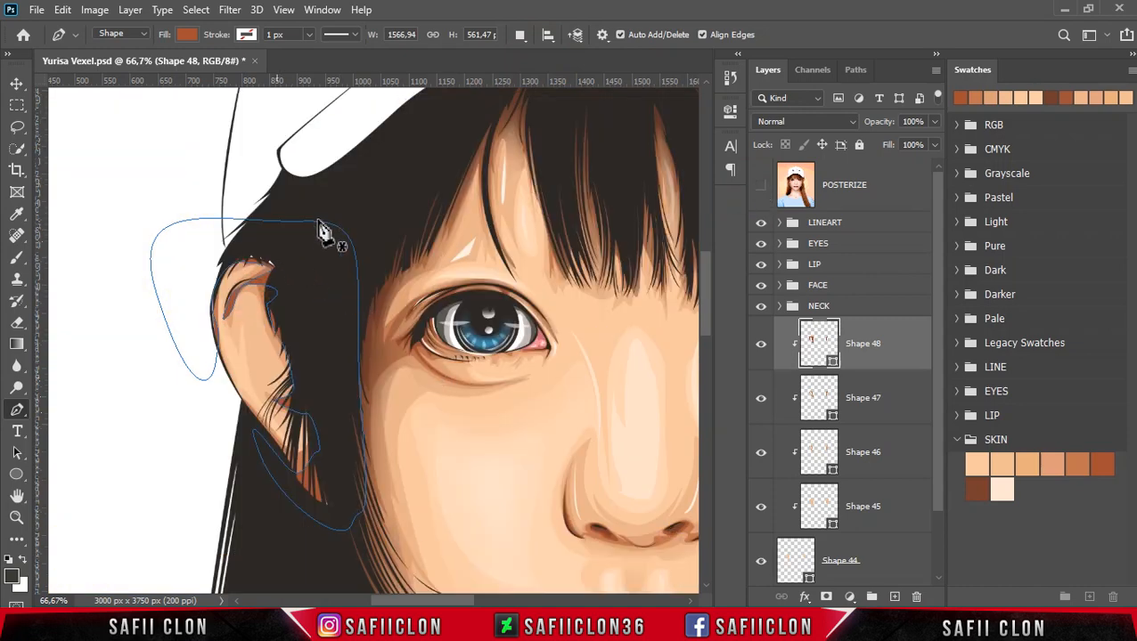
# Trace the fifth, darkest shadow on a new shape layer along the left-side ear's outer rim, upper fold and hair edge
pyautogui.click(251, 406)
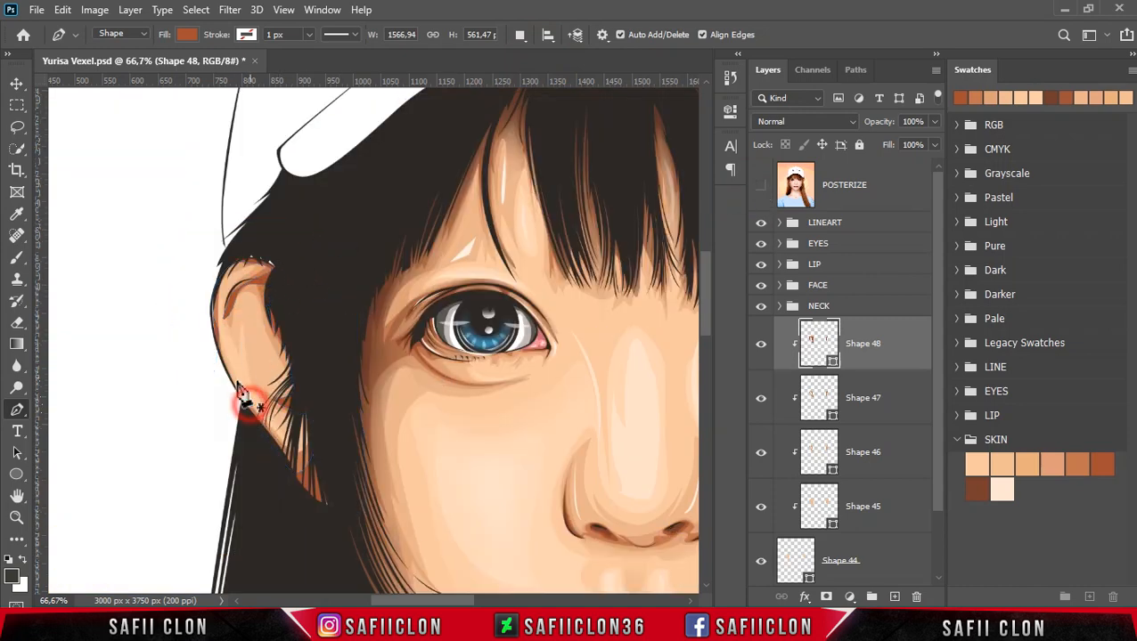
pyautogui.moveTo(216, 292); pyautogui.dragTo(227, 222)
pyautogui.keyDown('alt'); pyautogui.click(216, 292); pyautogui.keyUp('alt')
pyautogui.moveTo(243, 261); pyautogui.dragTo(267, 266)
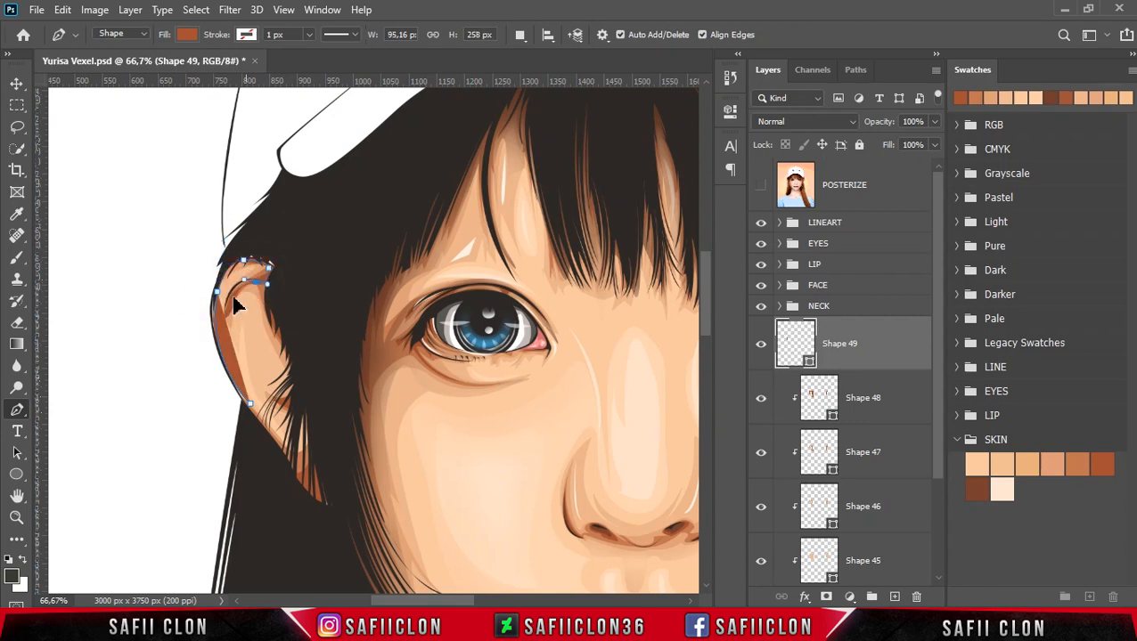
pyautogui.moveTo(275, 430); pyautogui.dragTo(298, 459)
pyautogui.keyDown('alt'); pyautogui.click(275, 431); pyautogui.keyUp('alt')
pyautogui.moveTo(242, 291); pyautogui.dragTo(278, 266)
pyautogui.keyDown('alt'); pyautogui.click(242, 292); pyautogui.keyUp('alt')
pyautogui.click(261, 298)
pyautogui.click(283, 357)
pyautogui.click(296, 398)
# Continue the fifth ear shadow down to the lobe and close it around the hair and ear's outside, about 318 × 647 px
pyautogui.click(262, 375)
pyautogui.moveTo(294, 411); pyautogui.dragTo(339, 419)
pyautogui.click(313, 438)
pyautogui.click(321, 479)
pyautogui.moveTo(288, 482); pyautogui.dragTo(271, 455)
pyautogui.moveTo(250, 438); pyautogui.dragTo(241, 415)
pyautogui.moveTo(338, 526); pyautogui.dragTo(387, 460)
pyautogui.moveTo(334, 270); pyautogui.dragTo(307, 194)
pyautogui.moveTo(227, 215); pyautogui.dragTo(196, 285)
pyautogui.moveTo(196, 363); pyautogui.dragTo(216, 398)
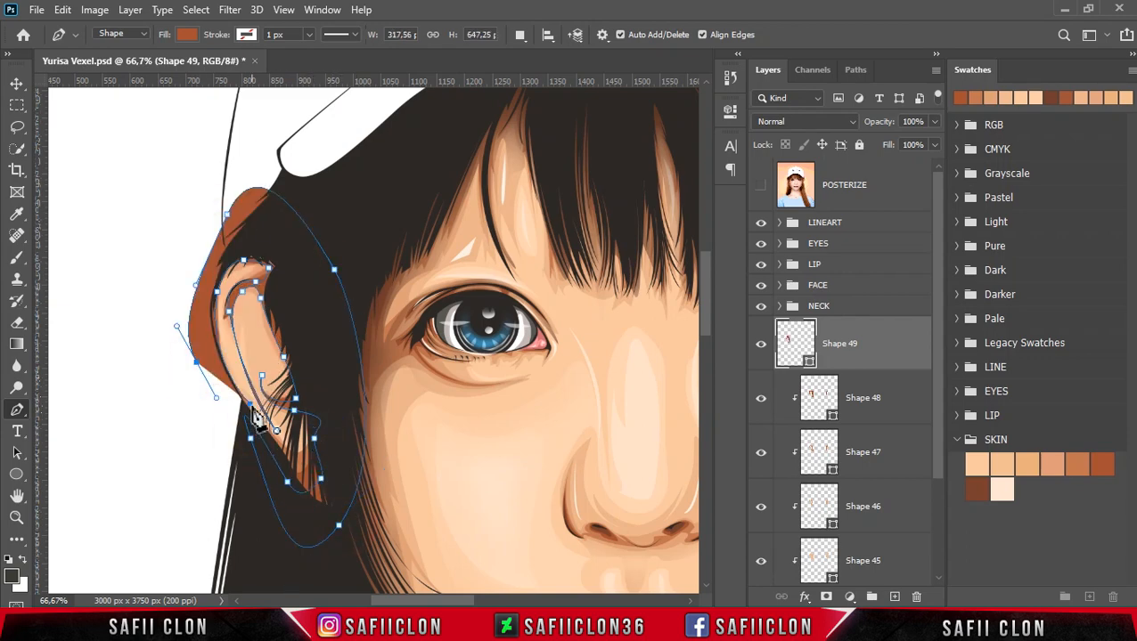
pyautogui.click(250, 407)
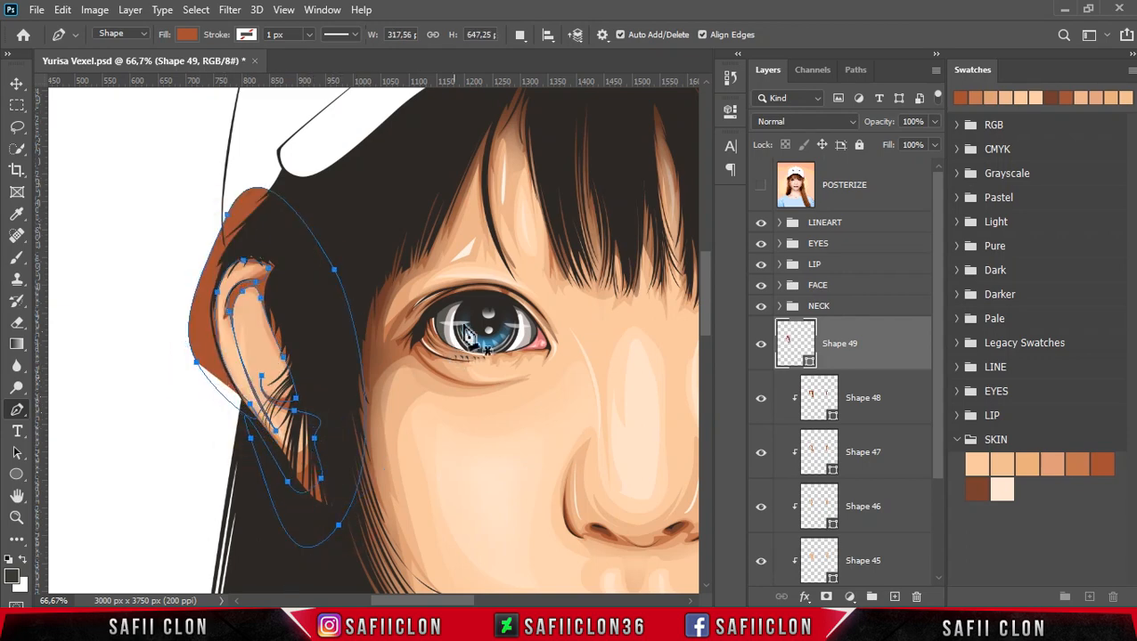
# Recolour the fifth ear shadow with 783f2d sampled from the nostril area, and clip it to the ear base layer
pyautogui.click(807, 366)
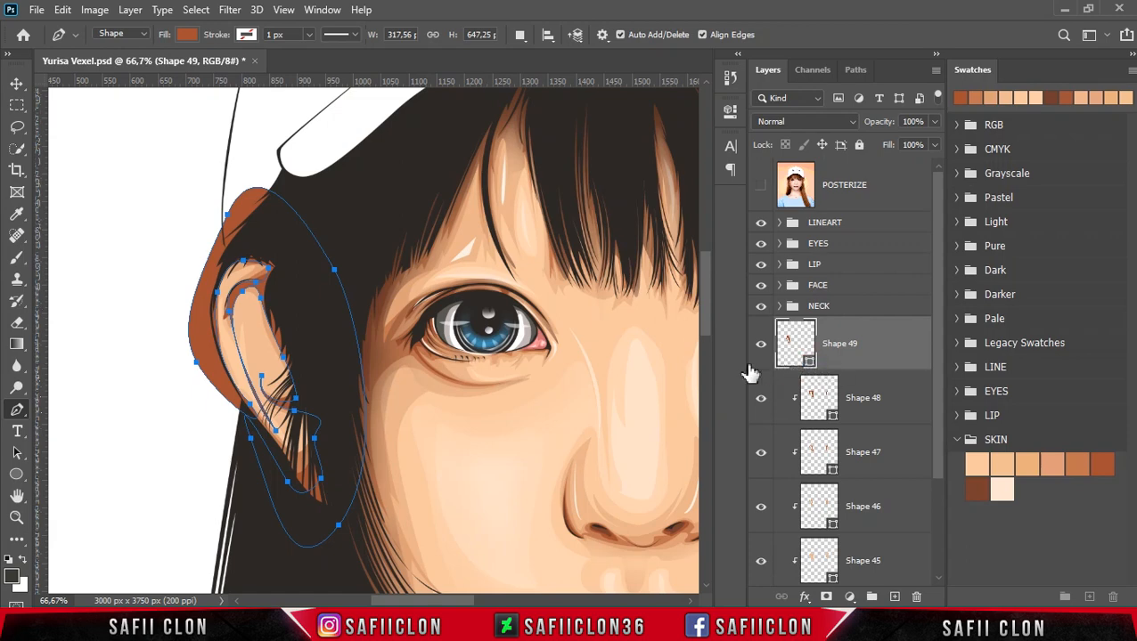
pyautogui.click(604, 527)
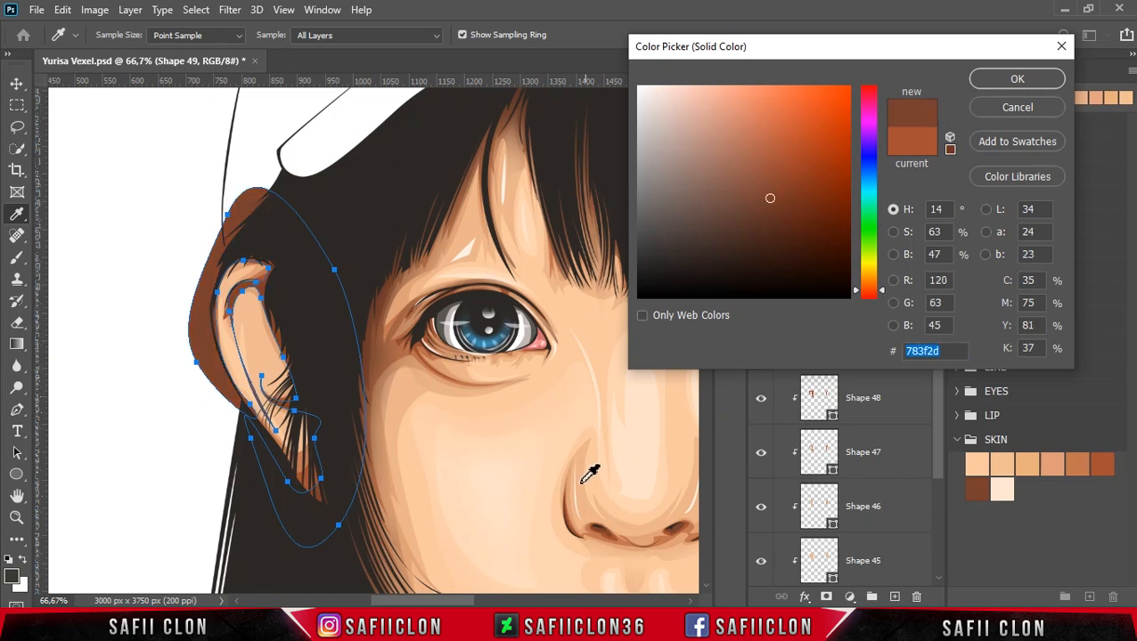
pyautogui.click(996, 80)
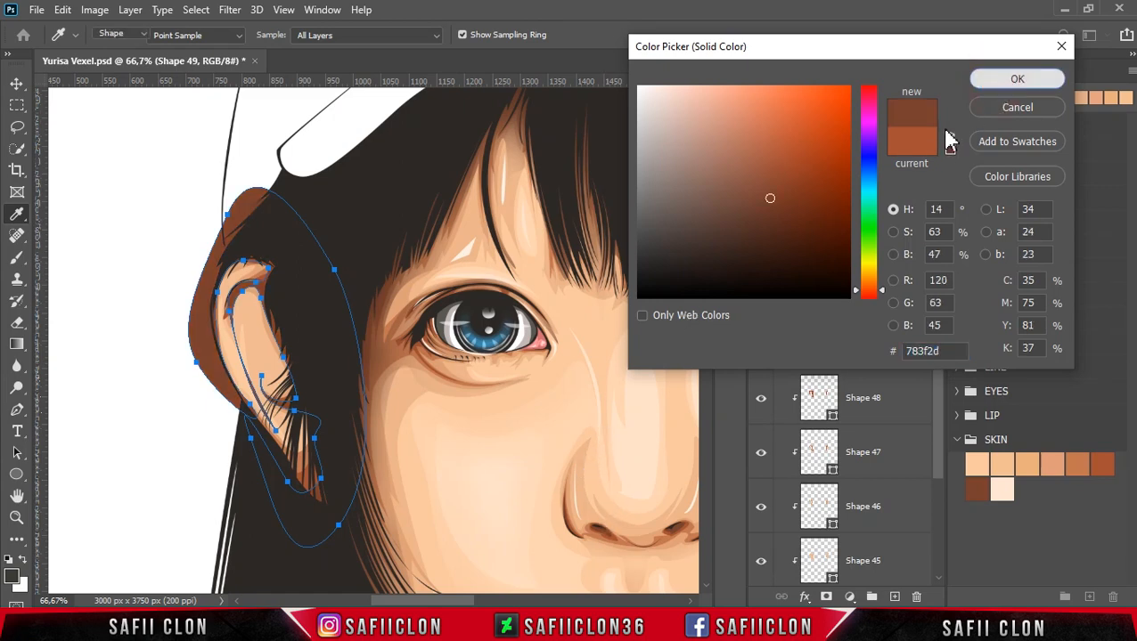
pyautogui.rightClick(872, 345)
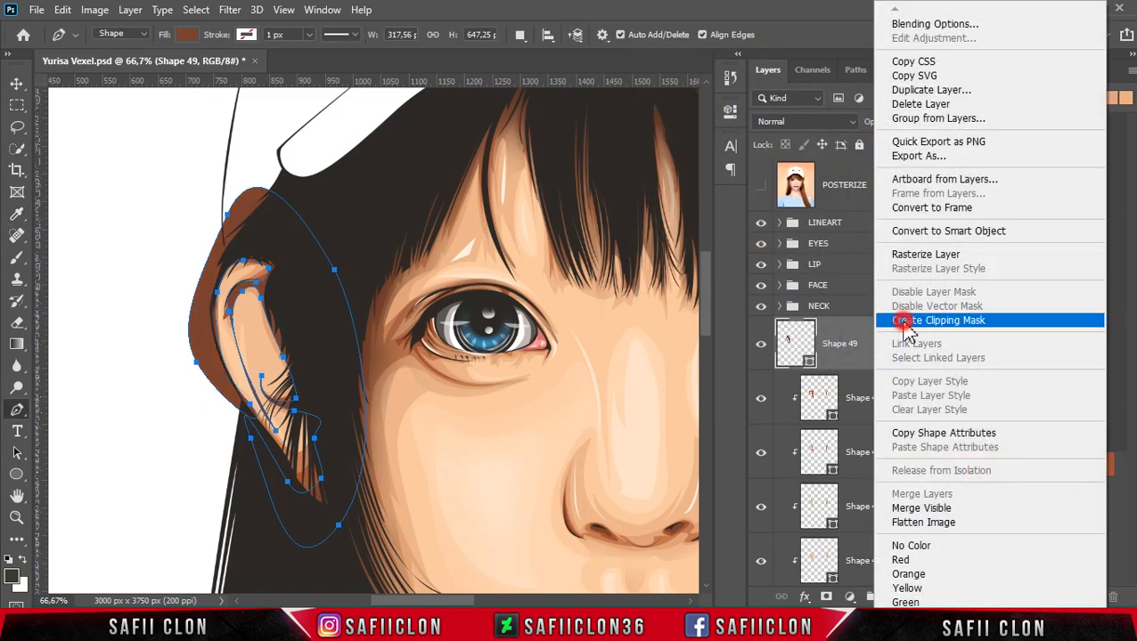
pyautogui.click(931, 320)
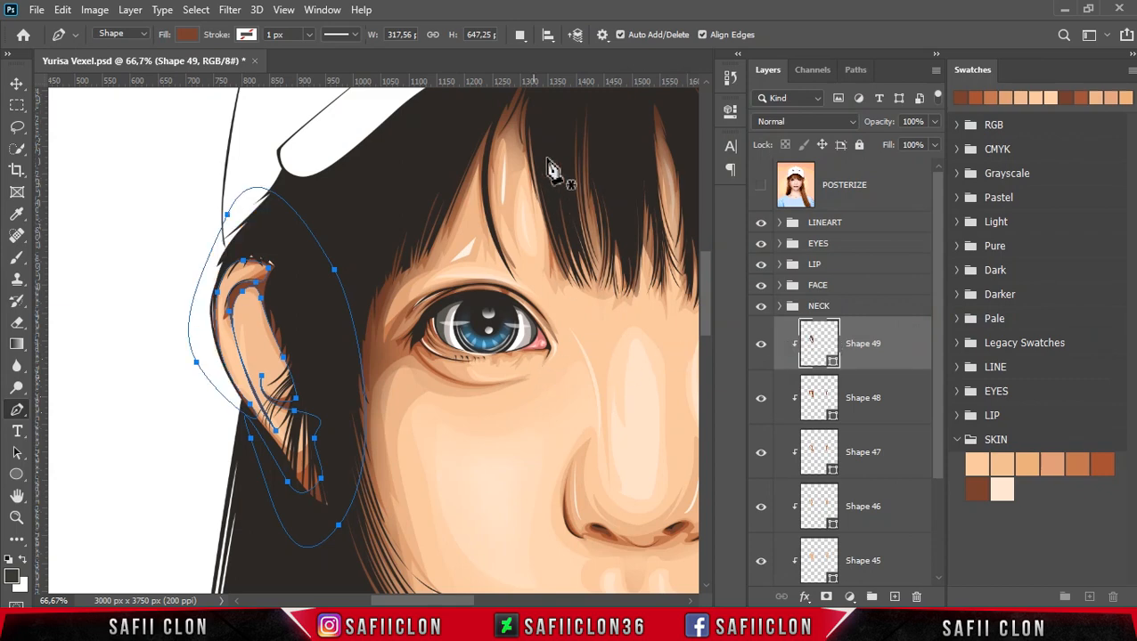
# With the Combine Shapes path operation, add the fifth shadow to the right-side ear as a closed shape along its inner fold and hair edge
pyautogui.click(520, 33)
pyautogui.click(570, 72)
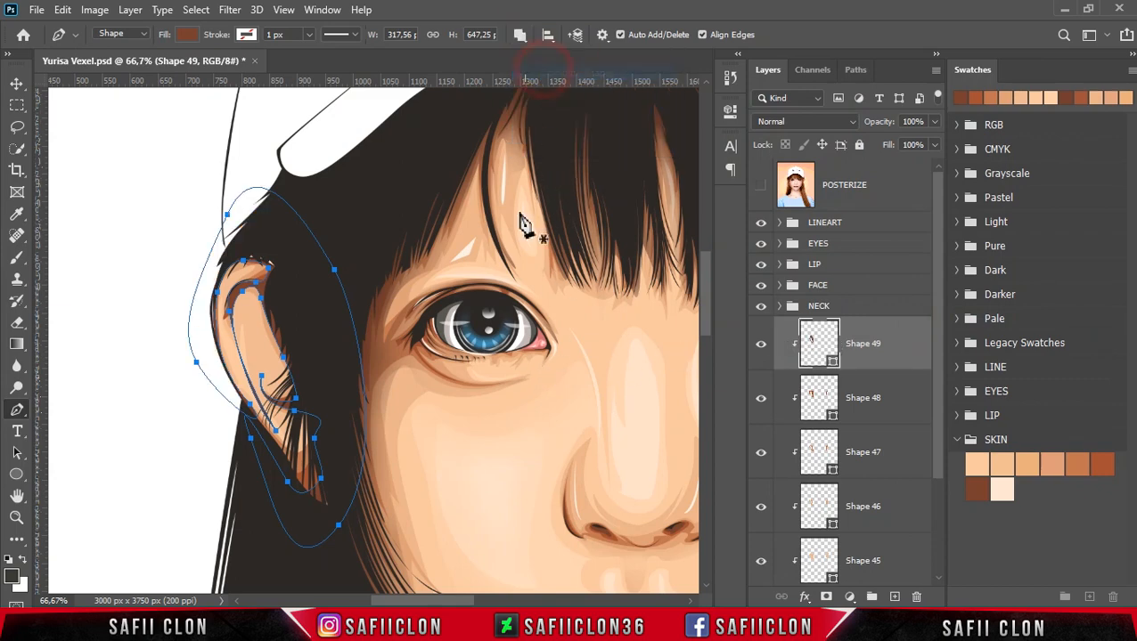
pyautogui.moveTo(461, 602); pyautogui.dragTo(504, 602)
pyautogui.click(498, 247)
pyautogui.click(485, 261)
pyautogui.click(508, 267)
pyautogui.click(522, 287)
pyautogui.moveTo(482, 342); pyautogui.dragTo(505, 389)
pyautogui.click(466, 371)
pyautogui.moveTo(474, 450); pyautogui.dragTo(456, 442)
pyautogui.moveTo(438, 334); pyautogui.dragTo(489, 234)
pyautogui.click(498, 247)
pyautogui.press('Return')
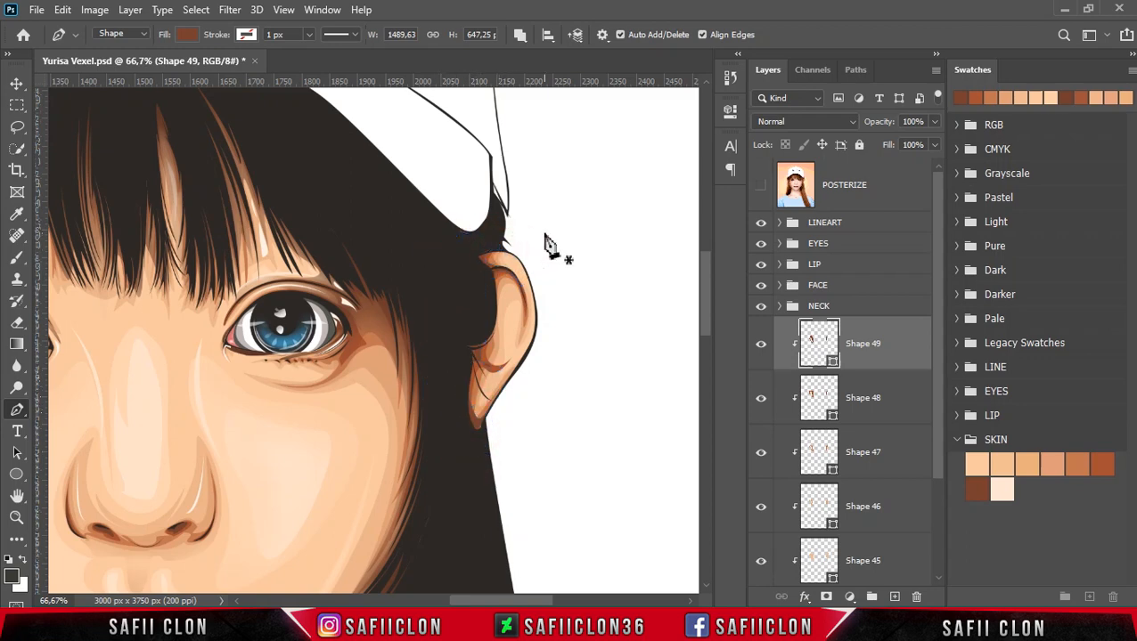
# Review the whole portrait, and examine the shading of the face and both ears up close
pyautogui.hotkey('ctrl', '-')
pyautogui.hotkey('ctrl', '-')
pyautogui.hotkey('ctrl', '-')
pyautogui.hotkey('ctrl', '-')
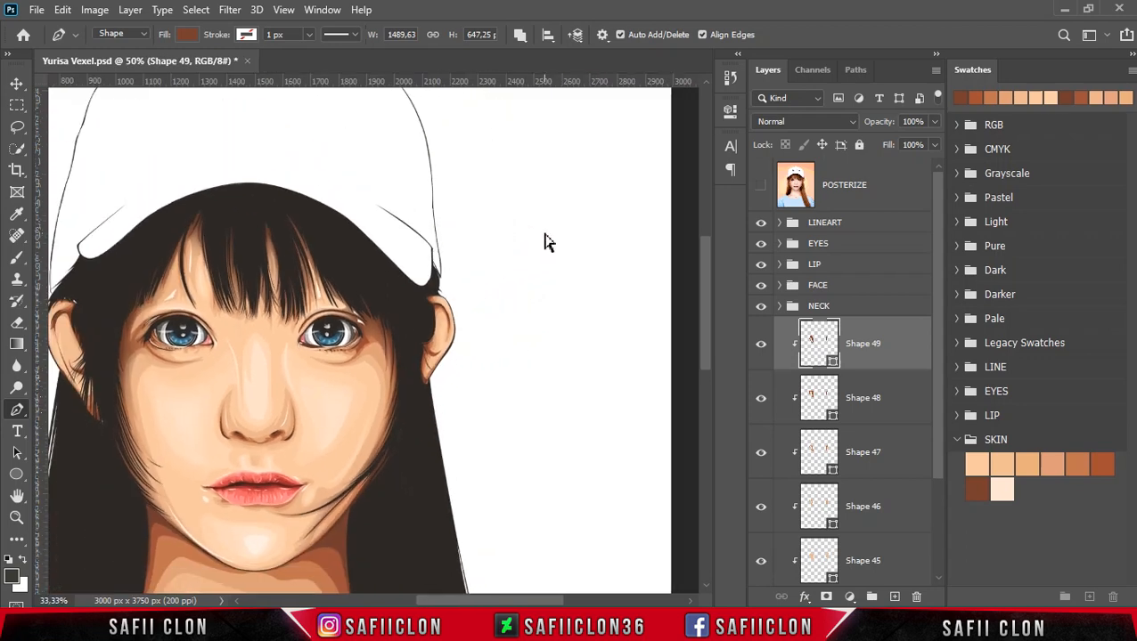
pyautogui.hotkey('ctrl', '-')
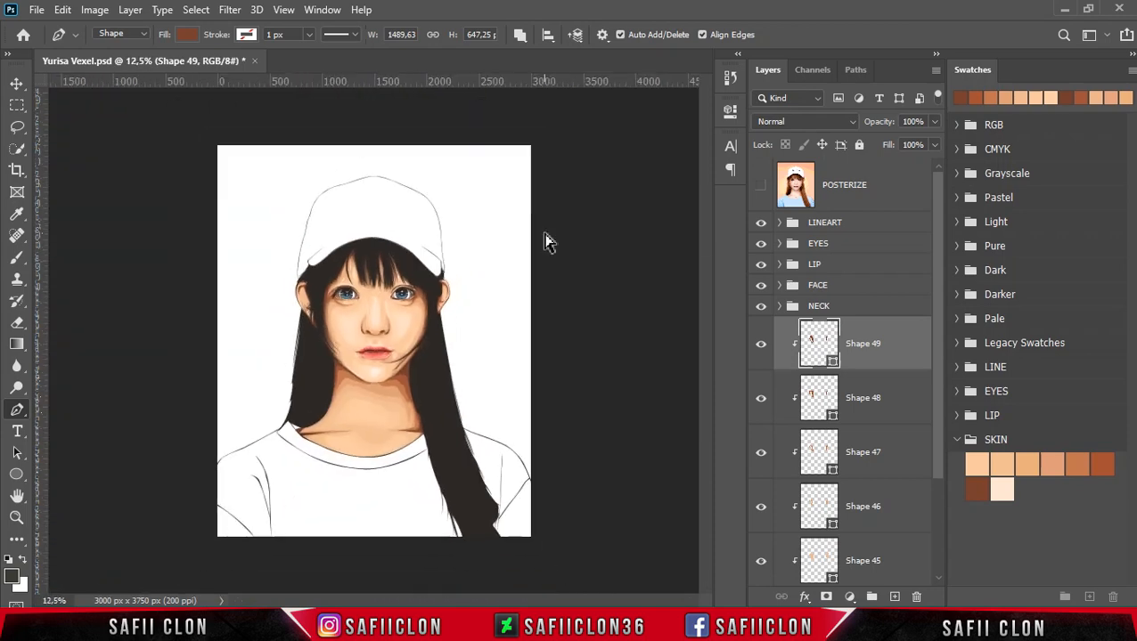
pyautogui.hotkey('ctrl', '+')
pyautogui.hotkey('ctrl', '+')
pyautogui.hotkey('ctrl', '+')
pyautogui.hotkey('ctrl', '+')
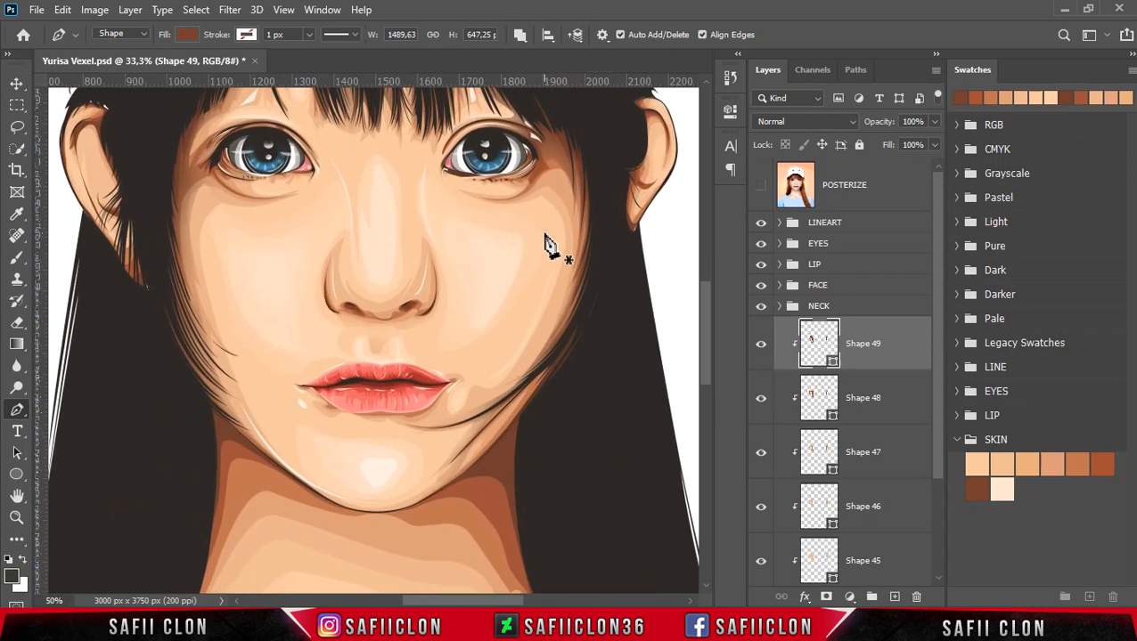
pyautogui.moveTo(710, 309); pyautogui.dragTo(717, 287)
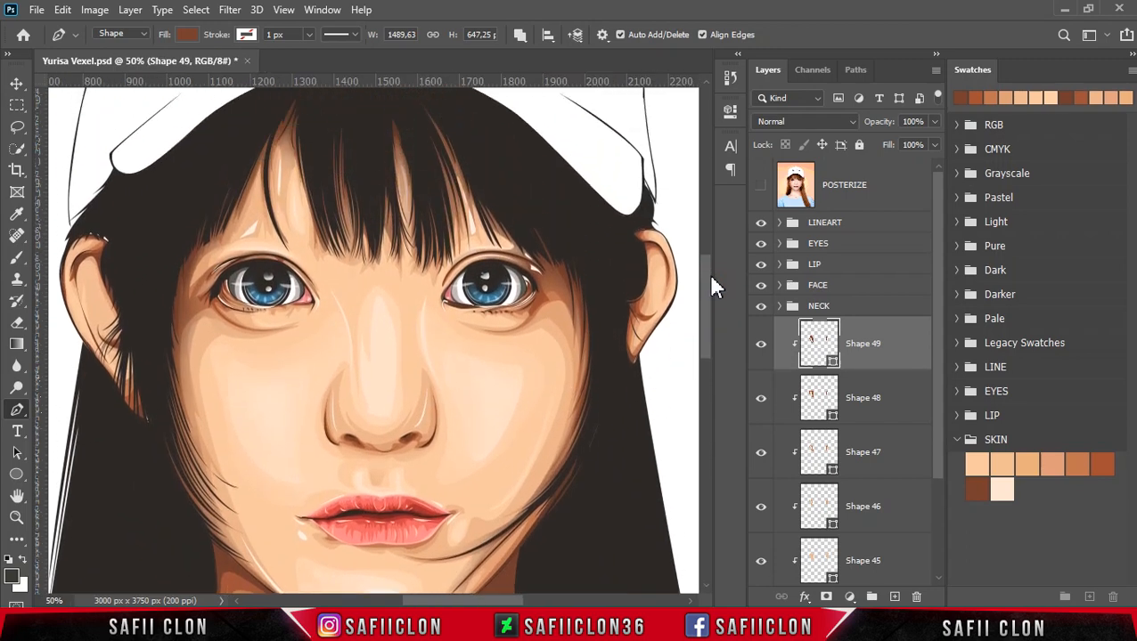
pyautogui.moveTo(522, 601); pyautogui.dragTo(493, 604)
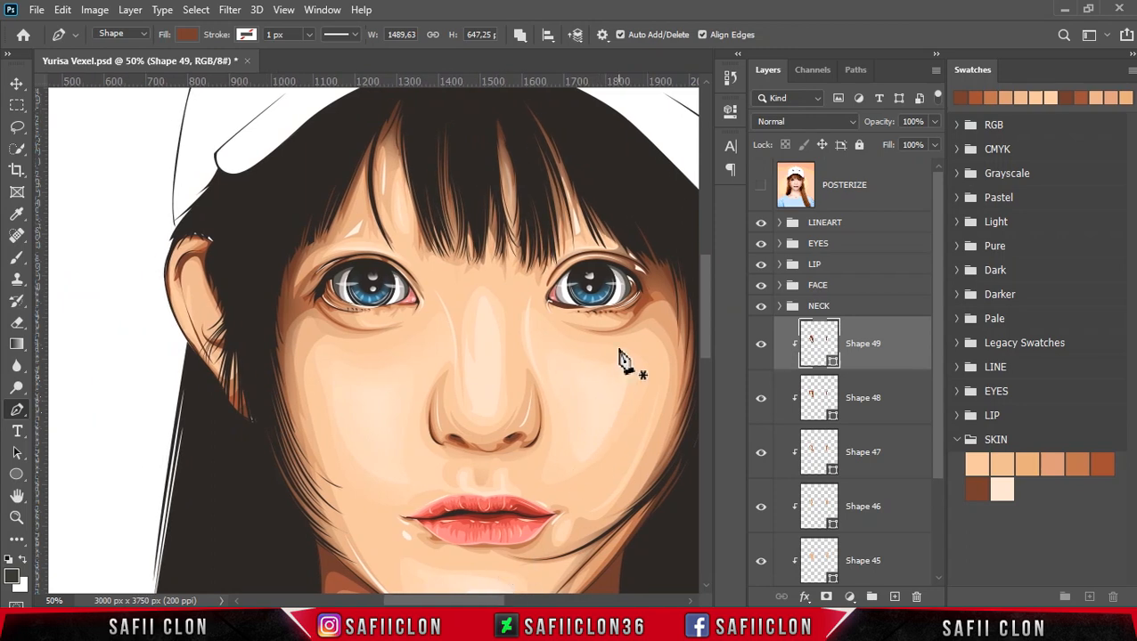
pyautogui.scroll(-3, 941, 367)
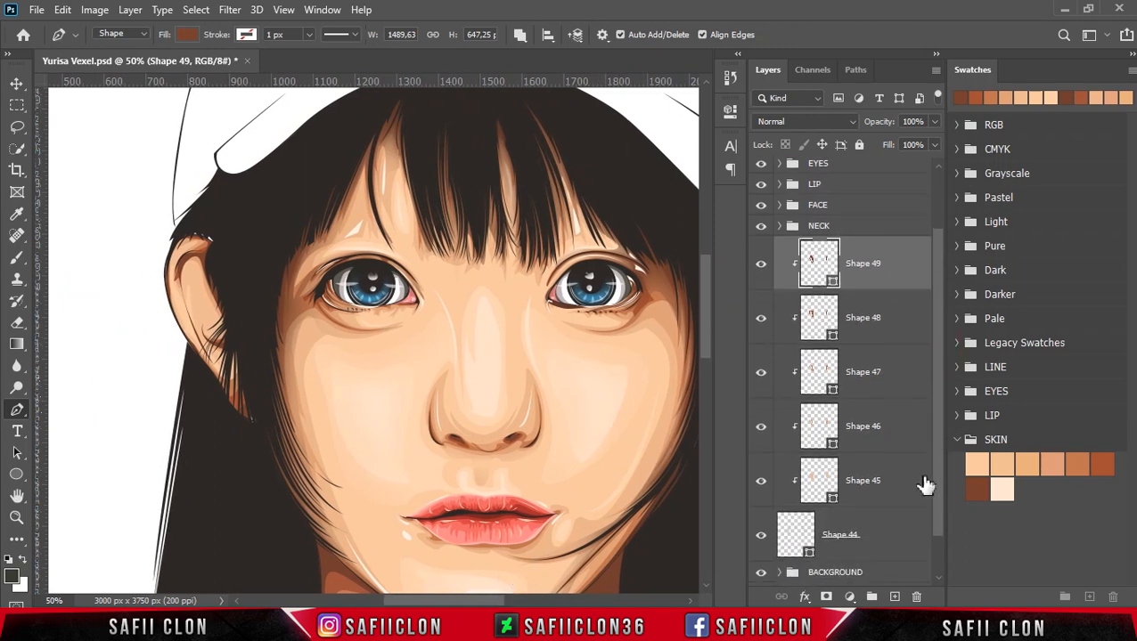
pyautogui.click(836, 506)
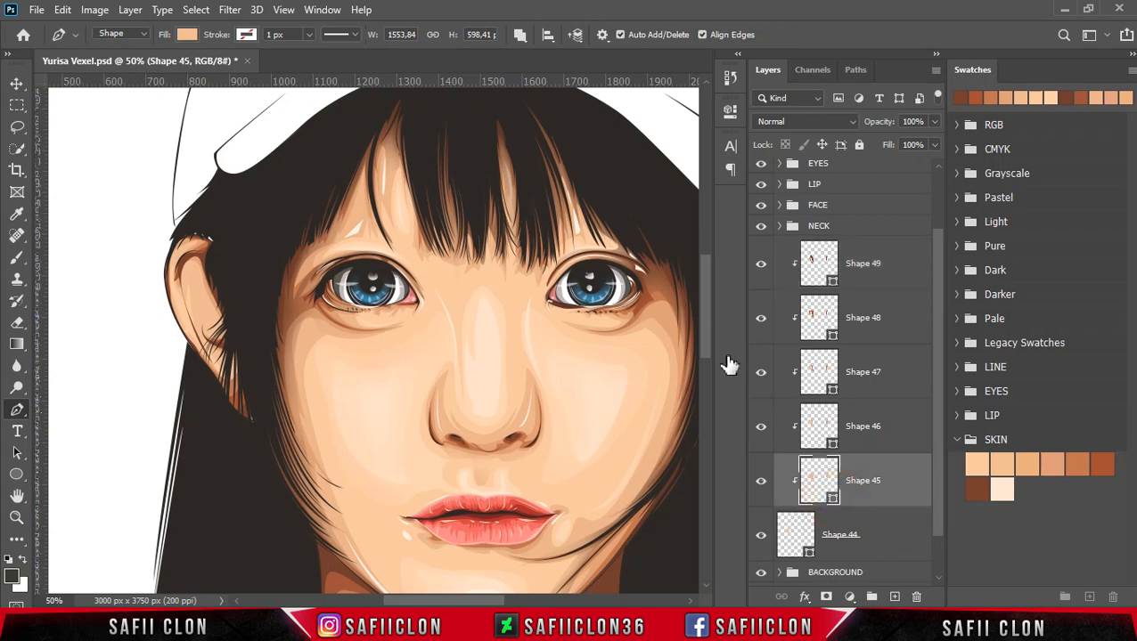
pyautogui.click(1009, 109)
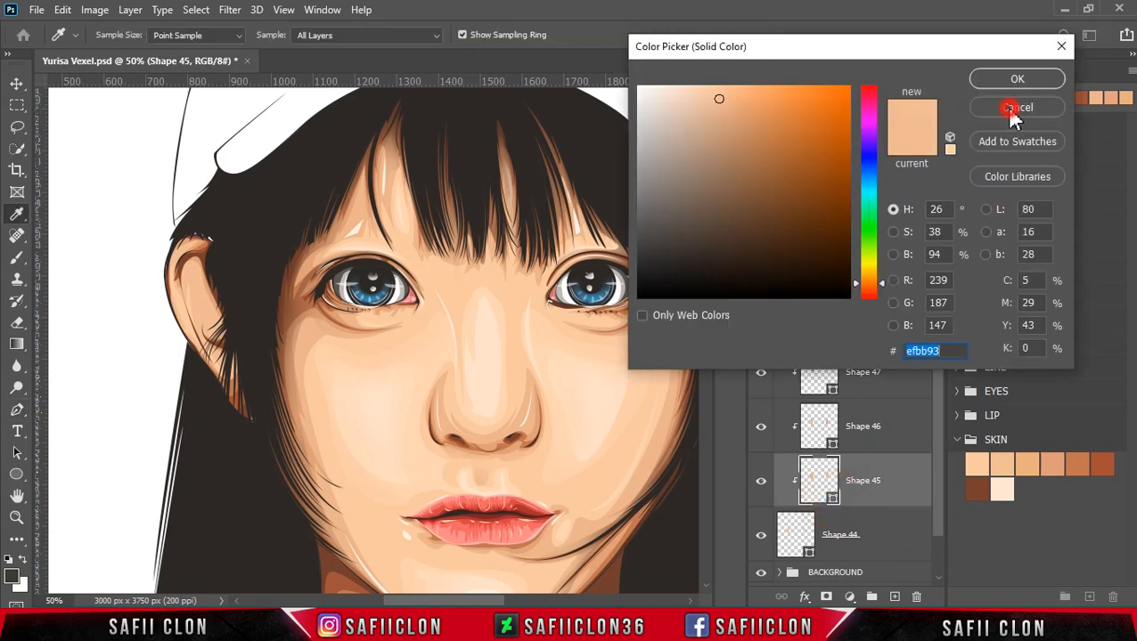
# Lighten the ear base layer Shape 44 to fed5b3
pyautogui.moveTo(938, 443); pyautogui.dragTo(938, 491)
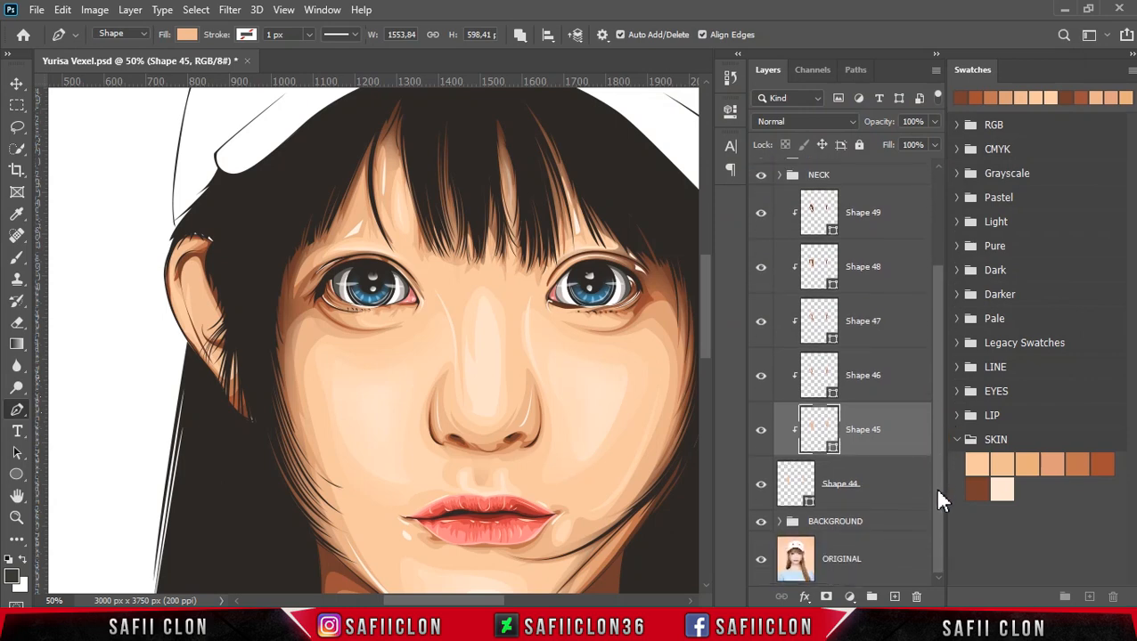
pyautogui.click(813, 513)
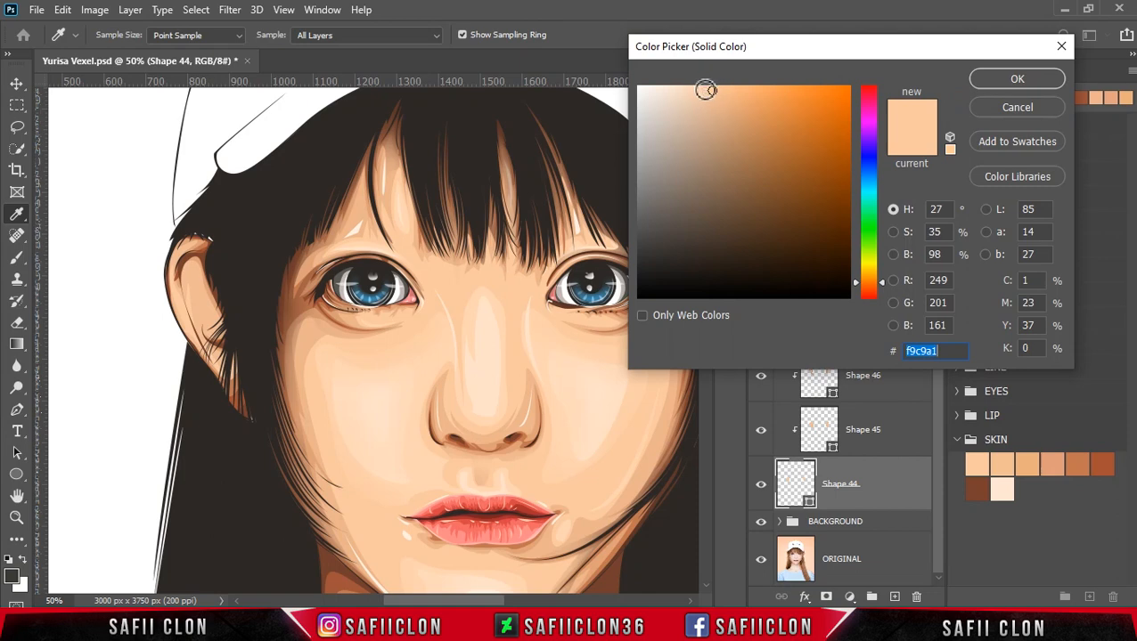
pyautogui.click(705, 89)
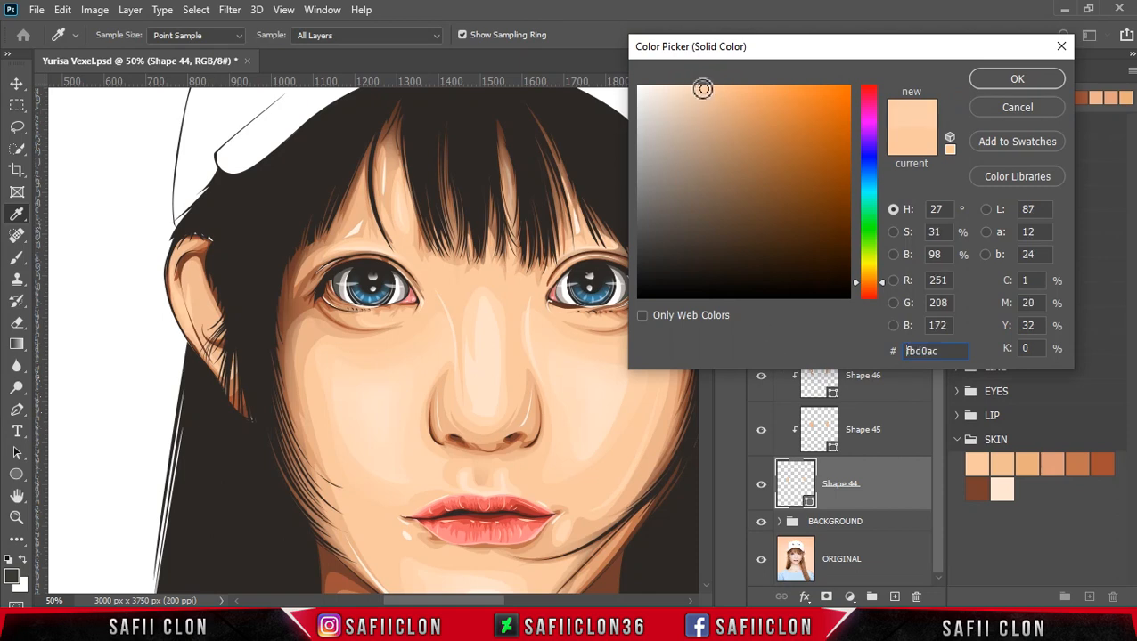
pyautogui.click(700, 86)
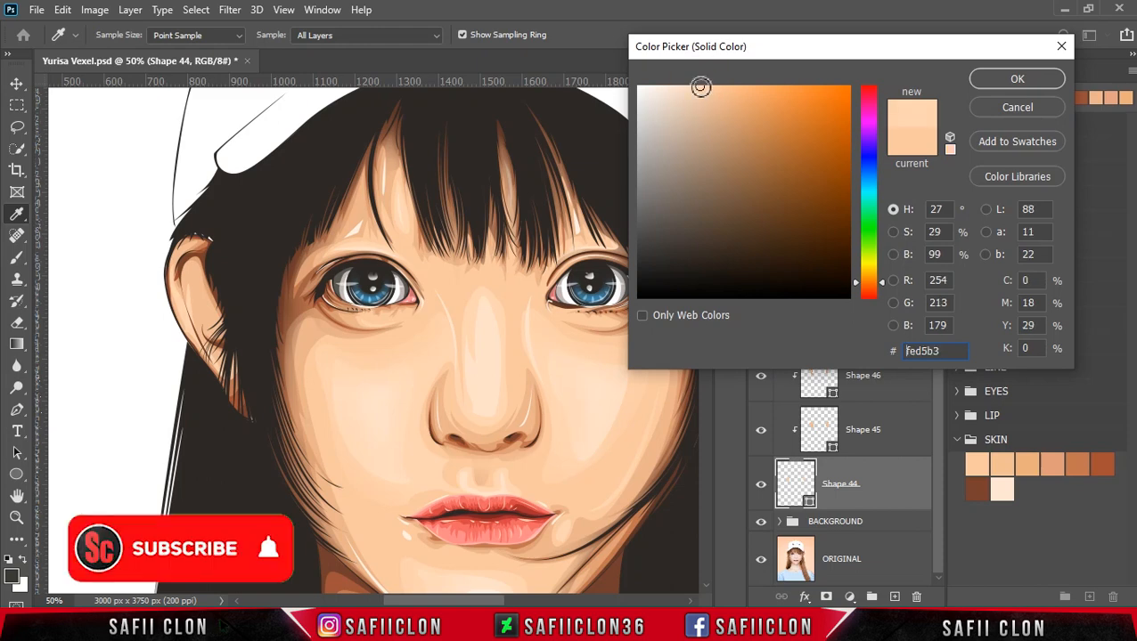
pyautogui.click(1016, 79)
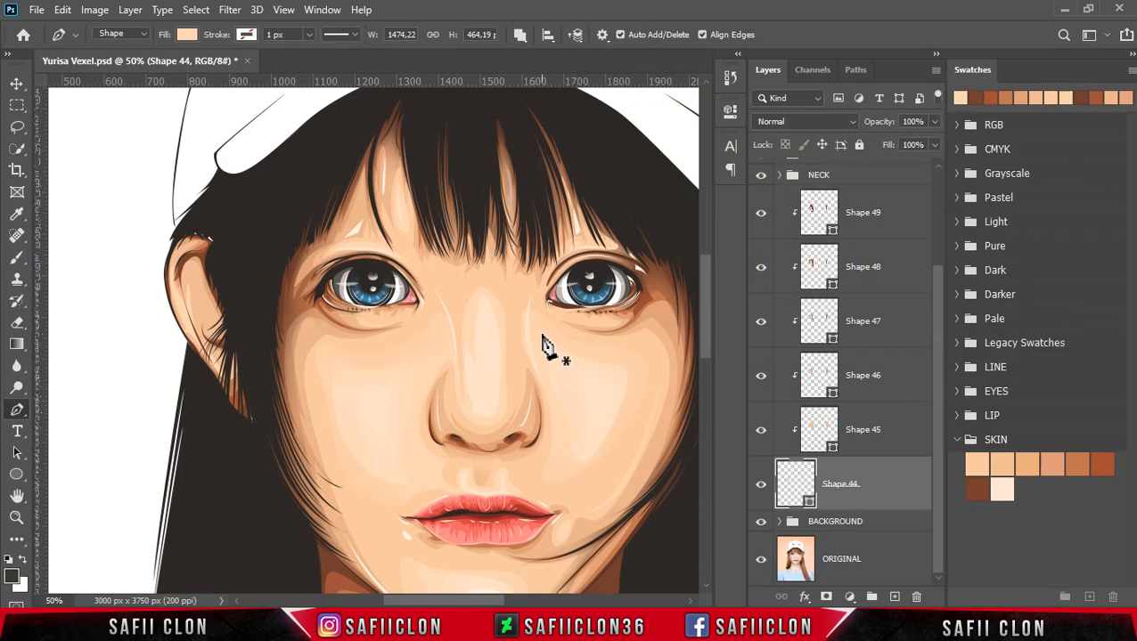
# Group the ear layers Shape 44 to Shape 49 under the name EARS
pyautogui.click(904, 223)
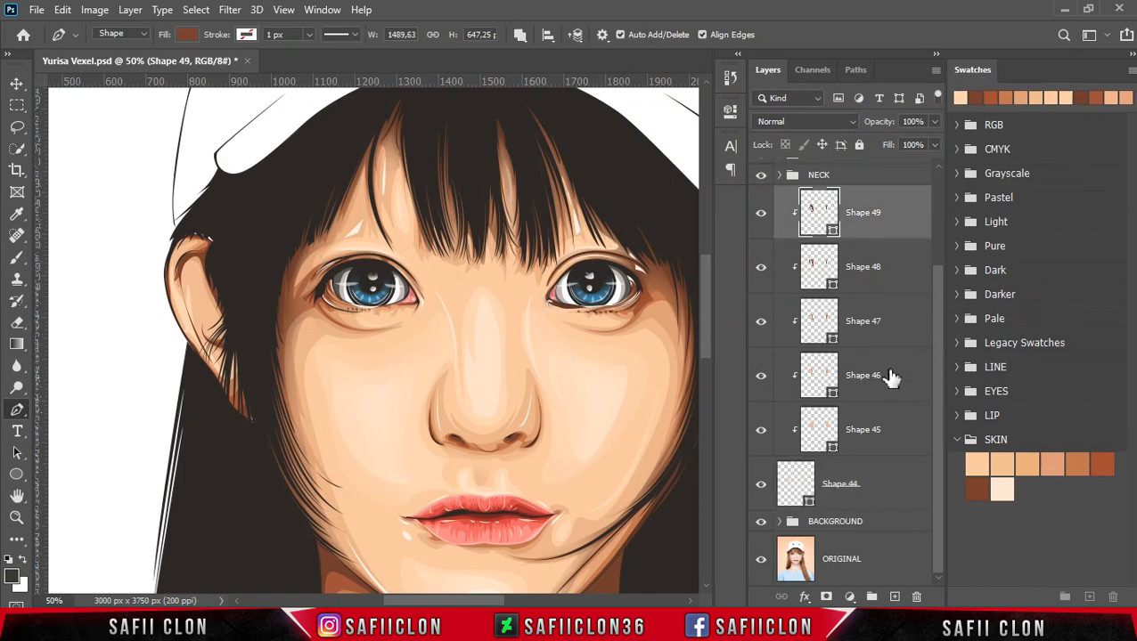
pyautogui.keyDown('shift'); pyautogui.click(898, 486); pyautogui.keyUp('shift')
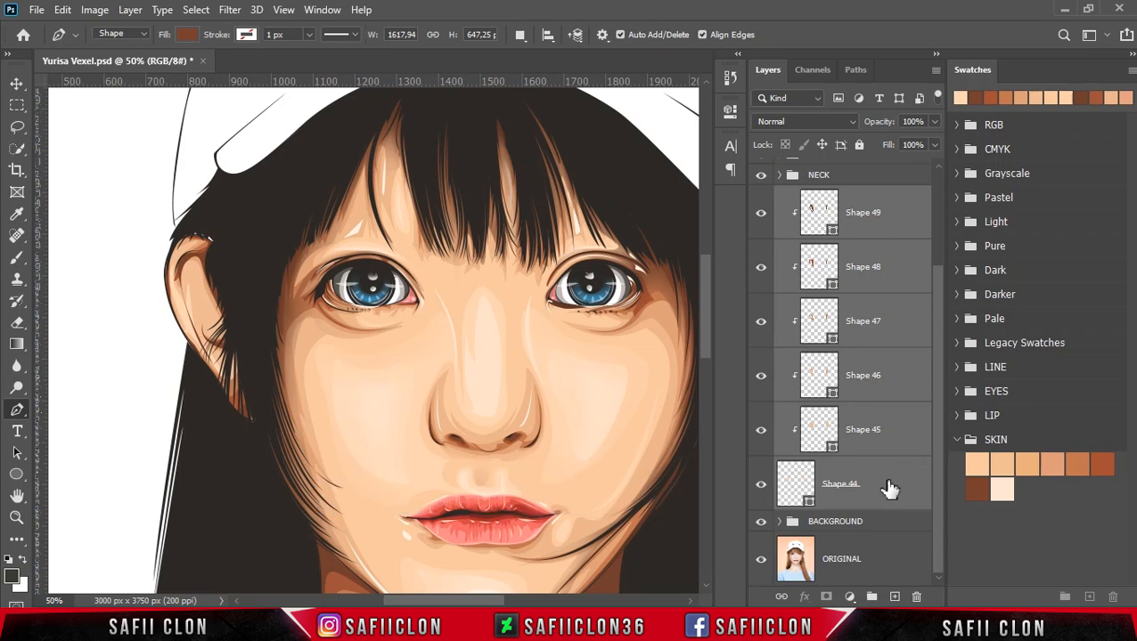
pyautogui.rightClick(890, 489)
pyautogui.click(951, 118)
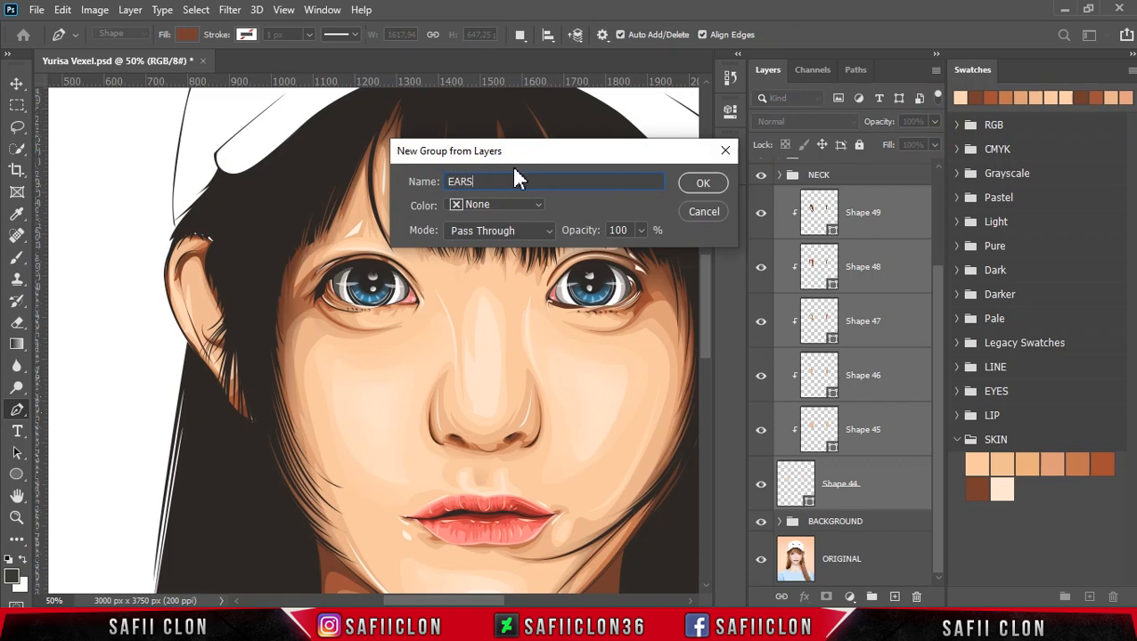
pyautogui.click(703, 184)
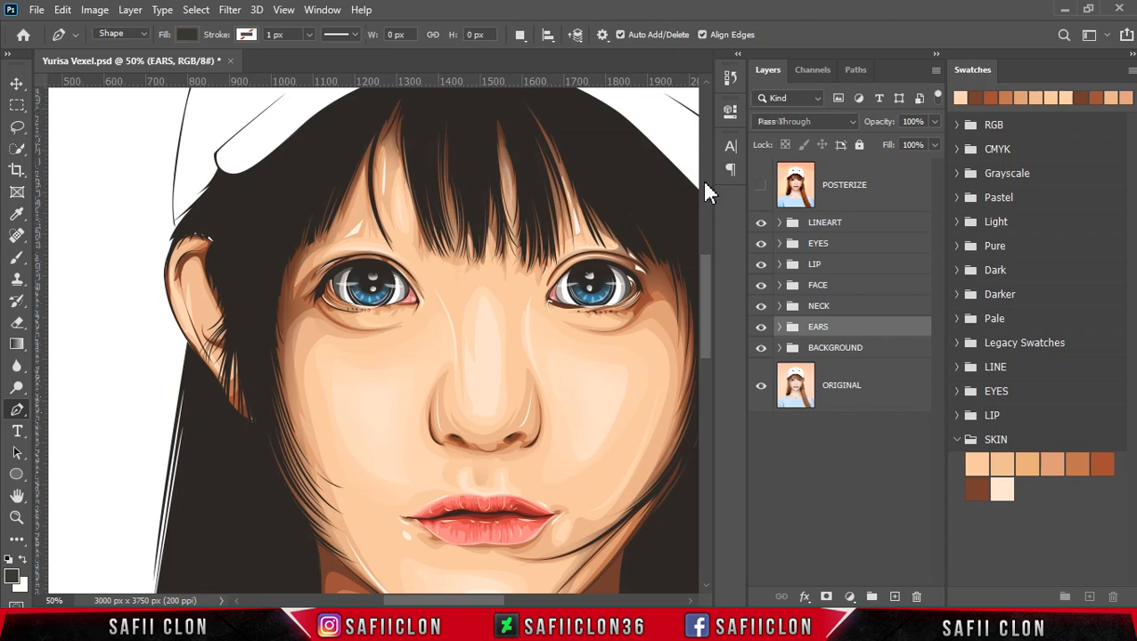
# Group the NECK and EARS groups together under the name SKIN
pyautogui.keyDown('shift'); pyautogui.click(861, 311); pyautogui.keyUp('shift')
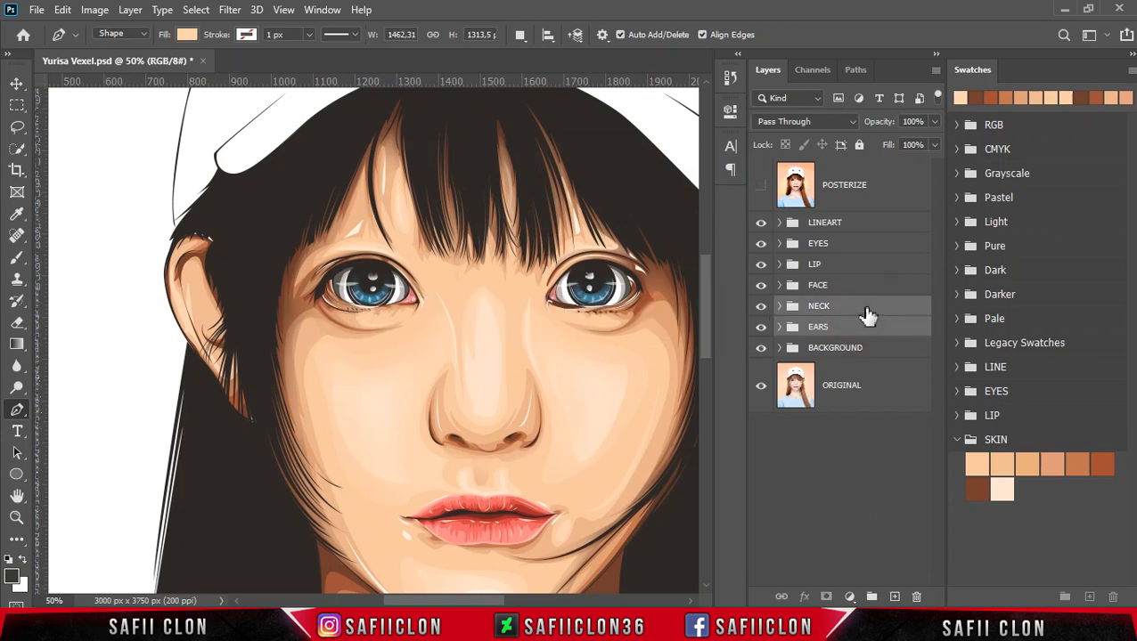
pyautogui.rightClick(866, 311)
pyautogui.click(919, 114)
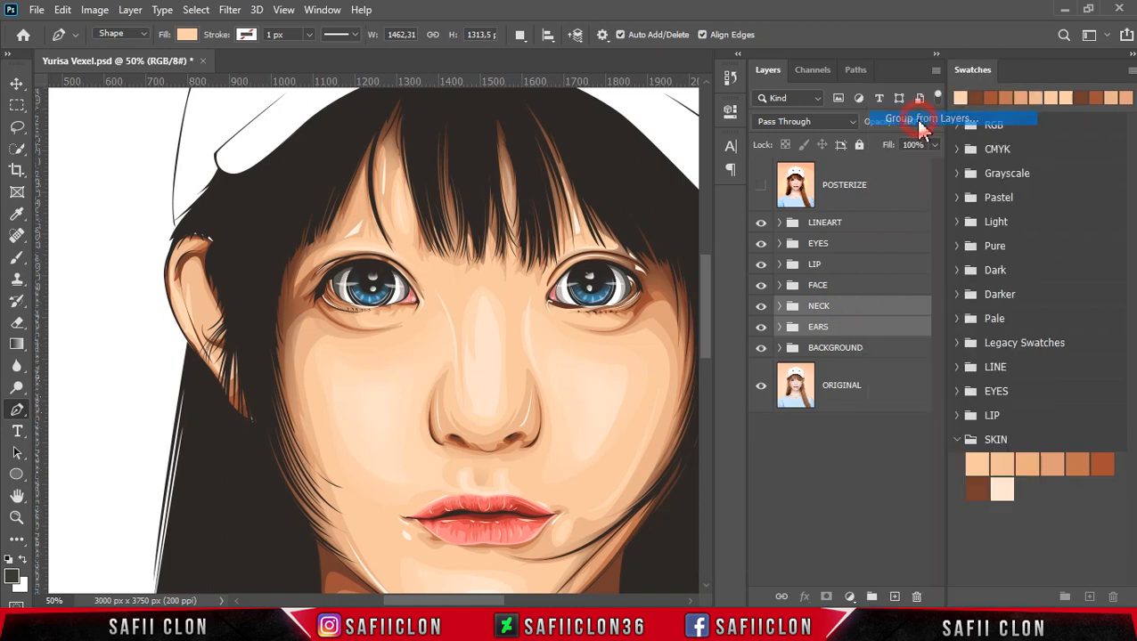
pyautogui.click(491, 181)
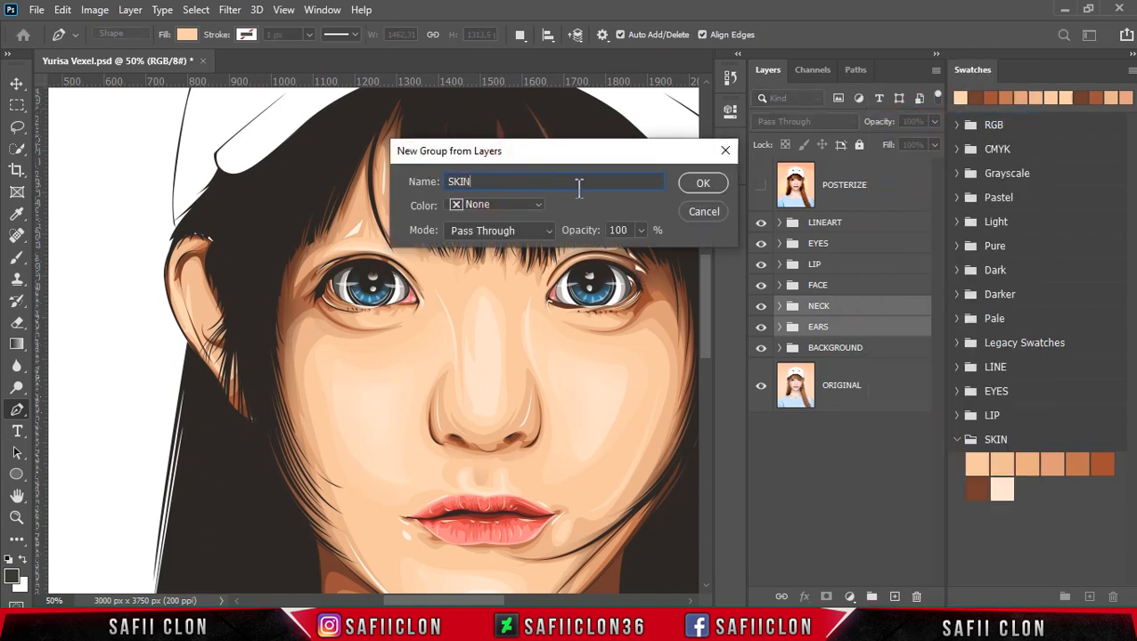
pyautogui.click(690, 185)
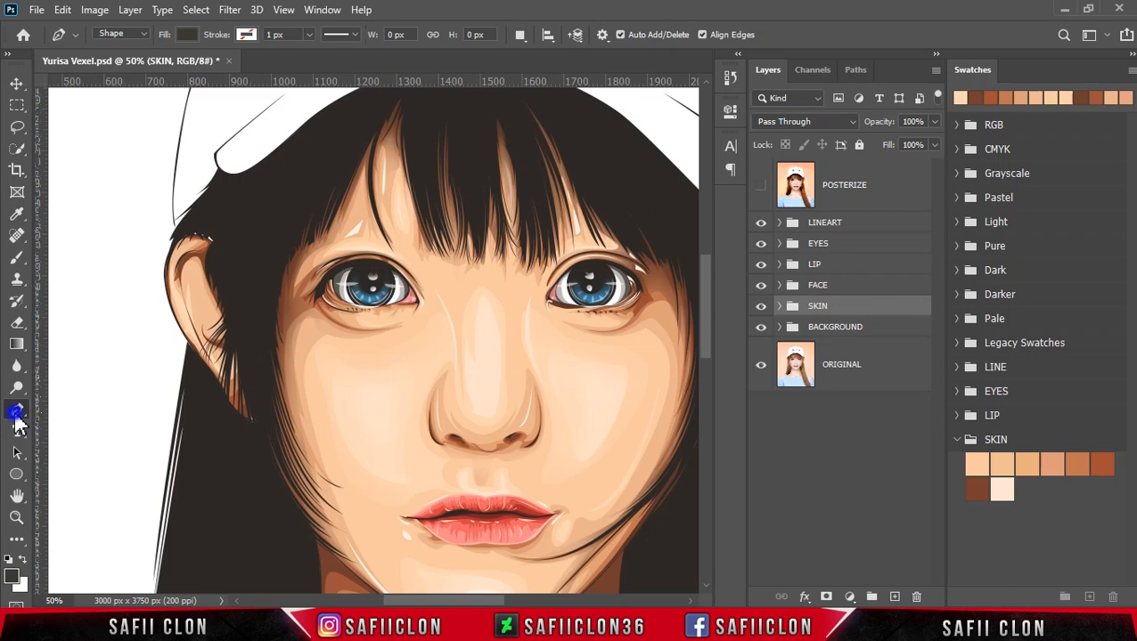
# With the Pen tool set to New Layer, trace a deeper shadow's inner edge along the left-side ear's rim and folds above the SKIN group
pyautogui.click(17, 412)
pyautogui.click(76, 407)
pyautogui.click(522, 35)
pyautogui.click(539, 53)
pyautogui.click(237, 393)
pyautogui.moveTo(178, 300); pyautogui.dragTo(200, 252)
pyautogui.click(180, 270)
pyautogui.moveTo(206, 347); pyautogui.dragTo(220, 369)
pyautogui.moveTo(195, 300); pyautogui.dragTo(215, 348)
pyautogui.click(212, 343)
pyautogui.click(225, 362)
# Continue the new left-side ear shadow to the lobe and loop it around the ear's outside, about 341 × 585 px
pyautogui.moveTo(239, 386); pyautogui.dragTo(252, 385)
pyautogui.moveTo(223, 237); pyautogui.dragTo(180, 198)
pyautogui.moveTo(154, 262); pyautogui.dragTo(171, 351)
pyautogui.moveTo(233, 447); pyautogui.dragTo(273, 446)
pyautogui.moveTo(283, 394); pyautogui.dragTo(245, 419)
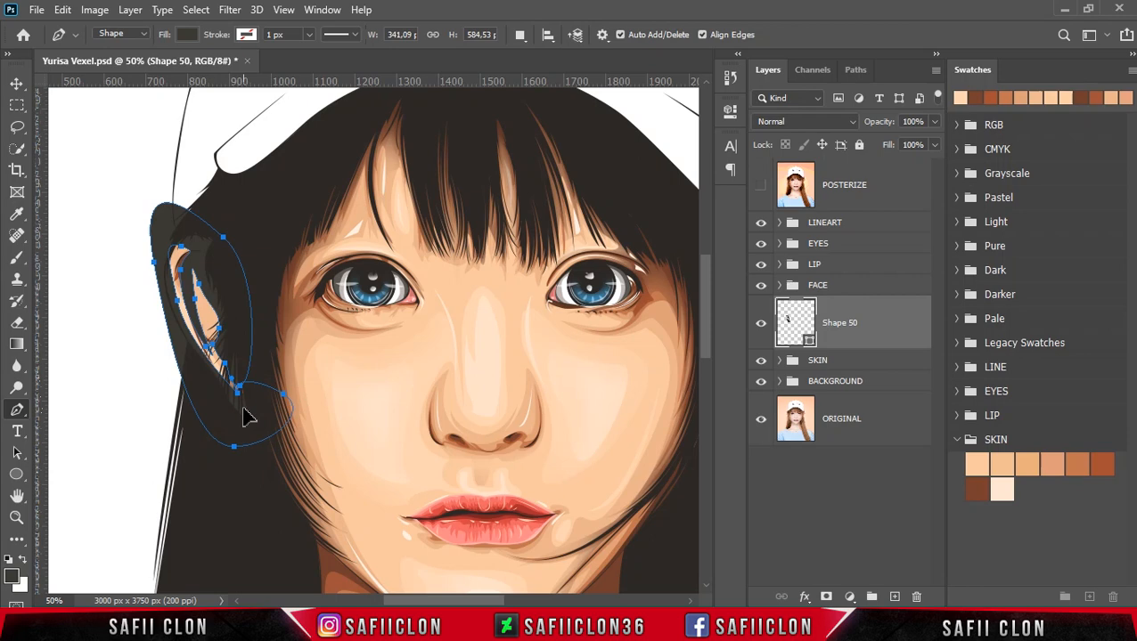
# With Combine Shapes, add a closed deep shadow over the right-side ear's inner fold and lobe to the same shape layer
pyautogui.click(521, 35)
pyautogui.click(530, 72)
pyautogui.moveTo(467, 602); pyautogui.dragTo(515, 602)
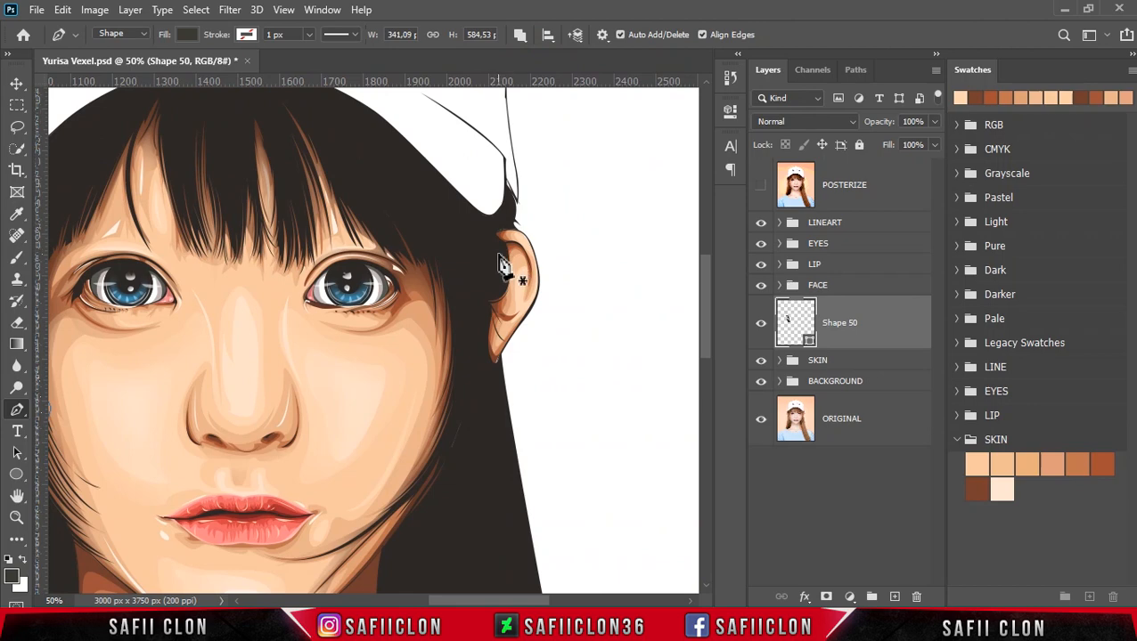
pyautogui.click(530, 232)
pyautogui.moveTo(512, 233)
pyautogui.mouseDown()
pyautogui.moveTo(536, 277)
pyautogui.moveTo(512, 250)
pyautogui.moveTo(508, 282)
pyautogui.mouseUp()
pyautogui.click(524, 301)
pyautogui.moveTo(510, 308); pyautogui.dragTo(499, 355)
pyautogui.click(460, 399)
pyautogui.click(532, 234)
# Start the neck shadow on the same layer by tracing the skin area between the shirt collar and the lower neck crease
pyautogui.moveTo(705, 330); pyautogui.dragTo(700, 386)
pyautogui.hotkey('ctrl', '-')
pyautogui.moveTo(442, 601); pyautogui.dragTo(426, 603)
pyautogui.click(448, 497)
pyautogui.moveTo(195, 504); pyautogui.dragTo(41, 414)
pyautogui.keyDown('alt'); pyautogui.click(233, 505); pyautogui.keyUp('alt')
pyautogui.click(210, 495)
pyautogui.moveTo(401, 479); pyautogui.dragTo(412, 482)
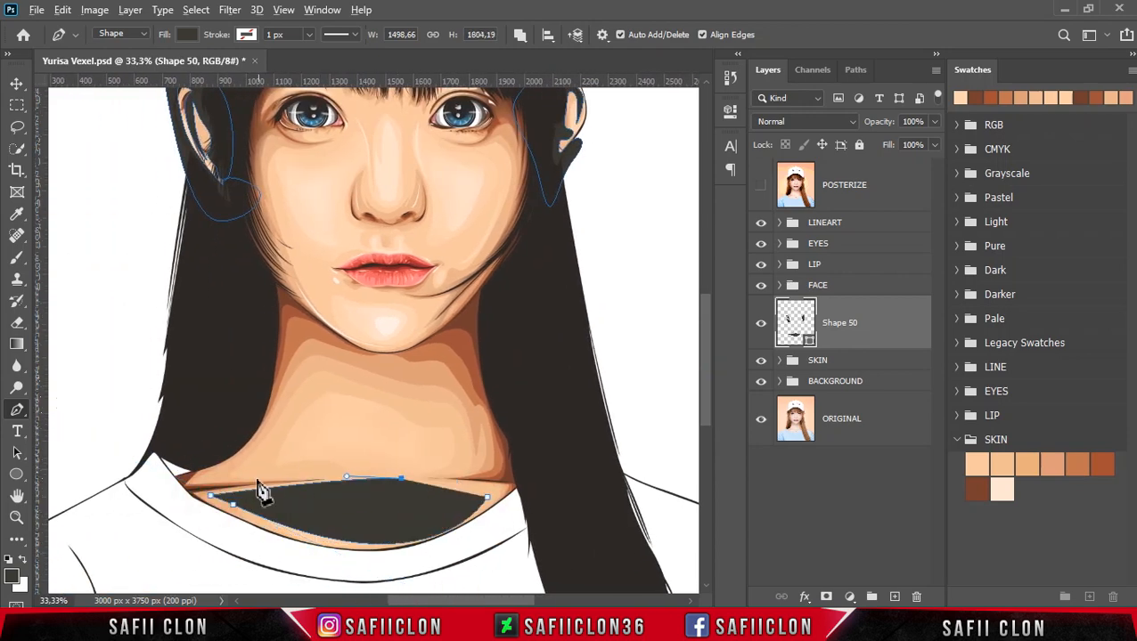
# Continue the neck shadow's inner edge up the neck, under the chin and back down to the neck crease
pyautogui.moveTo(237, 459); pyautogui.dragTo(285, 430)
pyautogui.moveTo(342, 356); pyautogui.dragTo(370, 370)
pyautogui.moveTo(485, 412); pyautogui.dragTo(495, 435)
pyautogui.moveTo(481, 473); pyautogui.dragTo(440, 474)
pyautogui.click(412, 480)
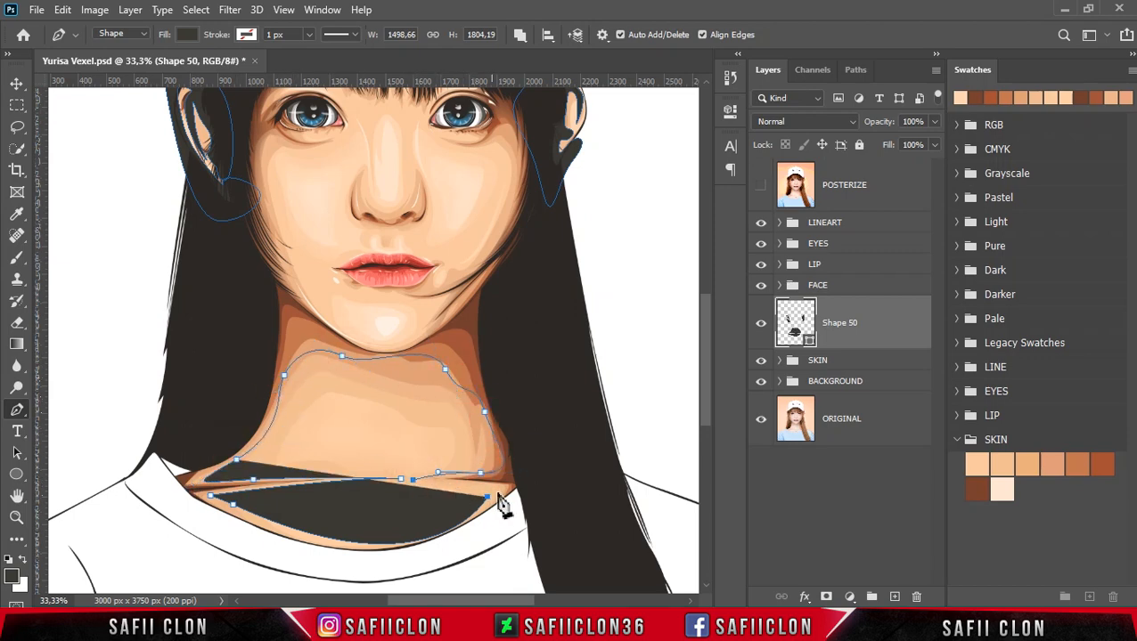
# Close the neck shadow with a loose outer loop over the jaw, hair and shirt collar, and adjust its anchor at the collar corner
pyautogui.click(498, 492)
pyautogui.click(487, 497)
pyautogui.moveTo(511, 499); pyautogui.dragTo(553, 444)
pyautogui.moveTo(494, 263); pyautogui.dragTo(423, 249)
pyautogui.moveTo(268, 276); pyautogui.dragTo(218, 325)
pyautogui.moveTo(176, 423); pyautogui.dragTo(144, 497)
pyautogui.moveTo(152, 531); pyautogui.dragTo(267, 577)
pyautogui.moveTo(515, 551); pyautogui.dragTo(505, 497)
pyautogui.click(511, 499)
pyautogui.hotkey('ctrl', 'z')
pyautogui.keyDown('ctrl'); pyautogui.click(501, 493); pyautogui.keyUp('ctrl')
pyautogui.moveTo(496, 506); pyautogui.dragTo(502, 506)
# Clip the combined ear and neck shadow layer, Shape 50, to the SKIN group
pyautogui.scroll(-1, 449, 588)
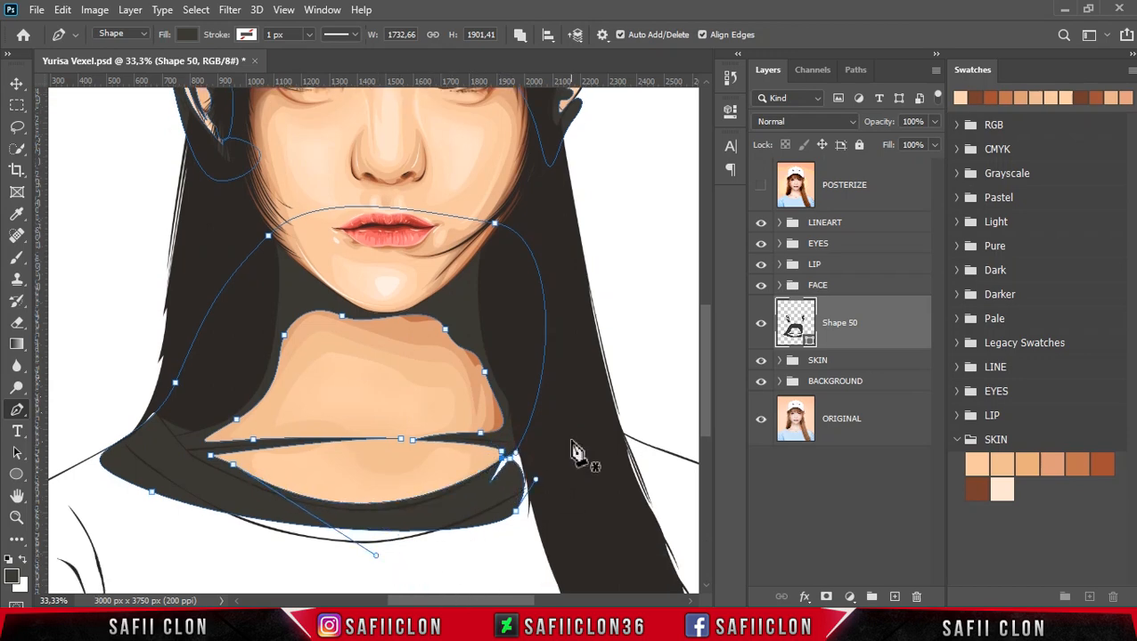
pyautogui.hotkey('ctrl', '-')
pyautogui.moveTo(703, 374); pyautogui.dragTo(703, 342)
pyautogui.rightClick(869, 322)
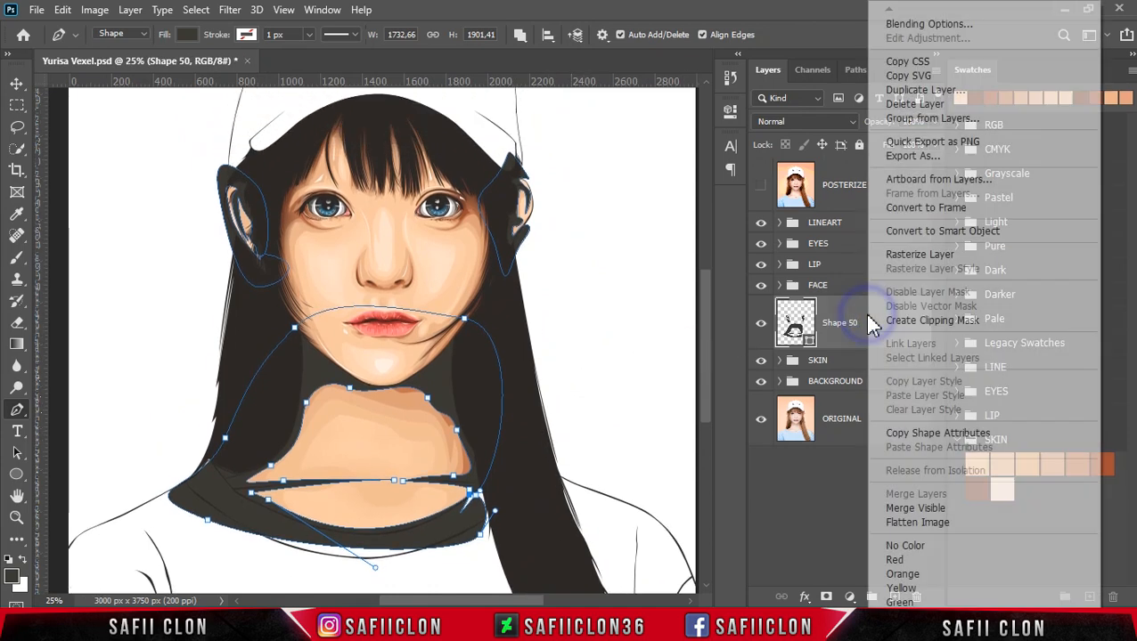
pyautogui.click(893, 322)
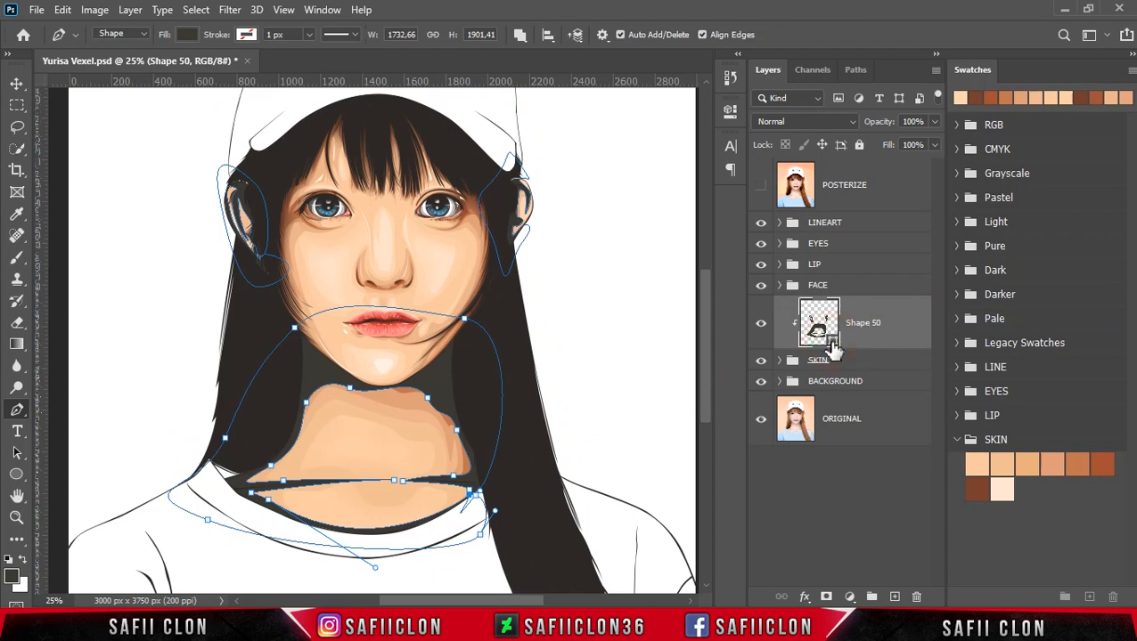
# Recolor Shape 50 starting from the dark brown SKIN swatch, darkened to 492b21
pyautogui.doubleClick(820, 330)
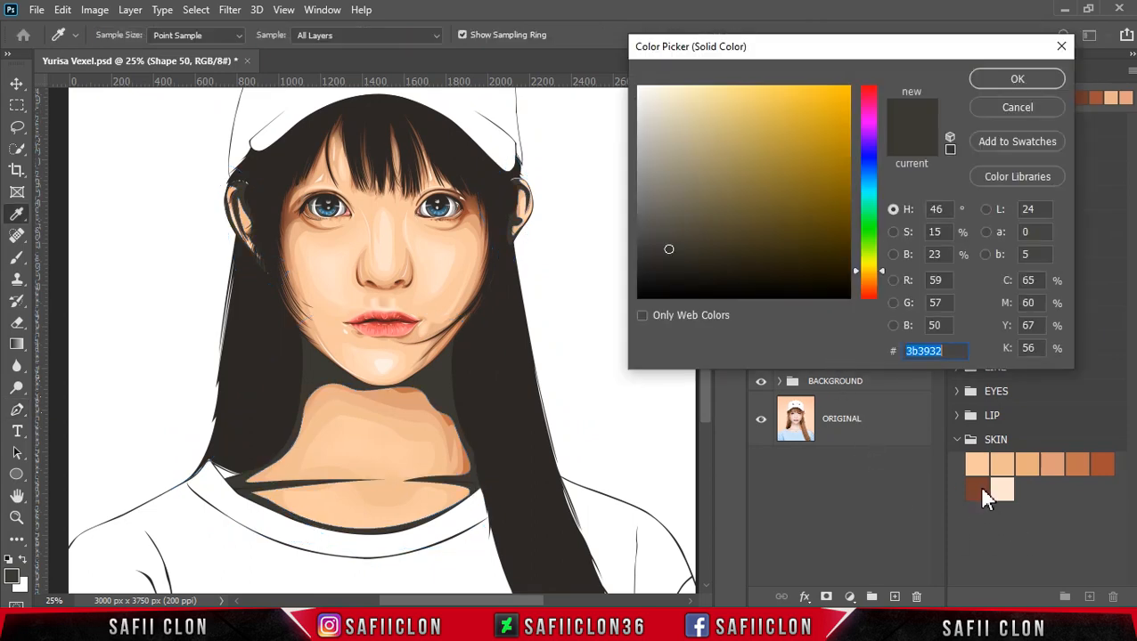
pyautogui.click(977, 486)
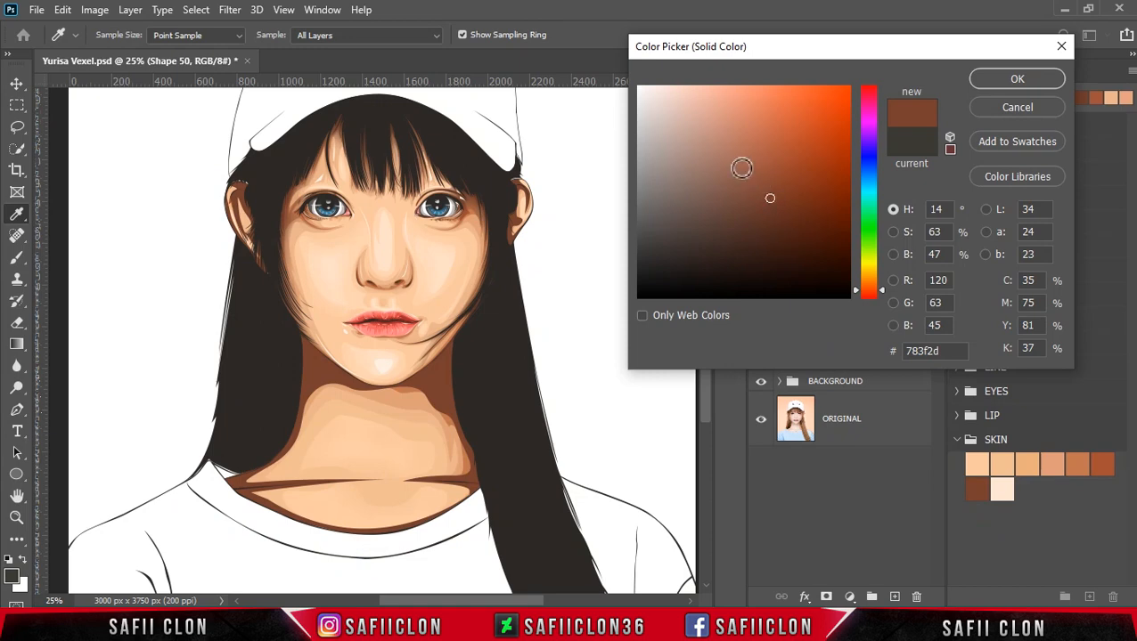
pyautogui.moveTo(774, 212); pyautogui.dragTo(778, 225)
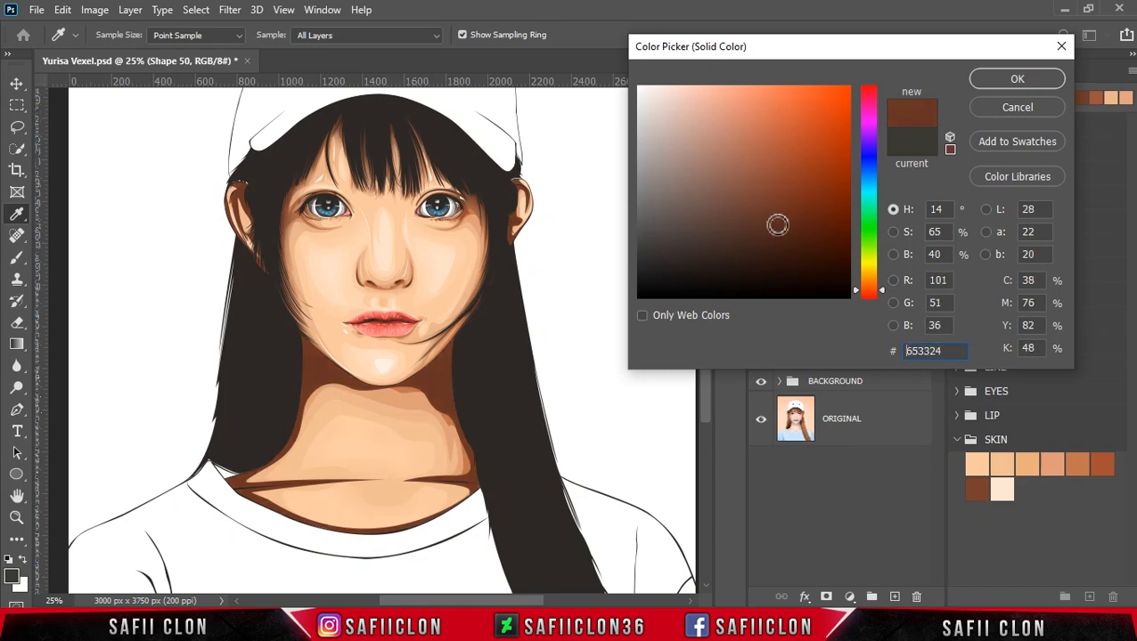
pyautogui.click(768, 226)
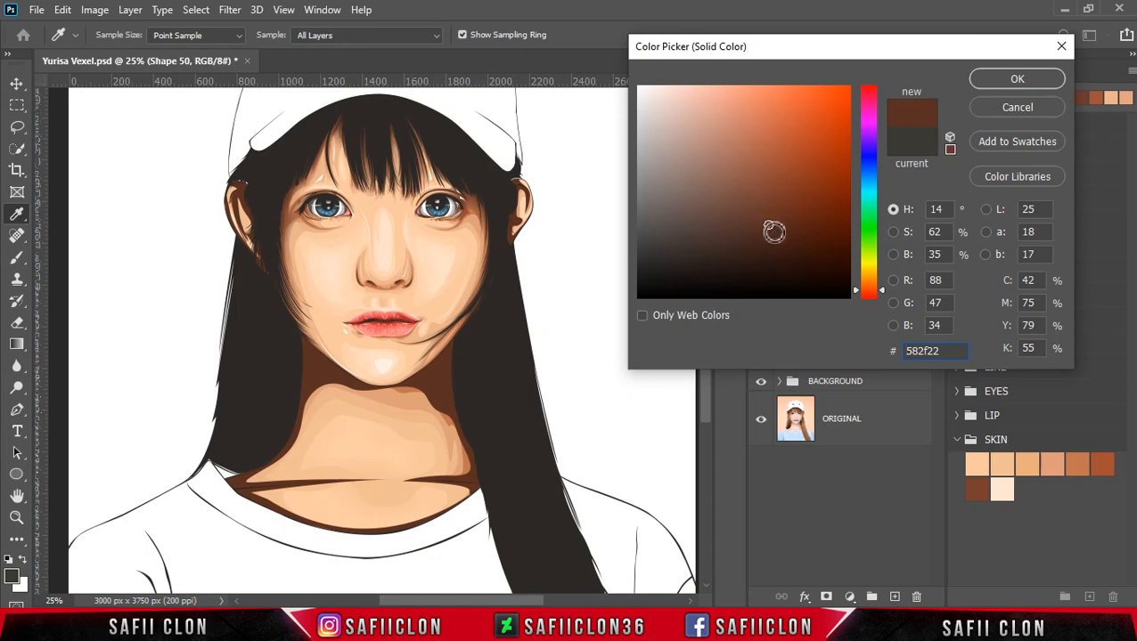
pyautogui.click(757, 232)
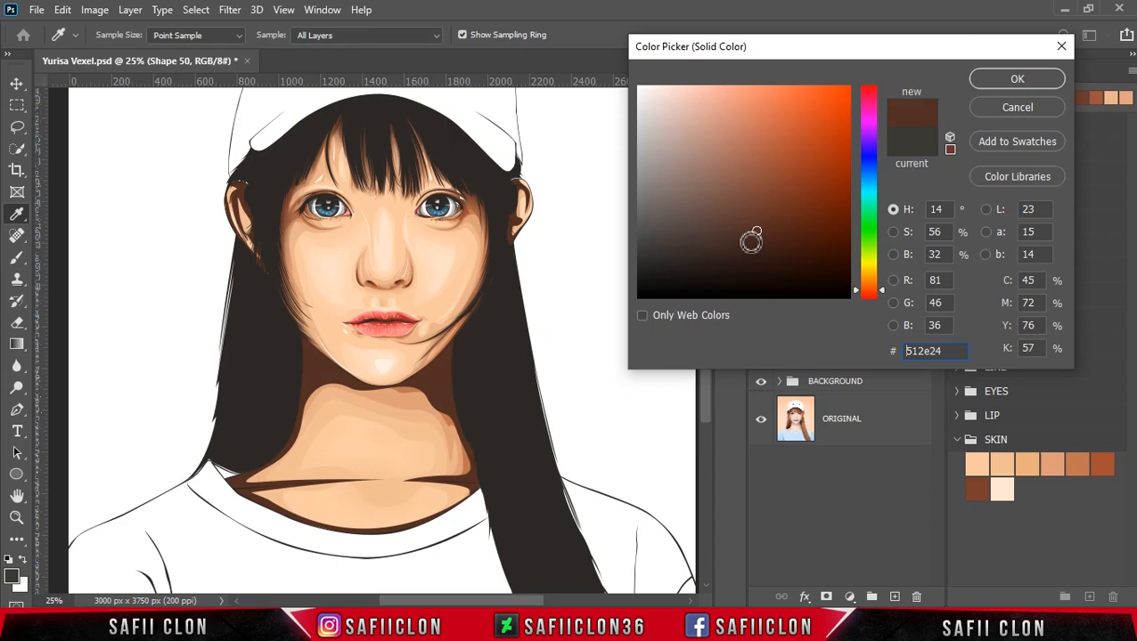
pyautogui.click(753, 239)
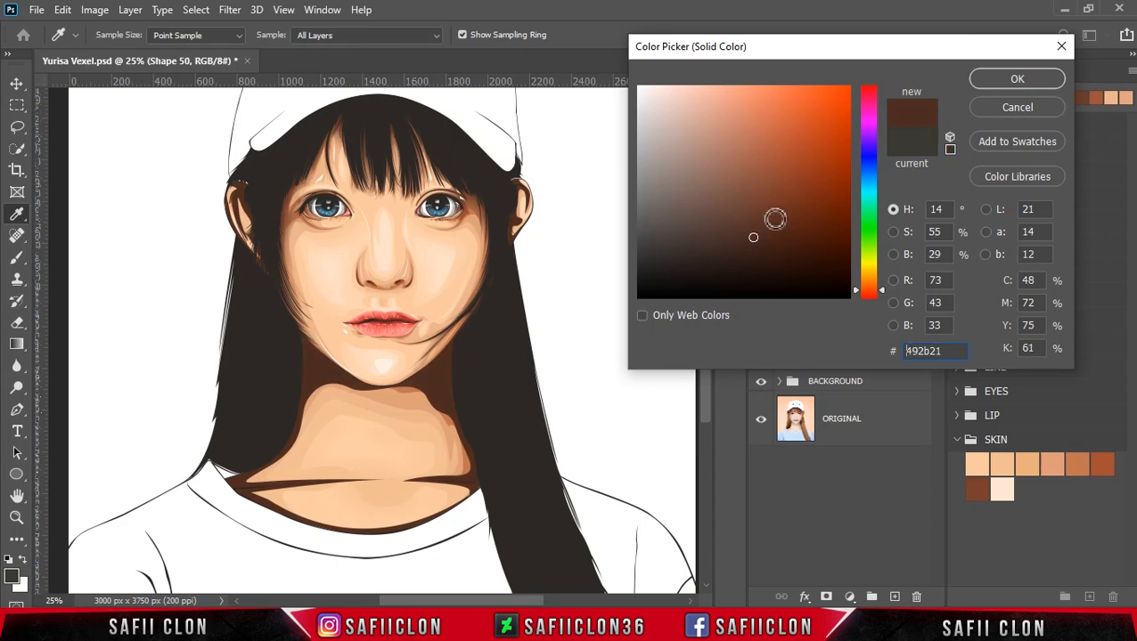
pyautogui.click(1018, 80)
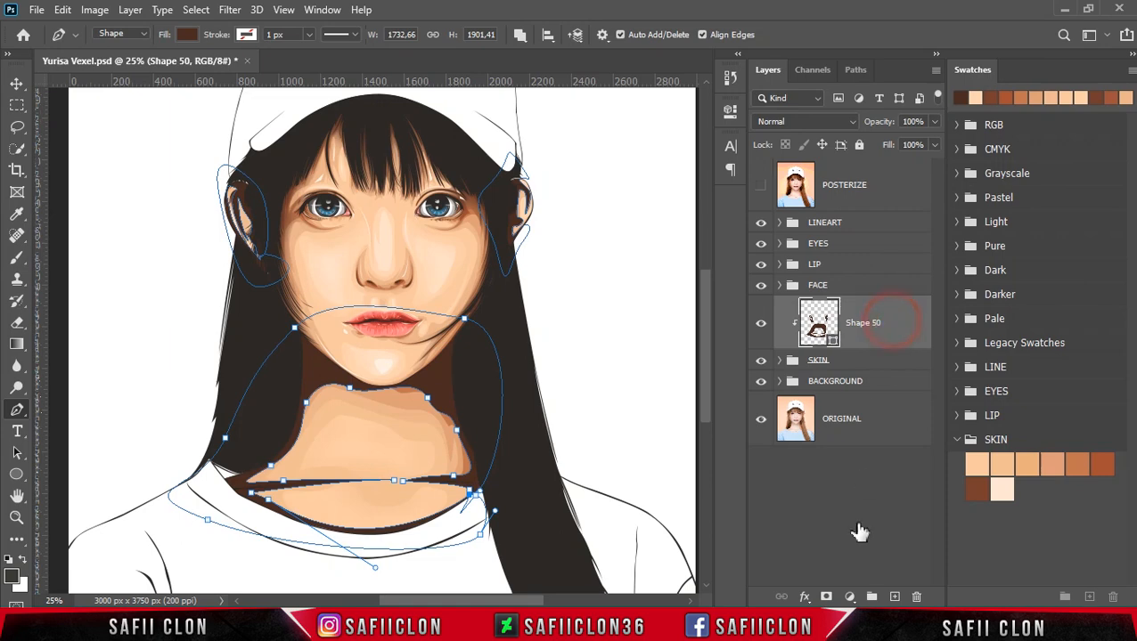
# Add a layer mask to Shape 50 and prepare a Soft Round brush with 0% hardness and 9% opacity
pyautogui.click(826, 598)
pyautogui.click(870, 324)
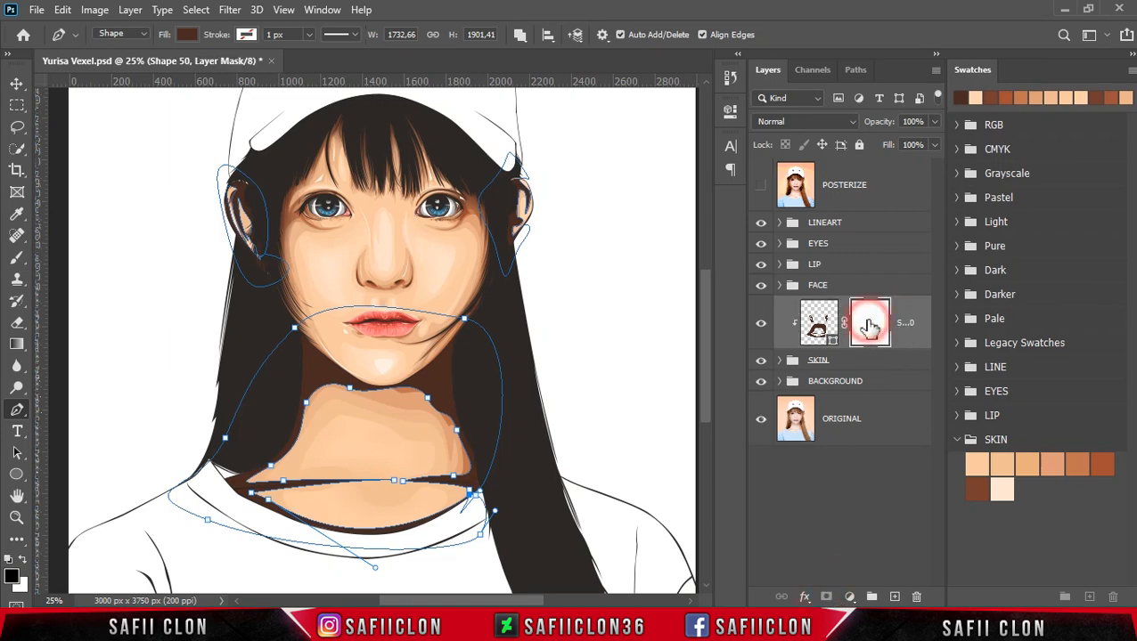
pyautogui.click(17, 257)
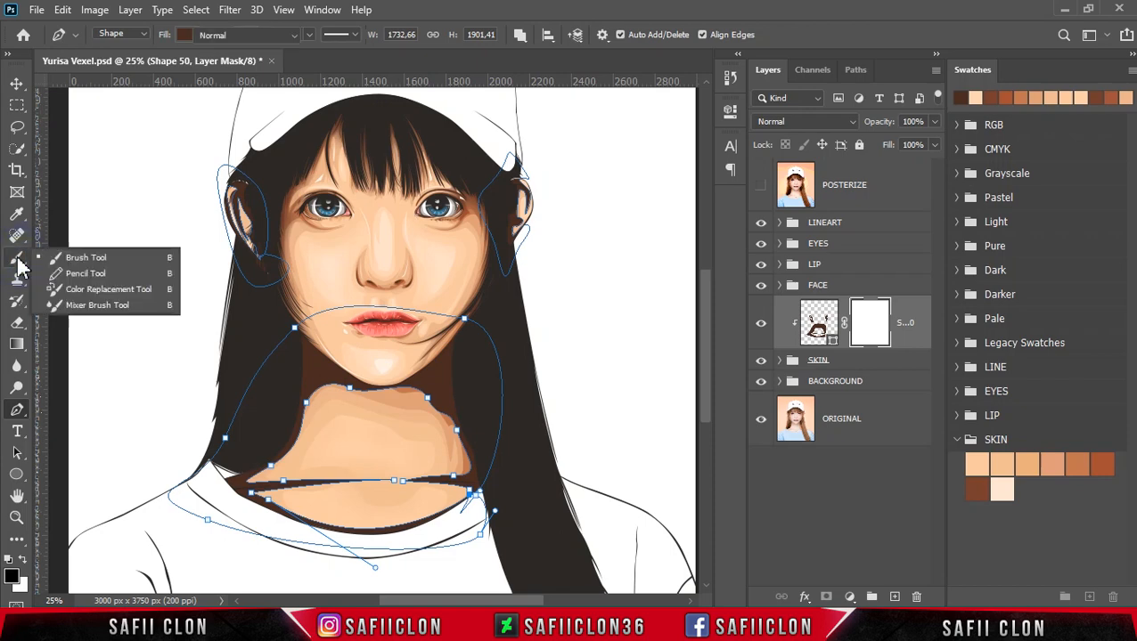
pyautogui.click(67, 257)
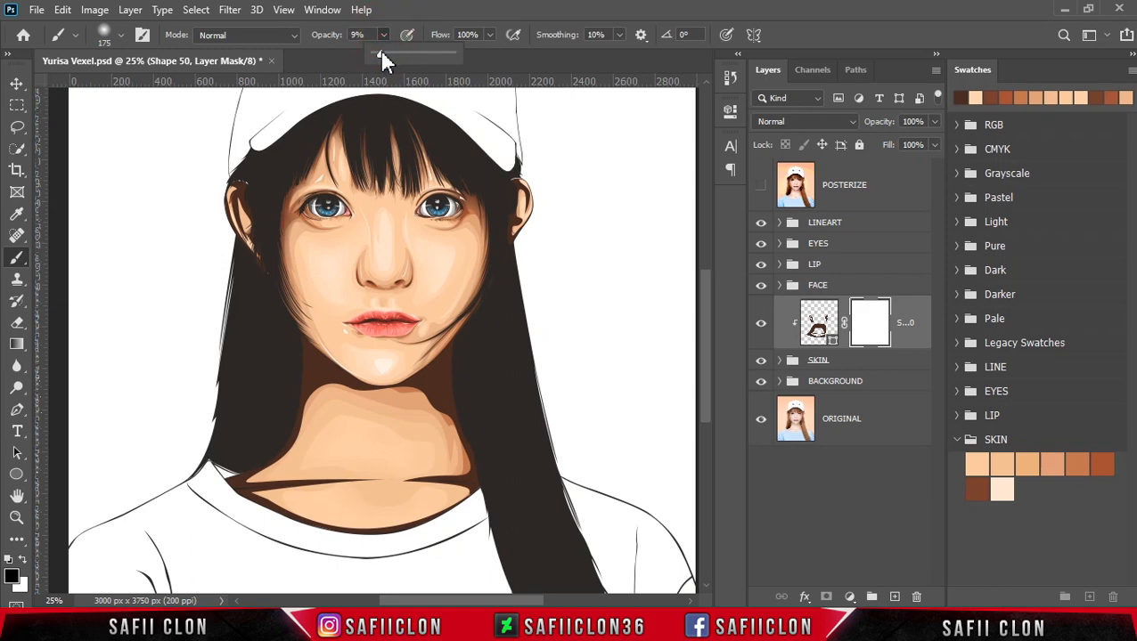
pyautogui.click(383, 50)
pyautogui.click(119, 36)
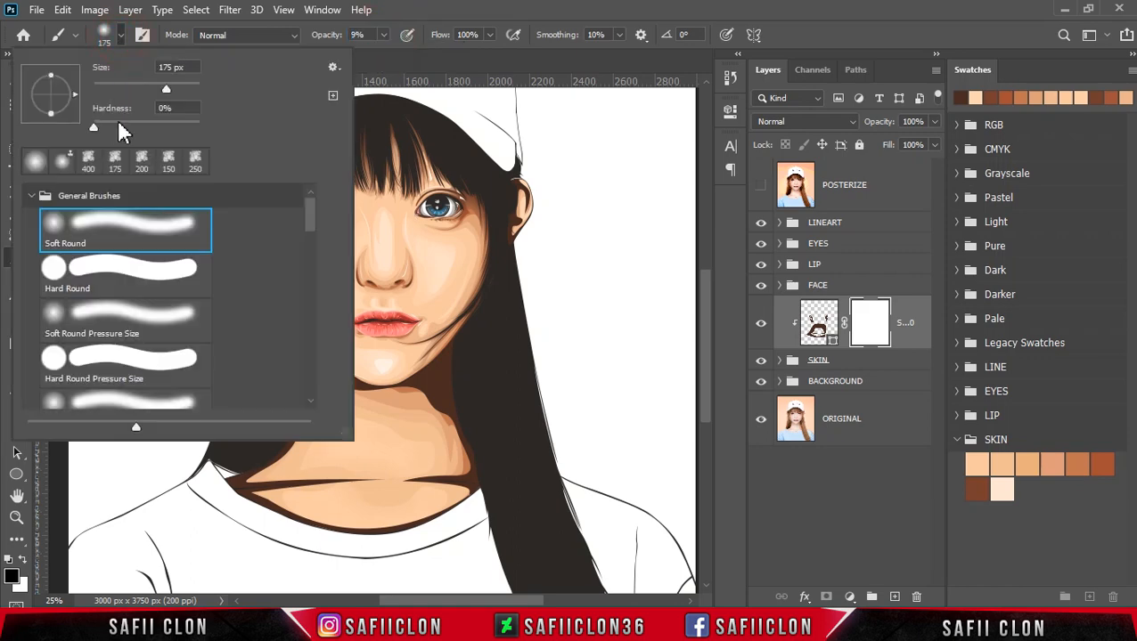
pyautogui.click(122, 36)
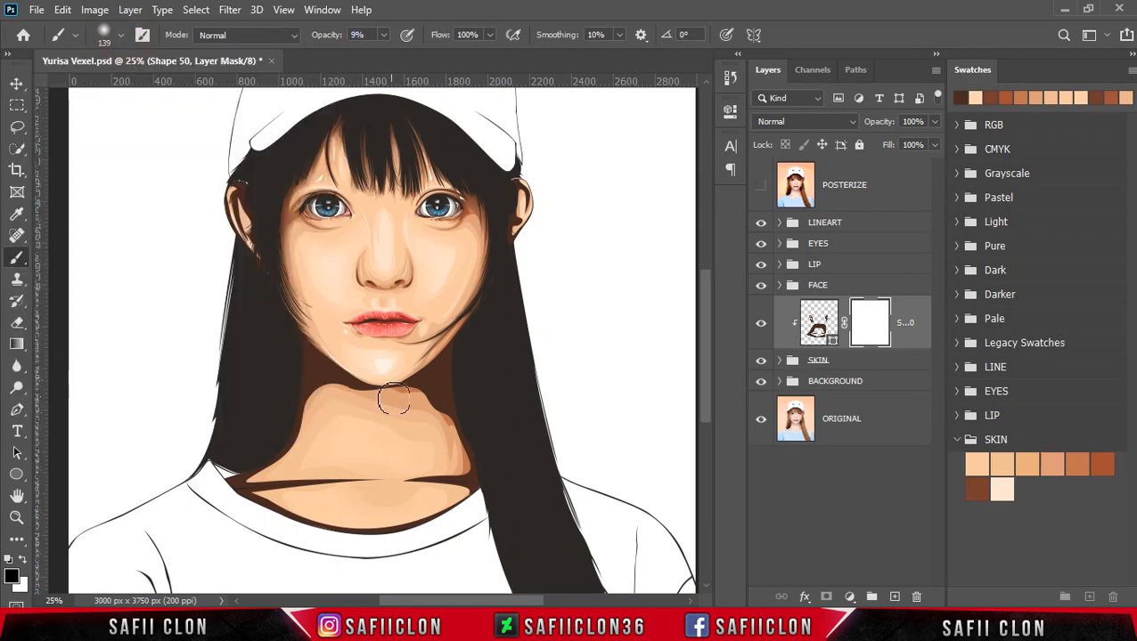
# Paint black on Shape 50's mask to soften the dark shadow inside the ear on the portrait's left side
pyautogui.scroll(1, 397, 424)
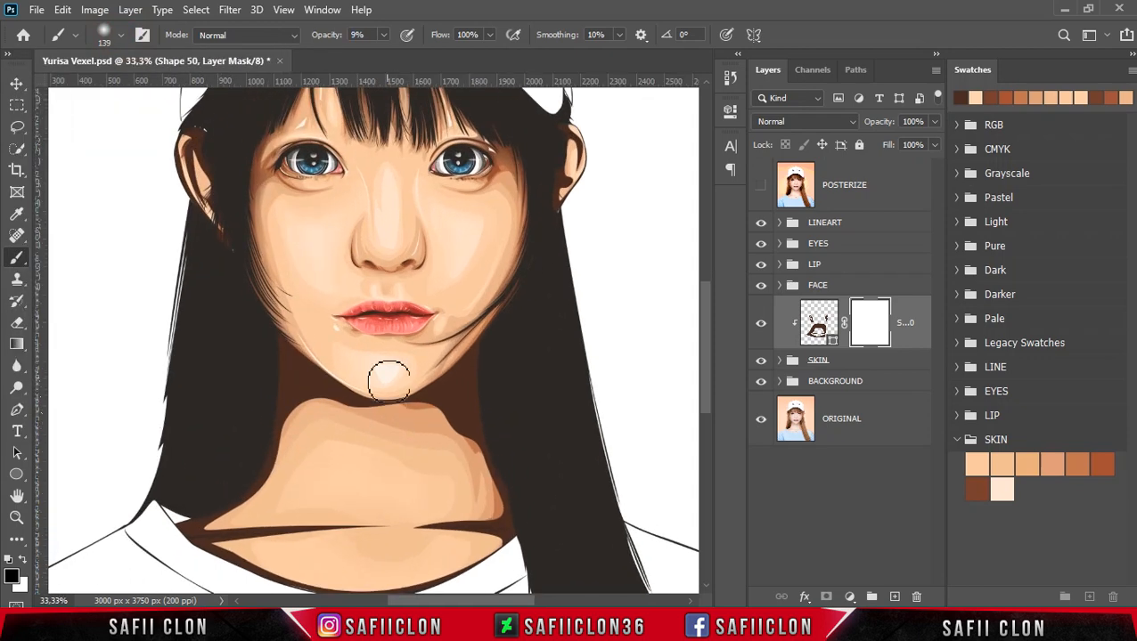
pyautogui.scroll(1, 275, 206)
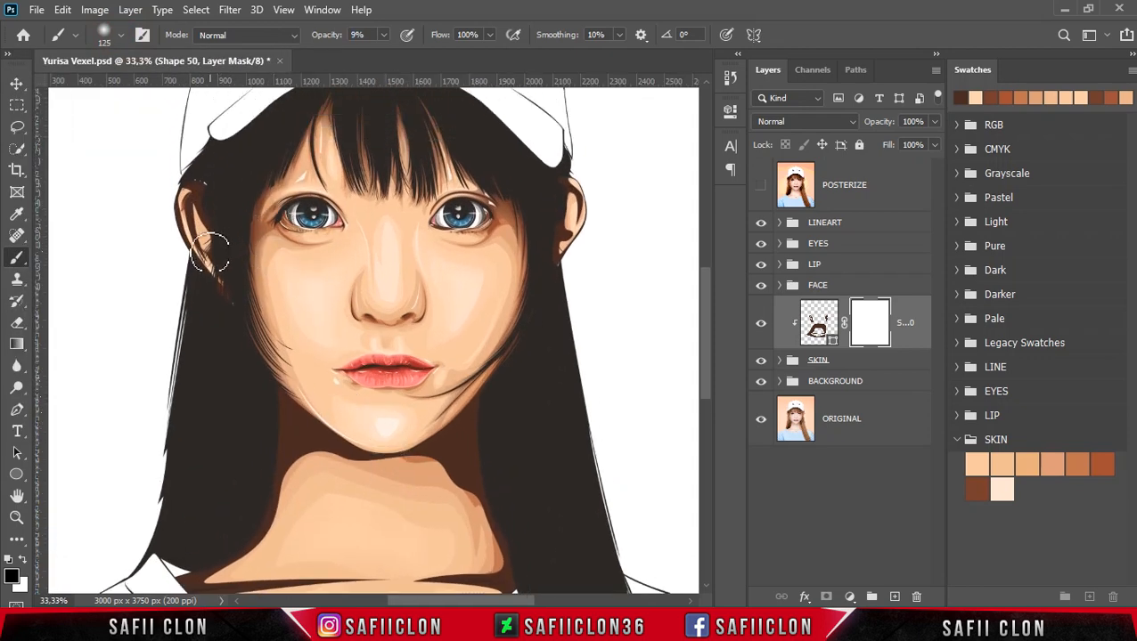
pyautogui.moveTo(203, 270)
pyautogui.mouseDown()
pyautogui.moveTo(177, 214)
pyautogui.moveTo(190, 253)
pyautogui.moveTo(233, 303)
pyautogui.mouseUp()
pyautogui.moveTo(191, 237)
pyautogui.mouseDown()
pyautogui.moveTo(187, 194)
pyautogui.moveTo(221, 293)
pyautogui.moveTo(174, 212)
pyautogui.moveTo(205, 234)
pyautogui.mouseUp()
pyautogui.press(']')
pyautogui.moveTo(194, 194); pyautogui.dragTo(187, 198)
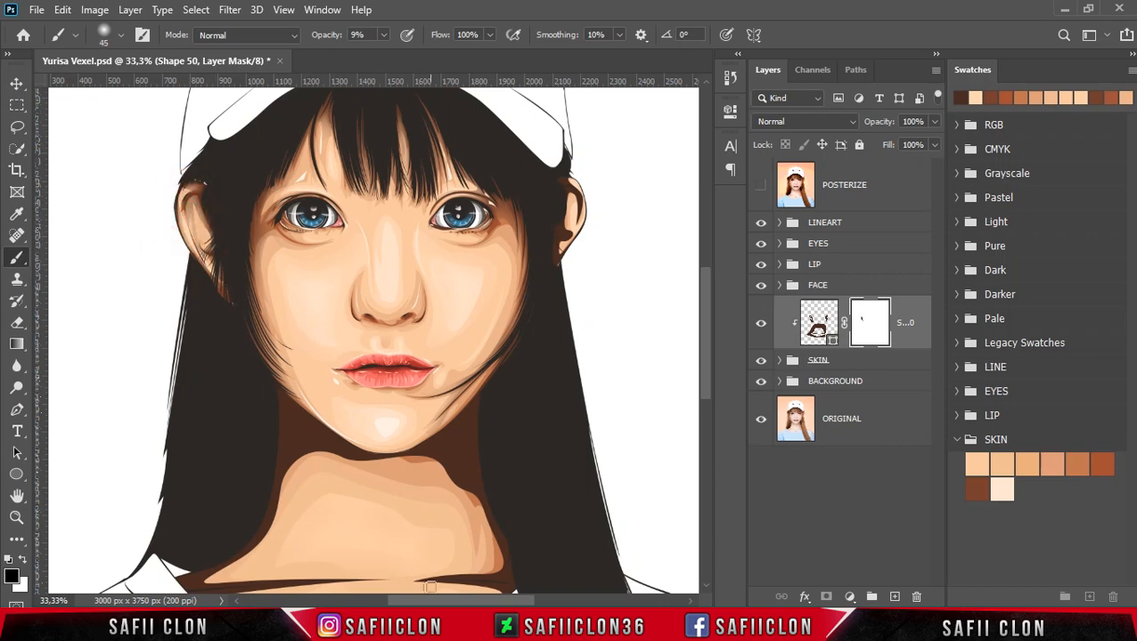
# Soften the dark shadow on the opposite ear through Shape 50's mask using a soft brush of about 70 px
pyautogui.moveTo(425, 566); pyautogui.dragTo(377, 619)
pyautogui.press(']')
pyautogui.moveTo(531, 278)
pyautogui.mouseDown()
pyautogui.moveTo(518, 236)
pyautogui.moveTo(528, 297)
pyautogui.moveTo(530, 256)
pyautogui.moveTo(508, 287)
pyautogui.moveTo(522, 239)
pyautogui.mouseUp()
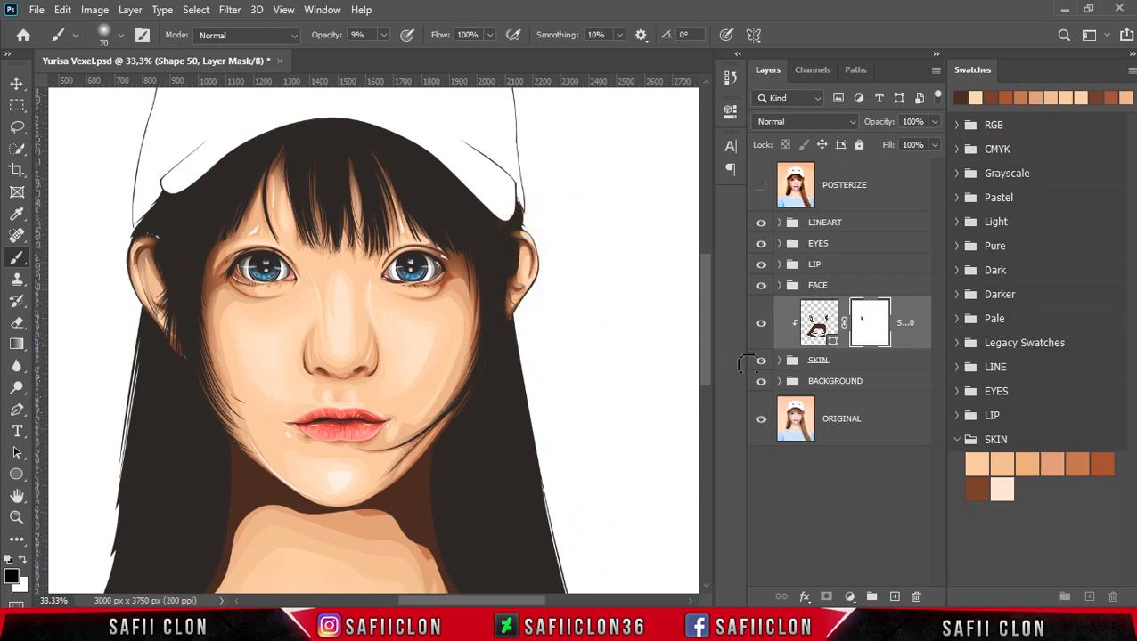
# Fade the inner edges of the neck shadow on the mask, below the jaw and along the neck crease and collar, with varying brush sizes
pyautogui.moveTo(706, 321); pyautogui.dragTo(708, 358)
pyautogui.press(']')
pyautogui.press(']')
pyautogui.press(']')
pyautogui.moveTo(334, 491)
pyautogui.mouseDown()
pyautogui.moveTo(180, 507)
pyautogui.moveTo(138, 496)
pyautogui.mouseUp()
pyautogui.press(']')
pyautogui.press(']')
pyautogui.press(']')
pyautogui.press(']')
pyautogui.moveTo(253, 392)
pyautogui.mouseDown()
pyautogui.moveTo(272, 365)
pyautogui.moveTo(370, 383)
pyautogui.moveTo(330, 384)
pyautogui.moveTo(391, 359)
pyautogui.moveTo(410, 432)
pyautogui.moveTo(390, 488)
pyautogui.moveTo(420, 498)
pyautogui.moveTo(364, 523)
pyautogui.moveTo(416, 531)
pyautogui.moveTo(298, 548)
pyautogui.moveTo(393, 551)
pyautogui.mouseUp()
pyautogui.moveTo(190, 522)
pyautogui.mouseDown()
pyautogui.moveTo(357, 543)
pyautogui.moveTo(436, 528)
pyautogui.moveTo(418, 495)
pyautogui.moveTo(360, 496)
pyautogui.mouseUp()
pyautogui.press('[')
pyautogui.press('[')
pyautogui.moveTo(421, 526)
pyautogui.mouseDown()
pyautogui.moveTo(310, 549)
pyautogui.moveTo(247, 539)
pyautogui.moveTo(197, 513)
pyautogui.moveTo(199, 501)
pyautogui.moveTo(133, 504)
pyautogui.moveTo(239, 465)
pyautogui.moveTo(255, 358)
pyautogui.moveTo(356, 395)
pyautogui.moveTo(390, 391)
pyautogui.mouseUp()
pyautogui.press(']')
pyautogui.press(']')
pyautogui.press(']')
pyautogui.moveTo(400, 446); pyautogui.dragTo(426, 456)
pyautogui.click(167, 501)
pyautogui.press('[')
pyautogui.press('[')
pyautogui.press('[')
pyautogui.press('[')
pyautogui.moveTo(281, 366)
pyautogui.mouseDown()
pyautogui.moveTo(331, 380)
pyautogui.moveTo(269, 363)
pyautogui.mouseUp()
pyautogui.press(']')
pyautogui.moveTo(426, 481); pyautogui.dragTo(379, 500)
pyautogui.moveTo(175, 509)
pyautogui.mouseDown()
pyautogui.moveTo(271, 550)
pyautogui.moveTo(432, 520)
pyautogui.moveTo(200, 510)
pyautogui.moveTo(410, 406)
pyautogui.moveTo(397, 352)
pyautogui.mouseUp()
# Blend the neck shadow under the chin further on the mask with a 250 px soft brush
pyautogui.hotkey('ctrl', '-')
pyautogui.hotkey('ctrl', '-')
pyautogui.hotkey('ctrl', '-')
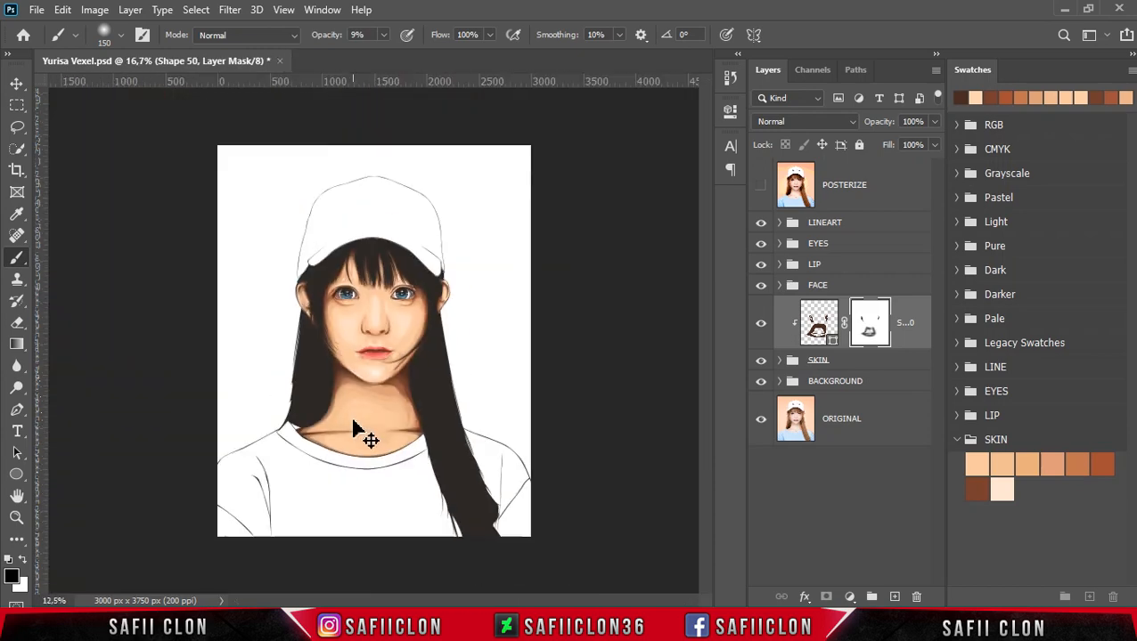
pyautogui.hotkey('ctrl', '+')
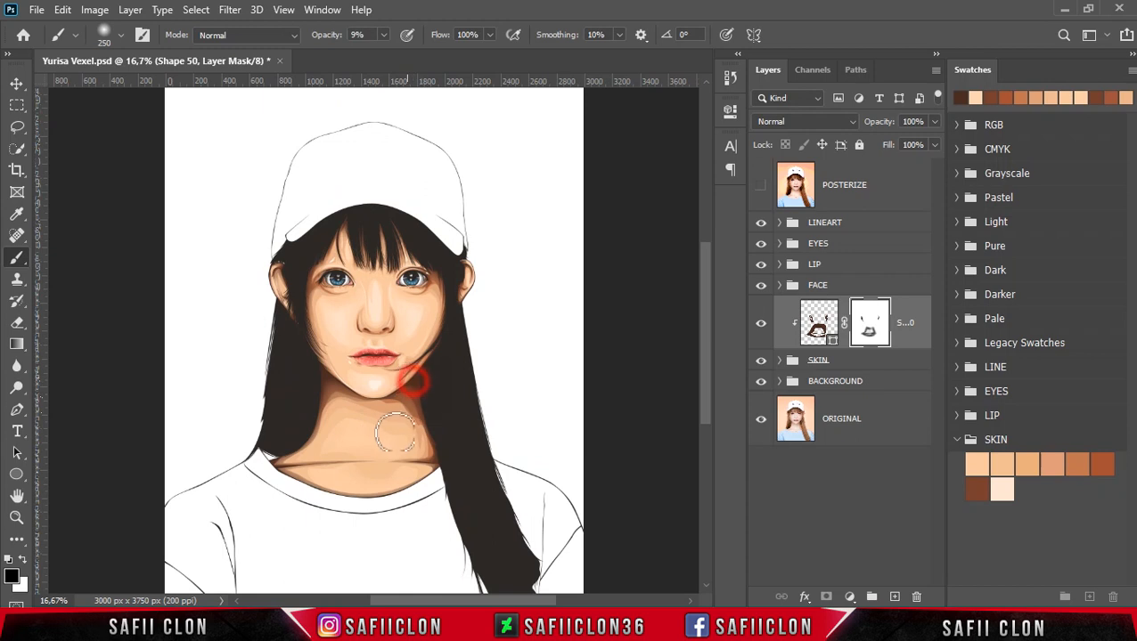
pyautogui.moveTo(366, 409)
pyautogui.mouseDown()
pyautogui.moveTo(339, 432)
pyautogui.moveTo(292, 478)
pyautogui.moveTo(450, 449)
pyautogui.moveTo(435, 439)
pyautogui.moveTo(489, 393)
pyautogui.mouseUp()
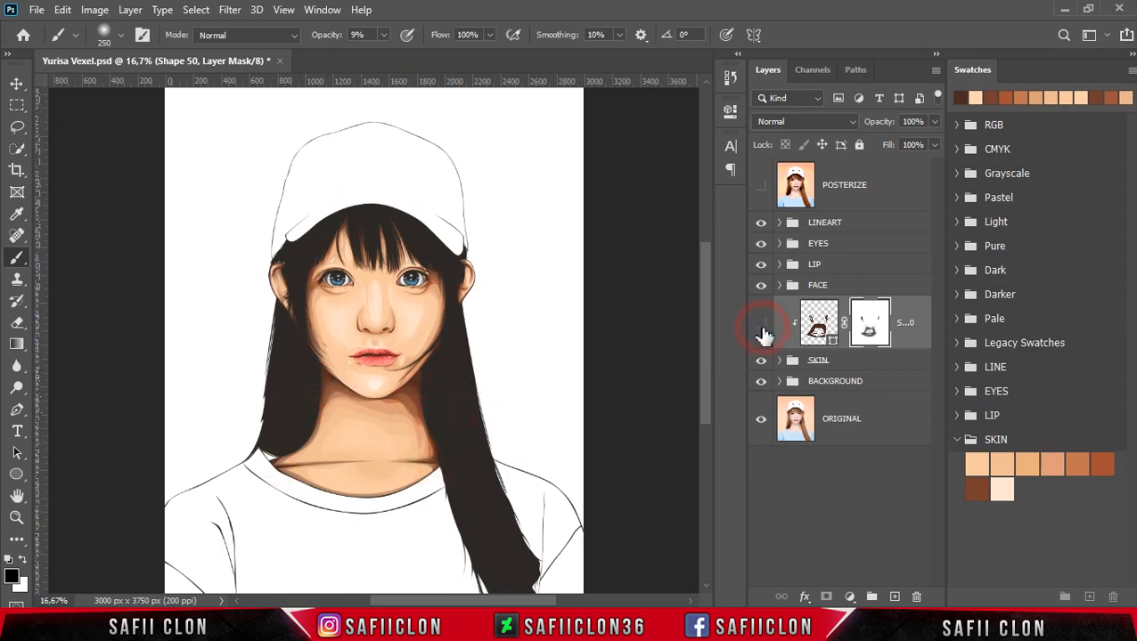
# Toggle Shape 50's visibility to compare the shading, leave it shown, and save the document
pyautogui.click(762, 325)
pyautogui.click(762, 326)
pyautogui.click(761, 326)
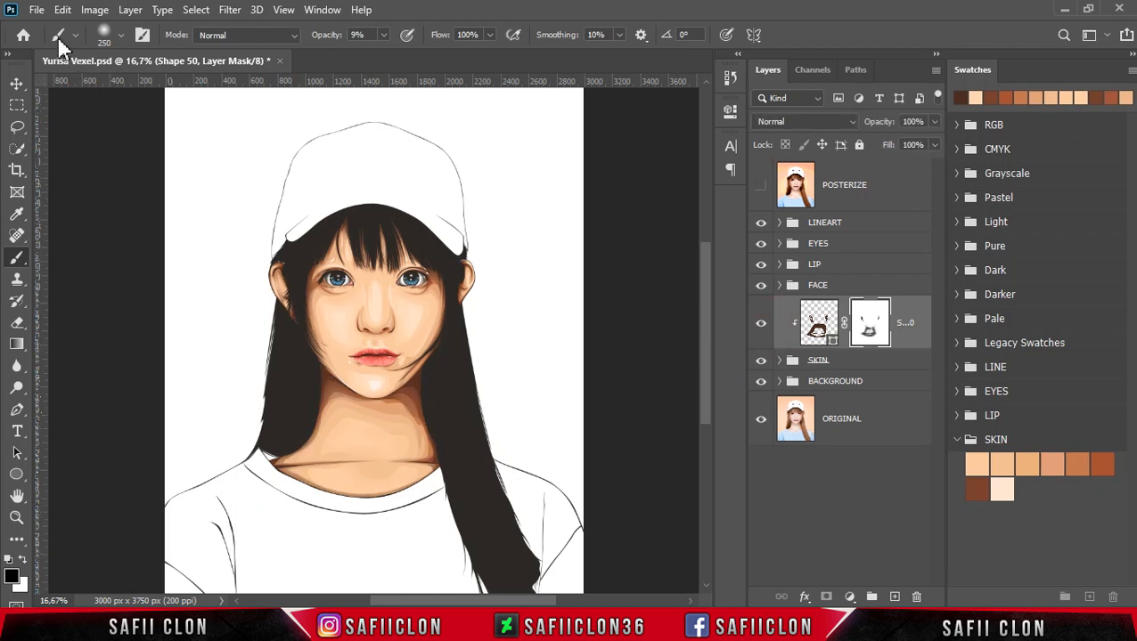
pyautogui.click(36, 11)
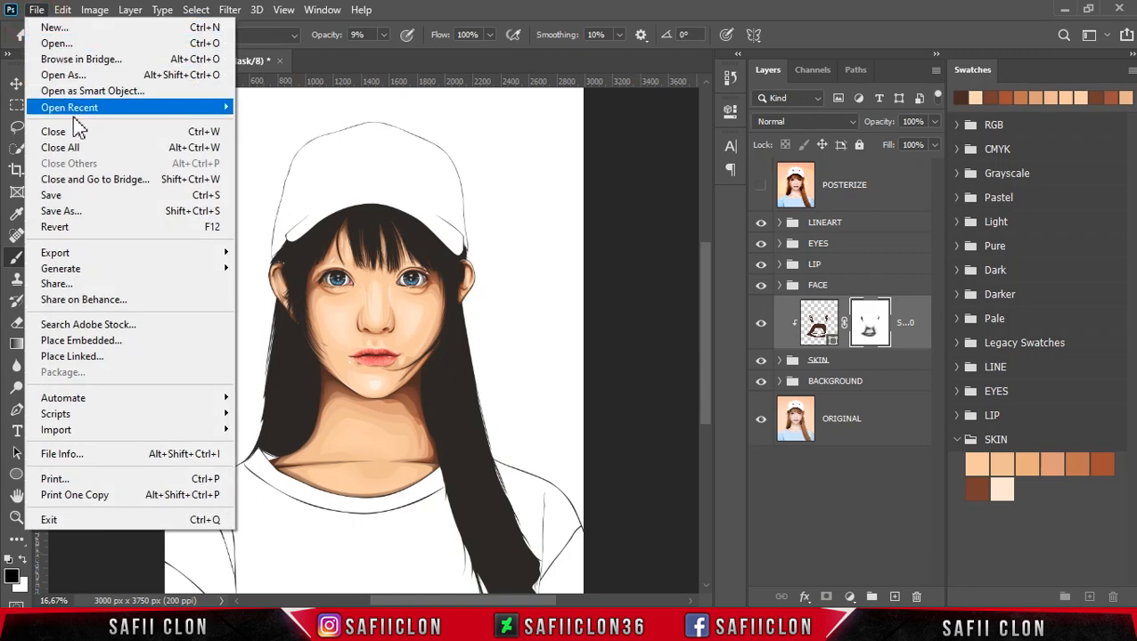
pyautogui.click(53, 195)
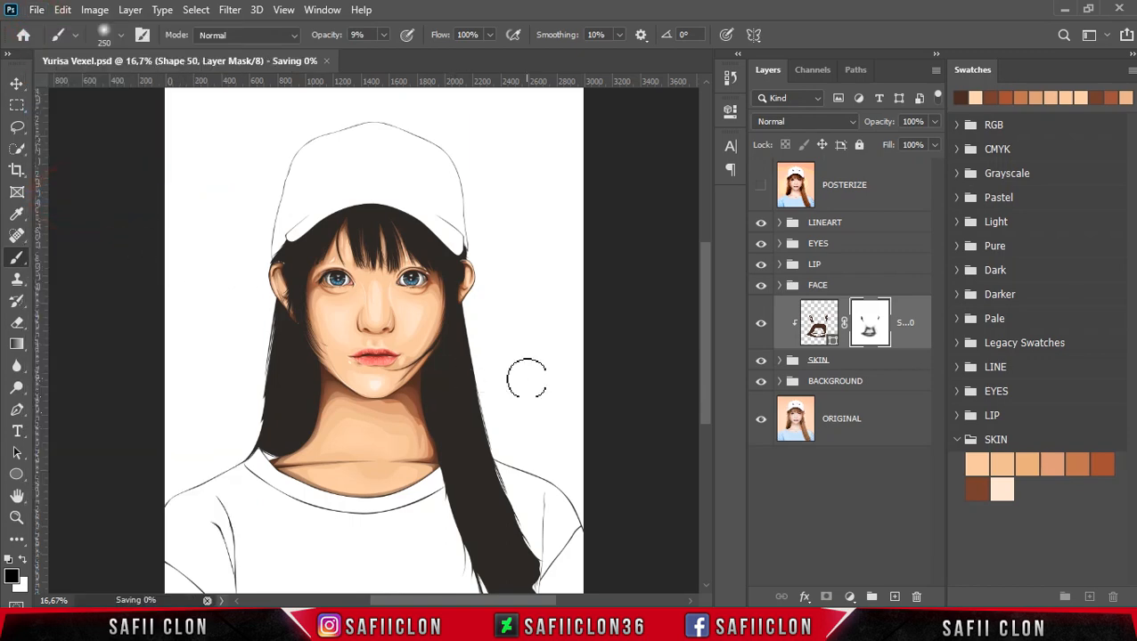